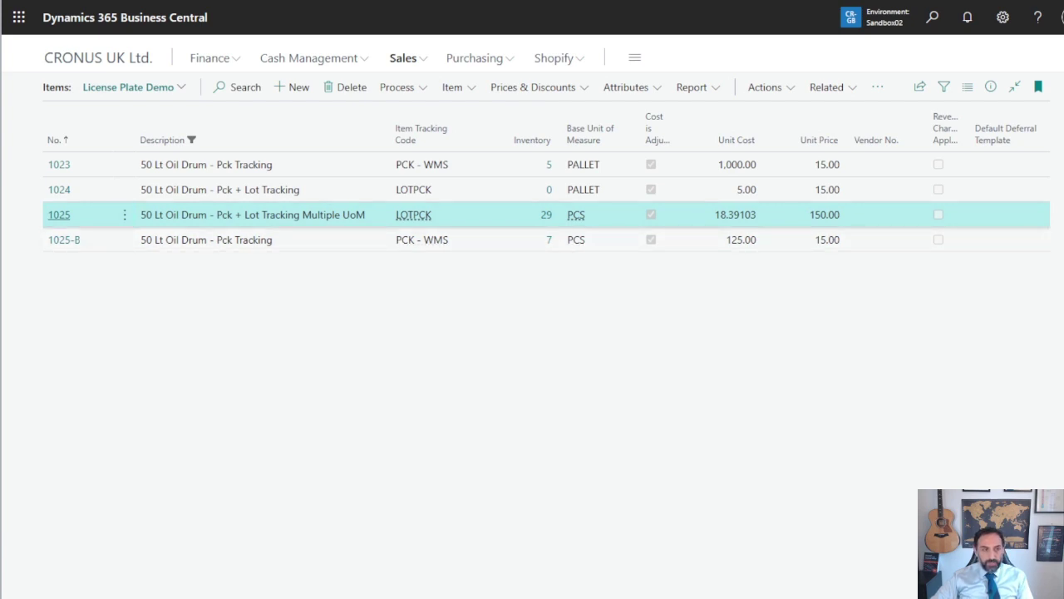
Open the card of item 1025 and check its base, sales and purchase units of measure, including the quantity per purchase unit
{"action": "key", "text": "Return"}
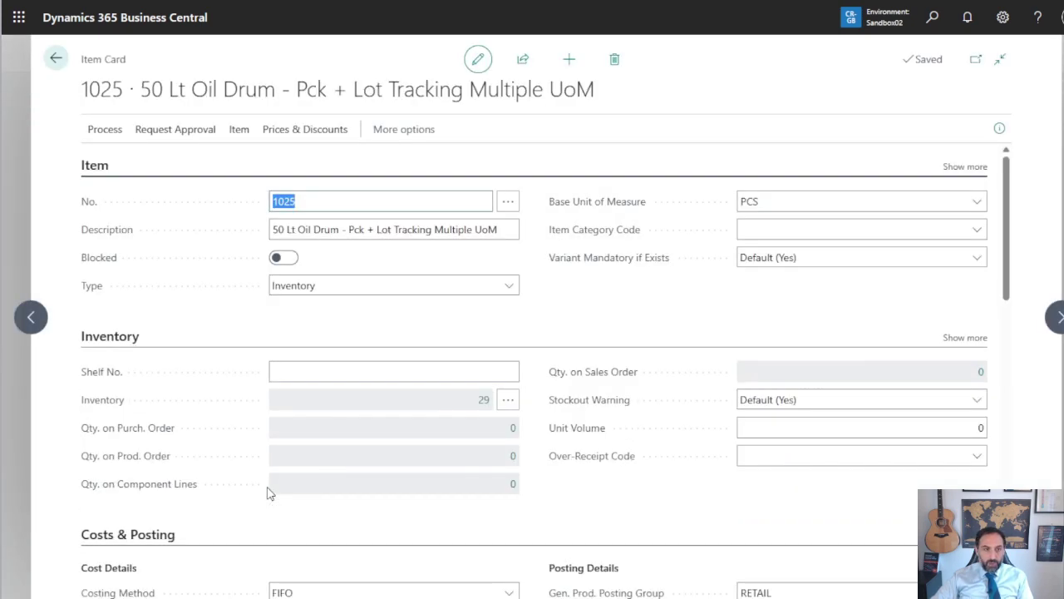
{"action": "left_click", "coordinate": [384, 322]}
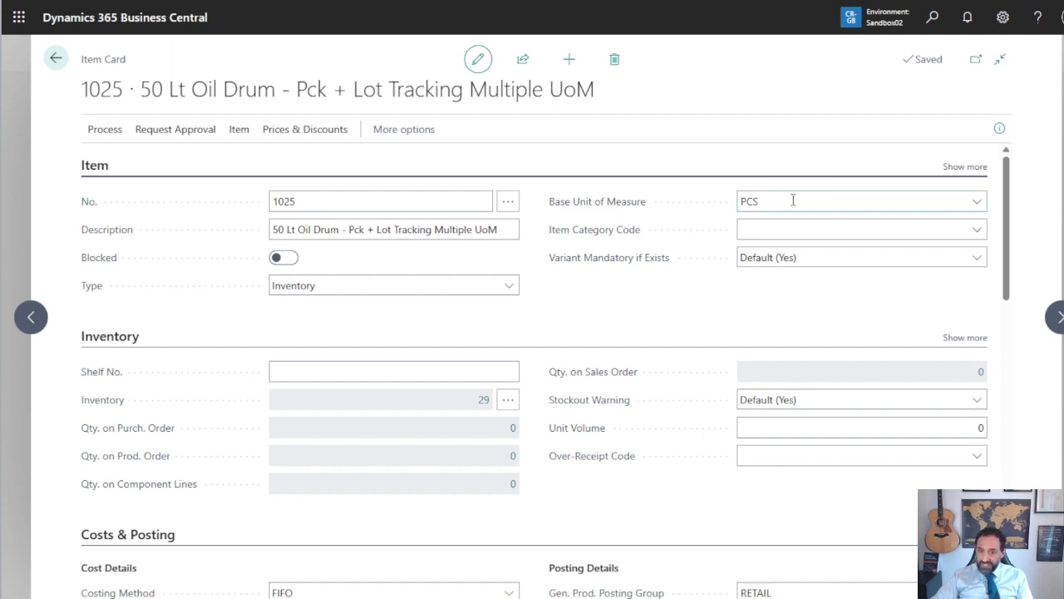
{"action": "scroll", "coordinate": [557, 325], "scroll_direction": "down", "scroll_amount": 8}
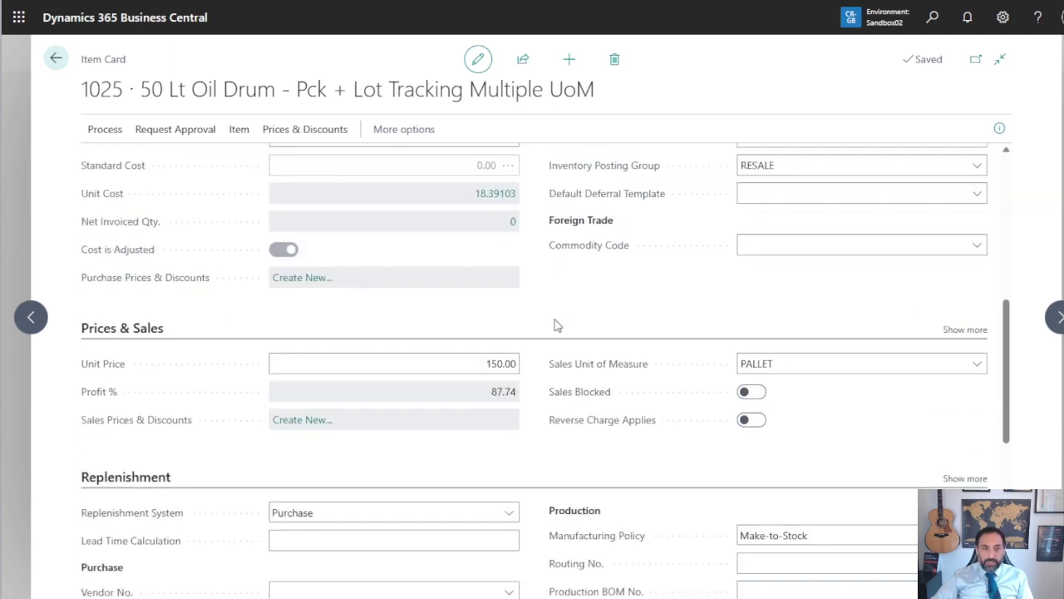
{"action": "scroll", "coordinate": [557, 324], "scroll_direction": "down", "scroll_amount": 2}
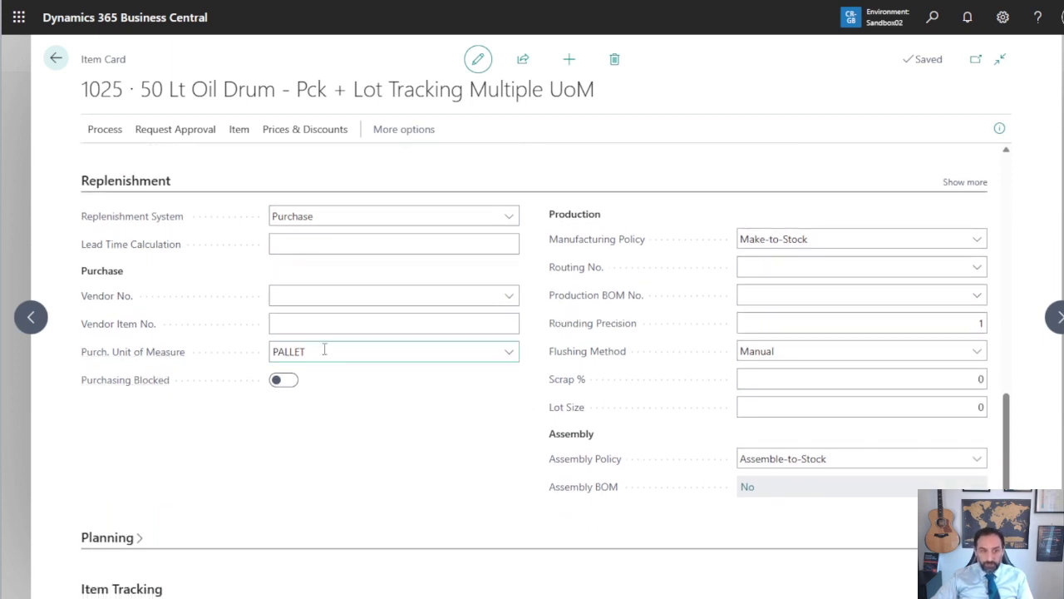
{"action": "left_click", "coordinate": [509, 352]}
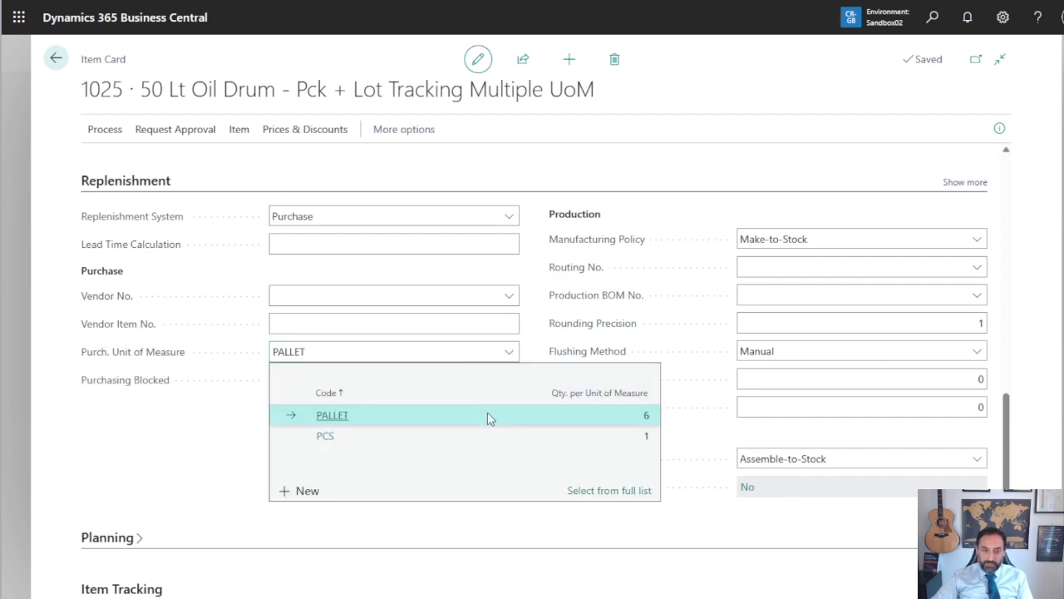
{"action": "left_click", "coordinate": [169, 452]}
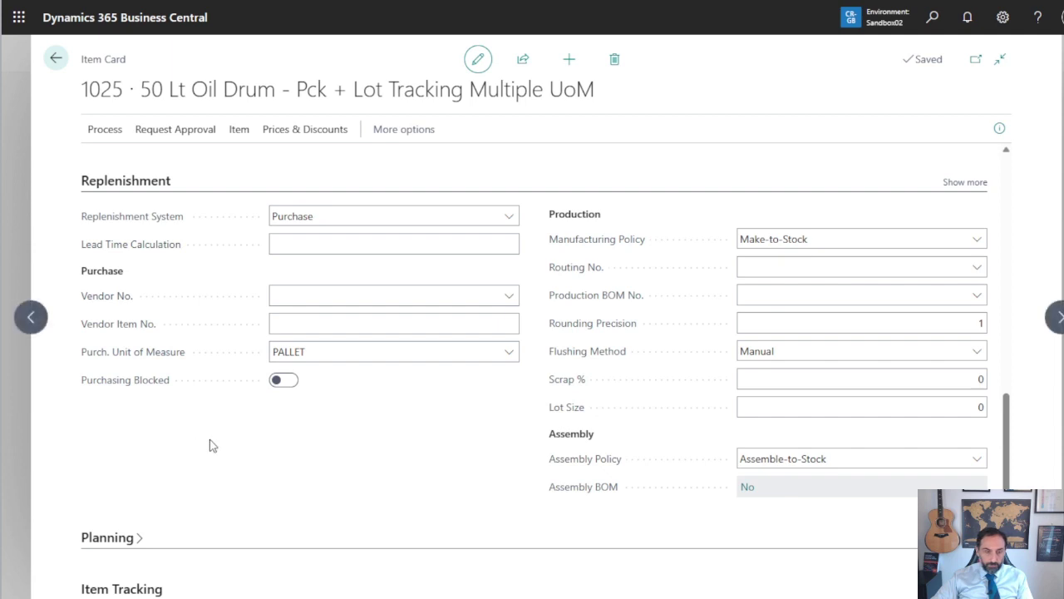
Open the card of the item's LOTPCK tracking code in view mode from the full list of item tracking codes
{"action": "scroll", "coordinate": [366, 413], "scroll_direction": "down", "scroll_amount": 3}
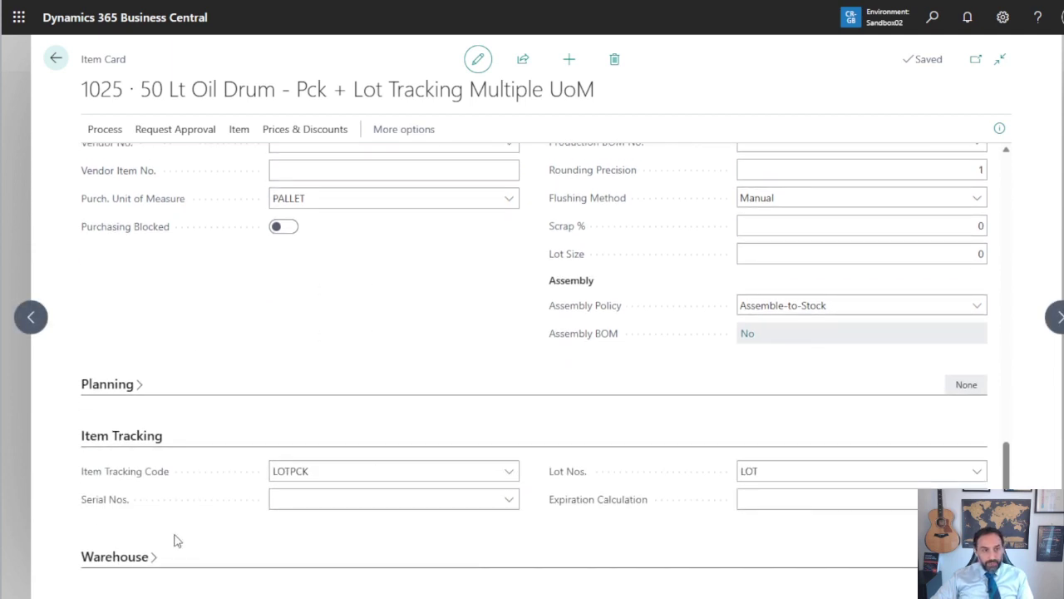
{"action": "left_click", "coordinate": [381, 500]}
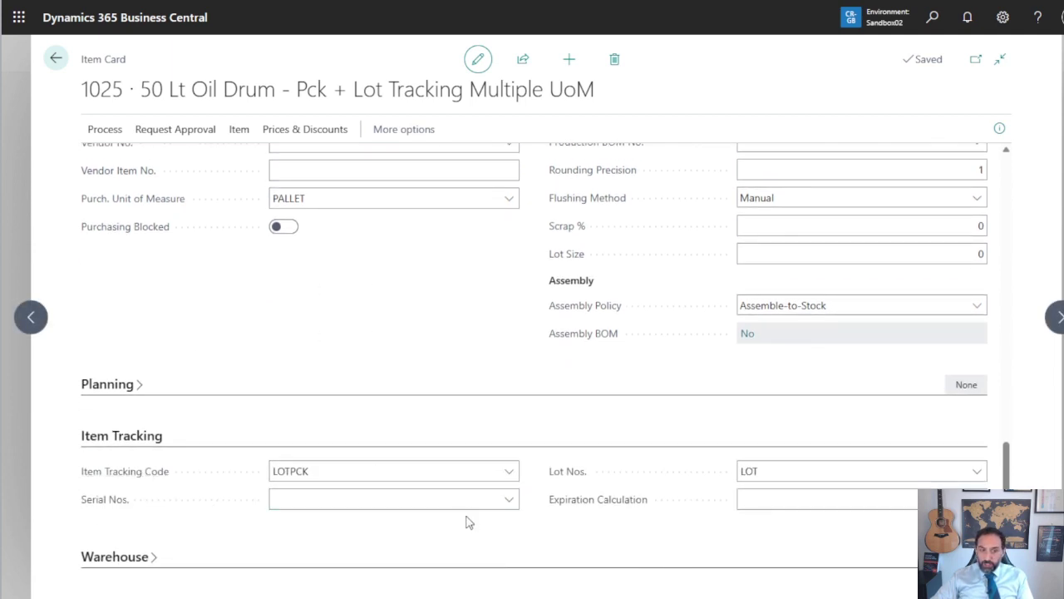
{"action": "left_click", "coordinate": [507, 472]}
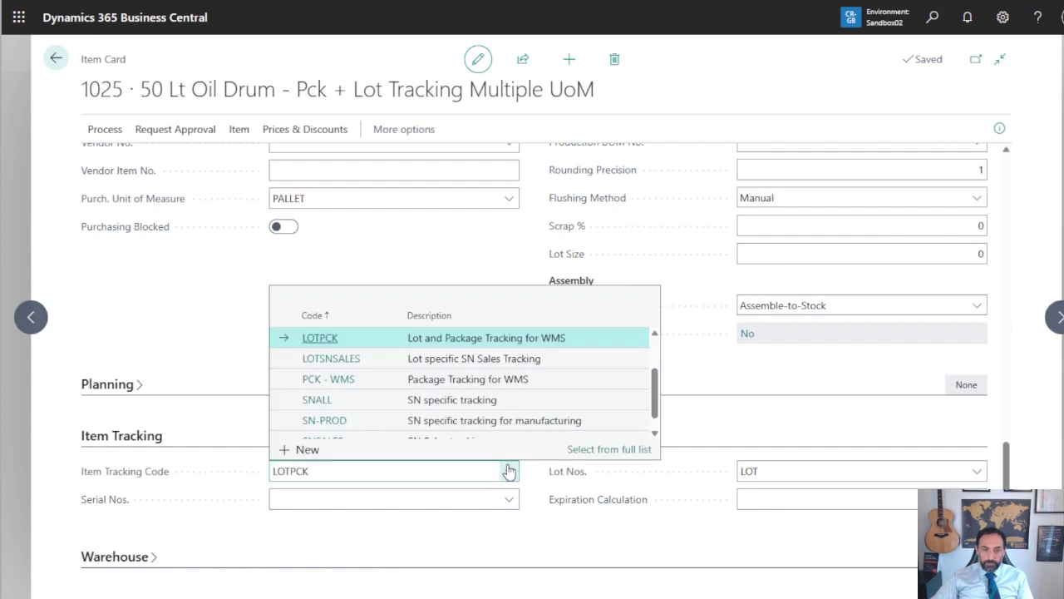
{"action": "left_click", "coordinate": [588, 451]}
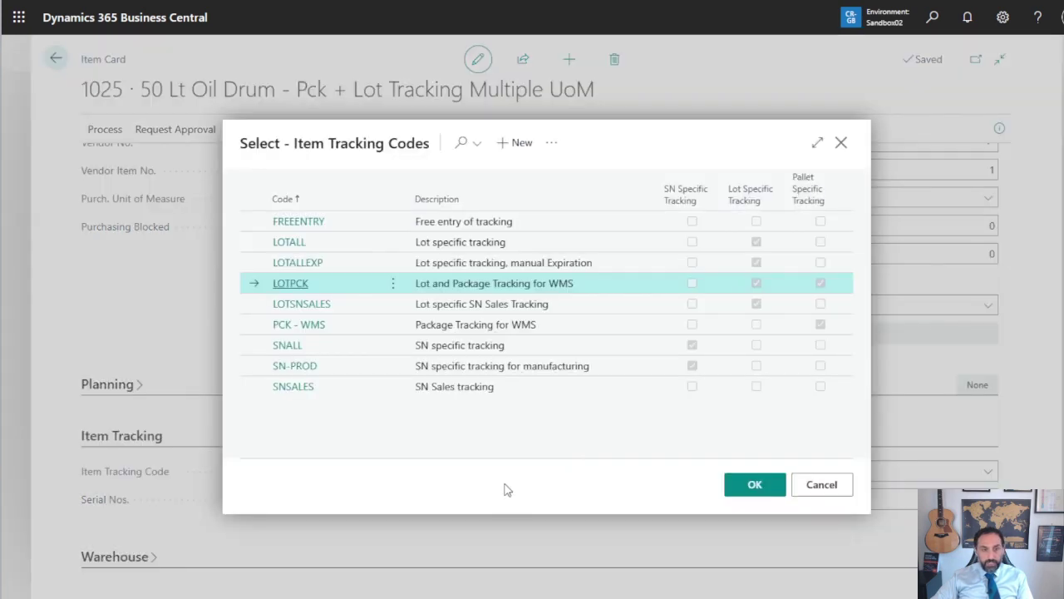
{"action": "left_click", "coordinate": [553, 150]}
{"action": "mouse_move", "coordinate": [549, 174]}
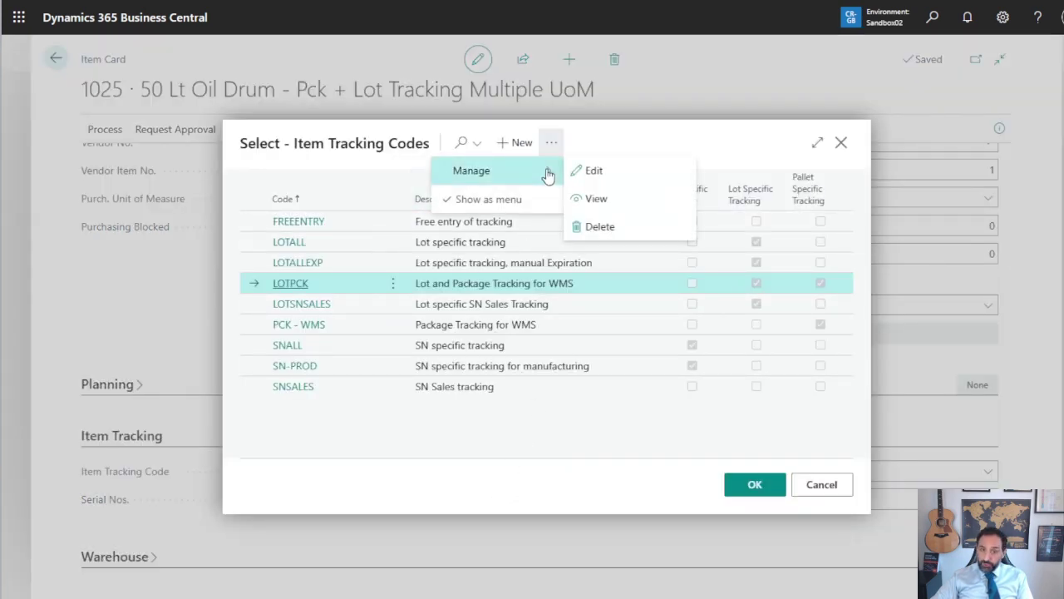
{"action": "left_click", "coordinate": [596, 200]}
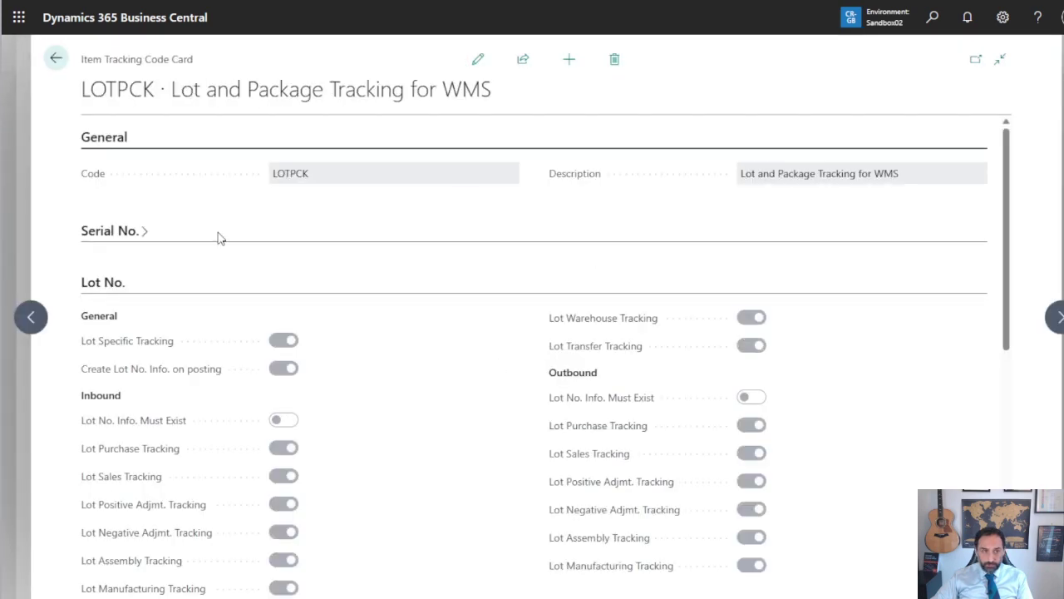
Examine the inbound and outbound lot and package tracking settings of LOTPCK and return to the item list without changes
{"action": "scroll", "coordinate": [438, 280], "scroll_direction": "down", "scroll_amount": 1}
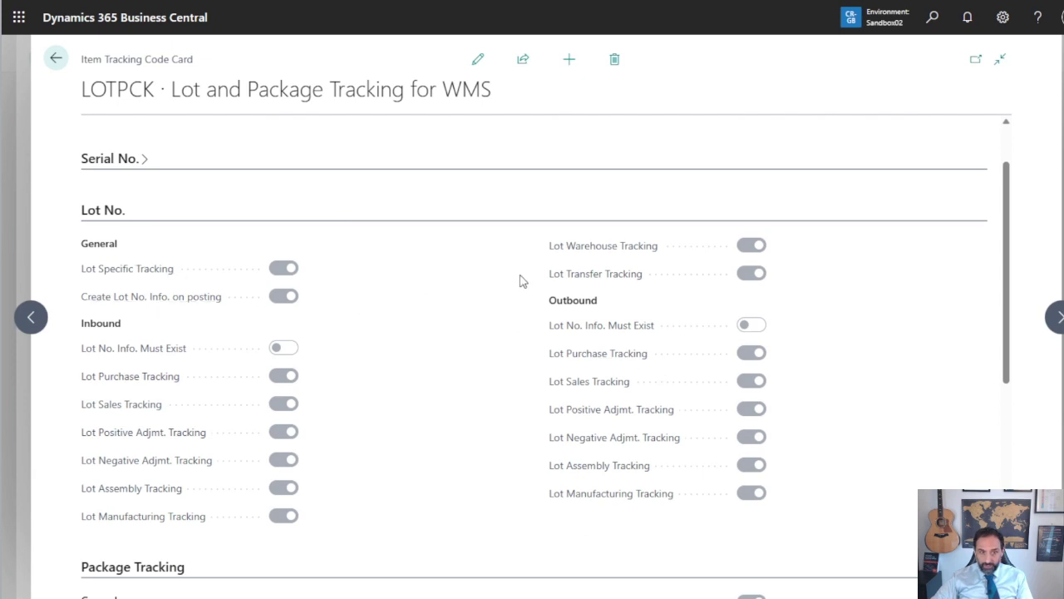
{"action": "mouse_move", "coordinate": [631, 259]}
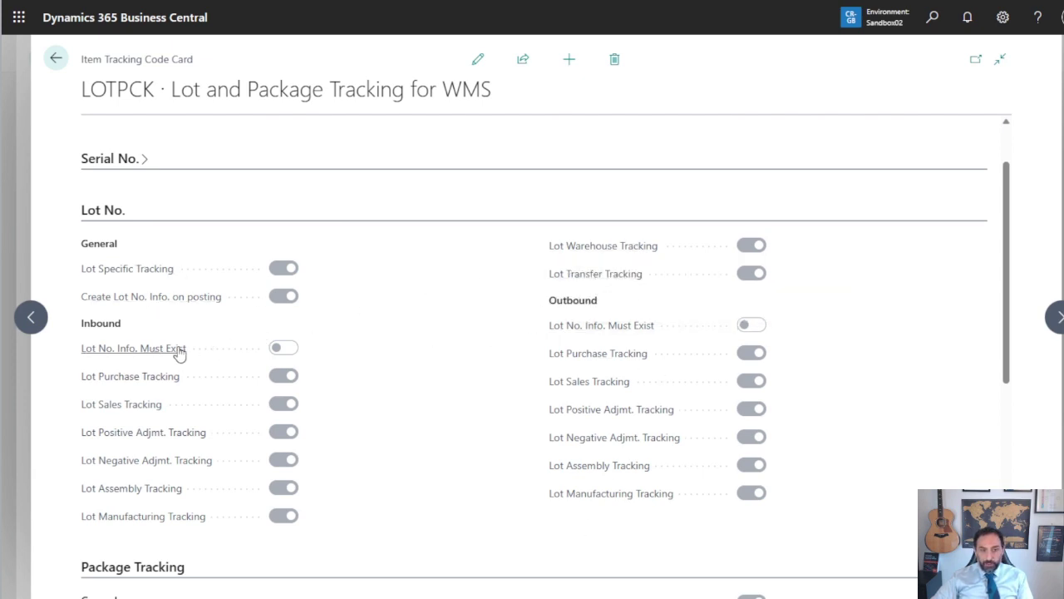
{"action": "mouse_move", "coordinate": [166, 357]}
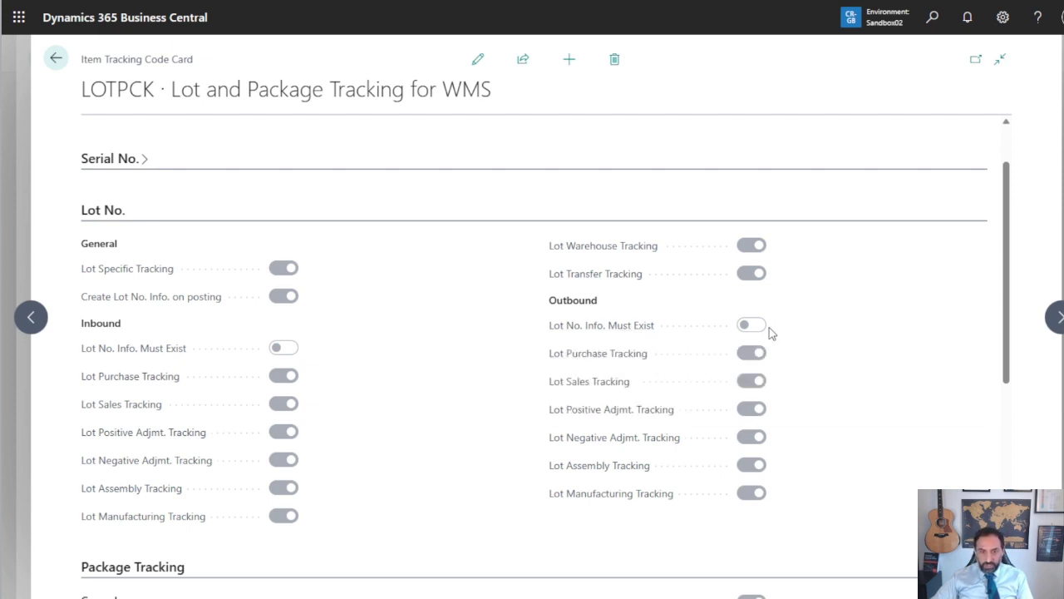
{"action": "scroll", "coordinate": [912, 337], "scroll_direction": "down", "scroll_amount": 4}
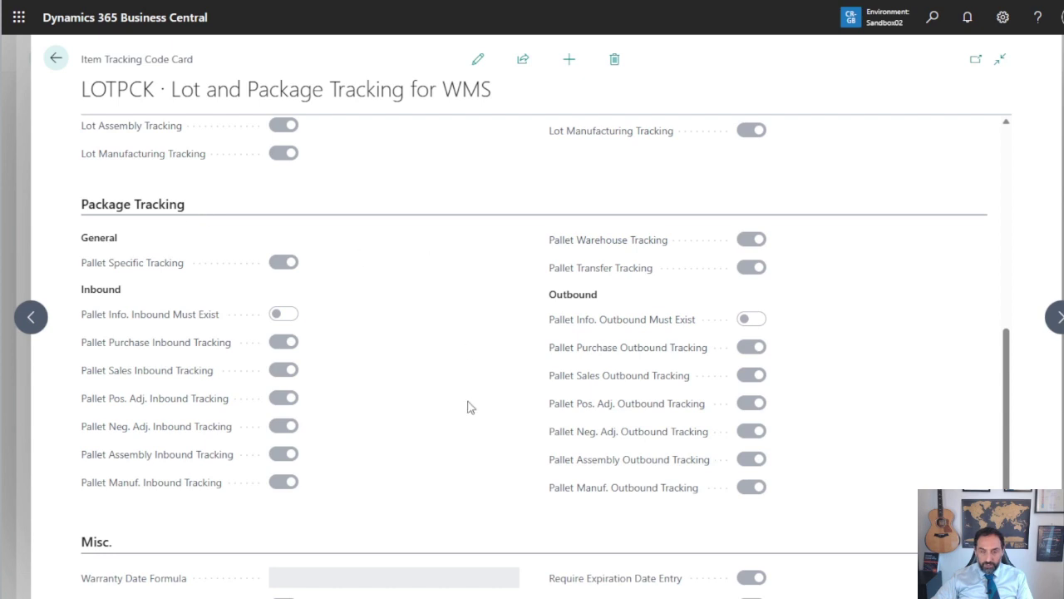
{"action": "mouse_move", "coordinate": [184, 324]}
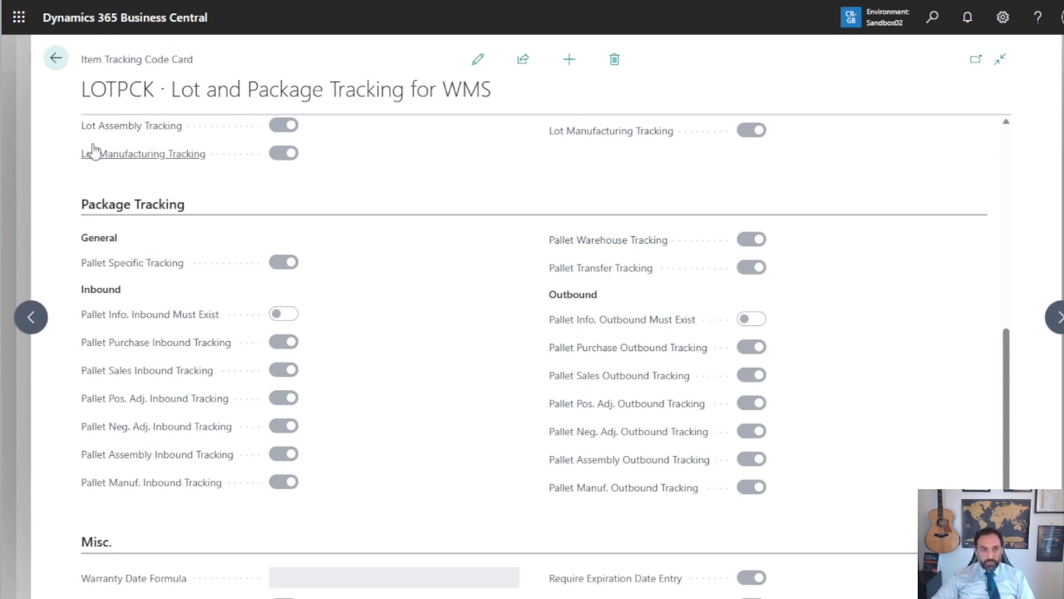
{"action": "left_click", "coordinate": [57, 60]}
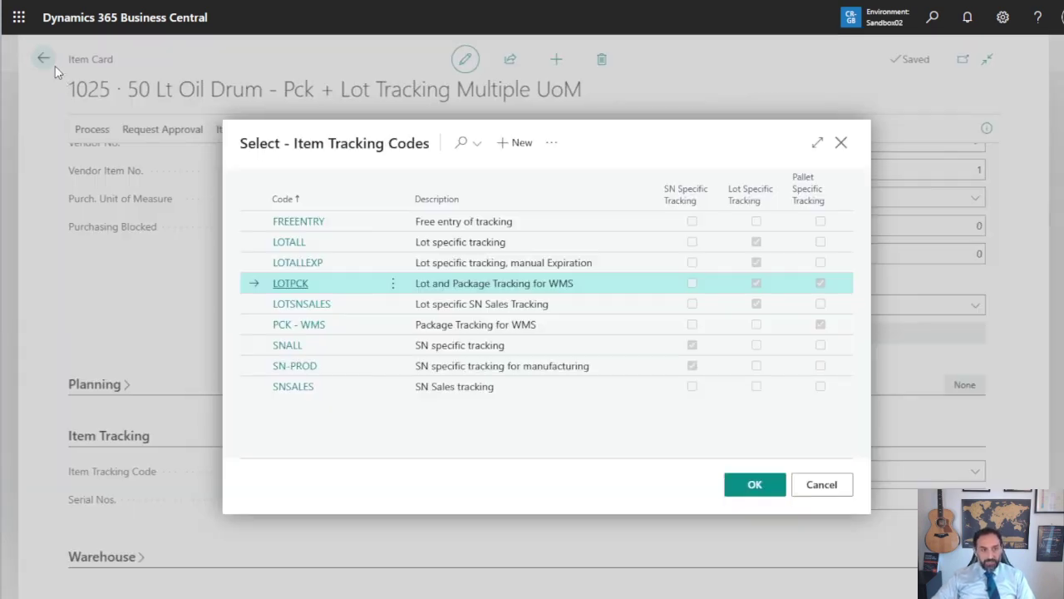
{"action": "left_click", "coordinate": [821, 486]}
{"action": "scroll", "coordinate": [269, 337], "scroll_direction": "up", "scroll_amount": 10}
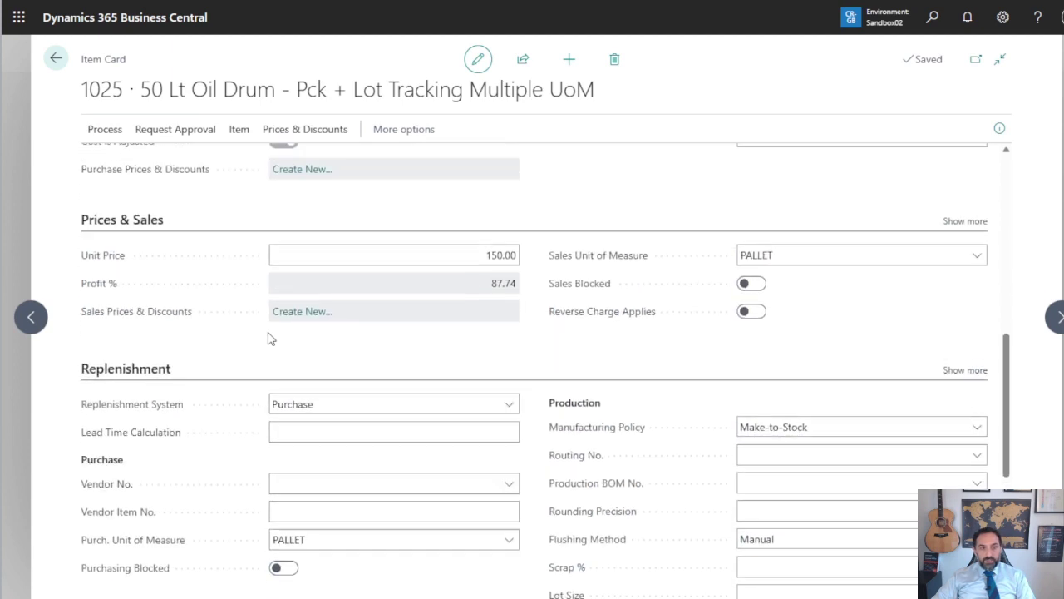
{"action": "left_click", "coordinate": [56, 58]}
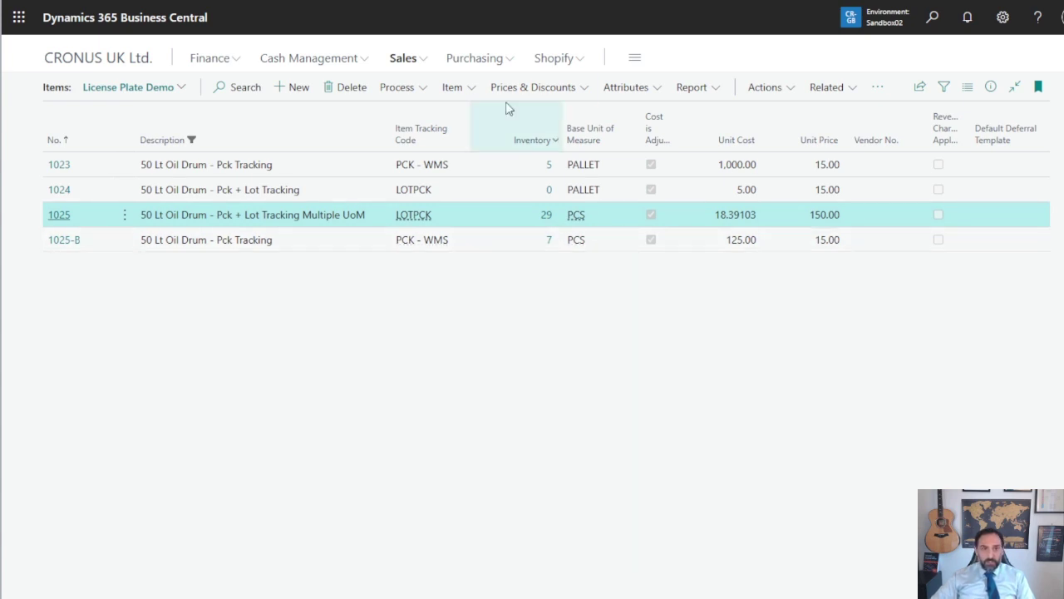
Create a new purchase order for the vendor Fabrikam, Inc
{"action": "left_click", "coordinate": [502, 62]}
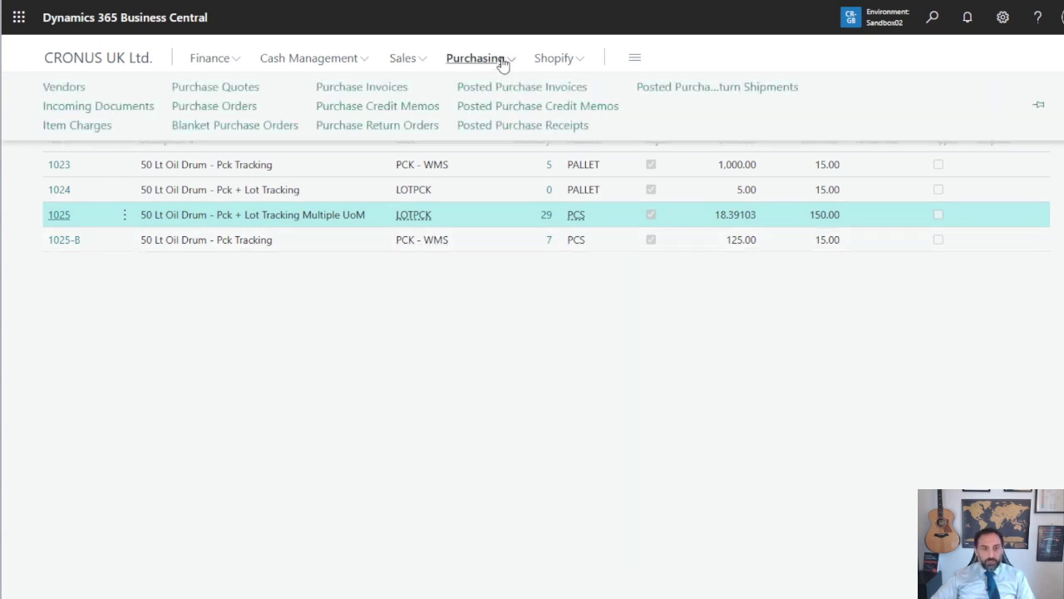
{"action": "left_click", "coordinate": [218, 108]}
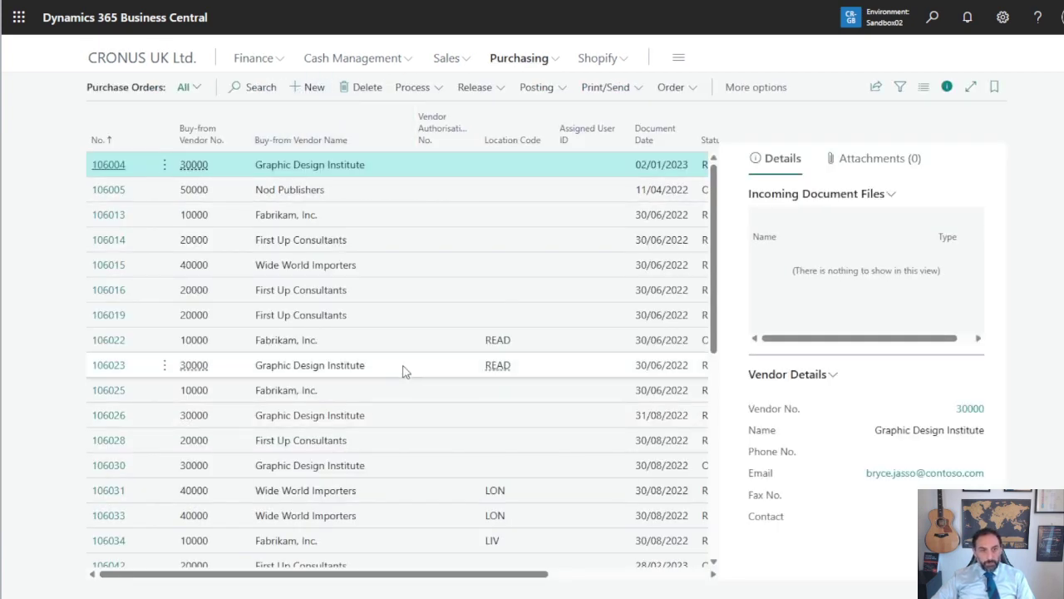
{"action": "left_click", "coordinate": [508, 204]}
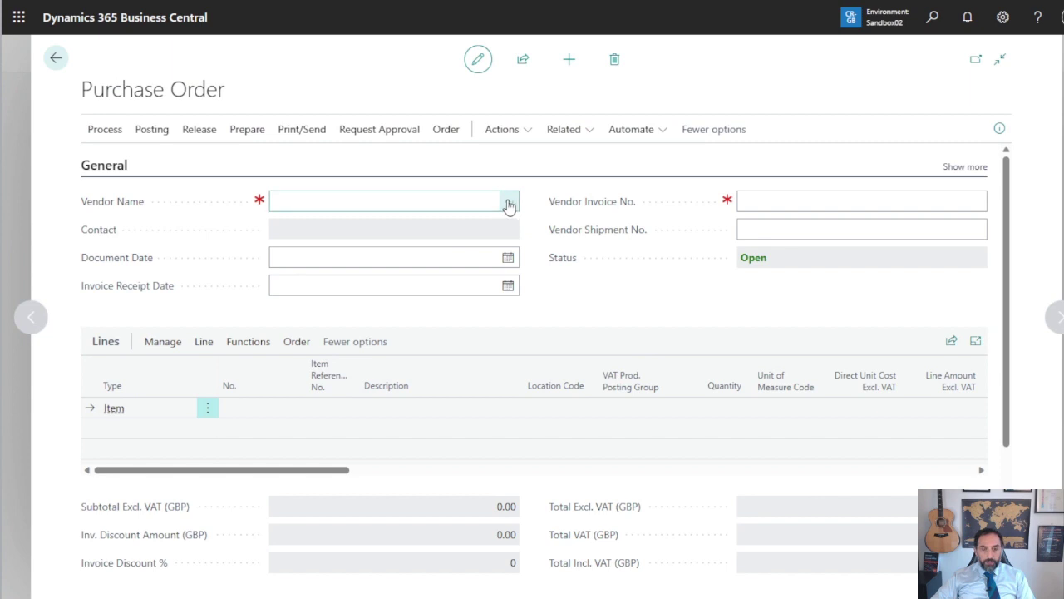
{"action": "left_click", "coordinate": [753, 484]}
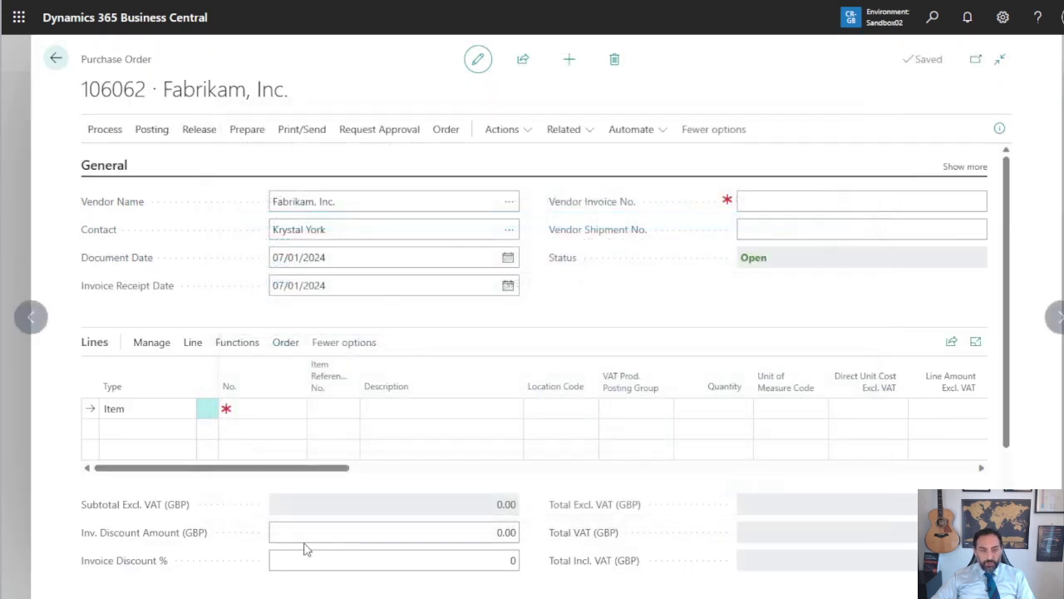
Add item 1025 to the first purchase order line with location code LIV
{"action": "left_click", "coordinate": [278, 408]}
{"action": "type", "text": "1025"}
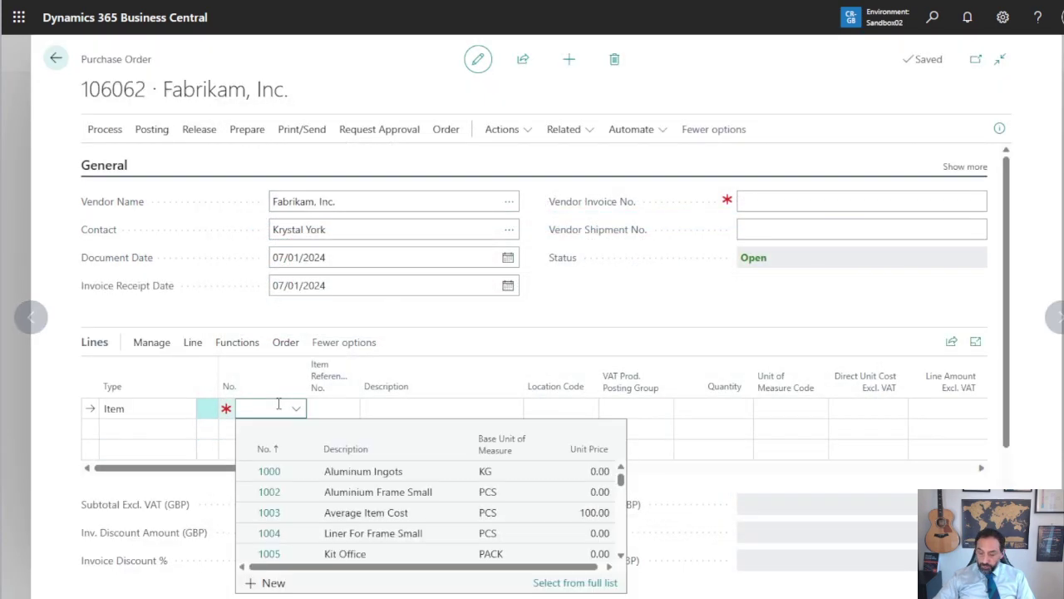
{"action": "key", "text": "Tab"}
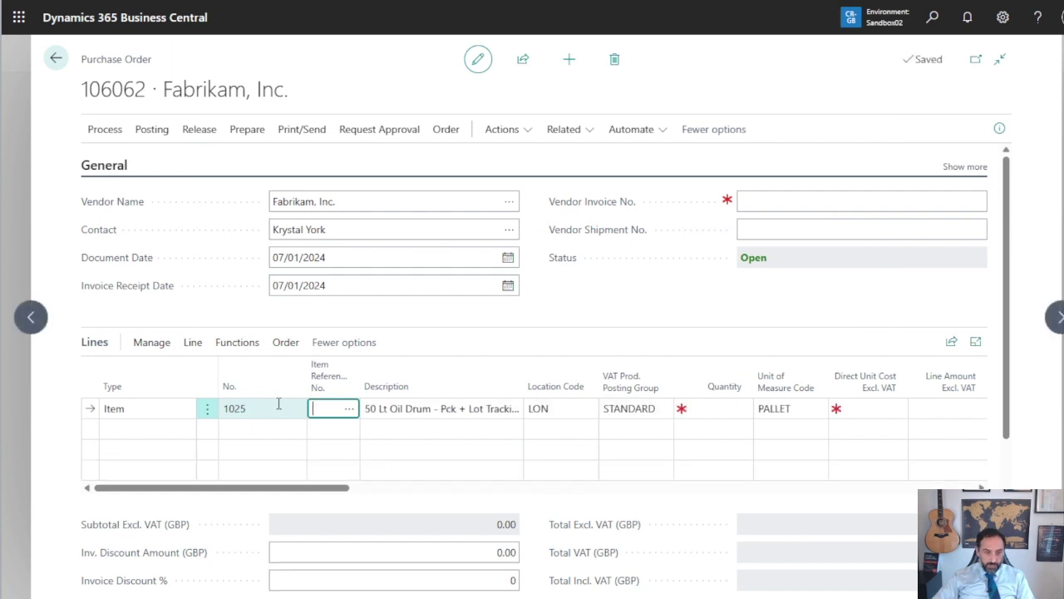
{"action": "key", "text": "Tab"}
{"action": "key", "text": "Tab"}
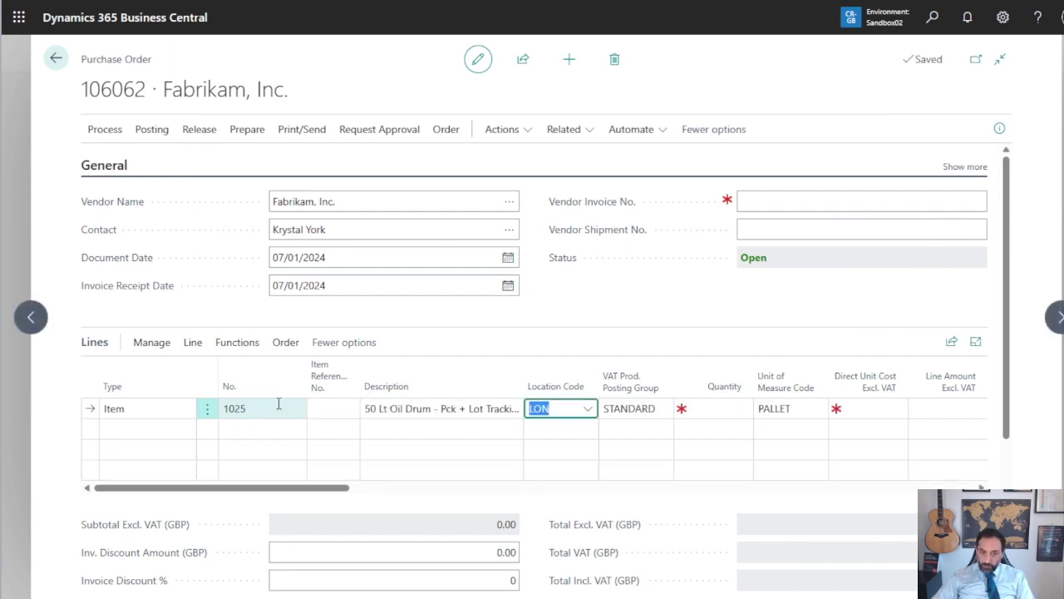
{"action": "type", "text": "li"}
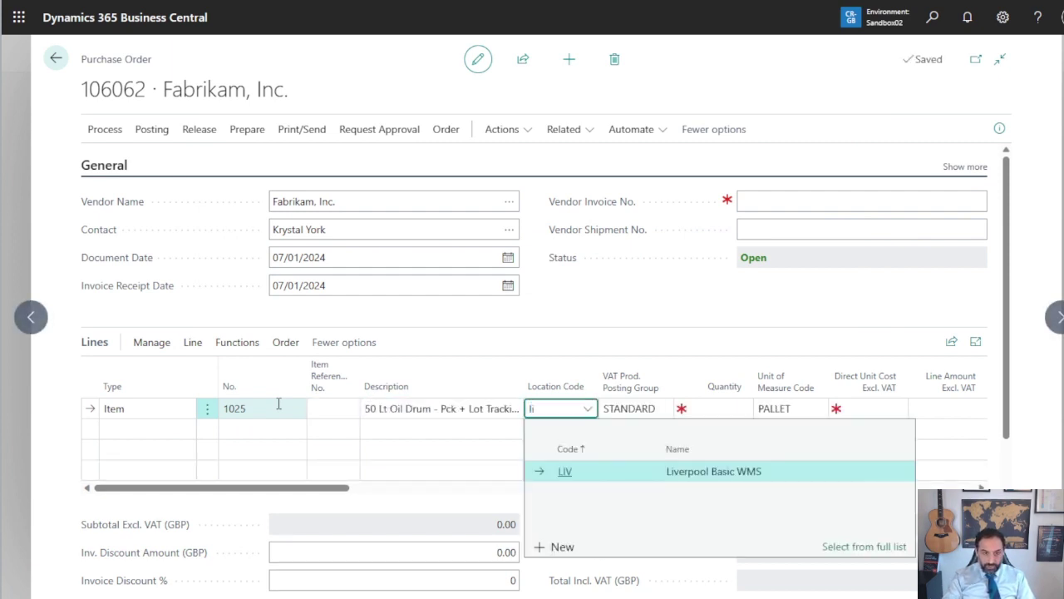
{"action": "type", "text": "v"}
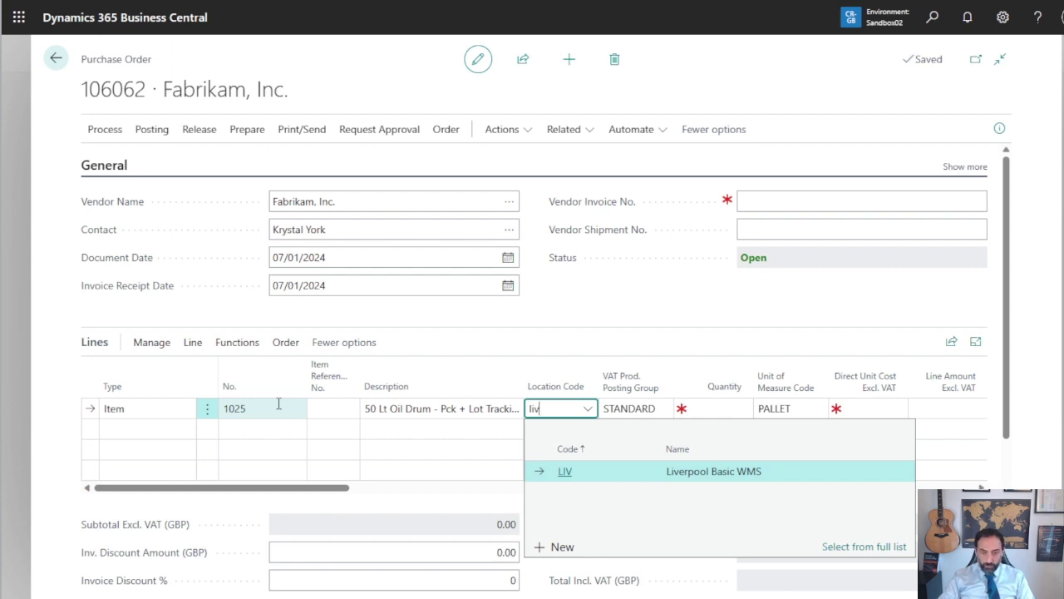
{"action": "key", "text": "Tab"}
Set the order line's quantity to 2 and its direct unit cost excluding VAT to 150
{"action": "key", "text": "Tab"}
{"action": "type", "text": "2"}
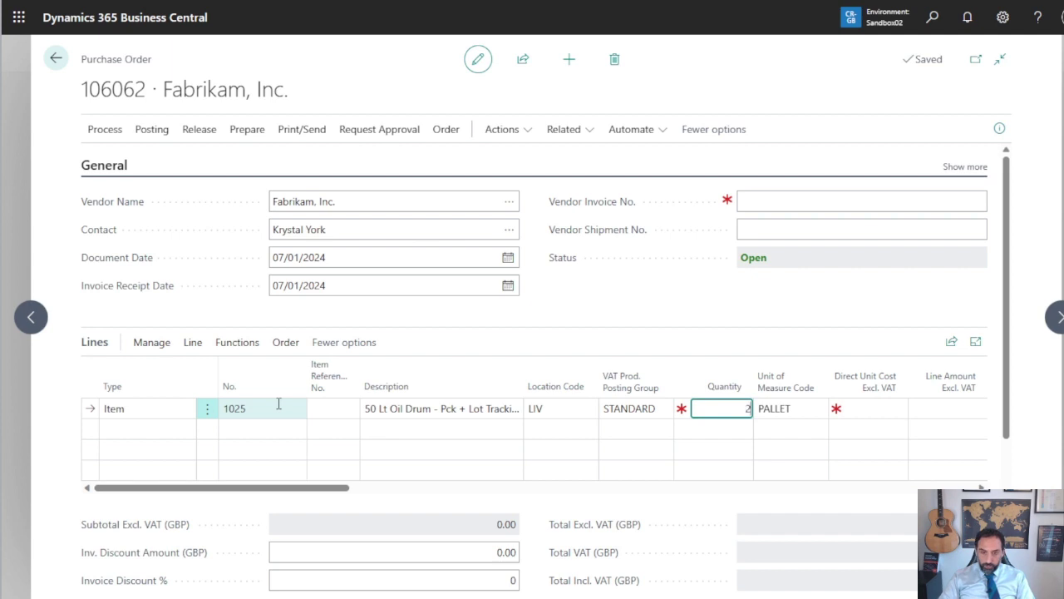
{"action": "key", "text": "Tab"}
{"action": "key", "text": "Tab"}
{"action": "type", "text": "1"}
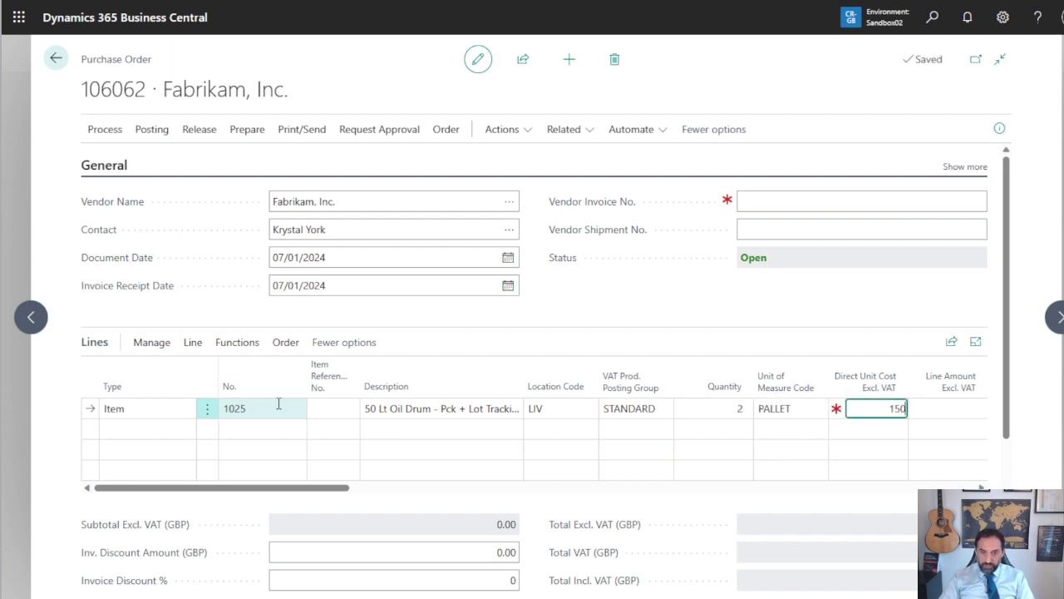
{"action": "type", "text": "50"}
{"action": "key", "text": "Tab"}
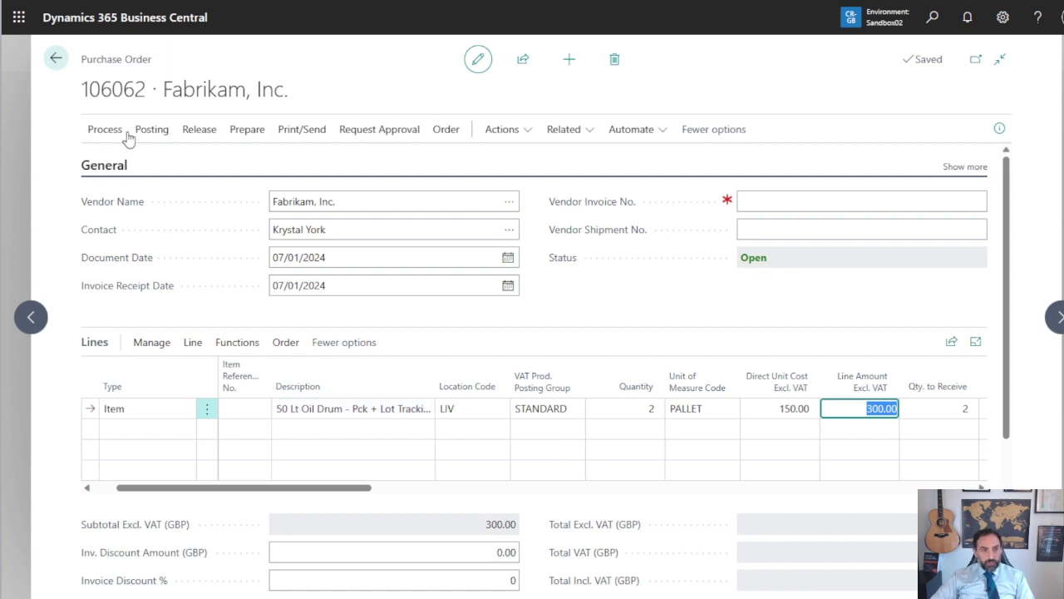
Release the purchase order
{"action": "left_click", "coordinate": [191, 133]}
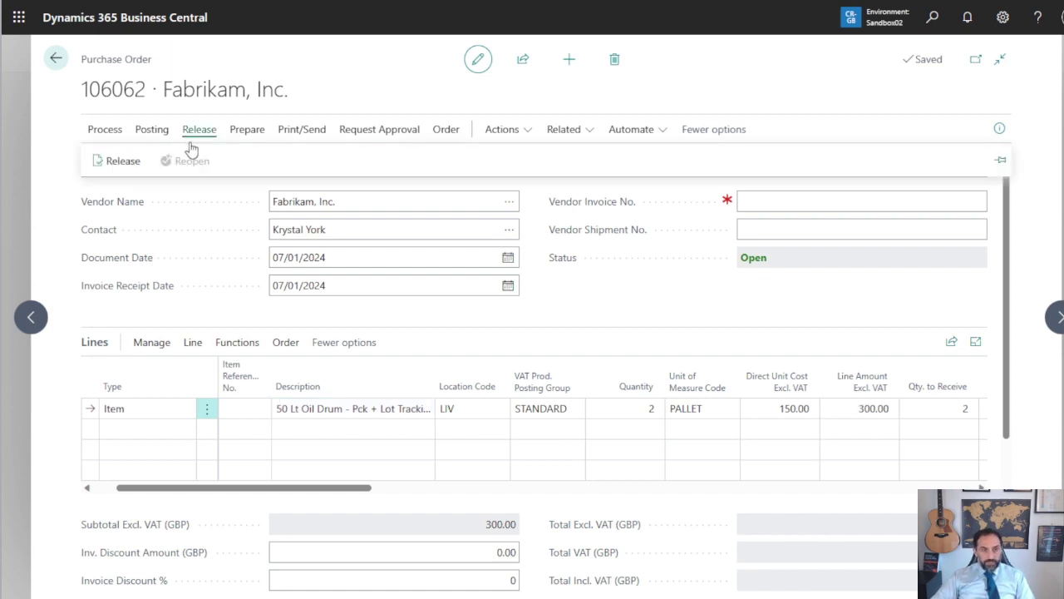
{"action": "left_click", "coordinate": [116, 160]}
Create an inventory put-away from the released purchase order, keeping the last used options and filters
{"action": "left_click", "coordinate": [110, 136]}
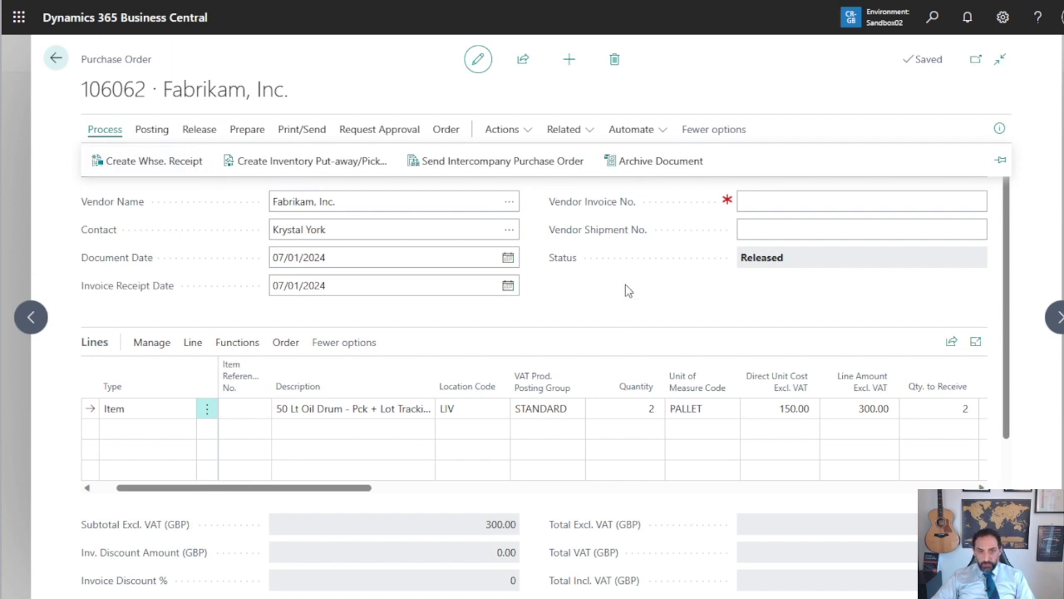
{"action": "left_click", "coordinate": [292, 164]}
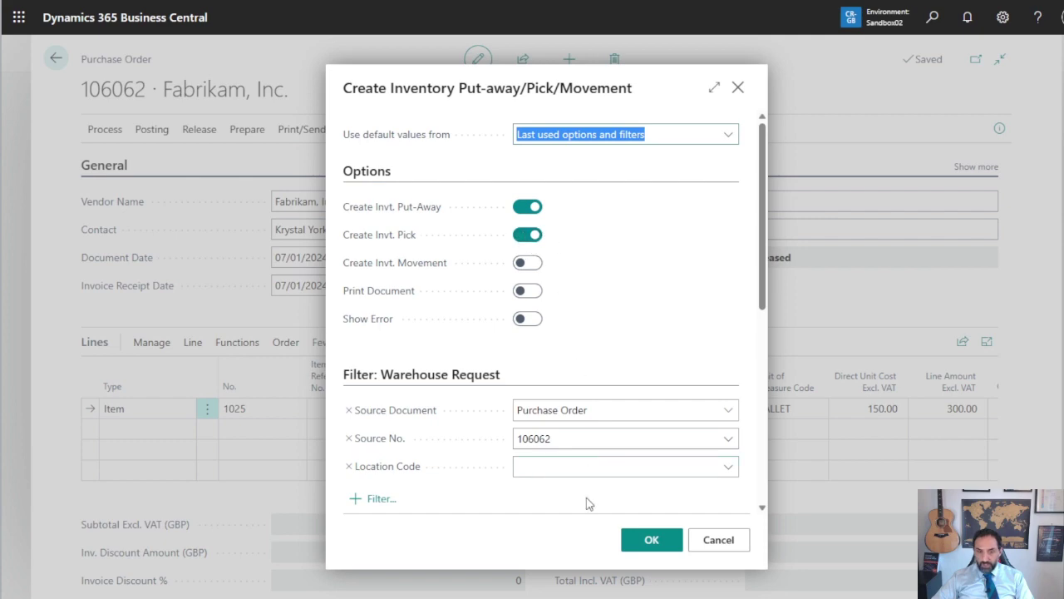
{"action": "left_click", "coordinate": [649, 540]}
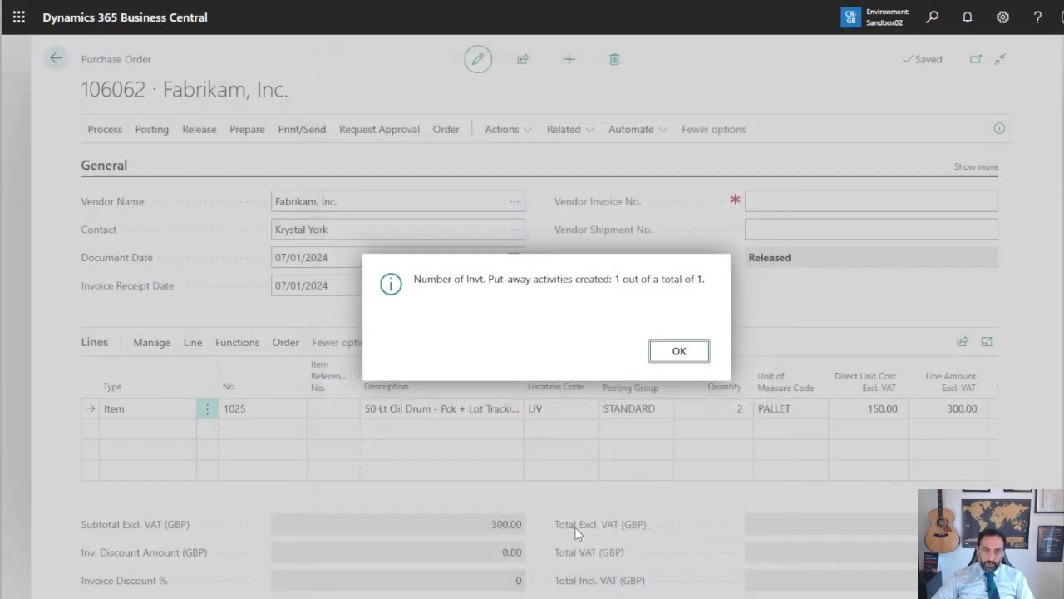
{"action": "left_click", "coordinate": [690, 353]}
Open the inventory put-away document linked to the purchase order
{"action": "left_click", "coordinate": [564, 133]}
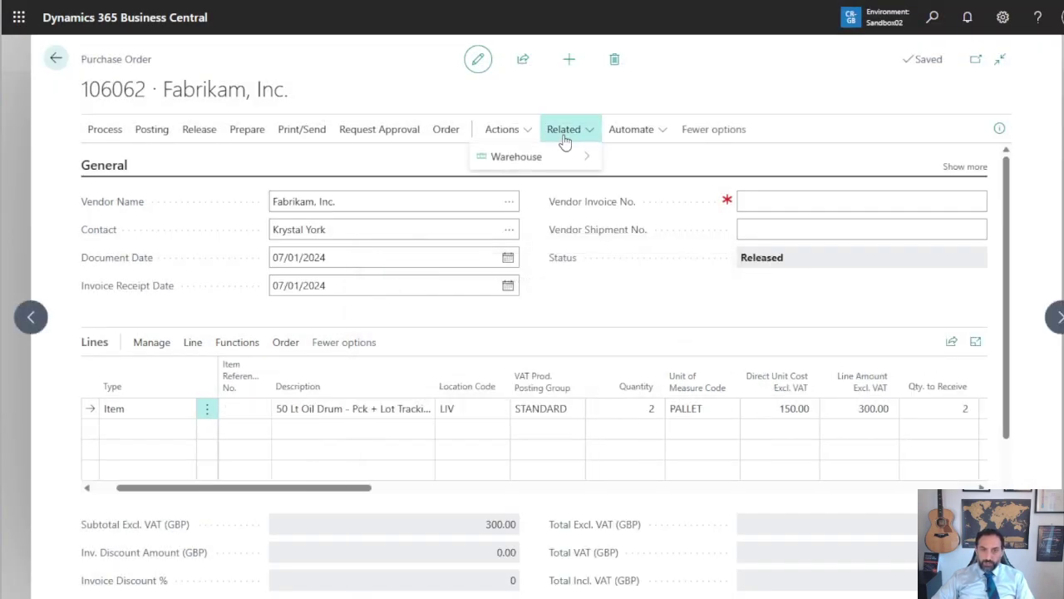
{"action": "mouse_move", "coordinate": [572, 162]}
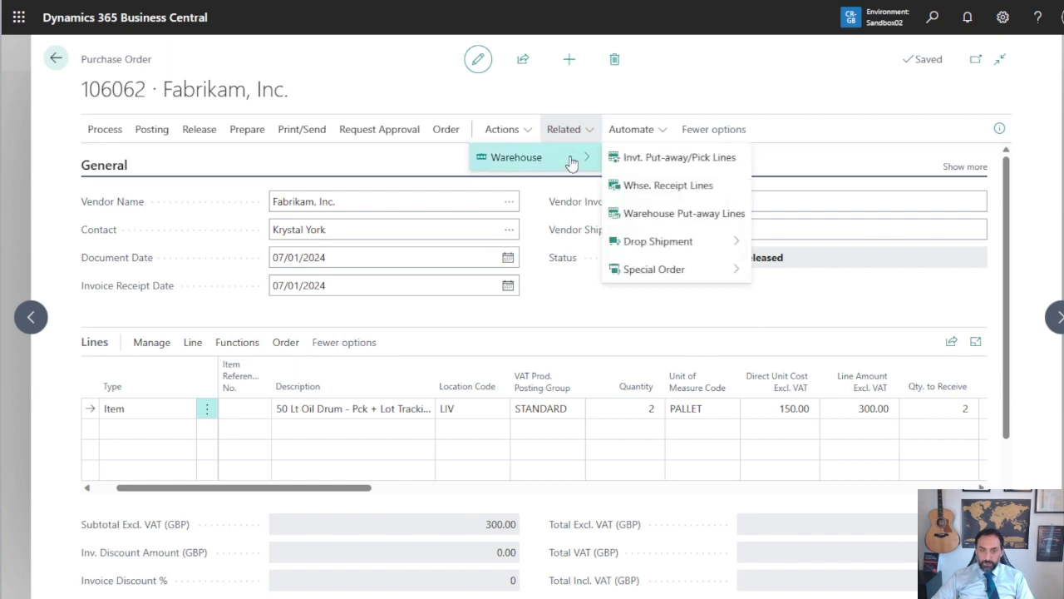
{"action": "left_click", "coordinate": [642, 156]}
{"action": "left_click", "coordinate": [440, 97]}
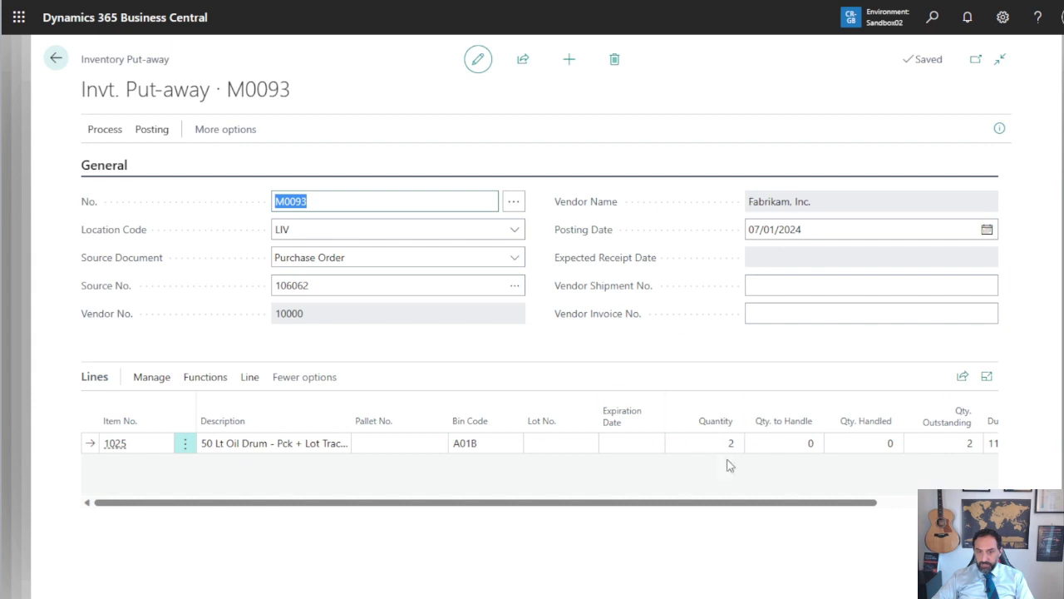
Enter pallet number 251068540 on the put-away line for item 1025
{"action": "left_click", "coordinate": [390, 450]}
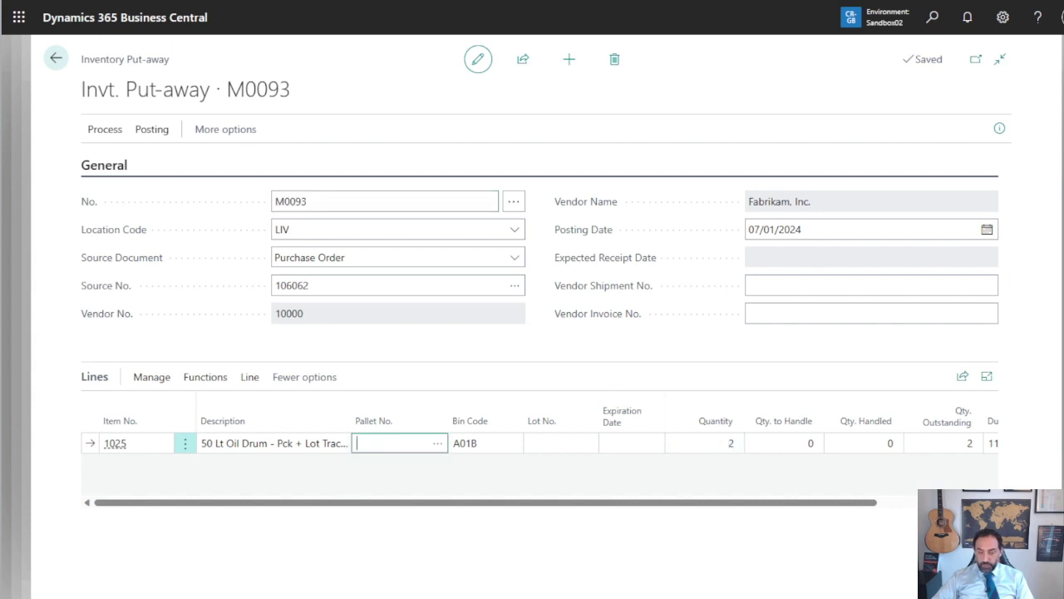
{"action": "type", "text": "251068540"}
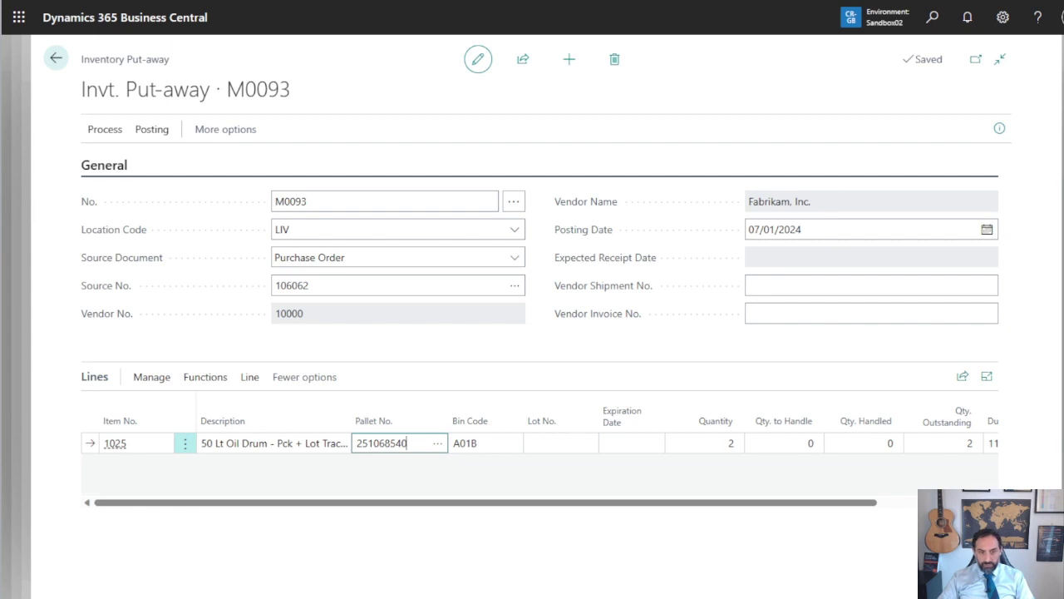
{"action": "key", "text": "Tab"}
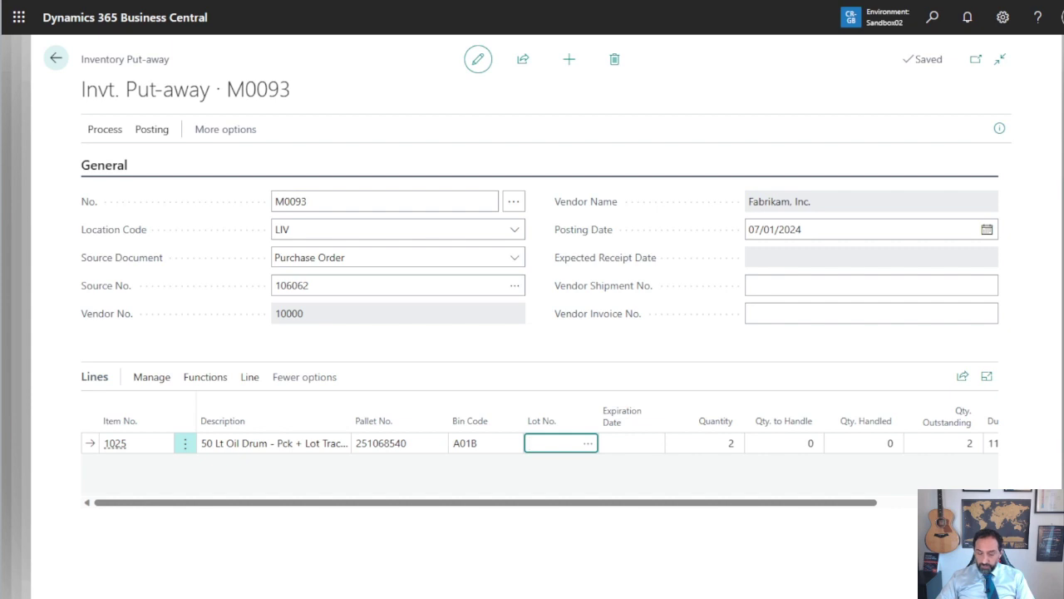
Enter lot number 202412 on the put-away line and check its expiration date
{"action": "type", "text": "2024"}
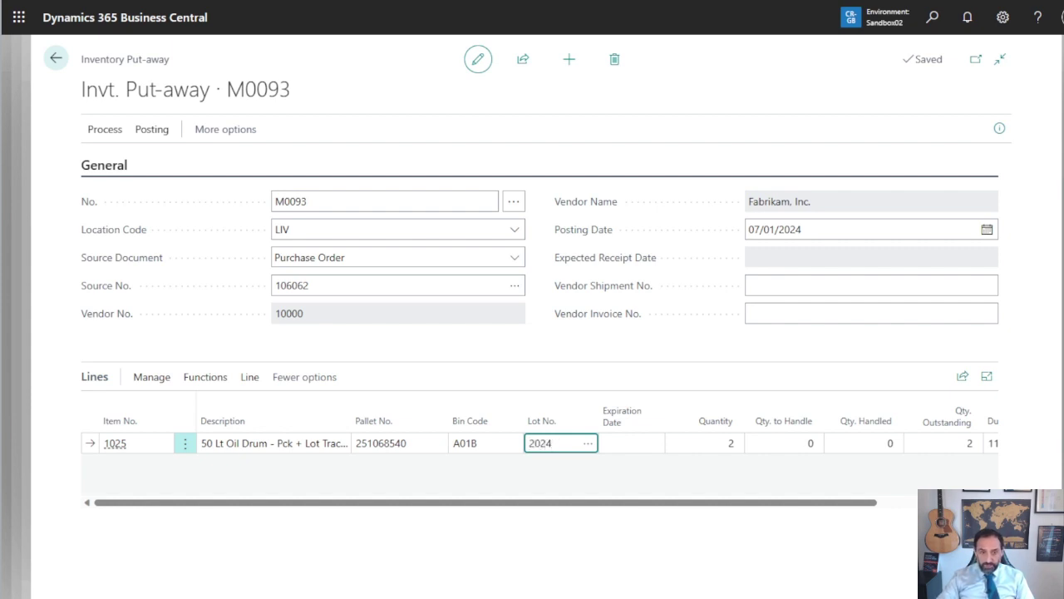
{"action": "type", "text": "12"}
{"action": "key", "text": "Tab"}
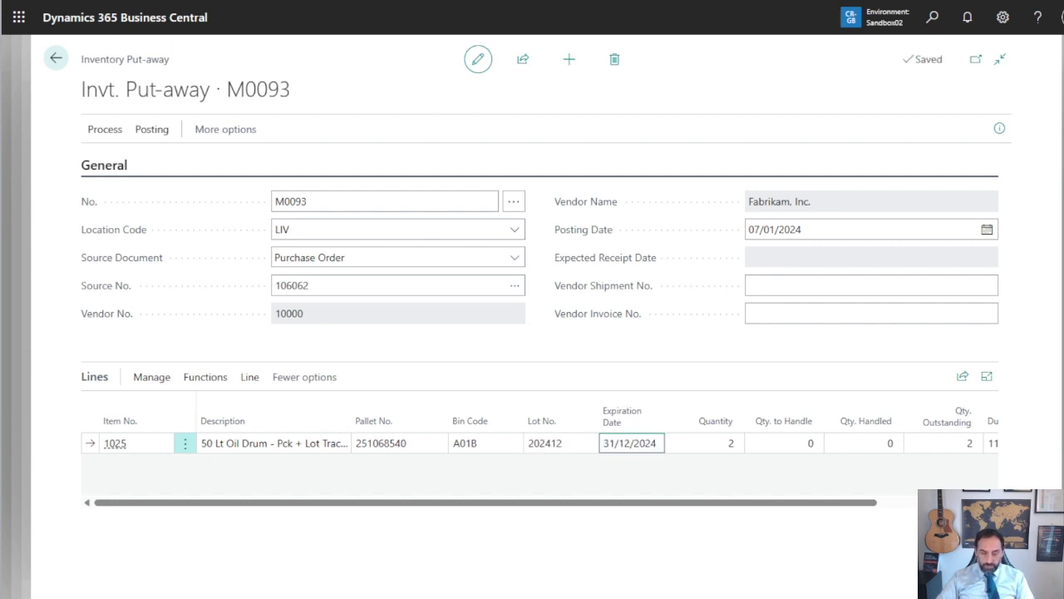
{"action": "key", "text": "Tab"}
{"action": "key", "text": "shift+Tab"}
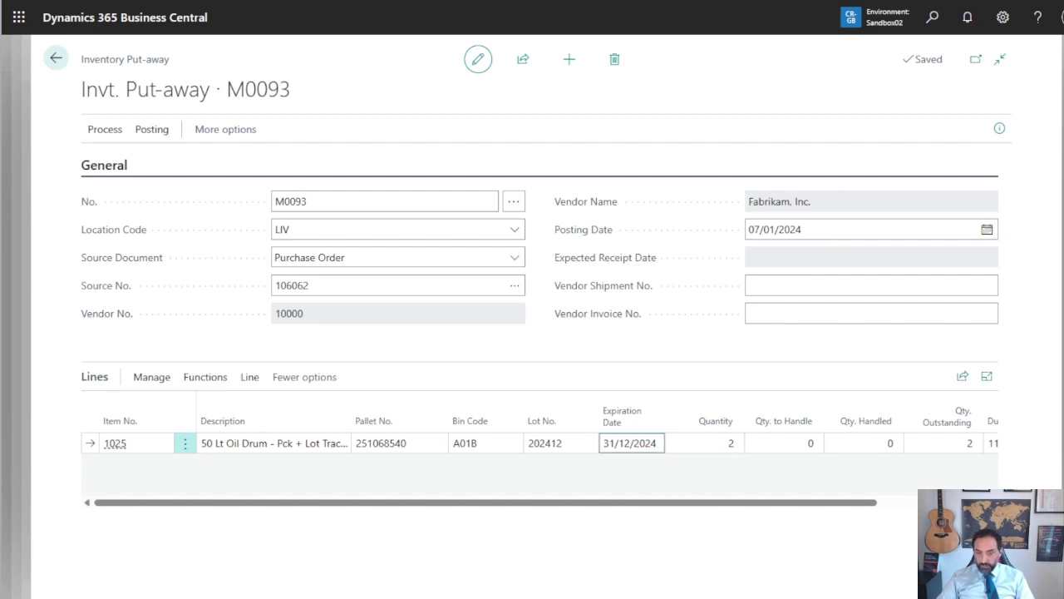
{"action": "key", "text": "shift+Tab"}
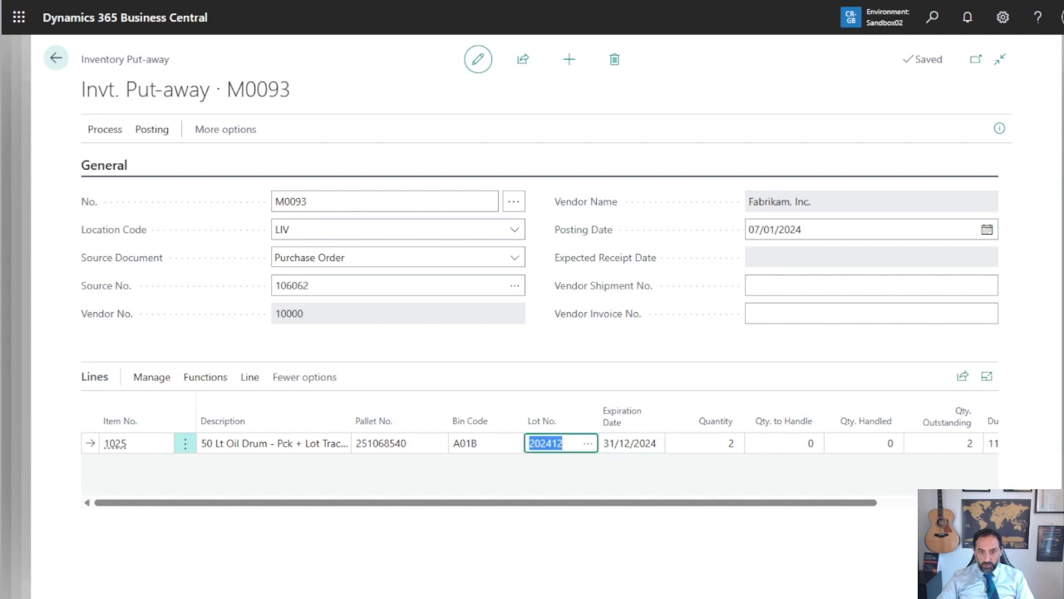
{"action": "key", "text": "Tab"}
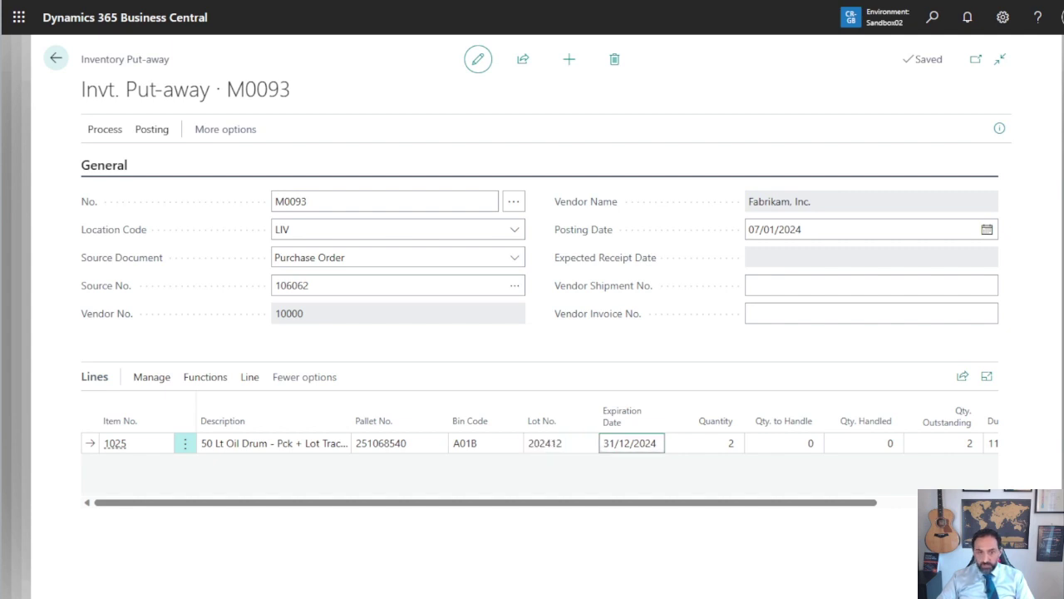
{"action": "key", "text": "shift+Tab"}
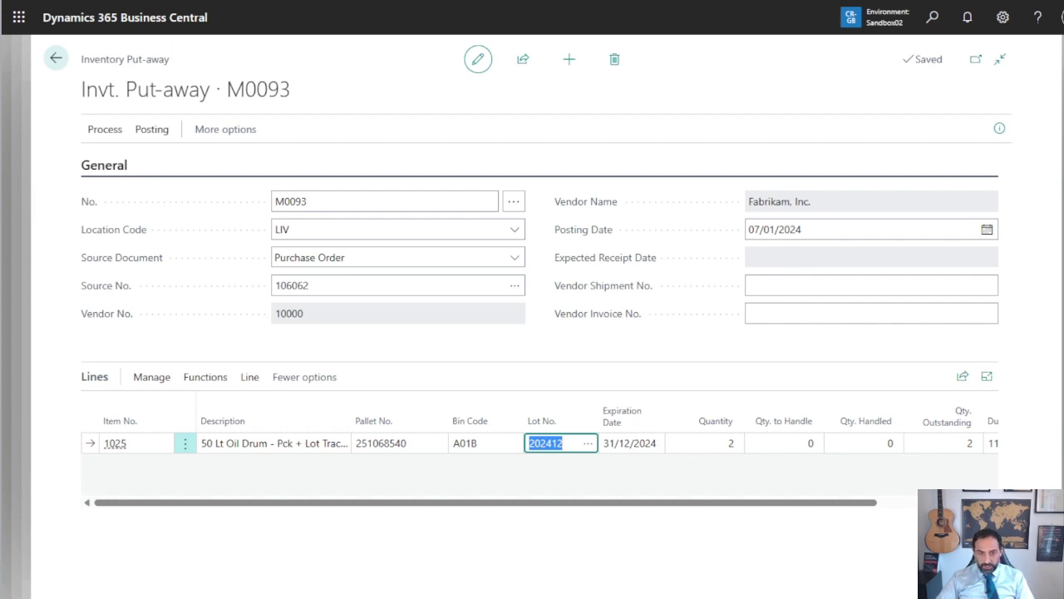
Set the put-away line's lot number to 202512 and its expiration date to 31/12/2025
{"action": "type", "text": "2025"}
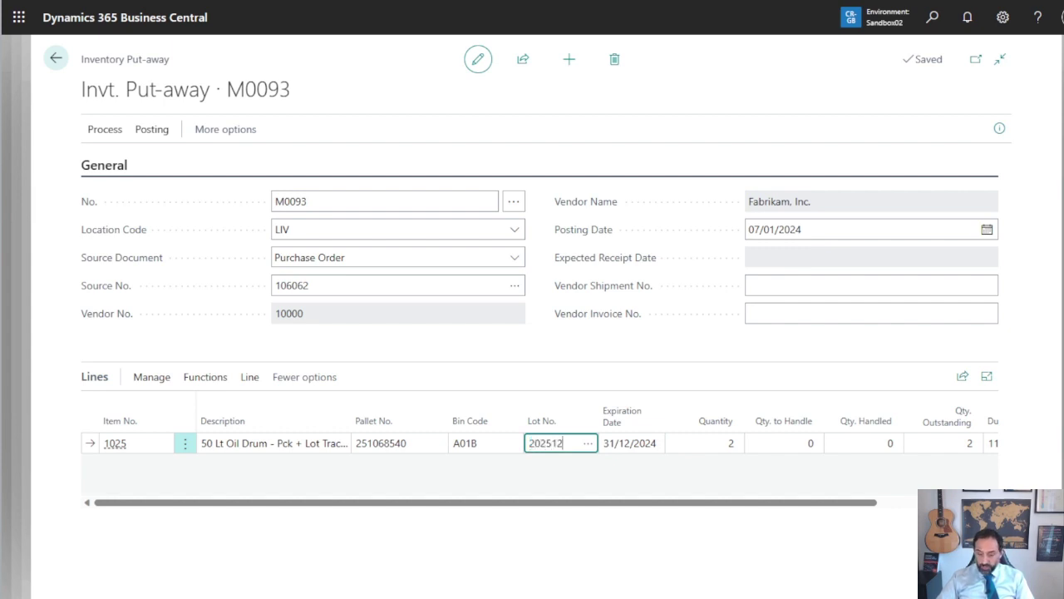
{"action": "type", "text": "12"}
{"action": "key", "text": "Tab"}
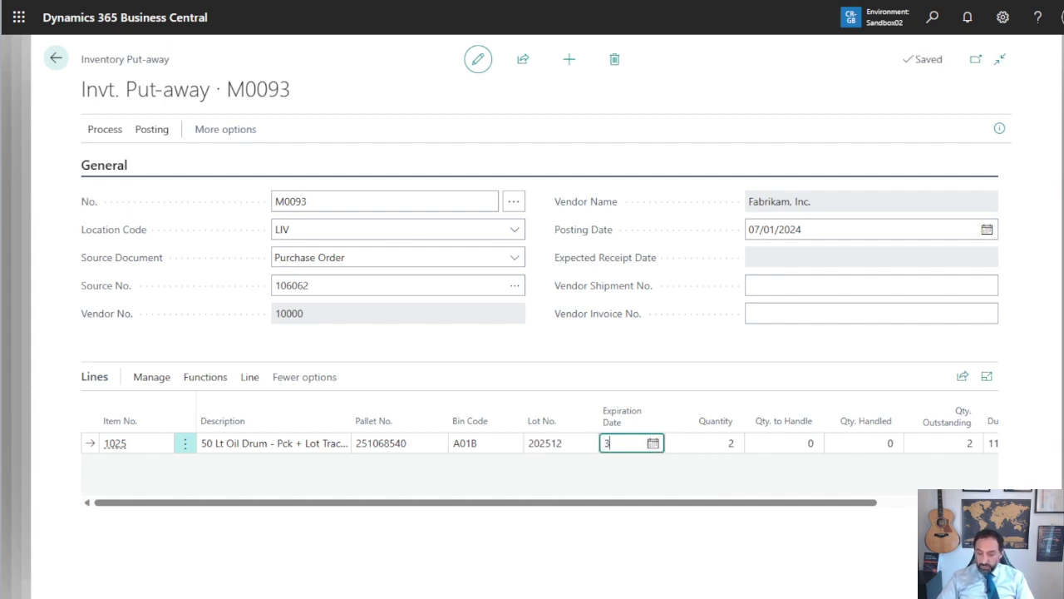
{"action": "type", "text": "31/12/2025"}
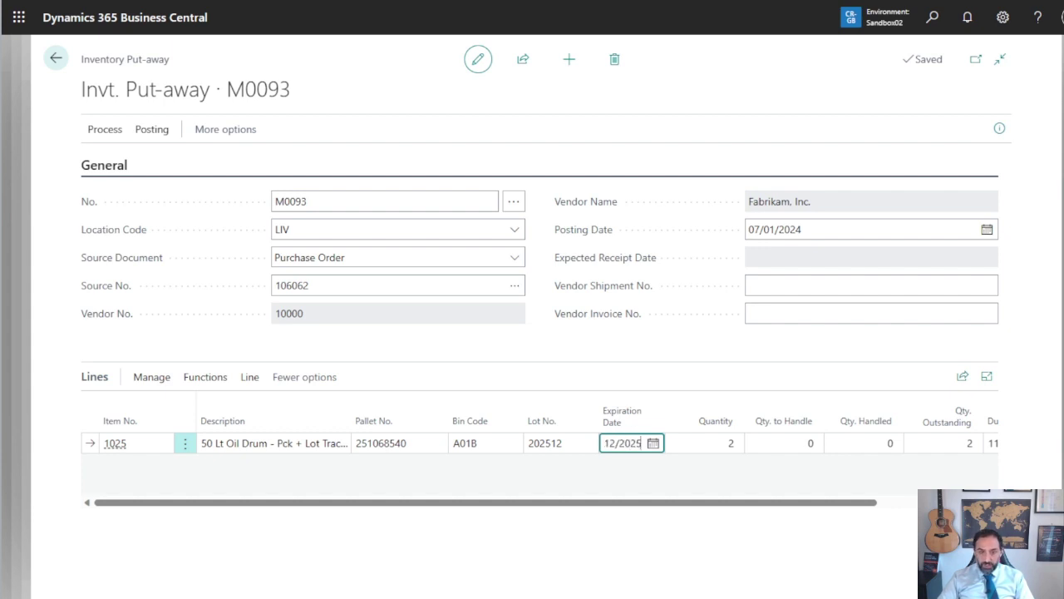
{"action": "key", "text": "Tab"}
{"action": "key", "text": "Tab"}
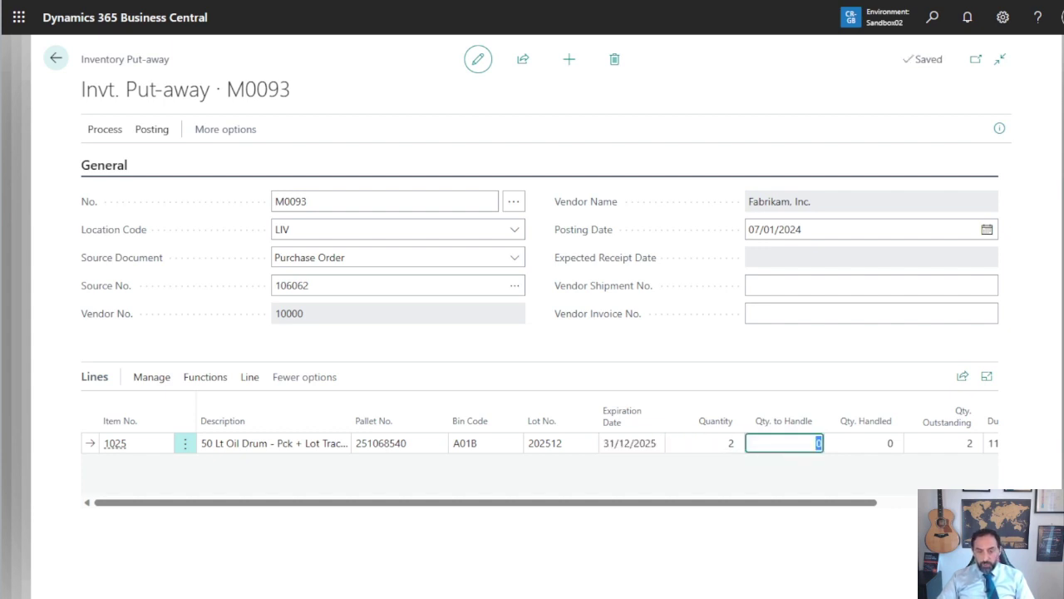
Set the put-away line's quantity to handle to 1 and split the line
{"action": "key", "text": "shift+Tab"}
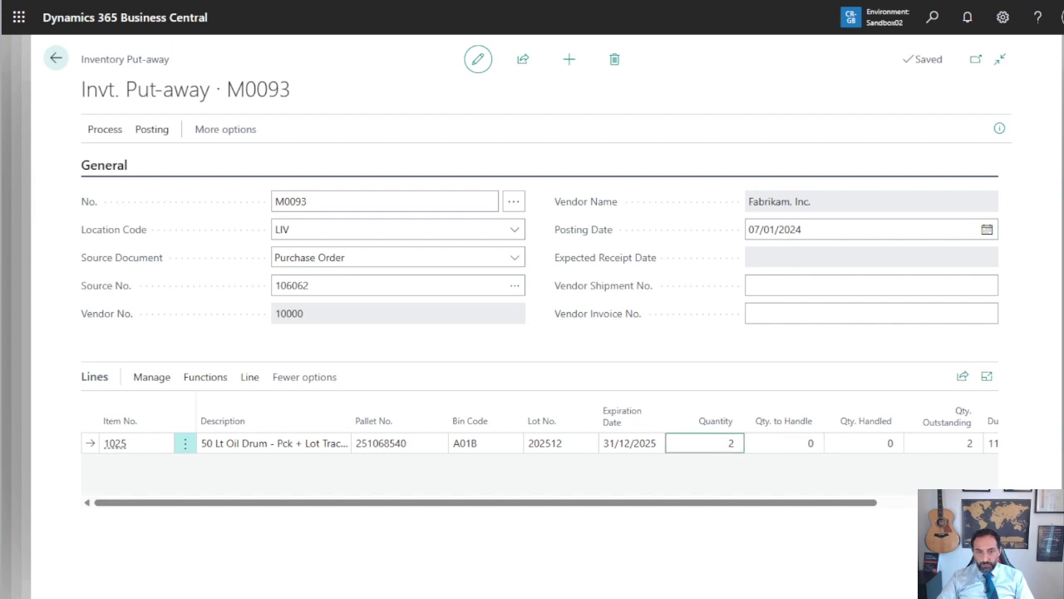
{"action": "key", "text": "Tab"}
{"action": "key", "text": "shift+Tab"}
{"action": "key", "text": "shift+Tab"}
{"action": "key", "text": "shift+Tab"}
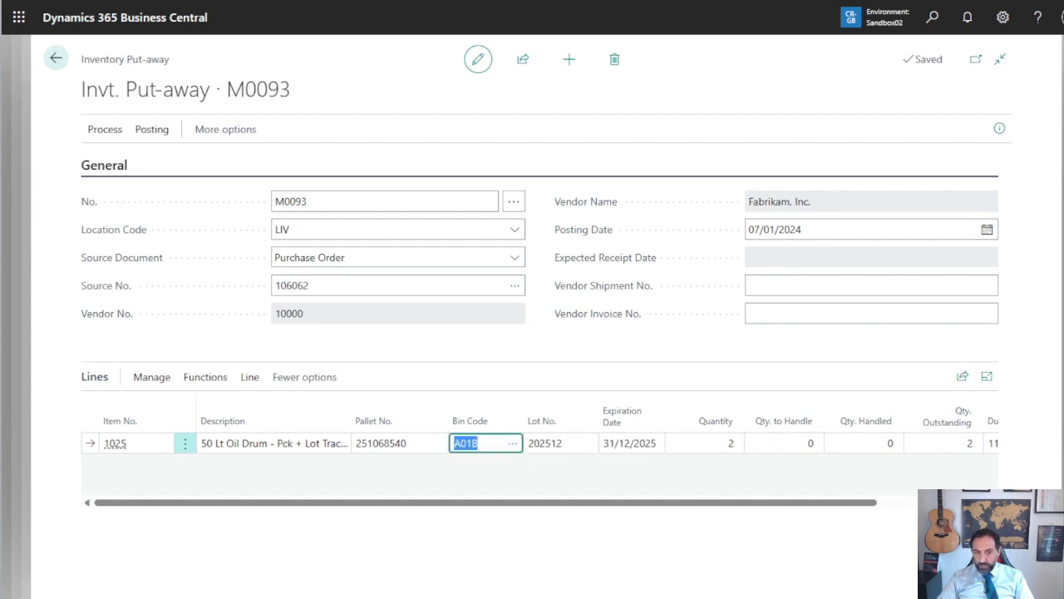
{"action": "key", "text": "shift+Tab"}
{"action": "key", "text": "Tab"}
{"action": "key", "text": "Tab"}
{"action": "key", "text": "Tab"}
{"action": "key", "text": "Tab"}
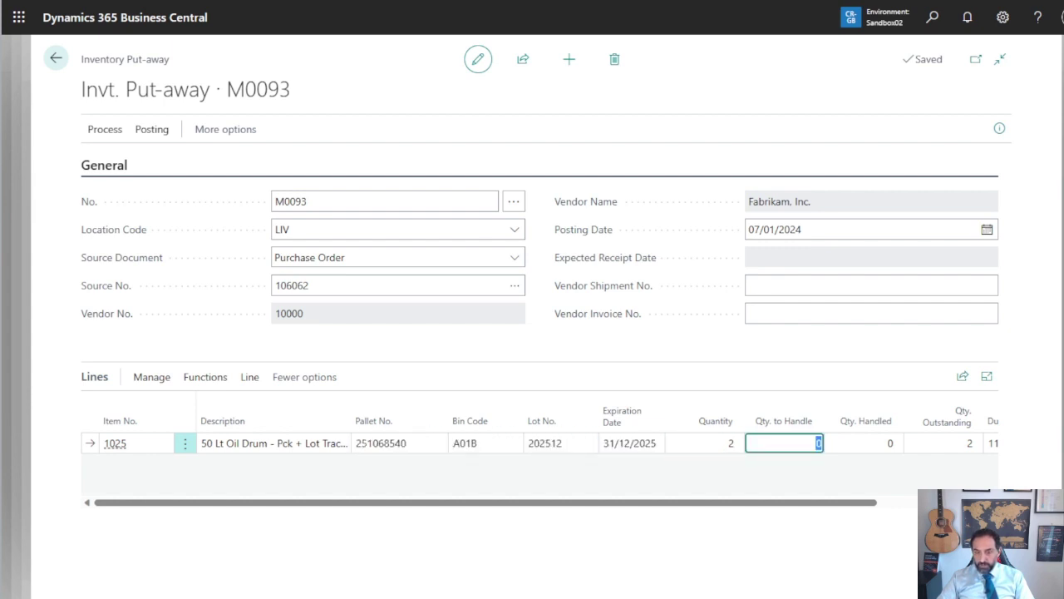
{"action": "type", "text": "1"}
{"action": "key", "text": "Tab"}
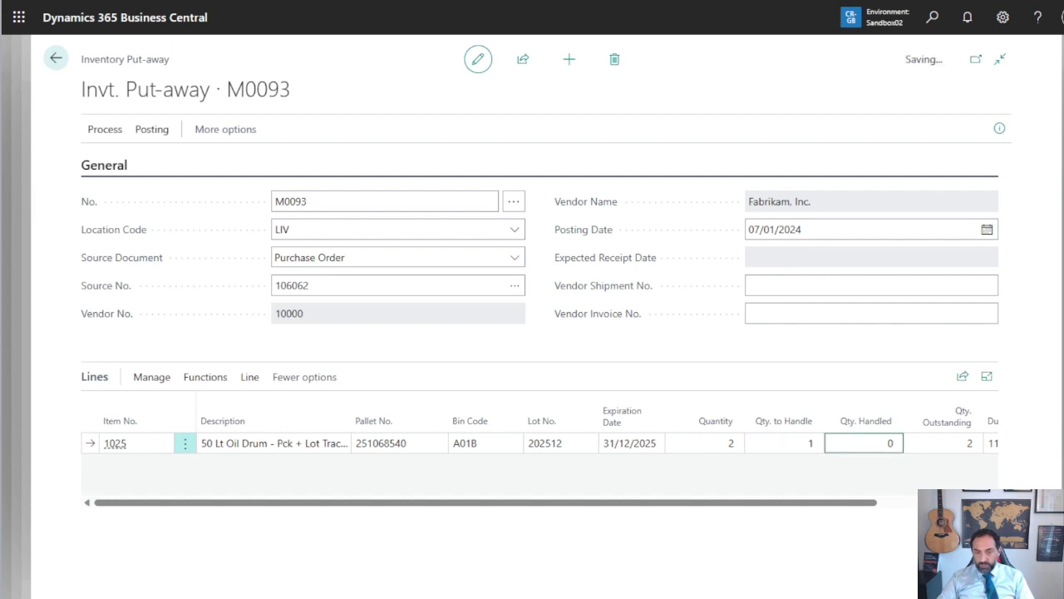
{"action": "key", "text": "shift+Tab"}
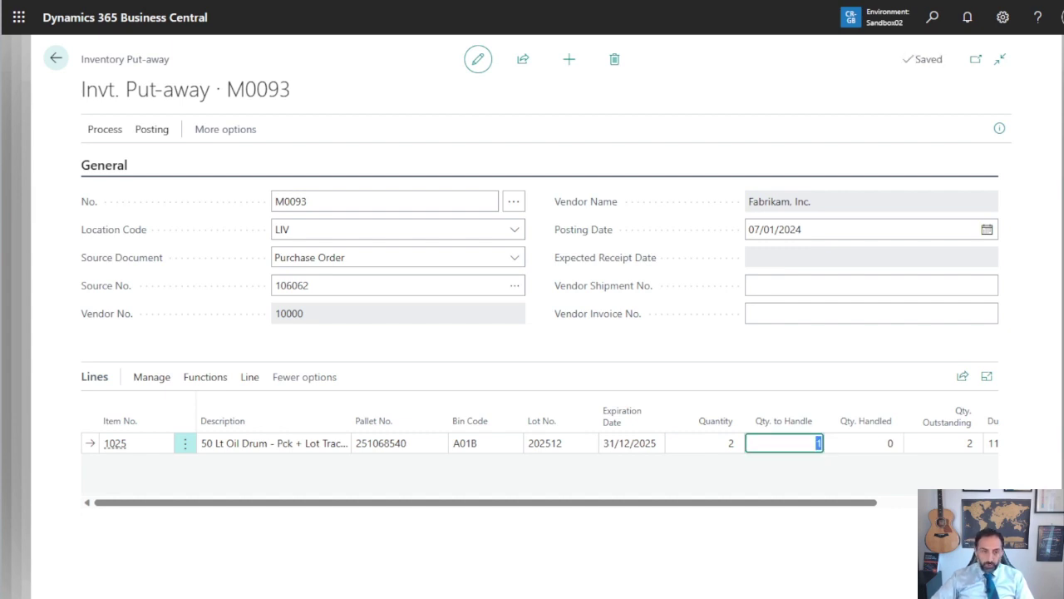
{"action": "left_click", "coordinate": [218, 387]}
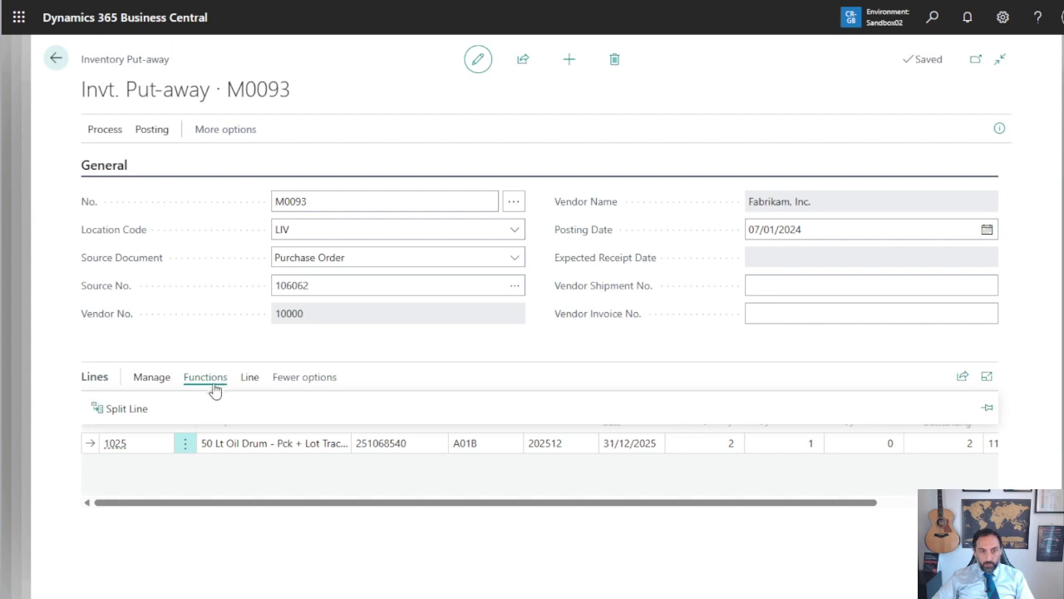
{"action": "left_click", "coordinate": [127, 408]}
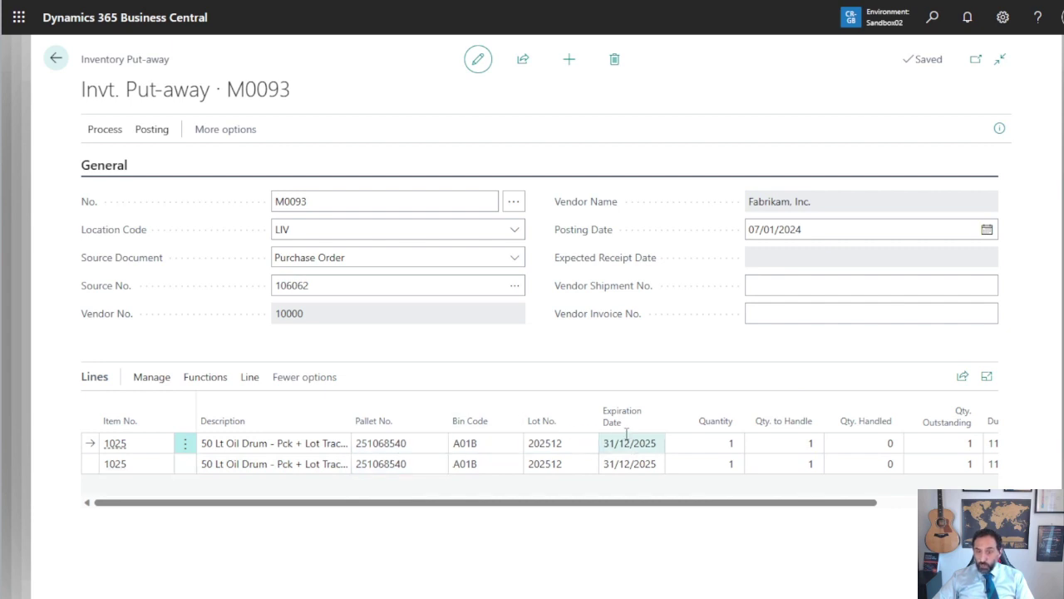
Change the pallet number on the second put-away line to 251068541
{"action": "left_click", "coordinate": [413, 463]}
{"action": "left_click", "coordinate": [416, 462]}
{"action": "key", "text": "BackSpace"}
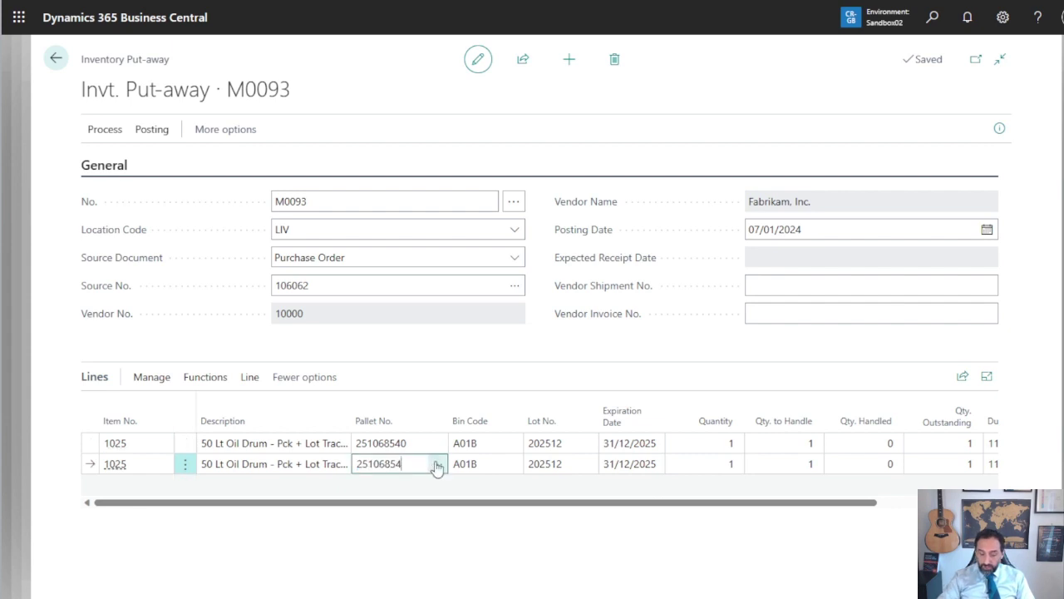
{"action": "type", "text": "1"}
{"action": "key", "text": "Tab"}
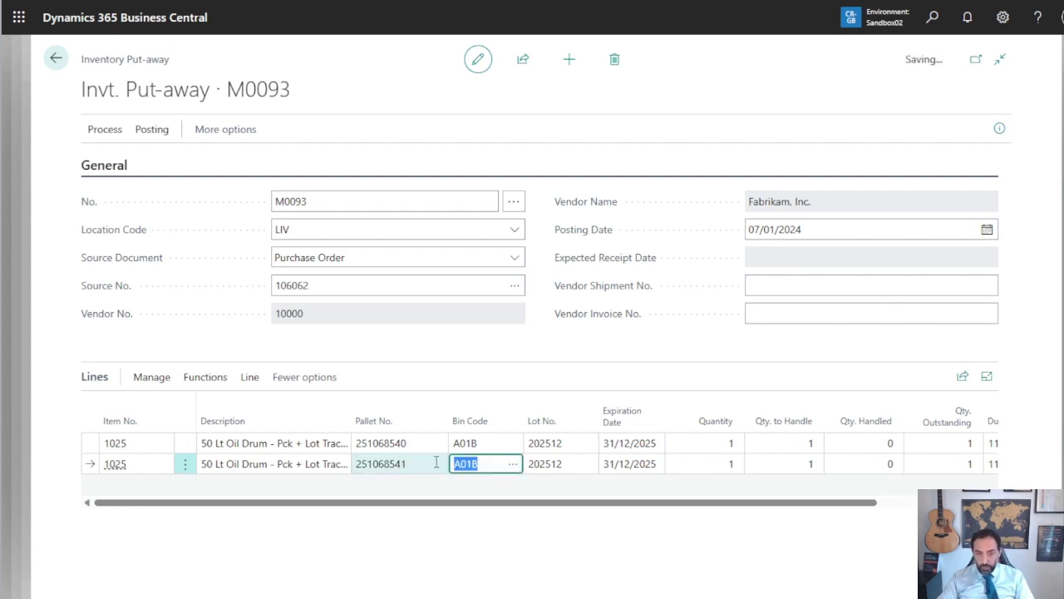
Set the second put-away line's lot number to 202511 and its expiration date to 30/11/2025
{"action": "key", "text": "Tab"}
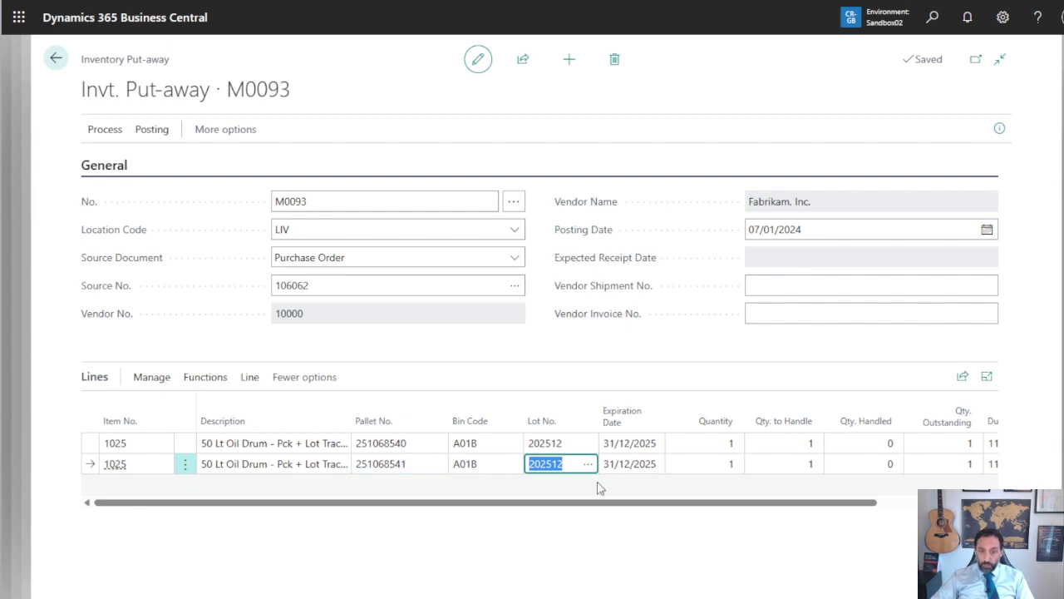
{"action": "left_click", "coordinate": [568, 463]}
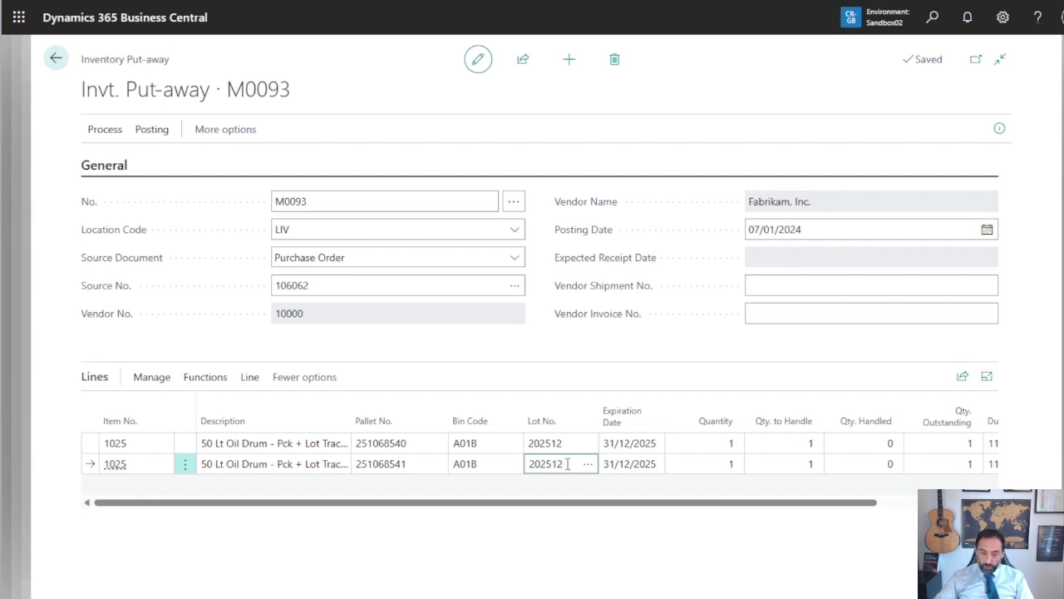
{"action": "type", "text": "1"}
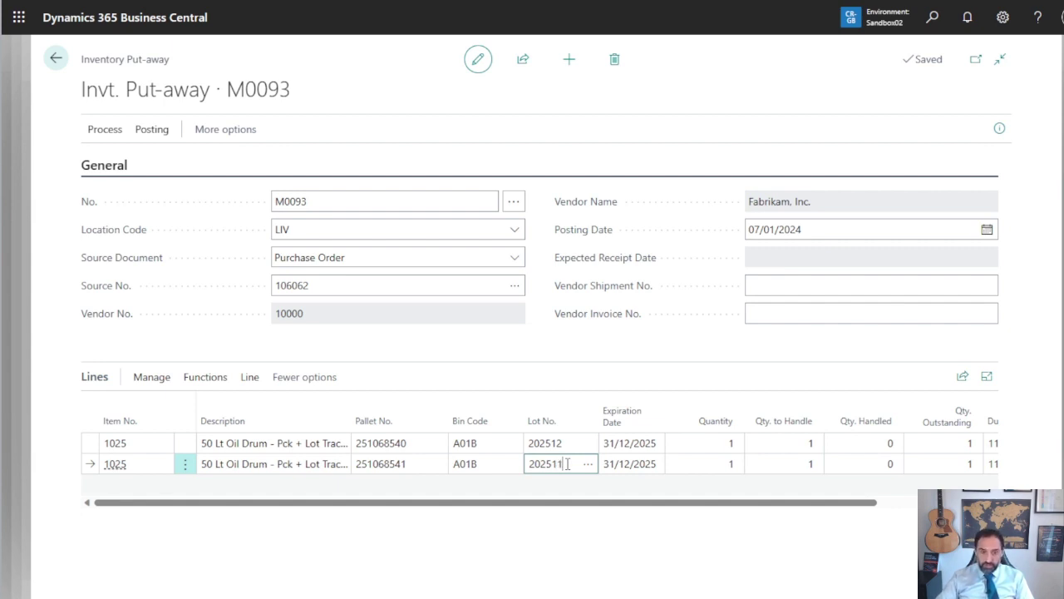
{"action": "key", "text": "Tab"}
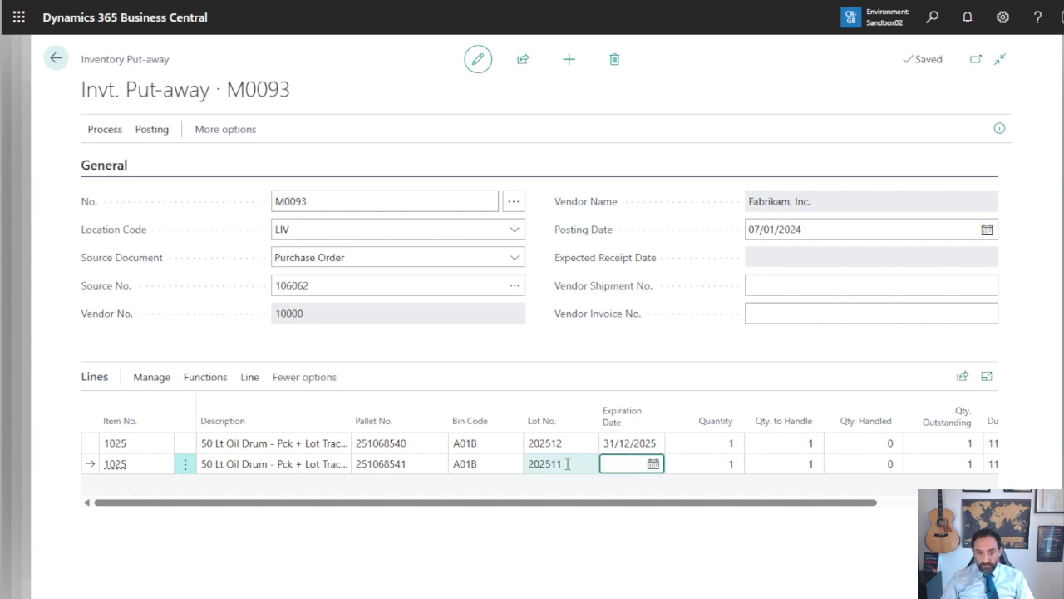
{"action": "type", "text": "31/"}
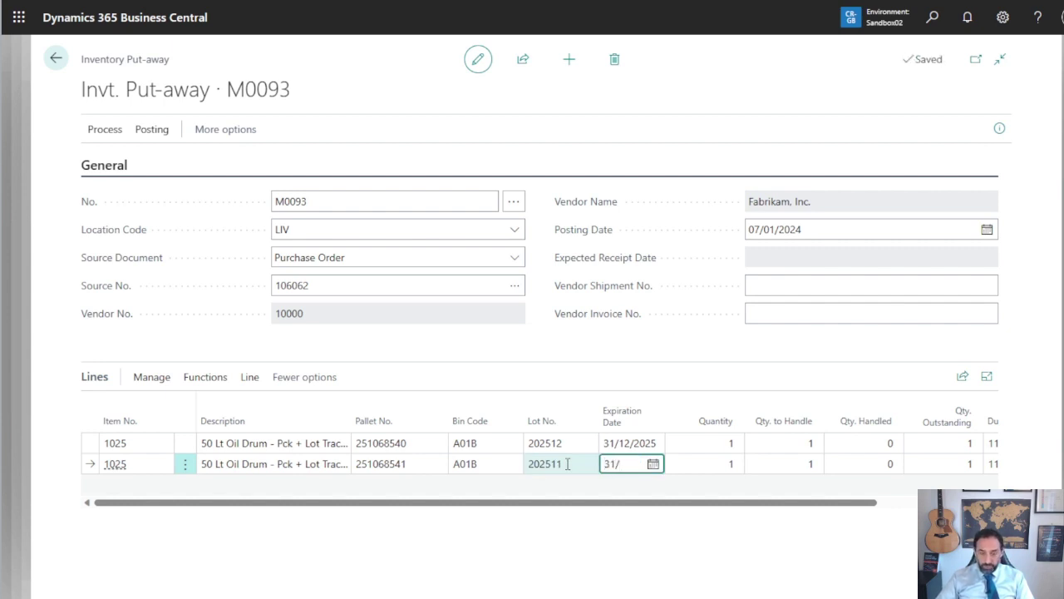
{"action": "key", "text": "BackSpace"}
{"action": "key", "text": "BackSpace"}
{"action": "type", "text": "0/11/2025"}
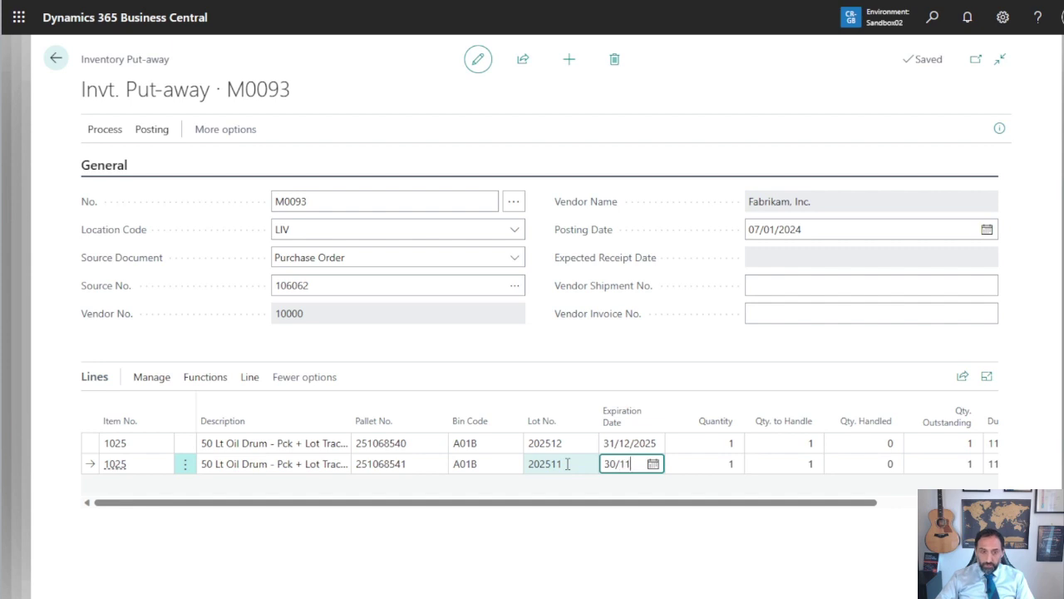
{"action": "key", "text": "Tab"}
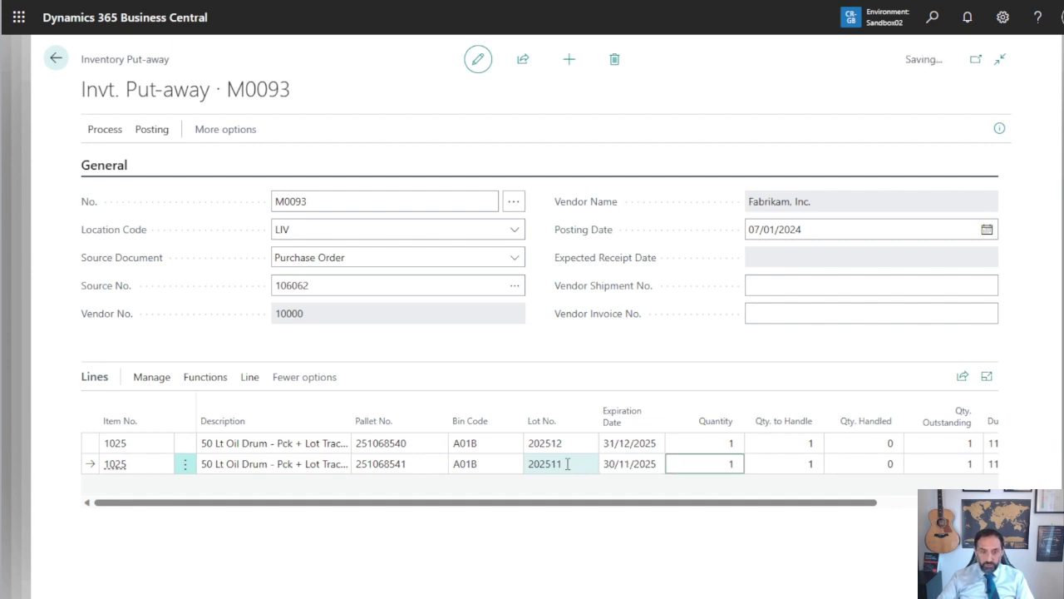
Set the bin code of the put-away line for lot 202512 to the empty bin B01A
{"action": "key", "text": "Up"}
{"action": "key", "text": "shift+Tab"}
{"action": "key", "text": "shift+Tab"}
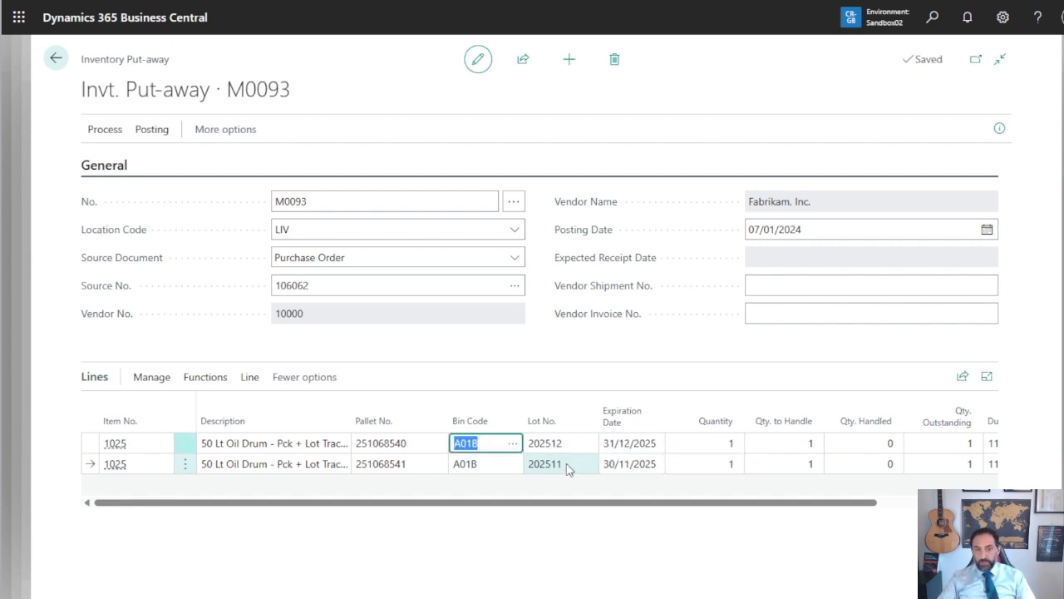
{"action": "key", "text": "shift+Tab"}
{"action": "key", "text": "Down"}
{"action": "key", "text": "Tab"}
{"action": "key", "text": "Up"}
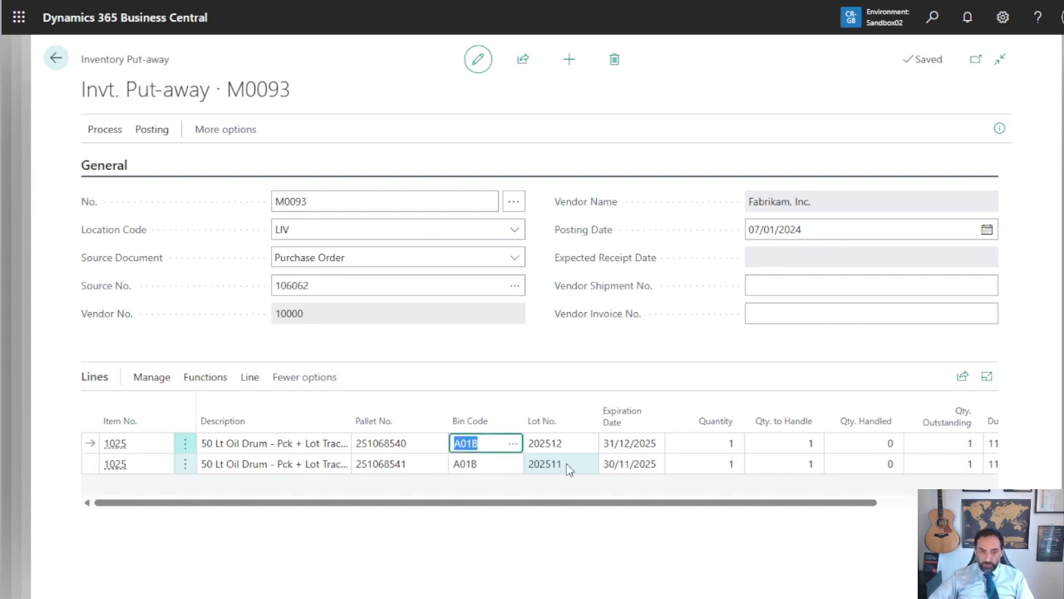
{"action": "left_click", "coordinate": [515, 443]}
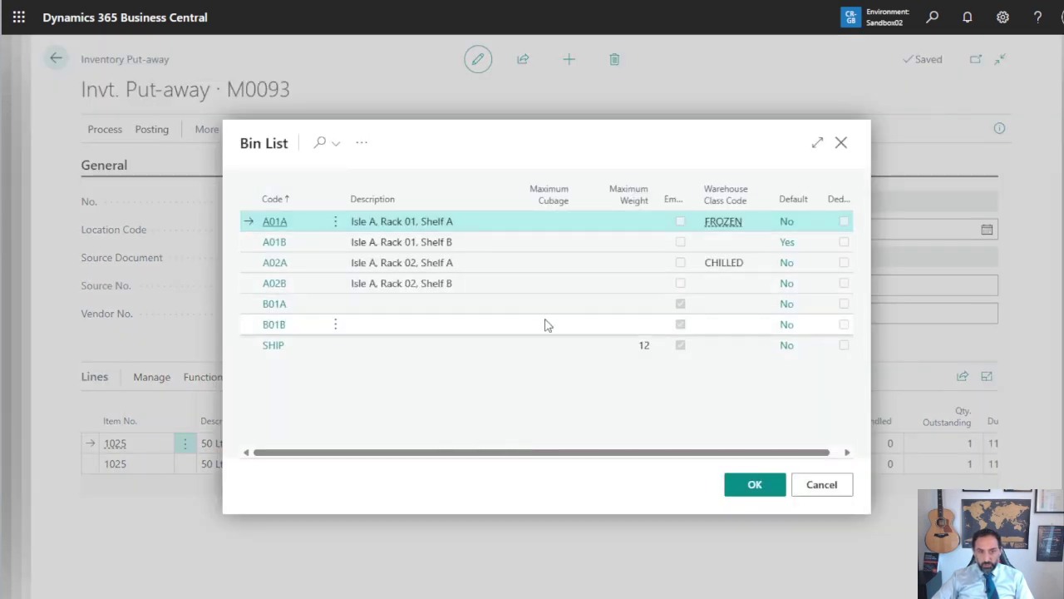
{"action": "left_click", "coordinate": [444, 305]}
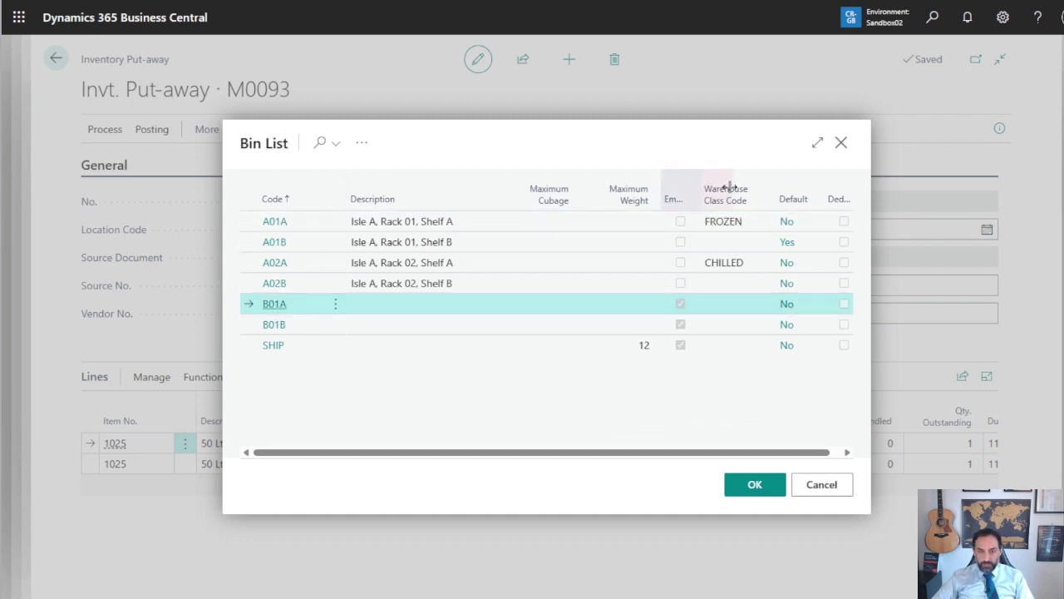
{"action": "double_click", "coordinate": [700, 185]}
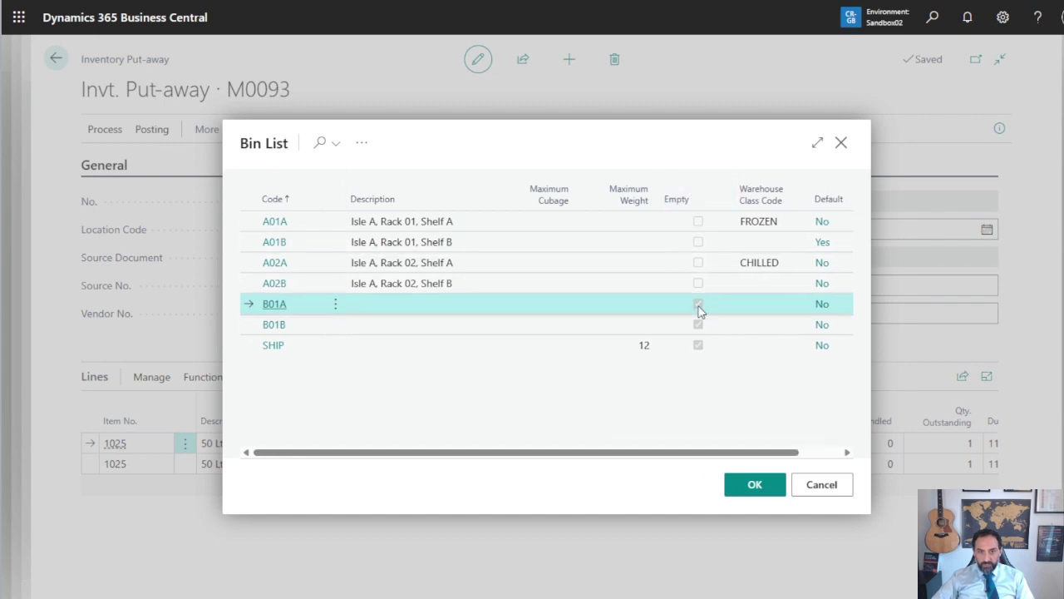
{"action": "left_click", "coordinate": [758, 489]}
Set the bin code of the put-away line for lot 202511 to B01B
{"action": "left_click", "coordinate": [491, 465]}
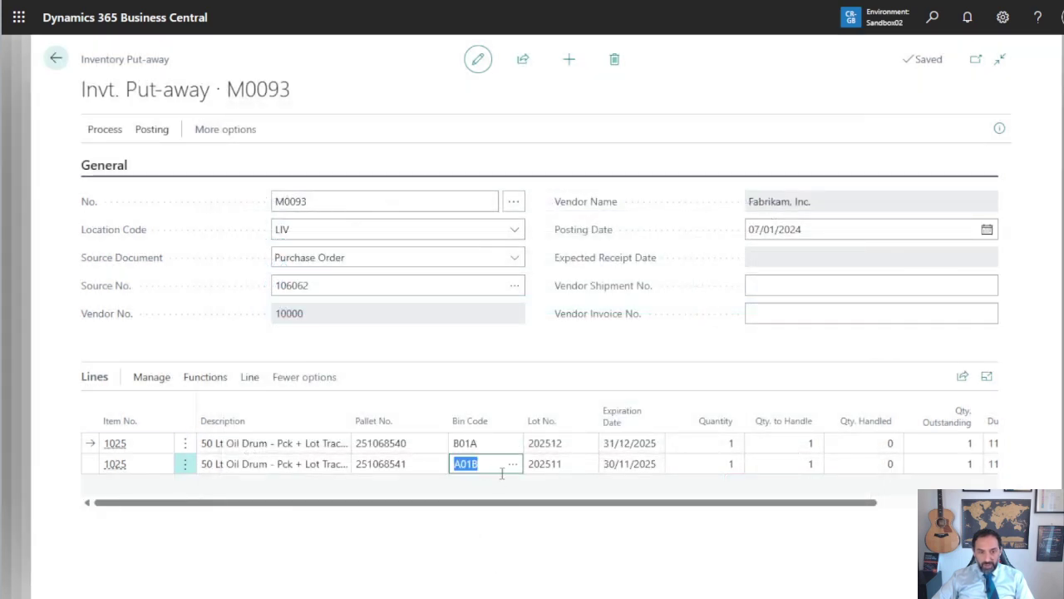
{"action": "left_click", "coordinate": [512, 465]}
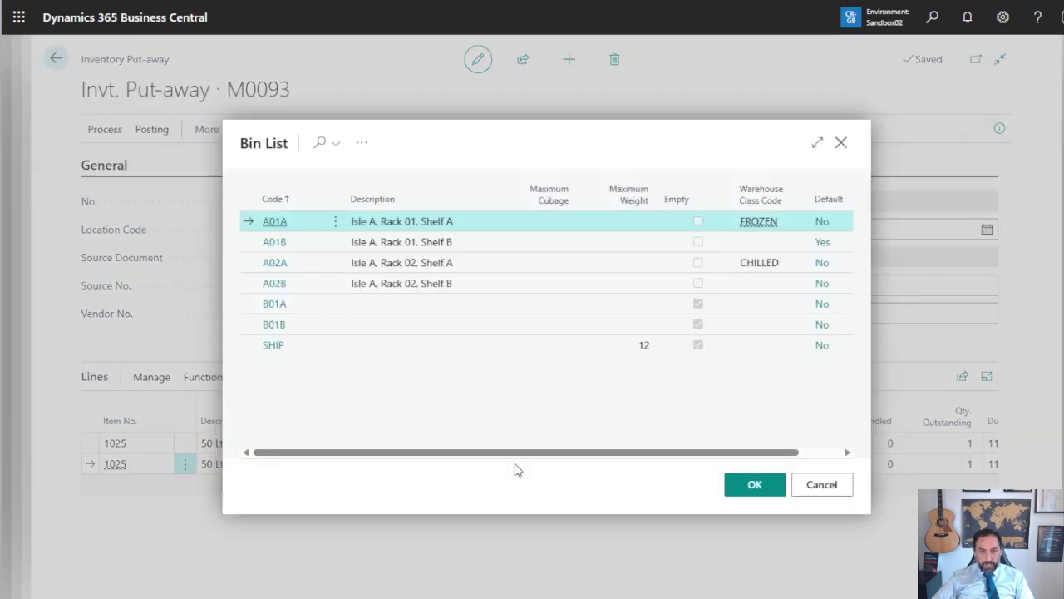
{"action": "left_click", "coordinate": [416, 328]}
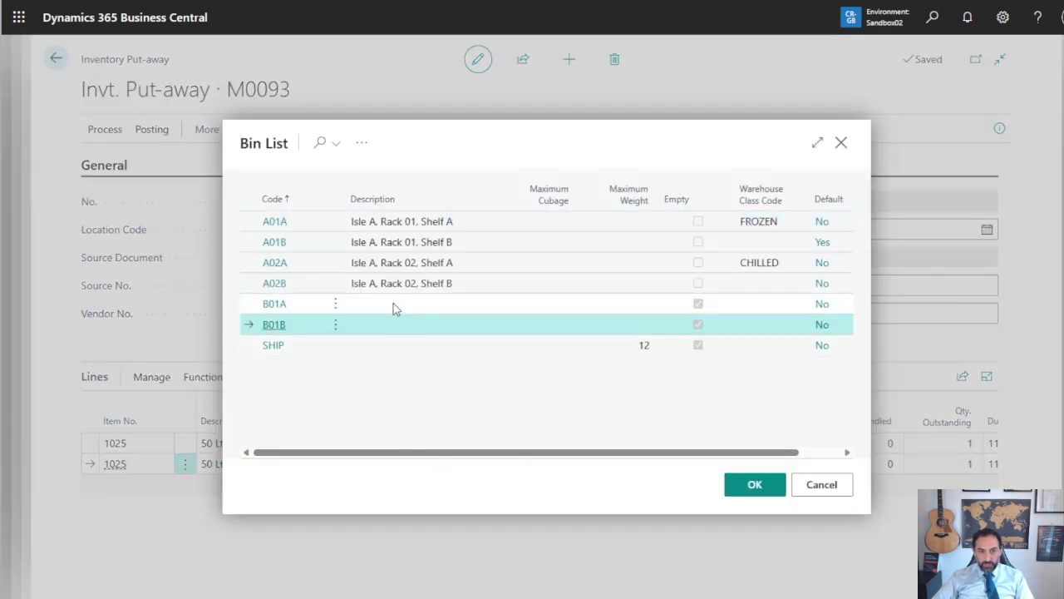
{"action": "left_click", "coordinate": [751, 485]}
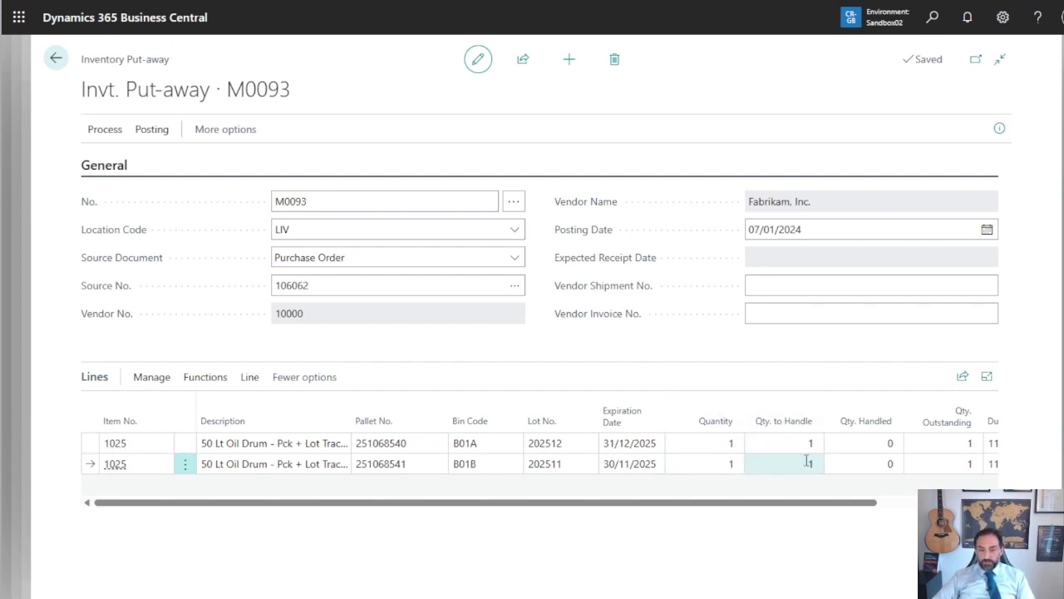
Post the inventory put-away with the Receive option, then close the put-away list and the purchase order
{"action": "left_click", "coordinate": [150, 132]}
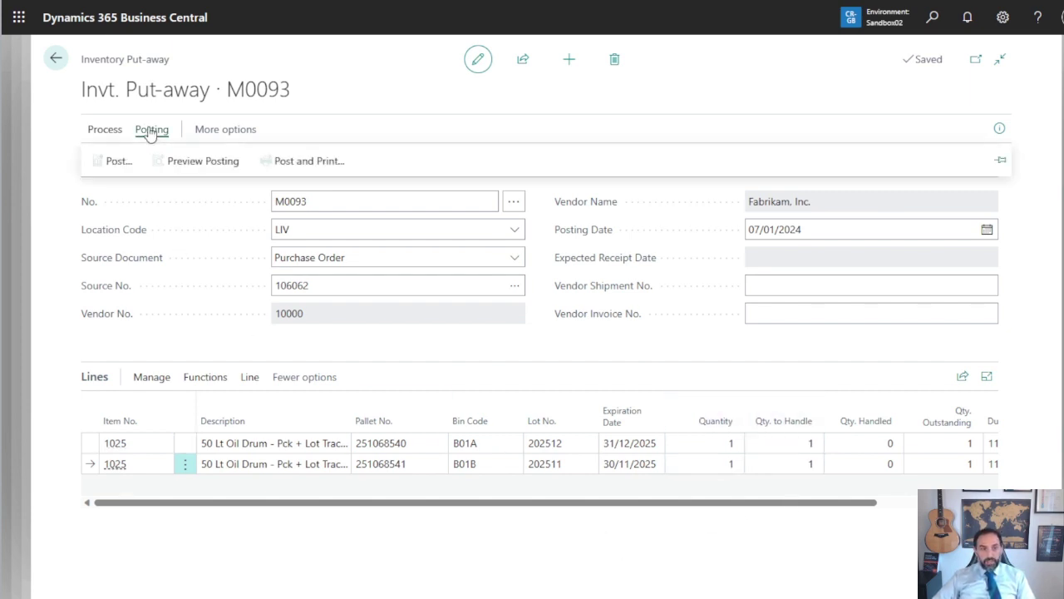
{"action": "left_click", "coordinate": [114, 161]}
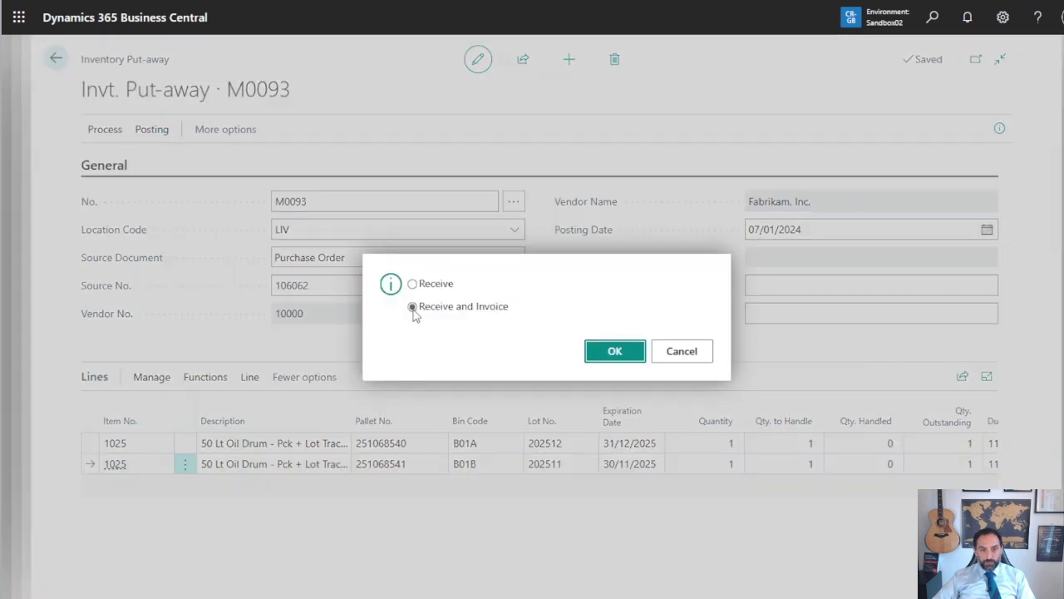
{"action": "left_click", "coordinate": [429, 285]}
{"action": "left_click", "coordinate": [615, 352]}
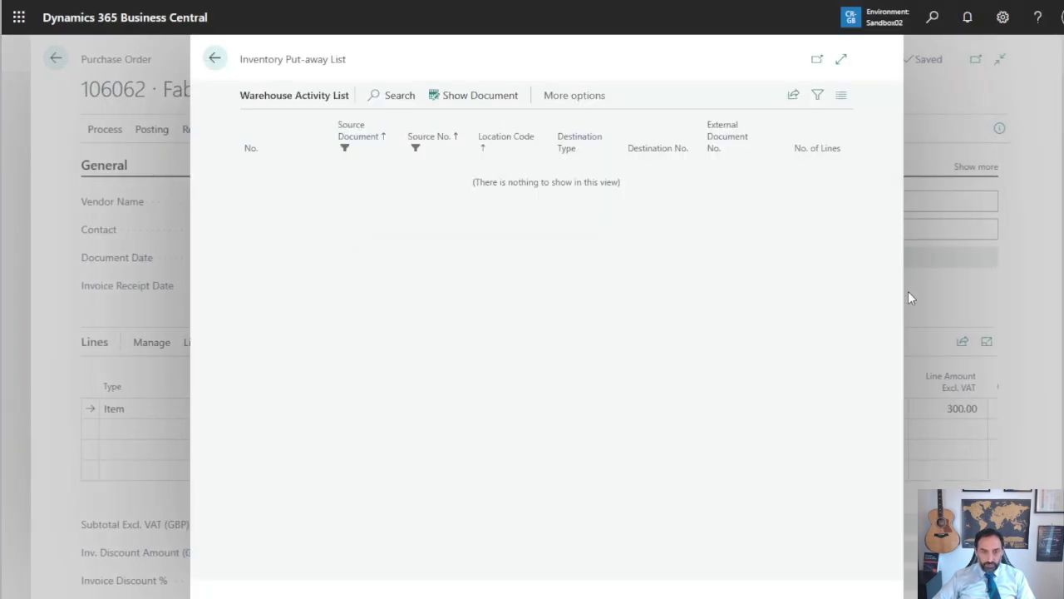
{"action": "left_click", "coordinate": [215, 58]}
{"action": "left_click", "coordinate": [53, 64]}
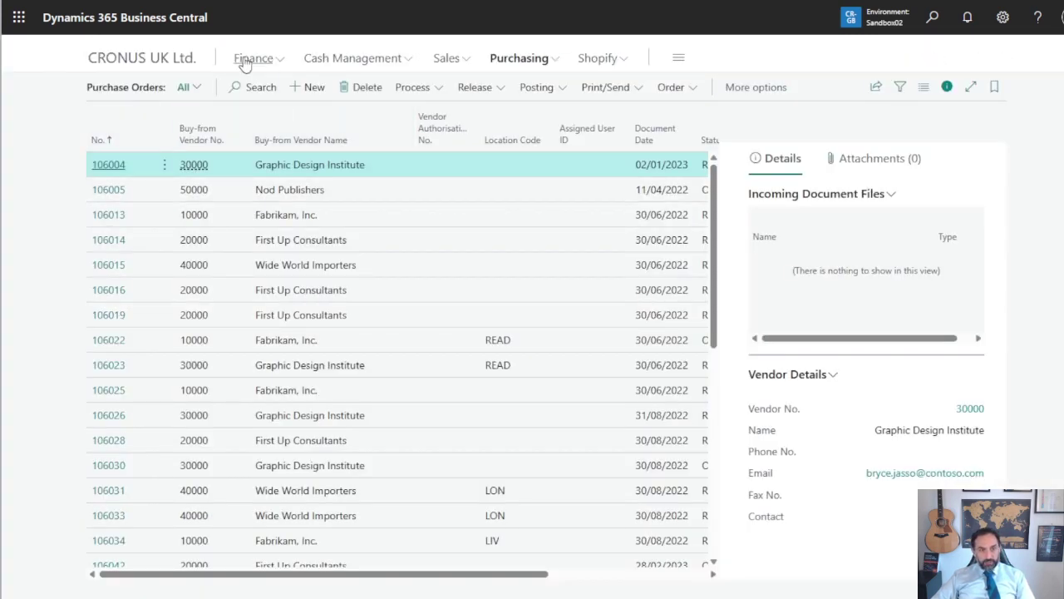
Open the Items list in the License Plate Demo view and drill into the inventory entries of item 1025
{"action": "left_click", "coordinate": [449, 59]}
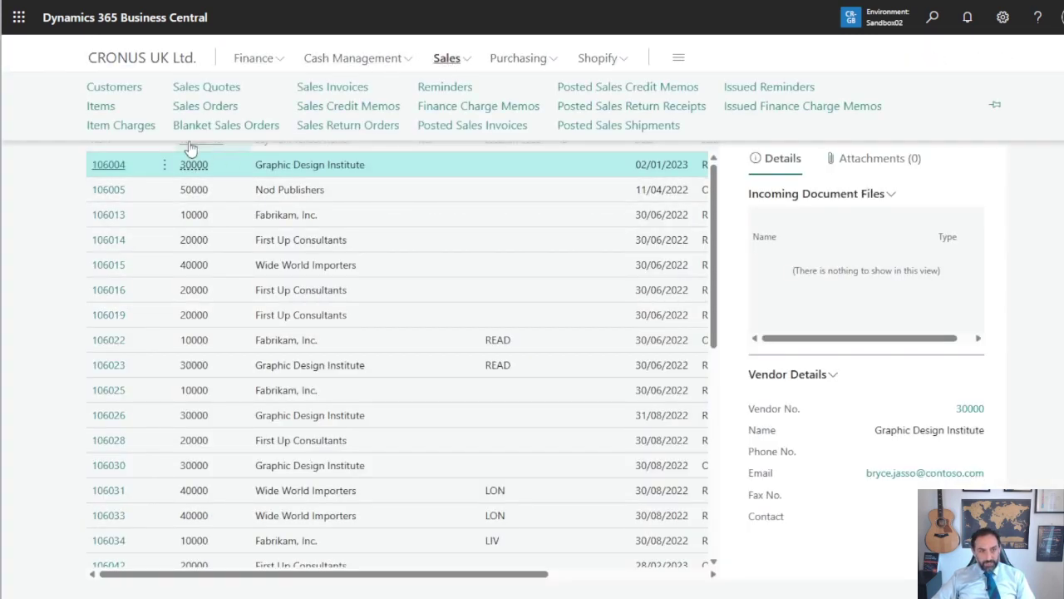
{"action": "left_click", "coordinate": [100, 105]}
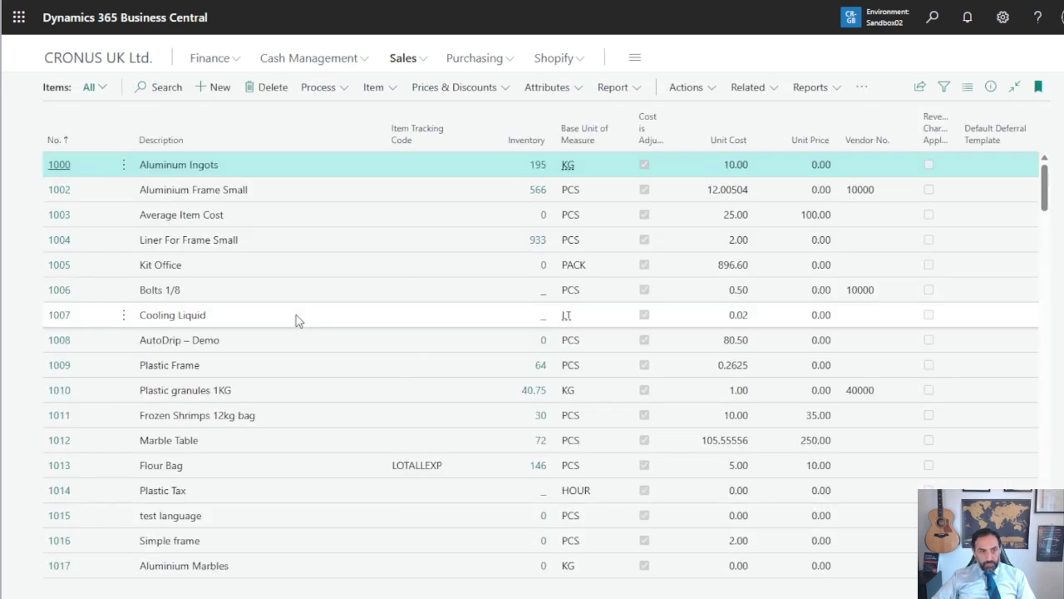
{"action": "left_click", "coordinate": [944, 87]}
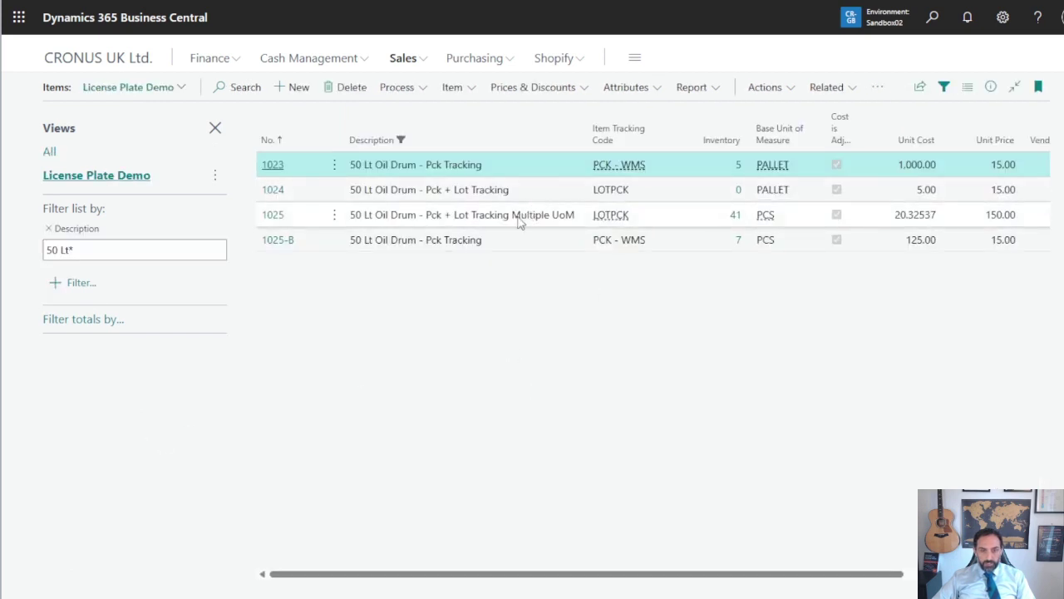
{"action": "left_click", "coordinate": [519, 218]}
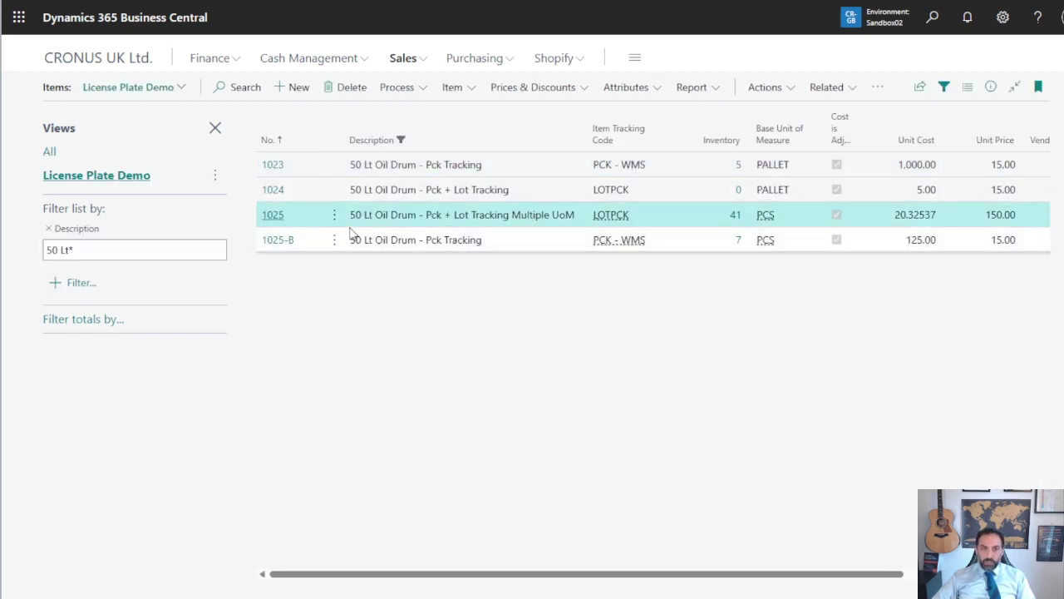
{"action": "left_click", "coordinate": [731, 220]}
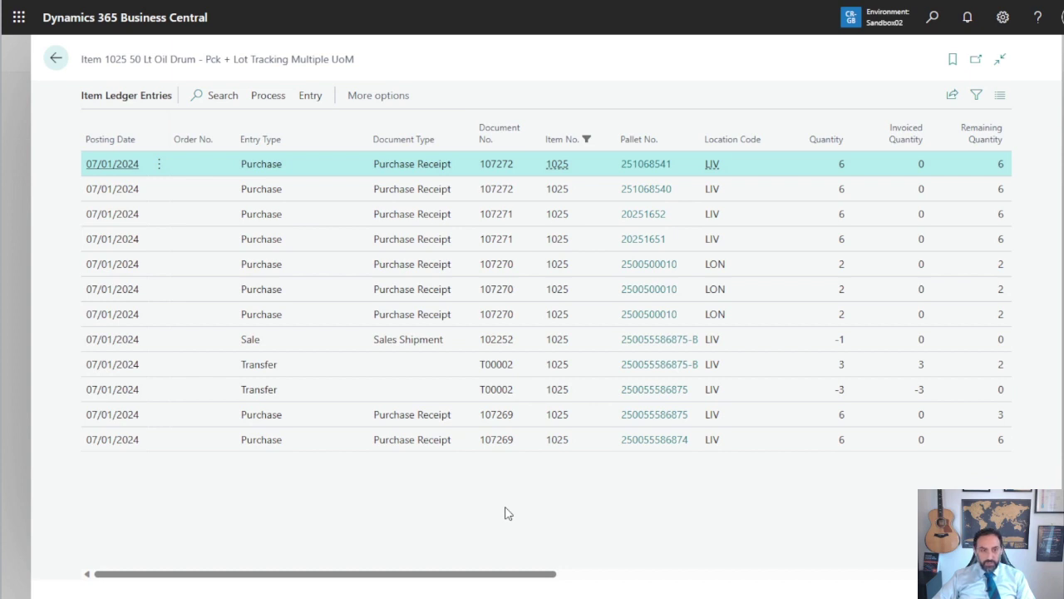
Examine the pallet numbers, locations and quantities of the two newest purchase receipt entries in item 1025's ledger, then close it
{"action": "left_click", "coordinate": [520, 191]}
{"action": "left_click", "coordinate": [522, 165]}
{"action": "left_click", "coordinate": [524, 196]}
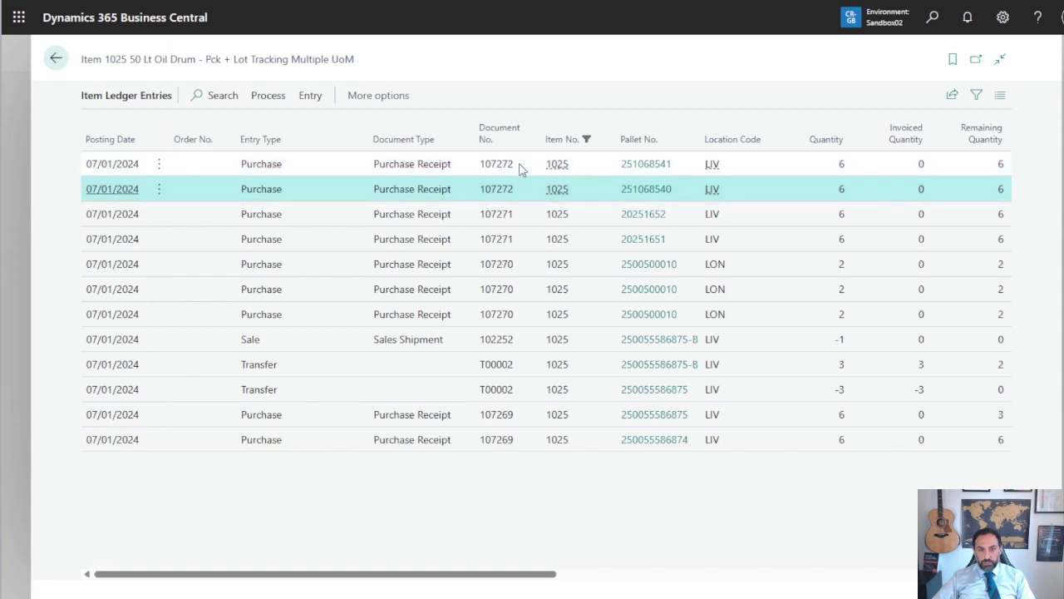
{"action": "left_click", "coordinate": [521, 166]}
{"action": "left_click", "coordinate": [522, 187]}
{"action": "left_click", "coordinate": [525, 166]}
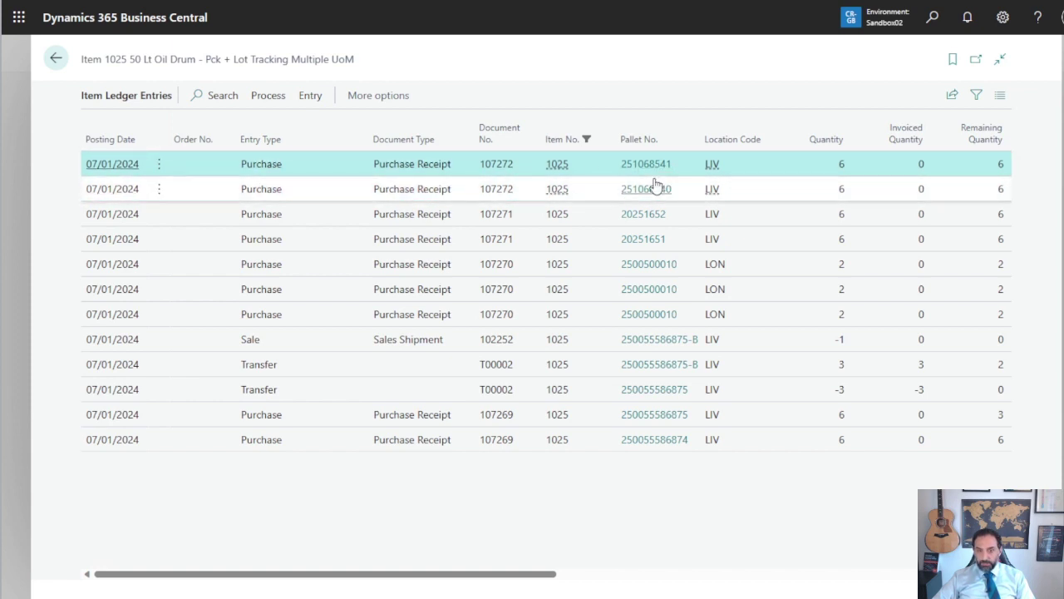
{"action": "left_click", "coordinate": [607, 194]}
{"action": "left_click", "coordinate": [632, 171]}
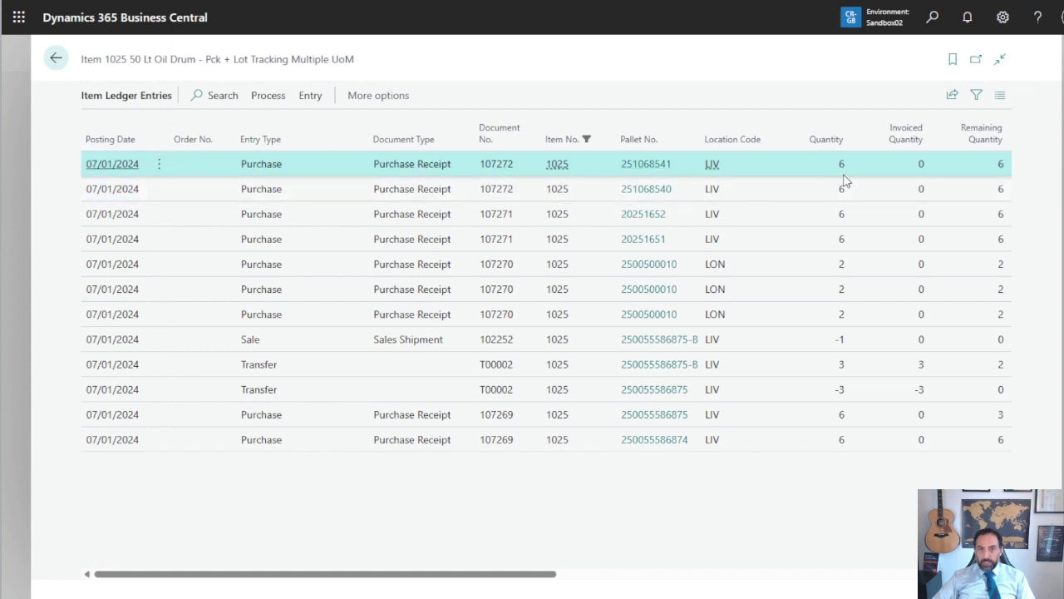
{"action": "left_click", "coordinate": [822, 193]}
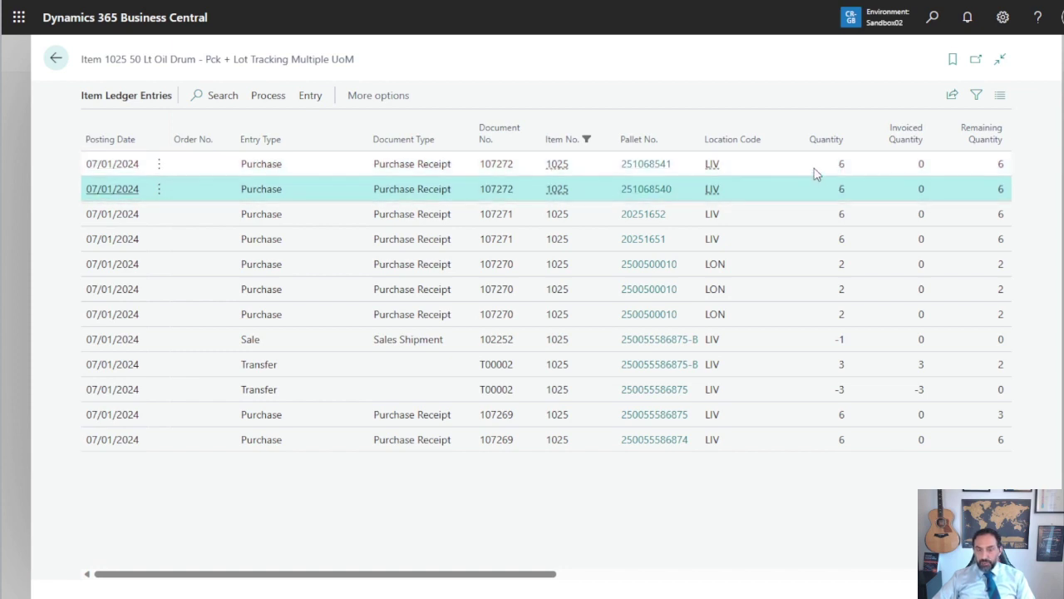
{"action": "left_click", "coordinate": [819, 167]}
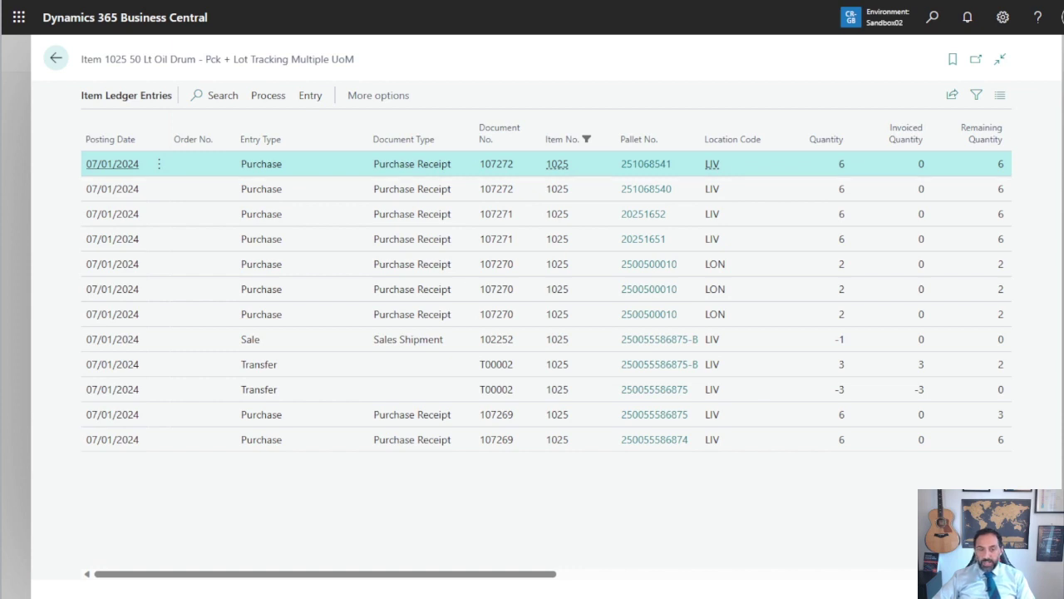
{"action": "left_click_drag", "start_coordinate": [534, 575], "coordinate": [387, 580]}
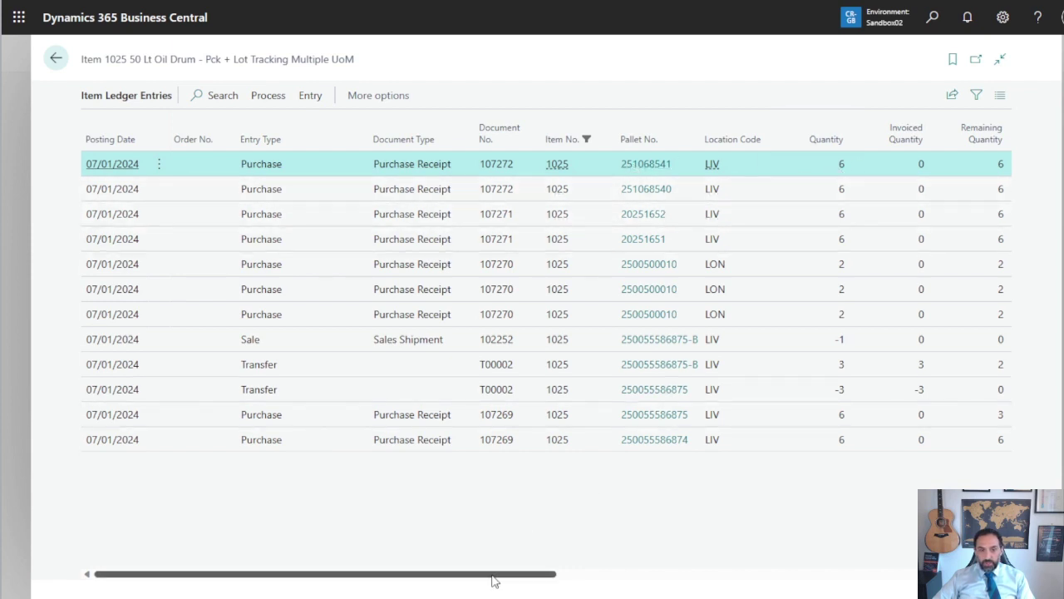
{"action": "left_click_drag", "start_coordinate": [493, 581], "coordinate": [587, 468]}
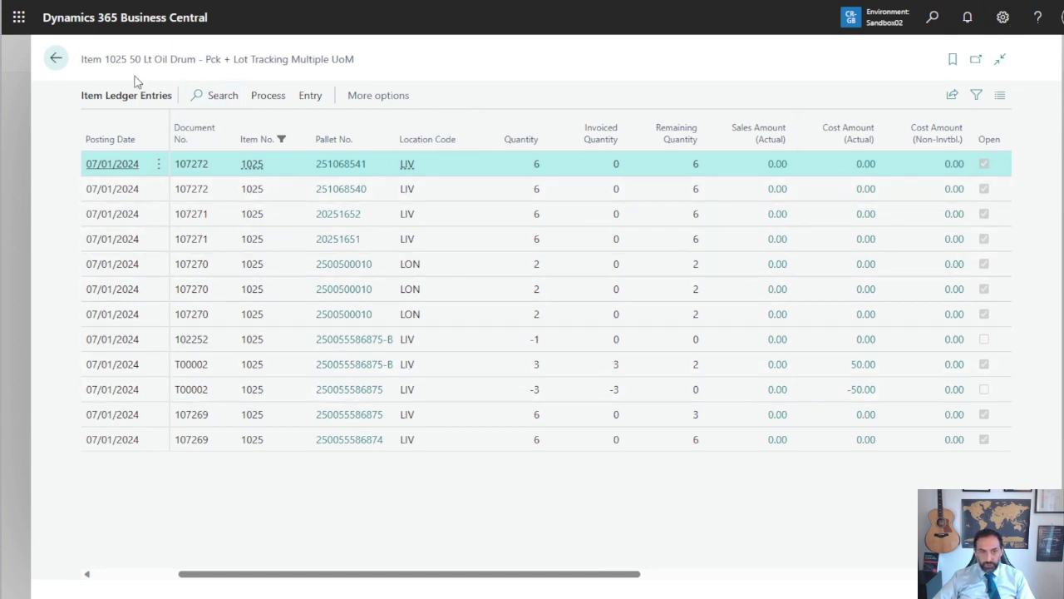
{"action": "left_click", "coordinate": [53, 59]}
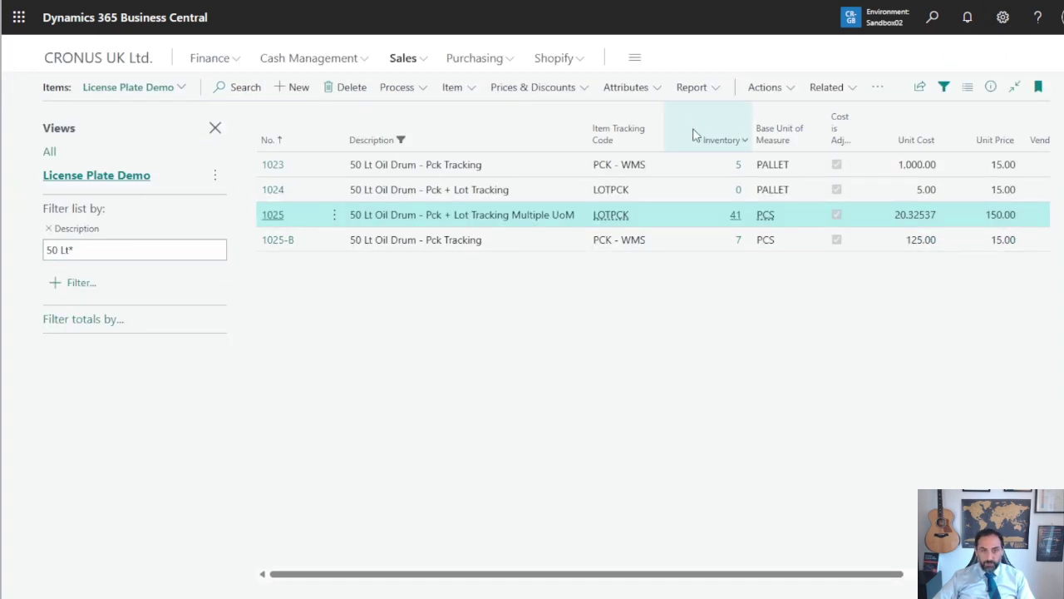
Open the warehouse bin contents of item 1025
{"action": "left_click", "coordinate": [878, 92]}
{"action": "mouse_move", "coordinate": [879, 119]}
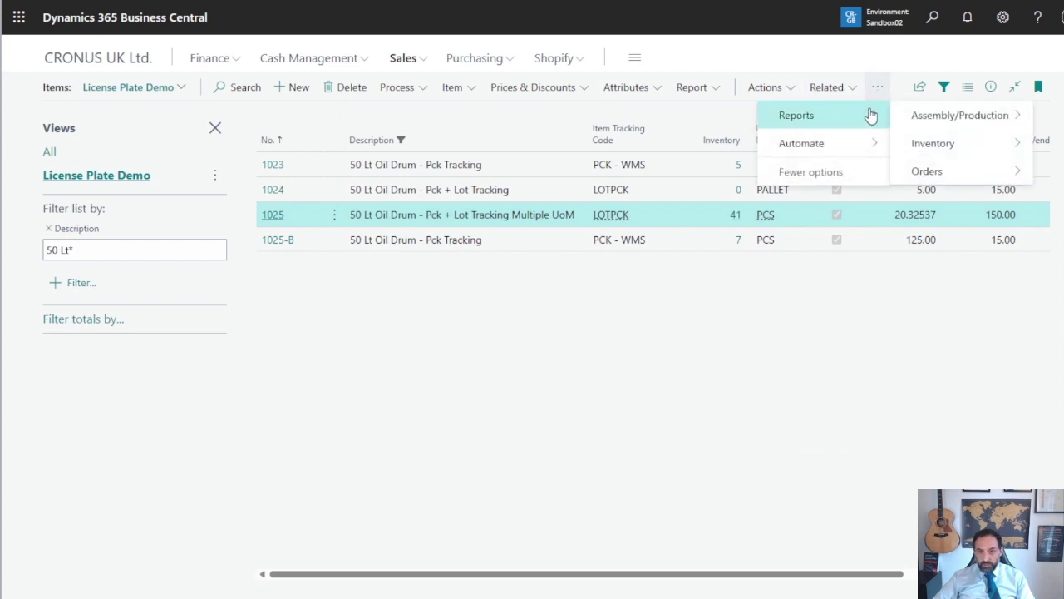
{"action": "mouse_move", "coordinate": [874, 141]}
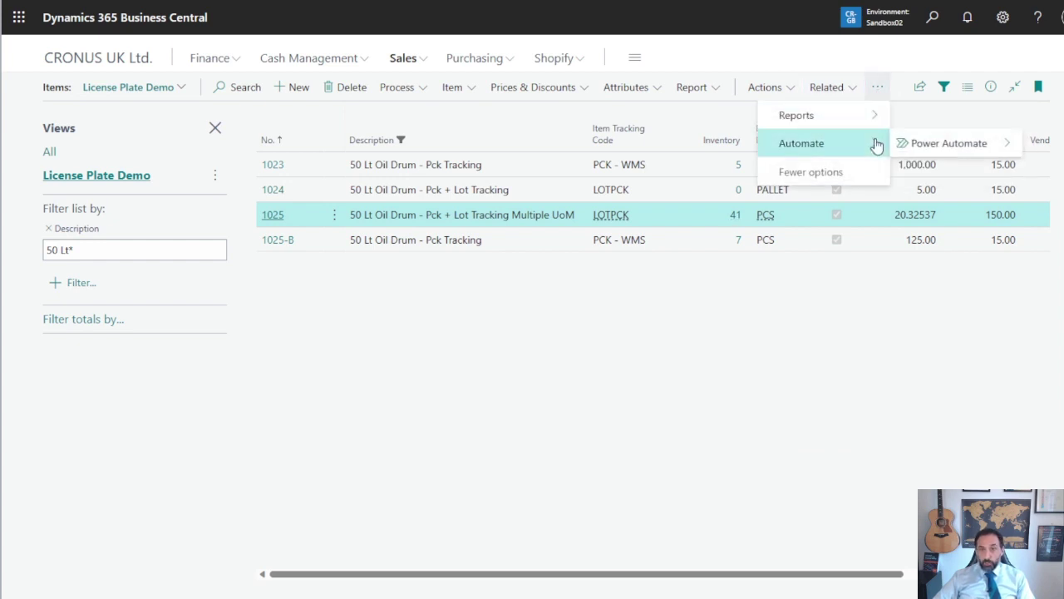
{"action": "left_click", "coordinate": [844, 88]}
{"action": "mouse_move", "coordinate": [839, 231]}
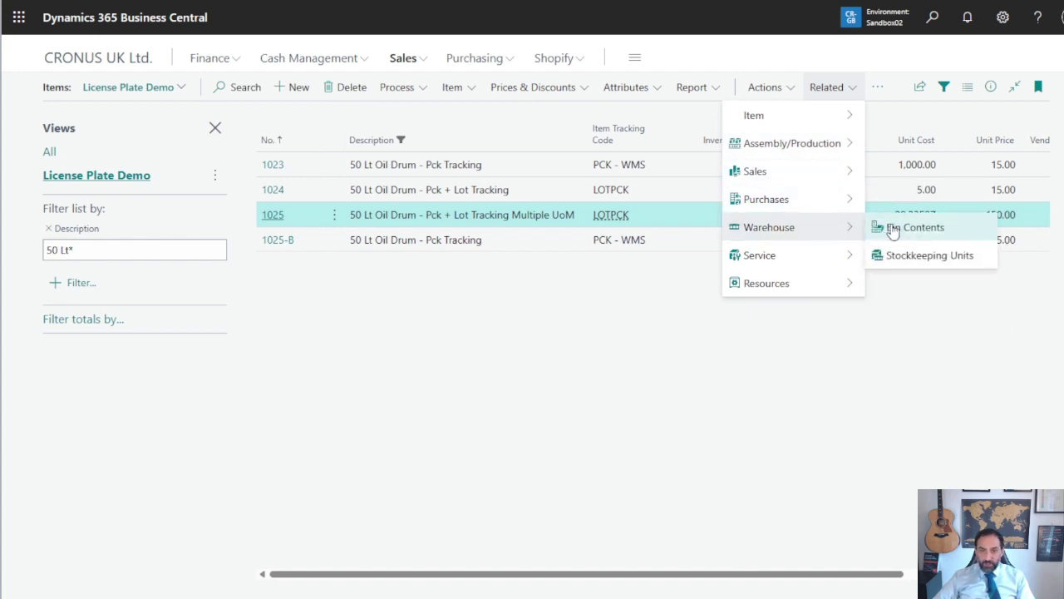
{"action": "left_click", "coordinate": [892, 229]}
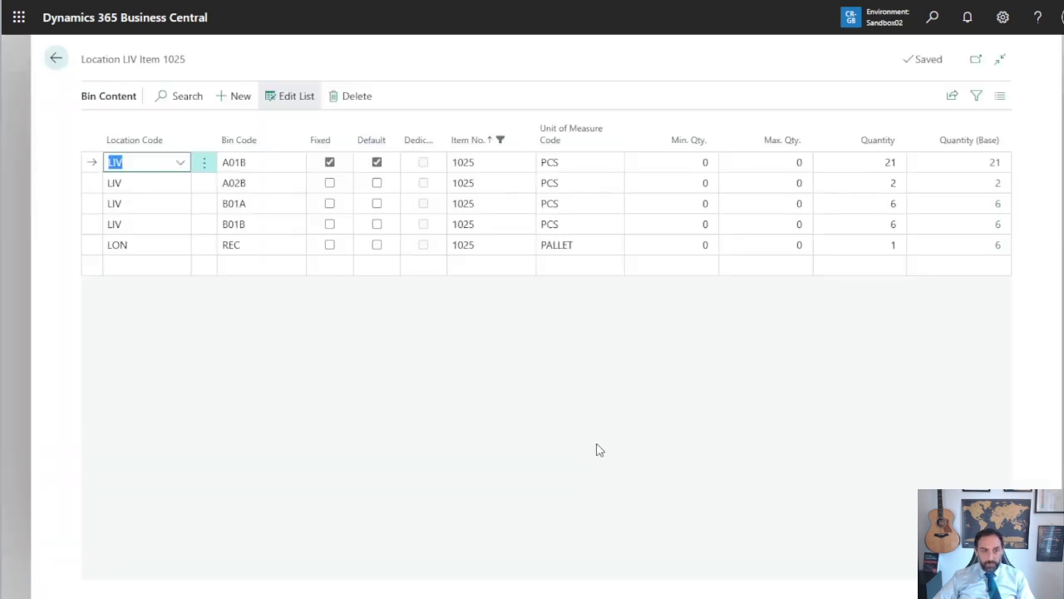
Compare bins B01A and B01B at LIV and review the lot and pallet numbers in B01A's warehouse entries
{"action": "left_click", "coordinate": [90, 206]}
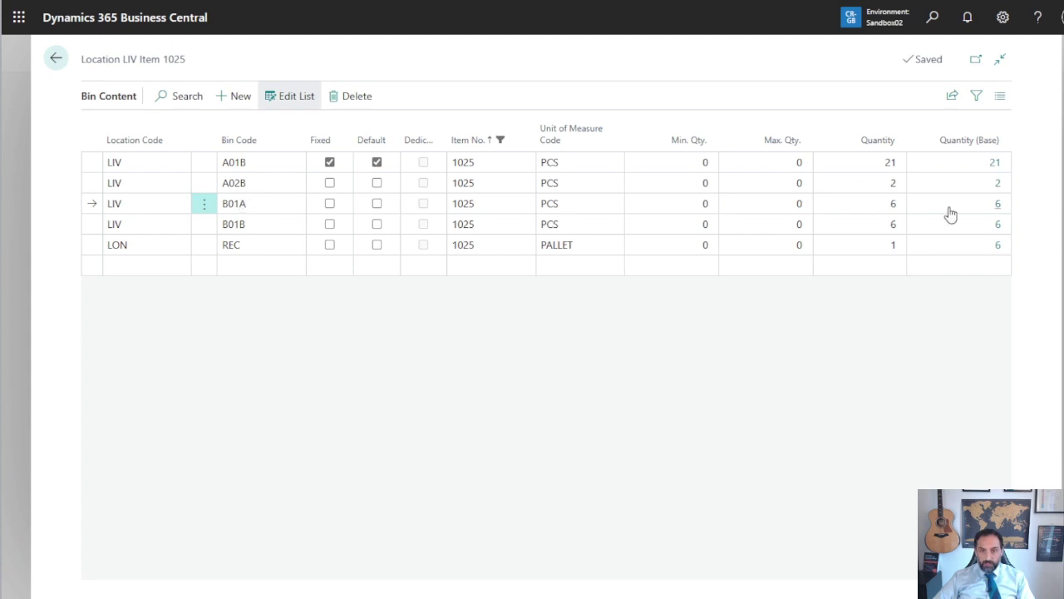
{"action": "left_click", "coordinate": [91, 225]}
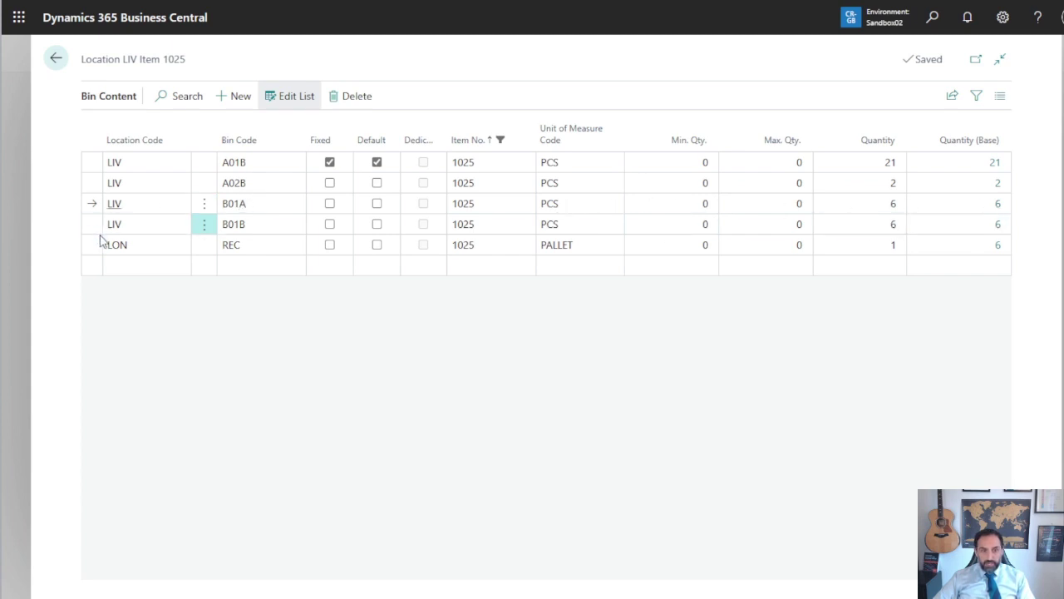
{"action": "left_click", "coordinate": [995, 205]}
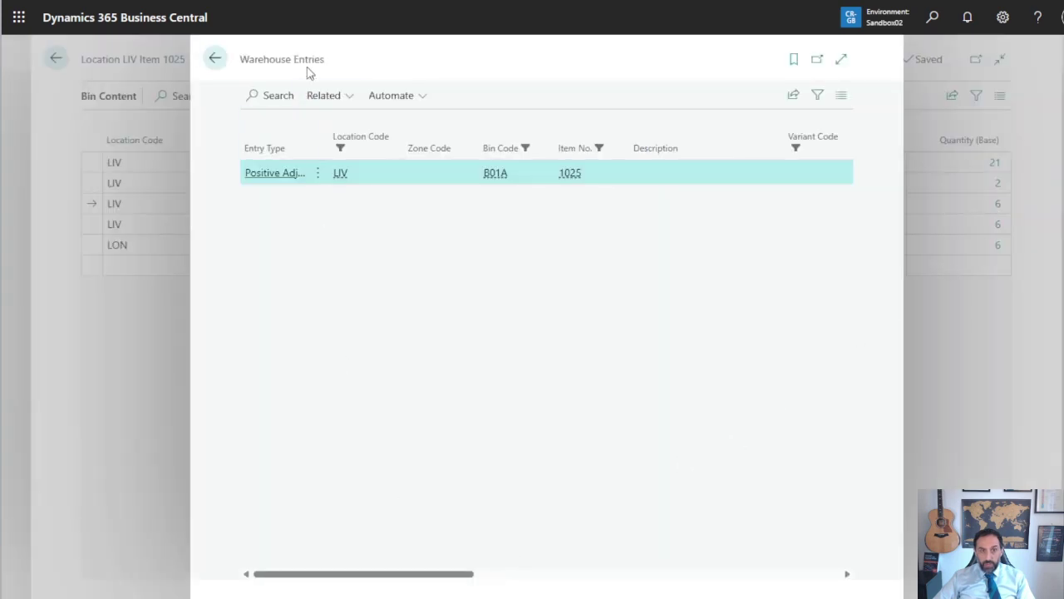
{"action": "left_click", "coordinate": [842, 59]}
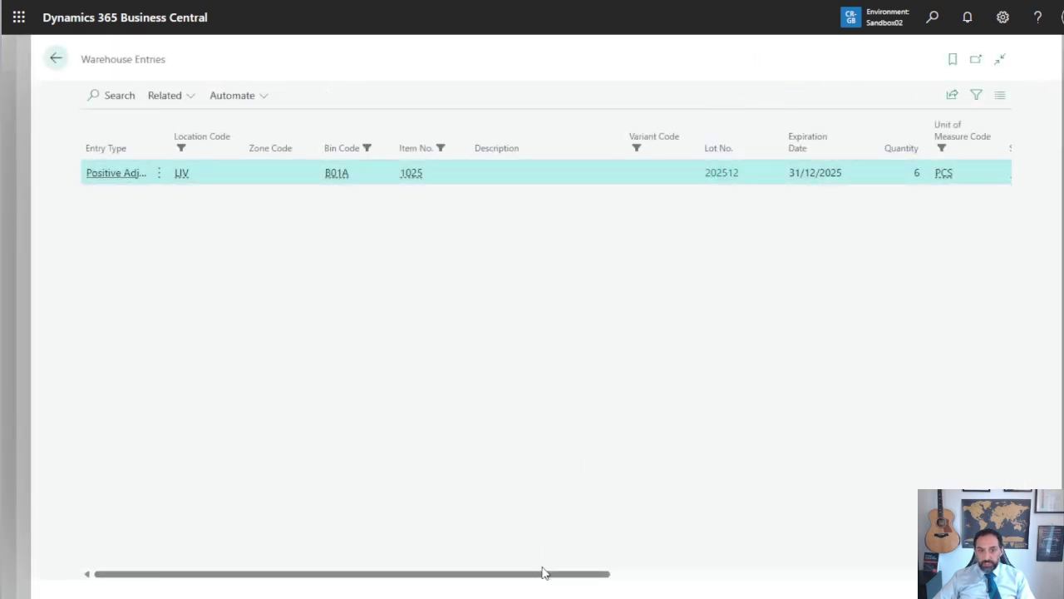
{"action": "left_click_drag", "start_coordinate": [544, 573], "coordinate": [906, 566]}
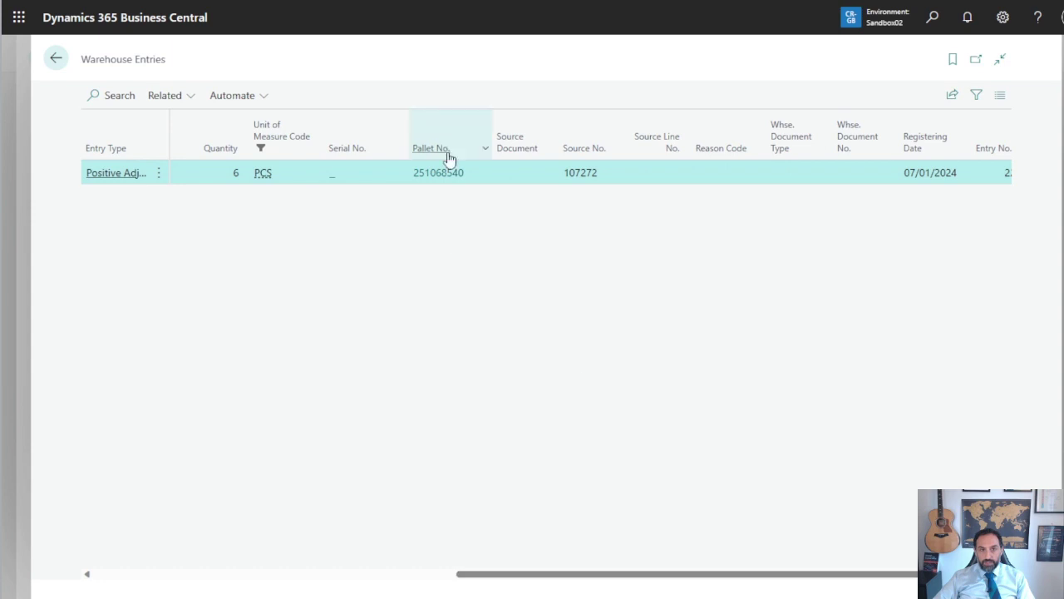
Examine the lot number, expiration date and pallet number in bin B01A's warehouse entry, then return to the Items list
{"action": "left_click_drag", "start_coordinate": [643, 573], "coordinate": [441, 573]}
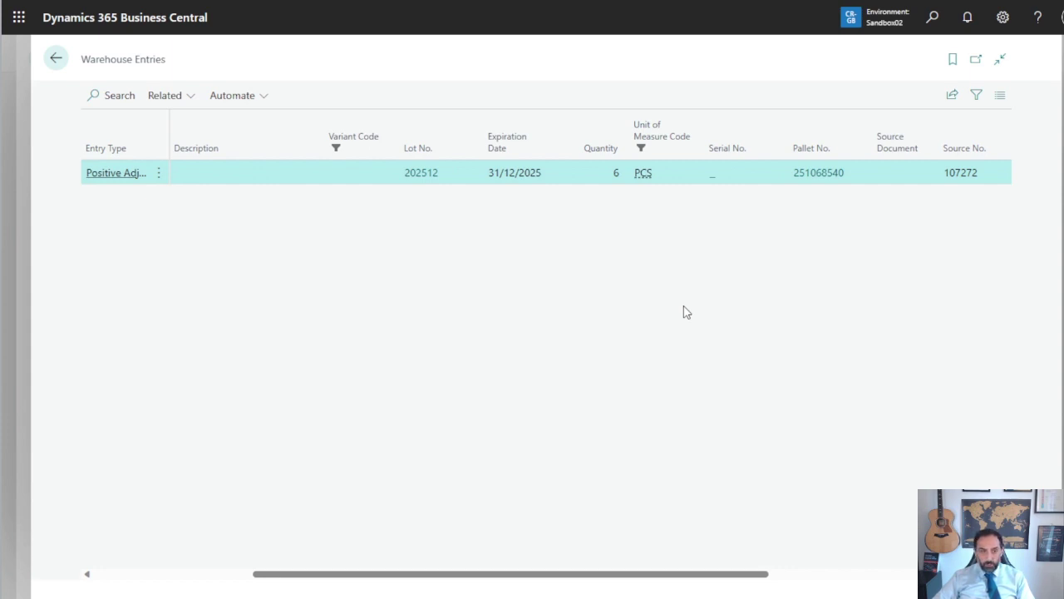
{"action": "left_click", "coordinate": [58, 58]}
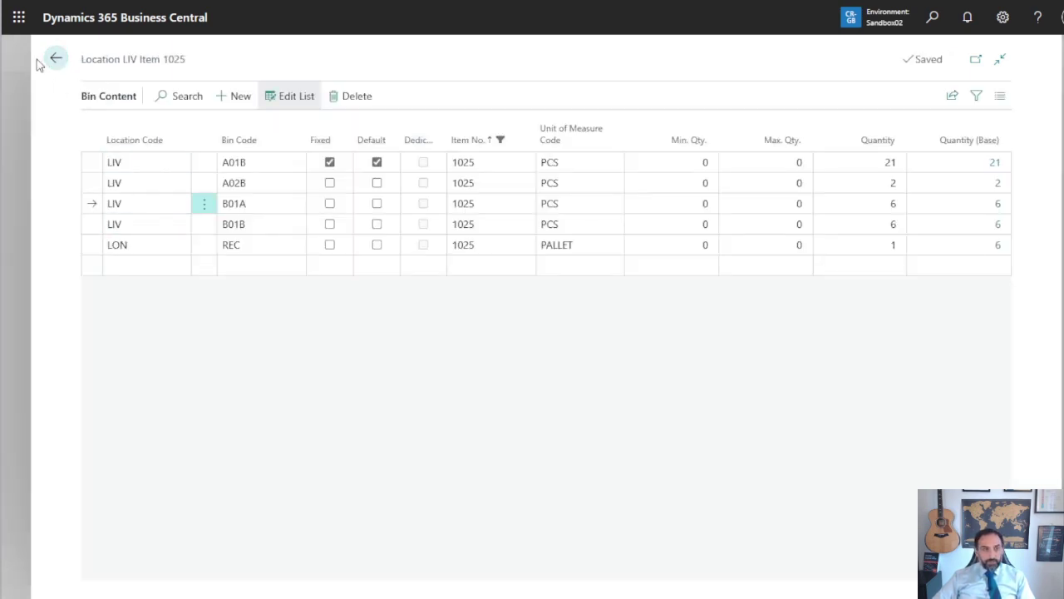
{"action": "left_click", "coordinate": [55, 58]}
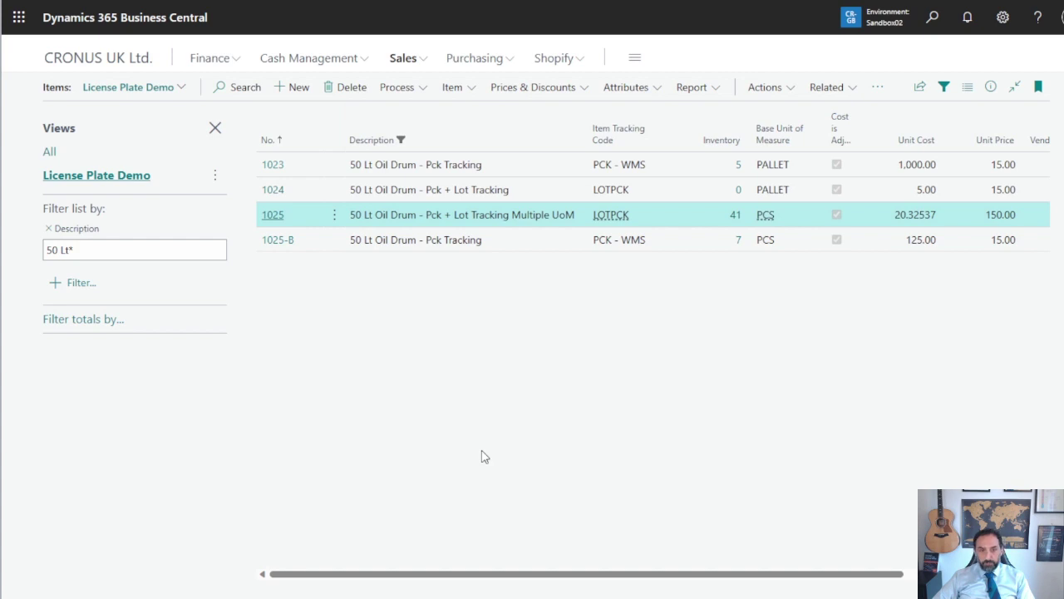
Search for the Item Reclassification Journals page and open it
{"action": "left_click", "coordinate": [932, 16]}
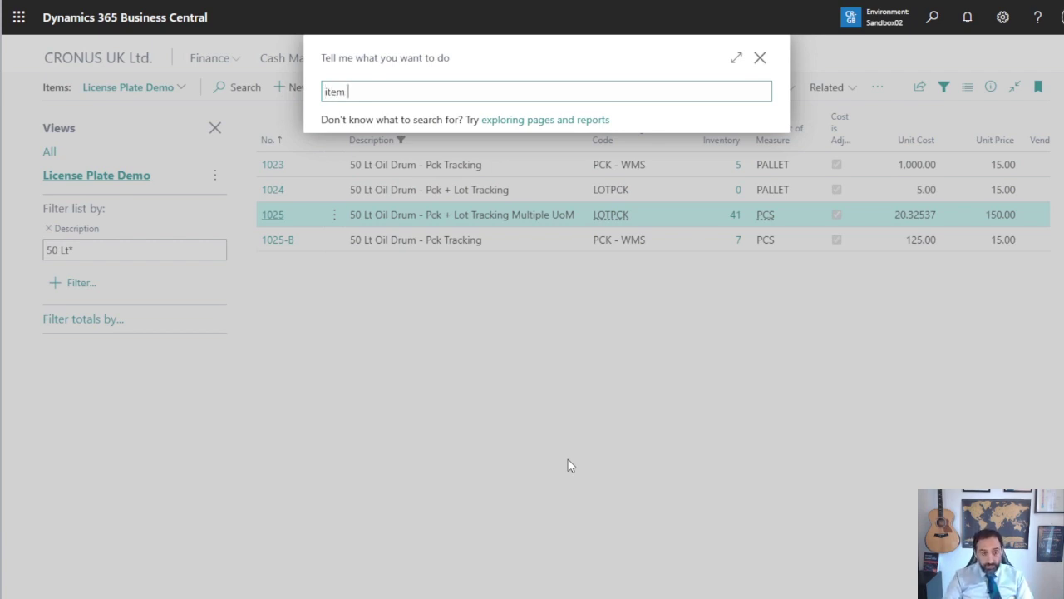
{"action": "type", "text": "item rec"}
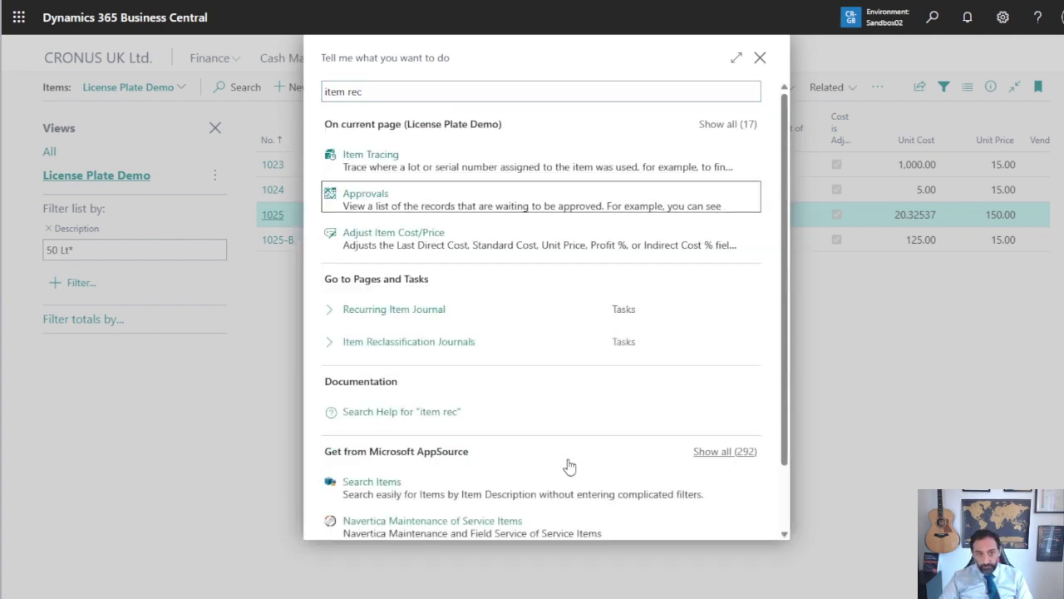
{"action": "key", "text": "Down"}
{"action": "key", "text": "Return"}
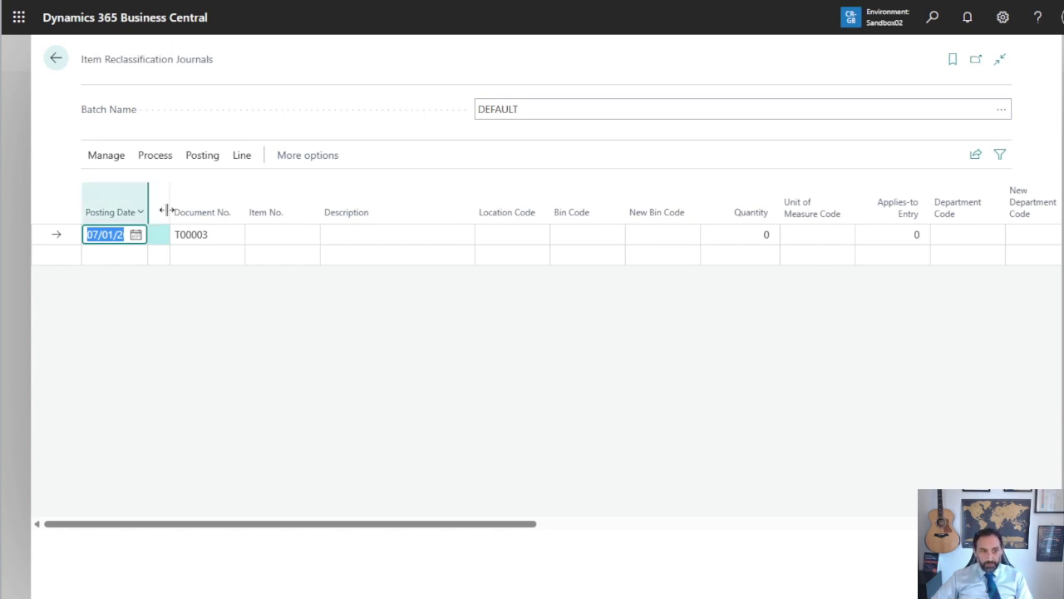
Fill the reclassification journal from bin content, filtered to location LIV and item 1025
{"action": "left_click", "coordinate": [164, 161]}
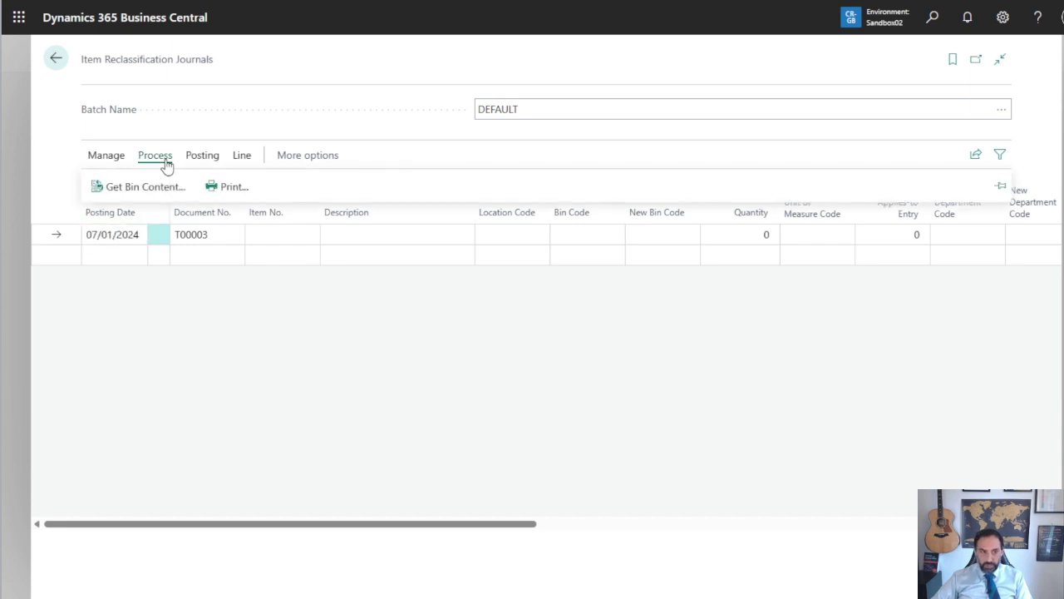
{"action": "left_click", "coordinate": [138, 188]}
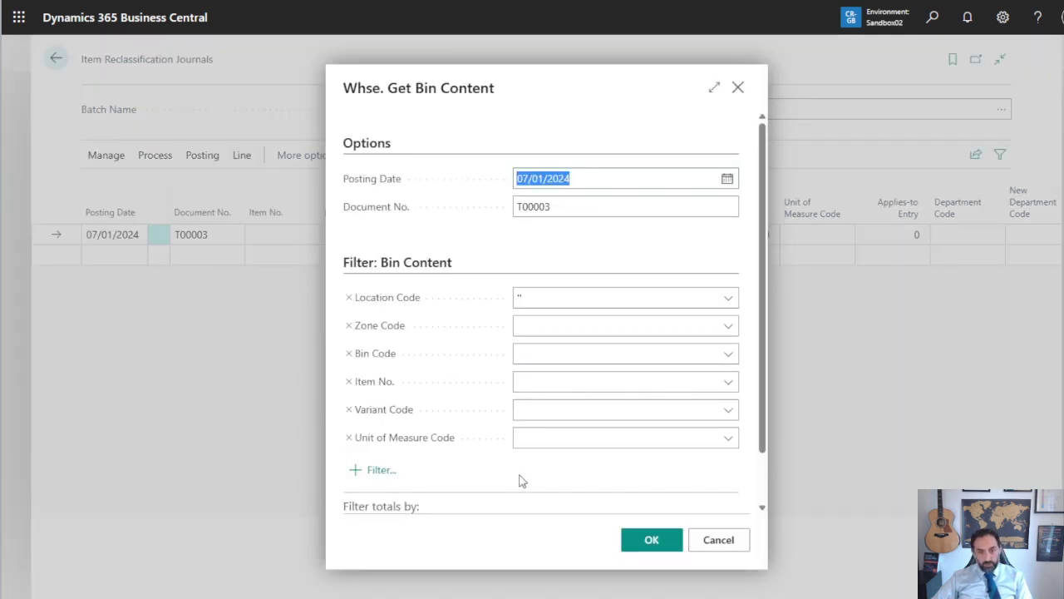
{"action": "left_click", "coordinate": [728, 298]}
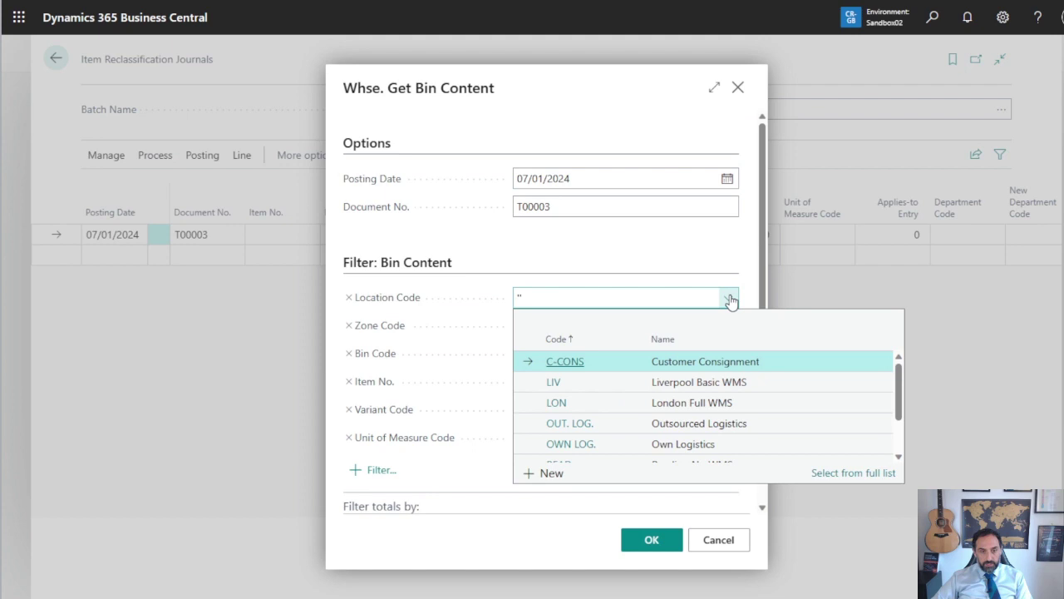
{"action": "left_click", "coordinate": [625, 381]}
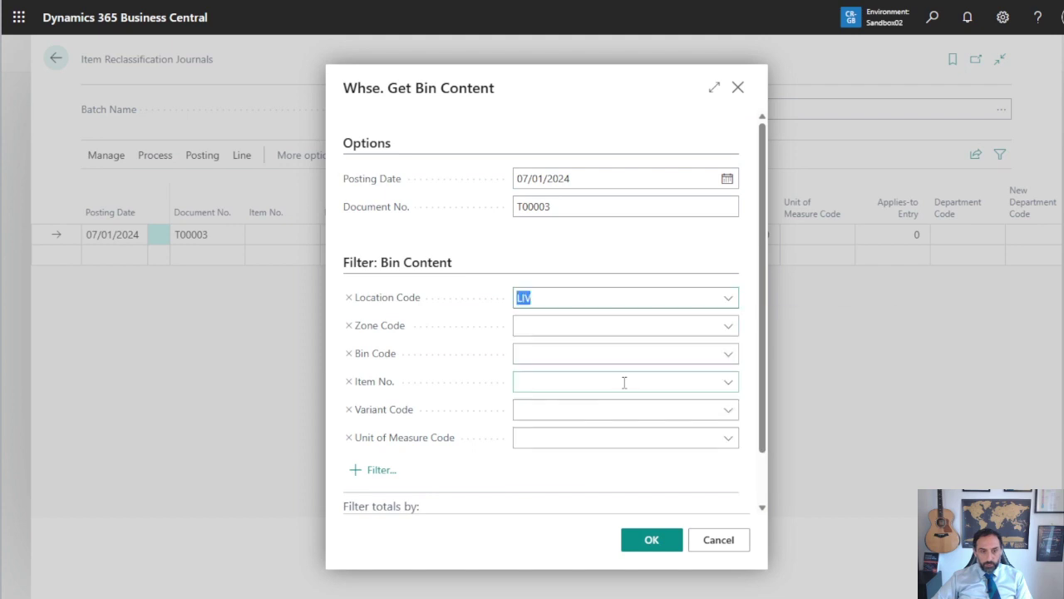
{"action": "left_click", "coordinate": [548, 380]}
{"action": "type", "text": "1"}
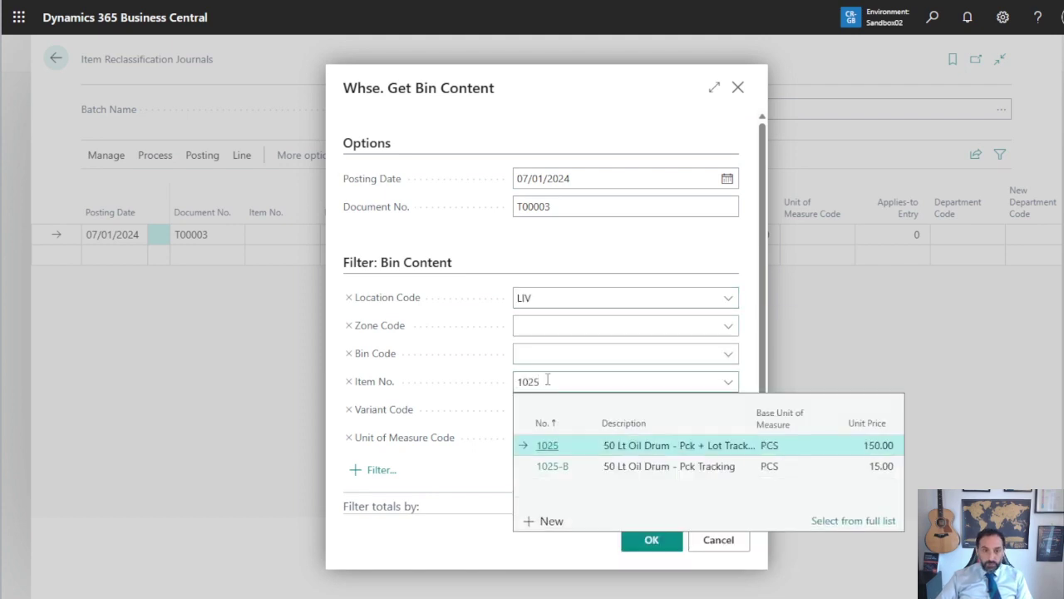
{"action": "type", "text": "025"}
{"action": "key", "text": "Tab"}
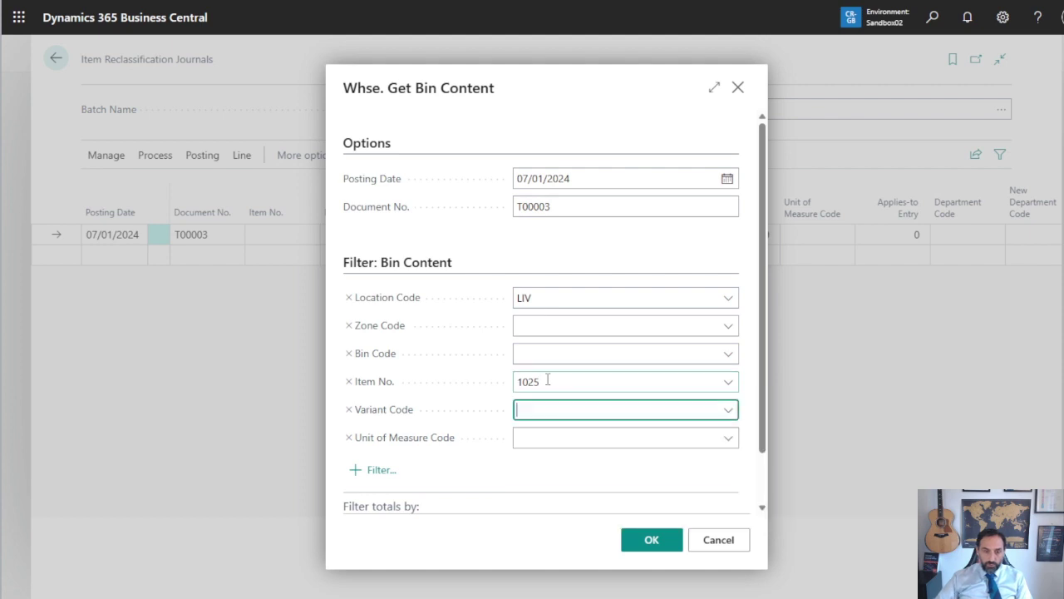
{"action": "left_click", "coordinate": [653, 539]}
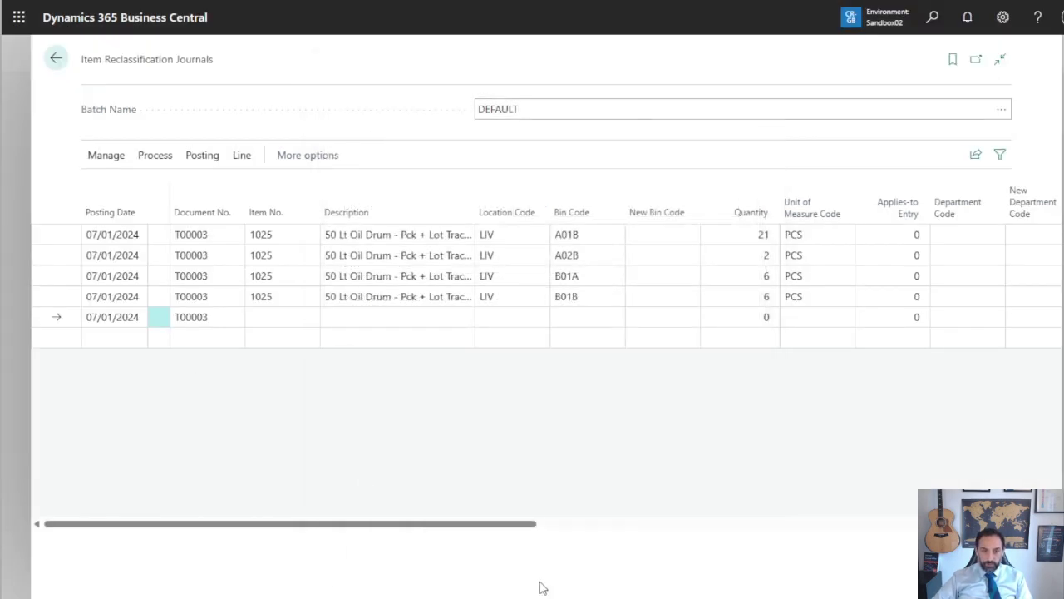
Delete the journal lines for bins A01B and A02B together with their item tracking lines
{"action": "left_click", "coordinate": [158, 236]}
{"action": "left_click", "coordinate": [158, 236]}
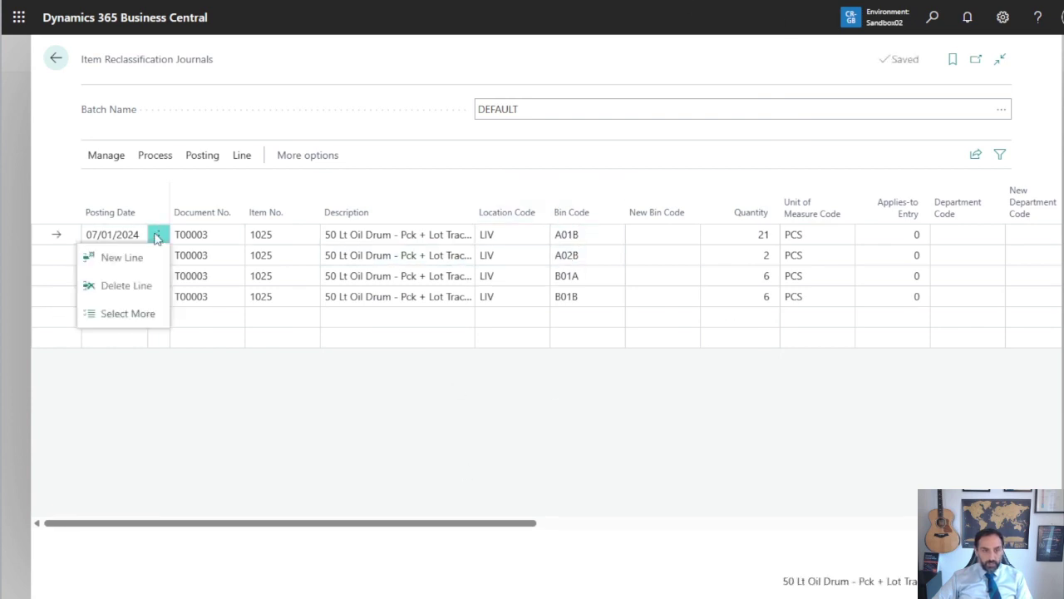
{"action": "left_click", "coordinate": [139, 315]}
{"action": "left_click", "coordinate": [95, 255]}
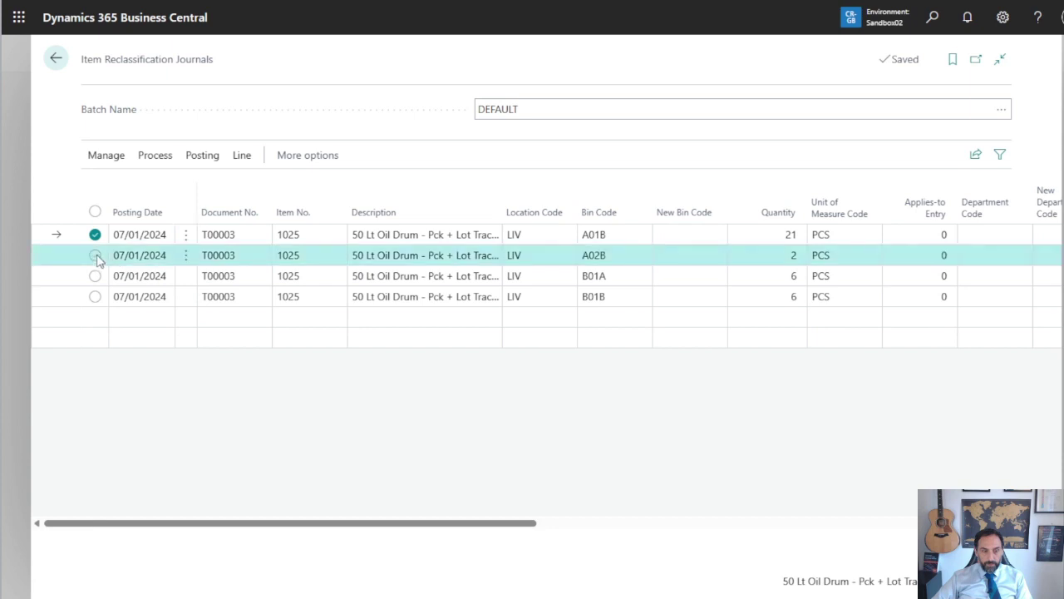
{"action": "left_click", "coordinate": [106, 157]}
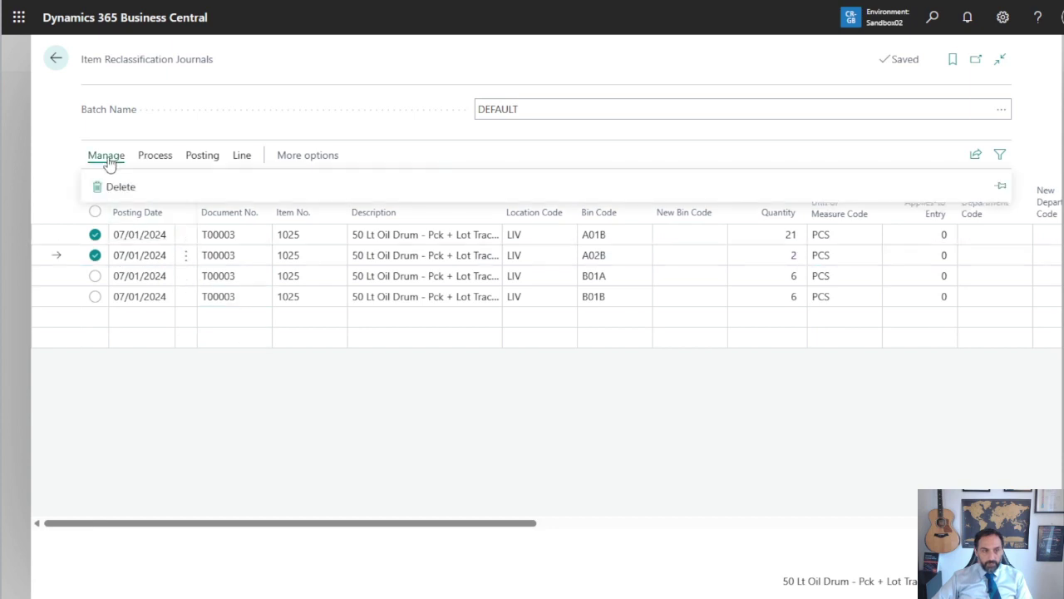
{"action": "left_click", "coordinate": [117, 185]}
{"action": "left_click", "coordinate": [620, 357]}
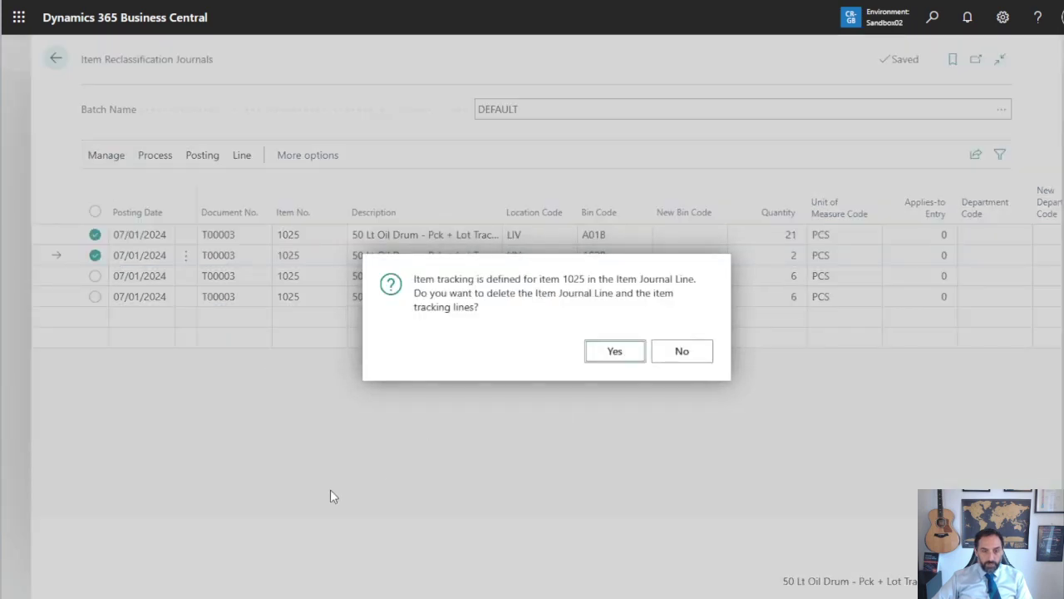
{"action": "left_click", "coordinate": [614, 357]}
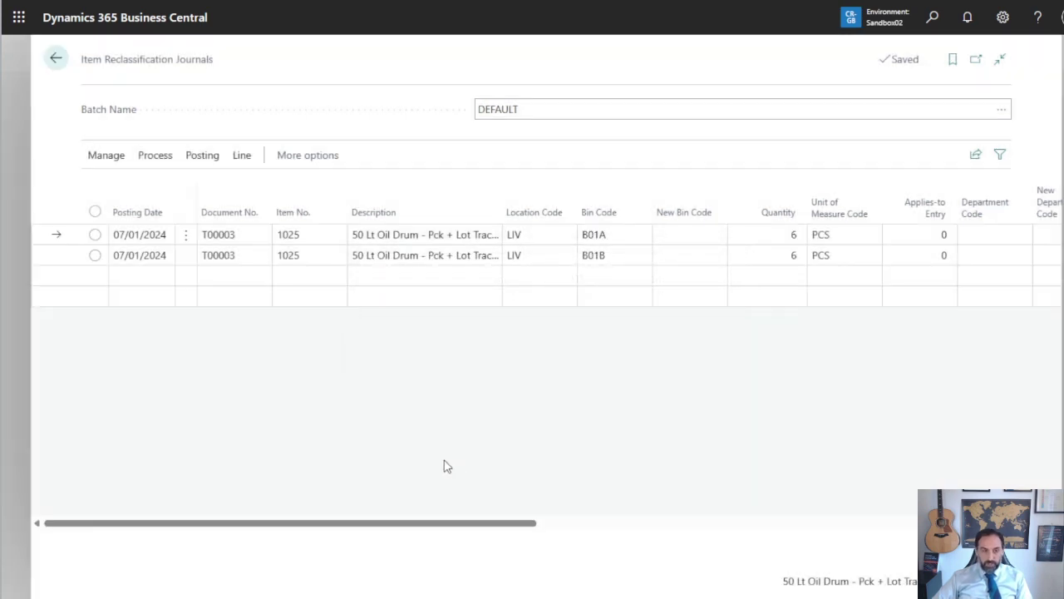
{"action": "left_click", "coordinate": [65, 239]}
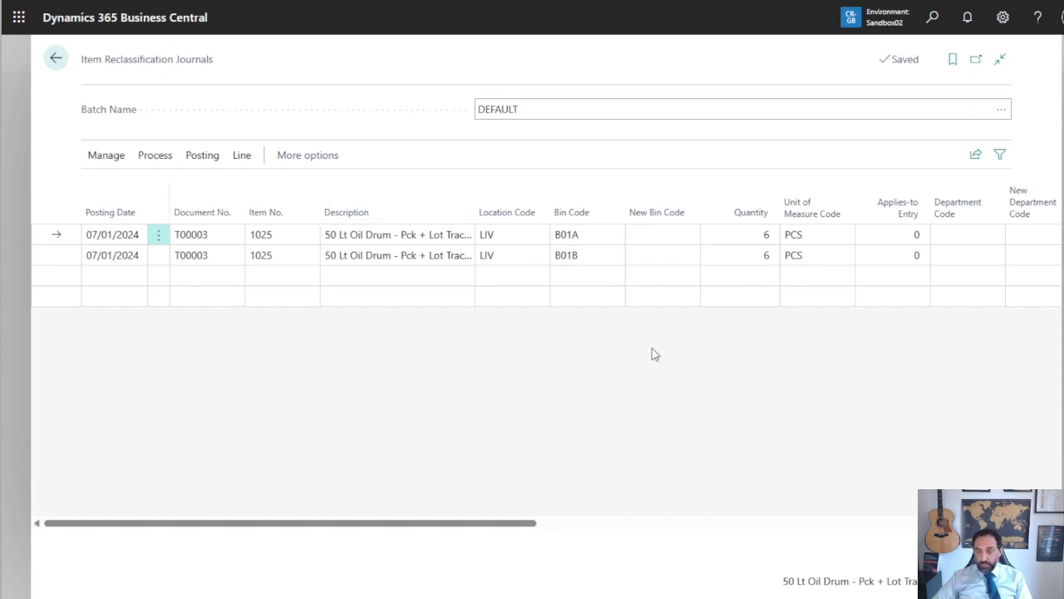
Examine the lot, pallet and expiration details in the item tracking lines of the B01A journal line, then close them
{"action": "left_click", "coordinate": [207, 158]}
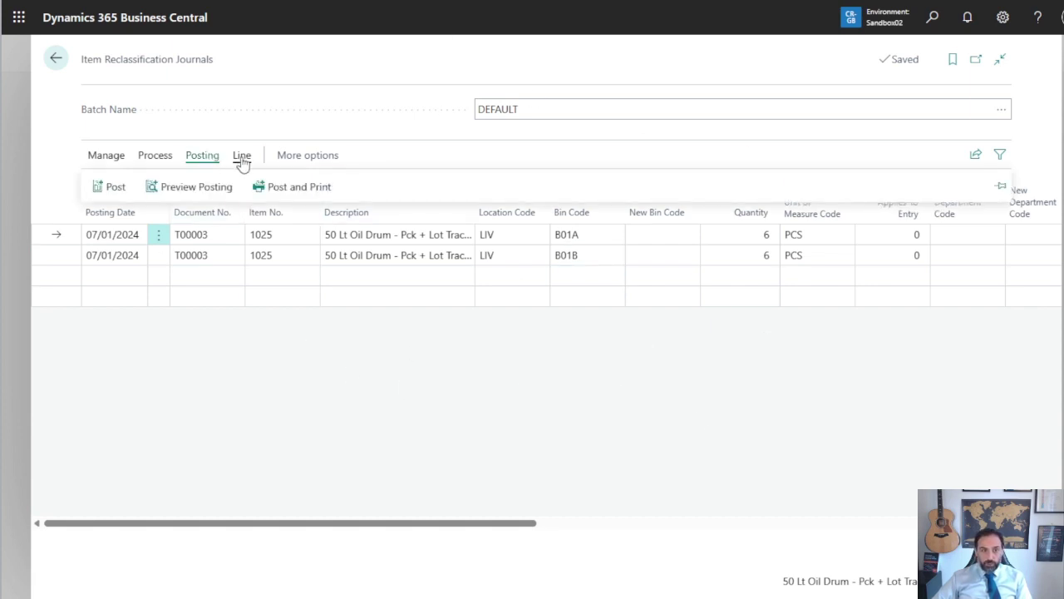
{"action": "left_click", "coordinate": [242, 158]}
{"action": "left_click", "coordinate": [186, 184]}
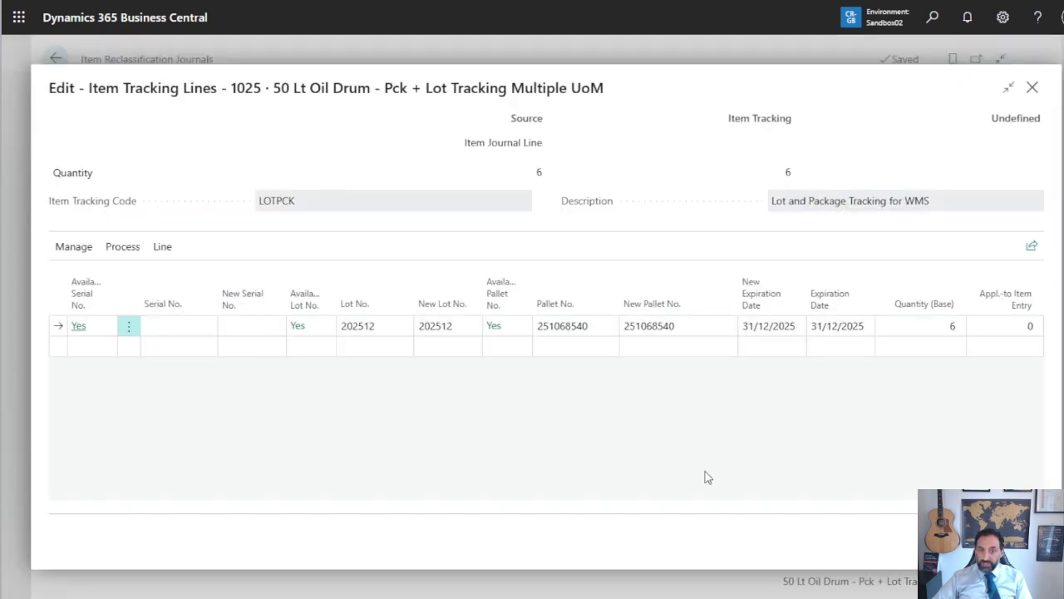
{"action": "left_click_drag", "start_coordinate": [466, 146], "coordinate": [539, 150]}
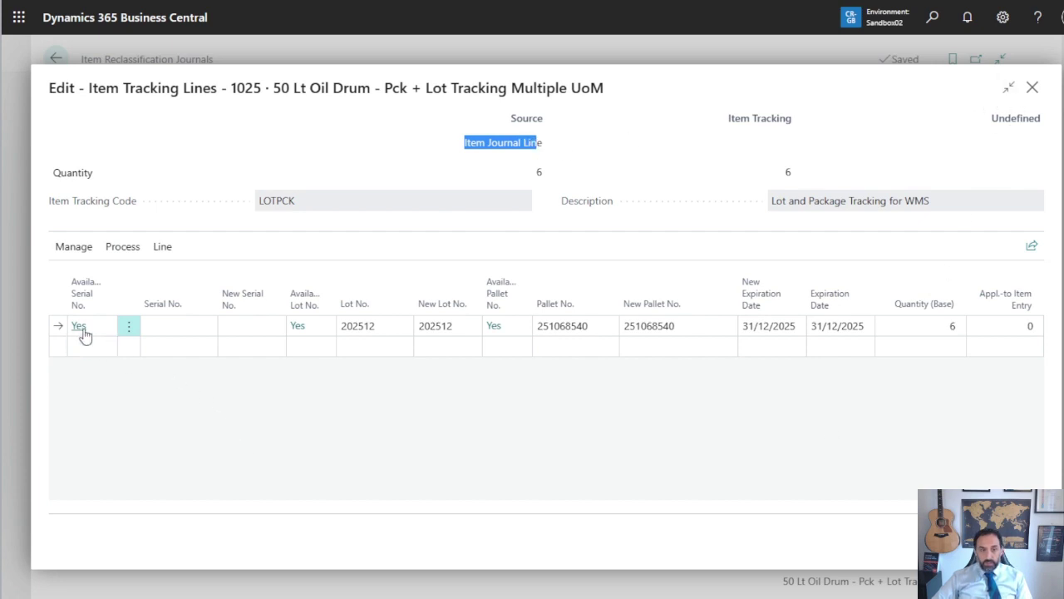
{"action": "left_click", "coordinate": [1032, 88]}
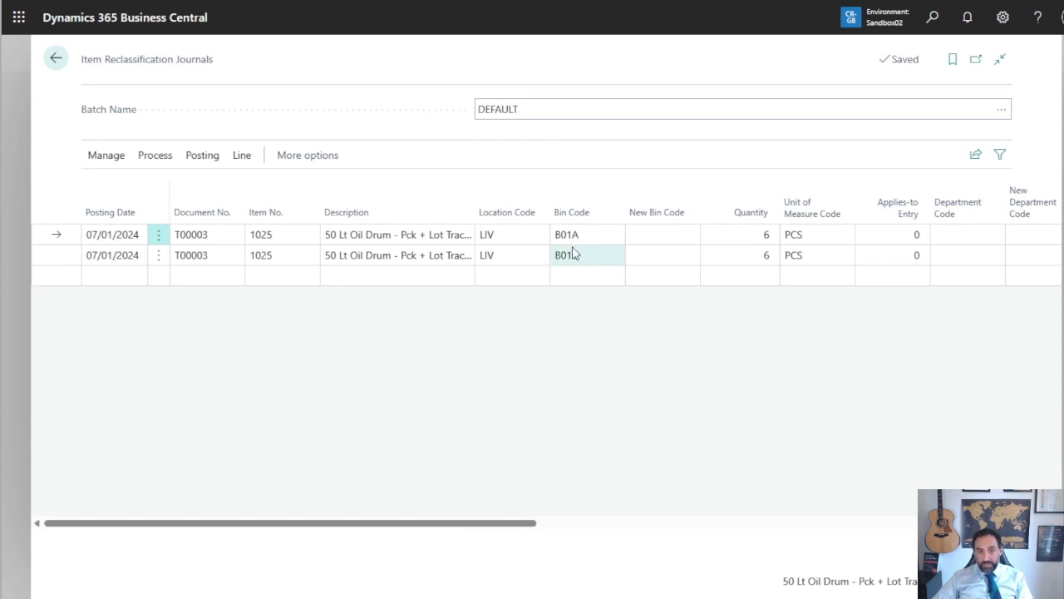
{"action": "left_click", "coordinate": [240, 158]}
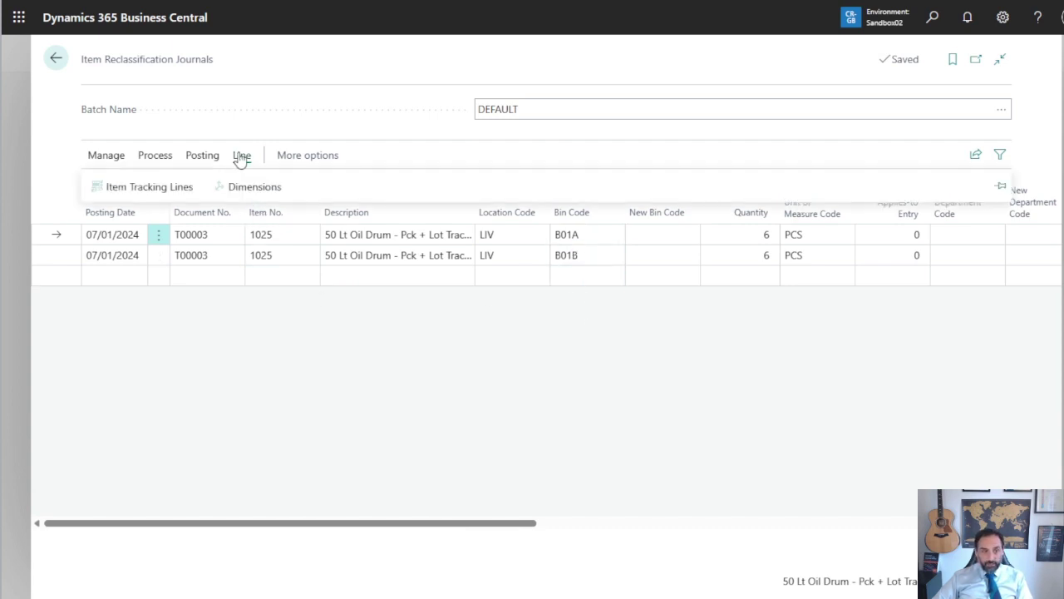
{"action": "left_click", "coordinate": [183, 191]}
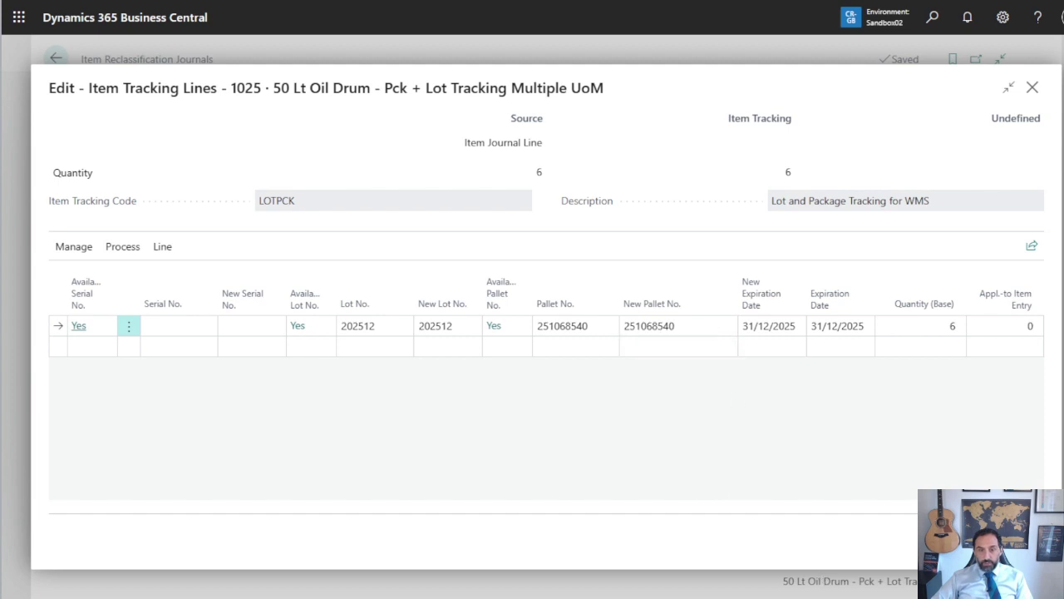
{"action": "left_click", "coordinate": [1019, 542]}
Review the lot and pallet numbers in the item tracking lines of the B01B journal line, then close them
{"action": "left_click", "coordinate": [66, 261]}
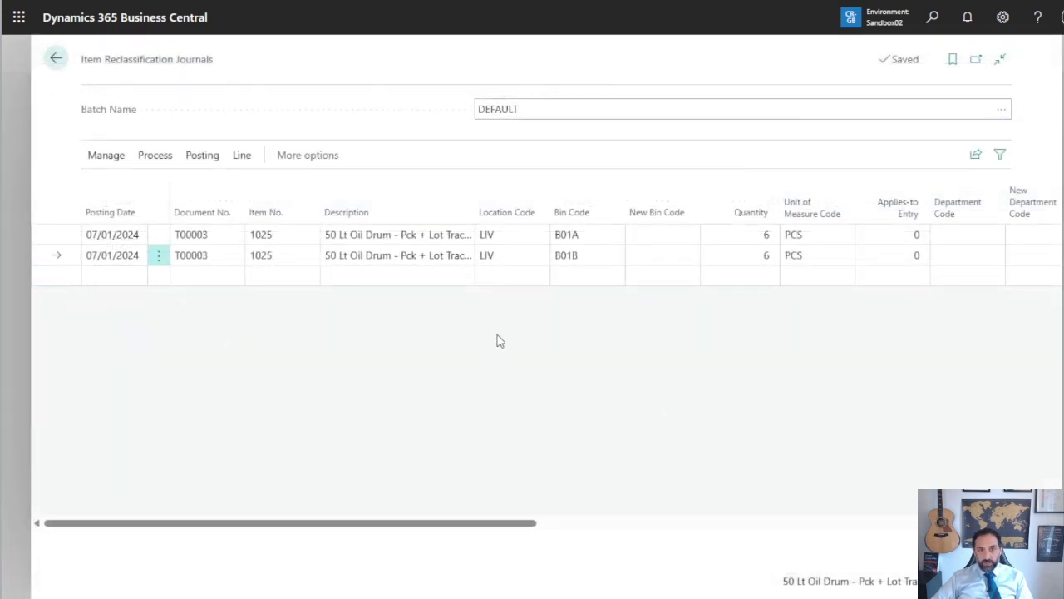
{"action": "left_click", "coordinate": [240, 156]}
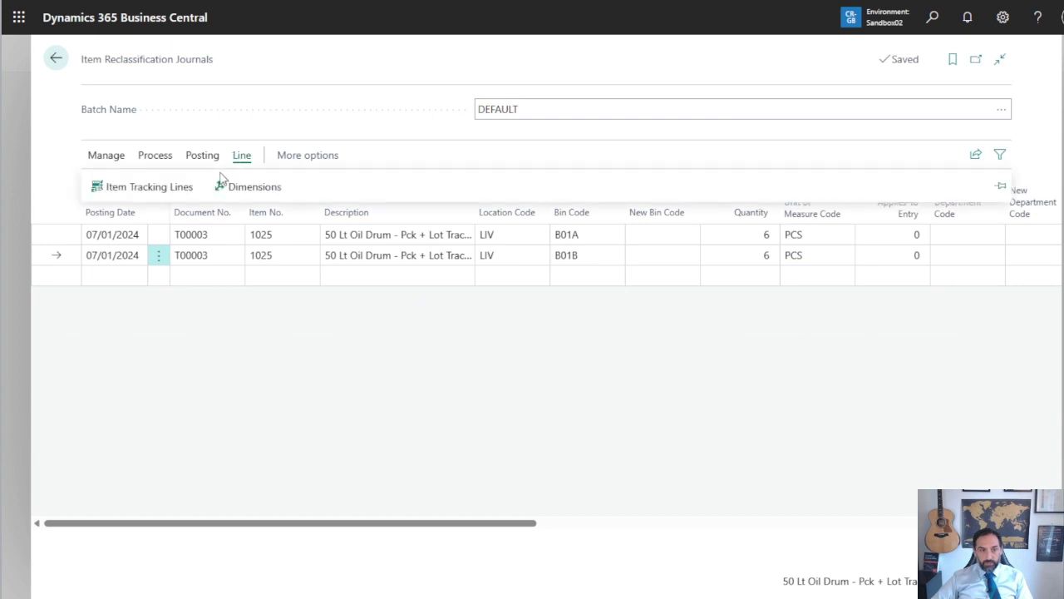
{"action": "left_click", "coordinate": [148, 186]}
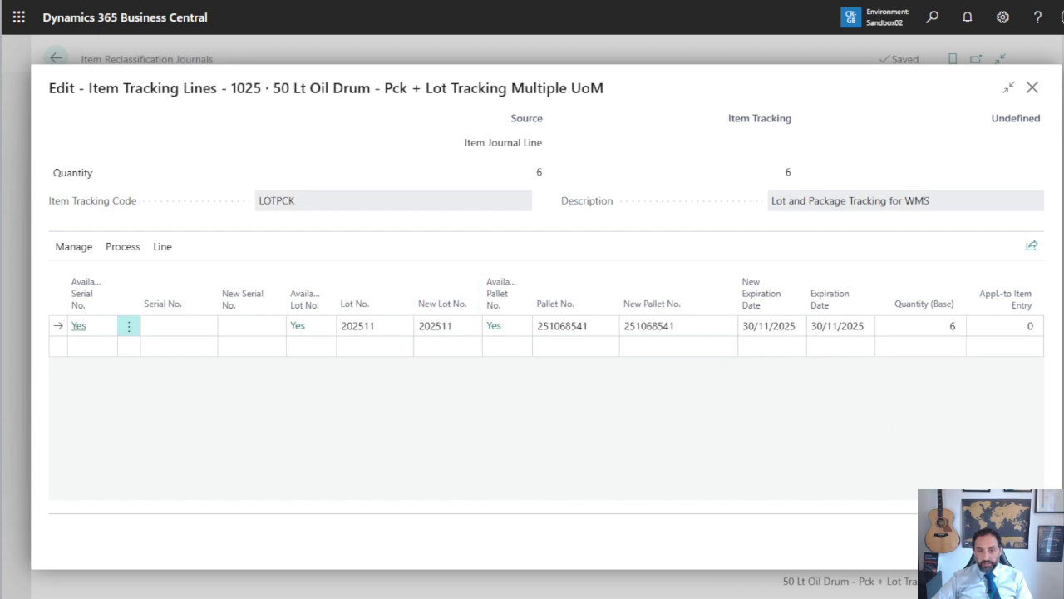
{"action": "key", "text": "Escape"}
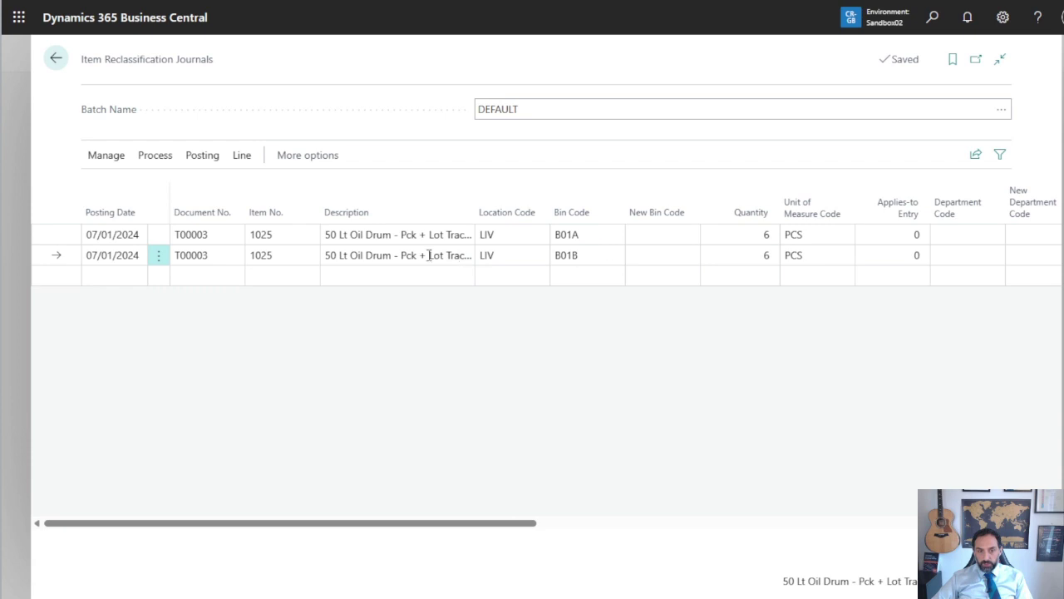
Delete the B01A journal line along with its item tracking lines
{"action": "left_click", "coordinate": [158, 234]}
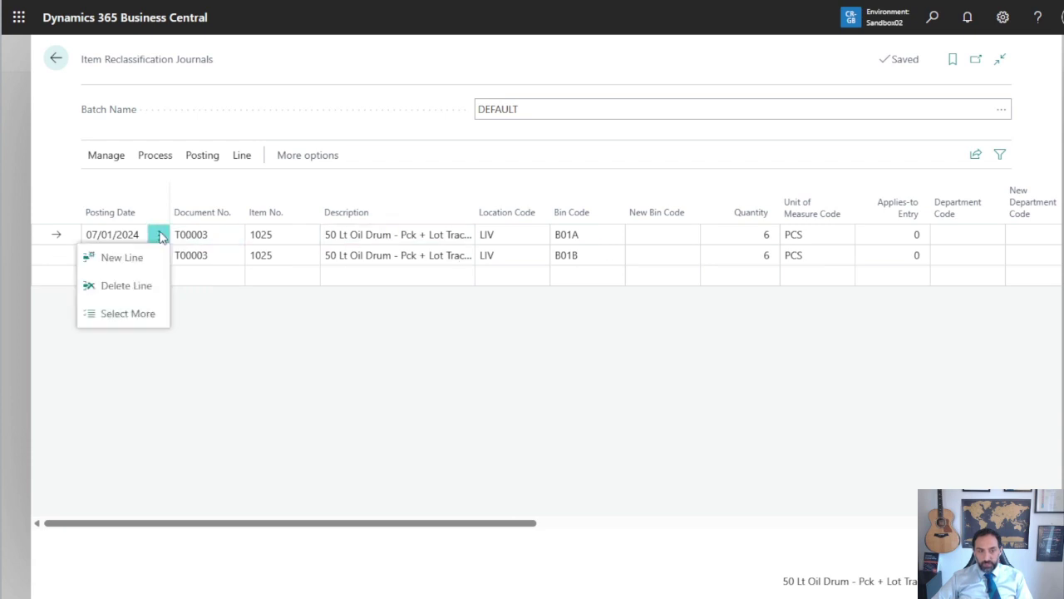
{"action": "left_click", "coordinate": [143, 285]}
{"action": "left_click", "coordinate": [616, 356]}
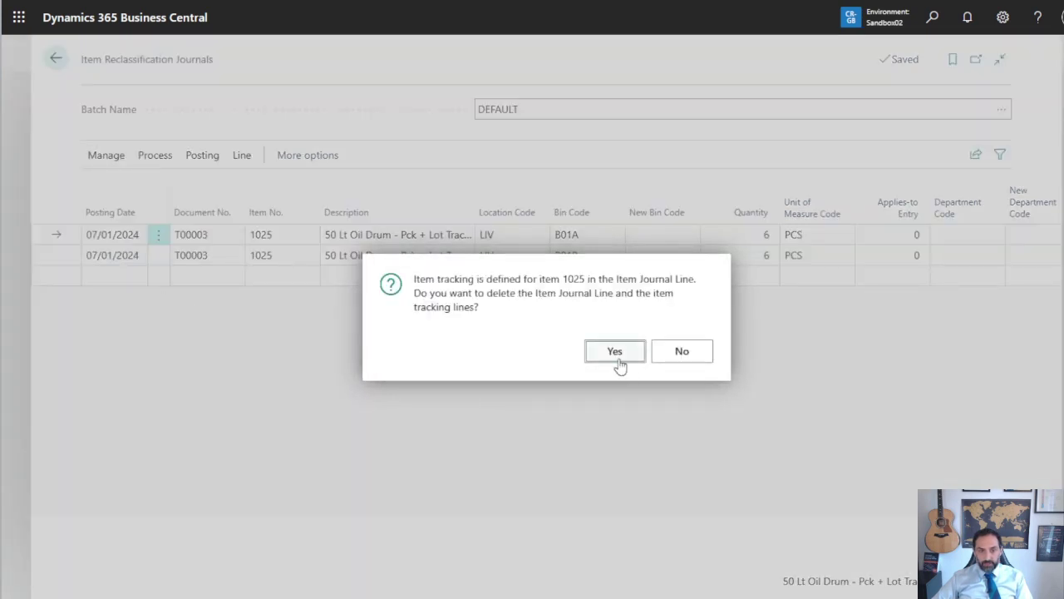
{"action": "left_click", "coordinate": [616, 352]}
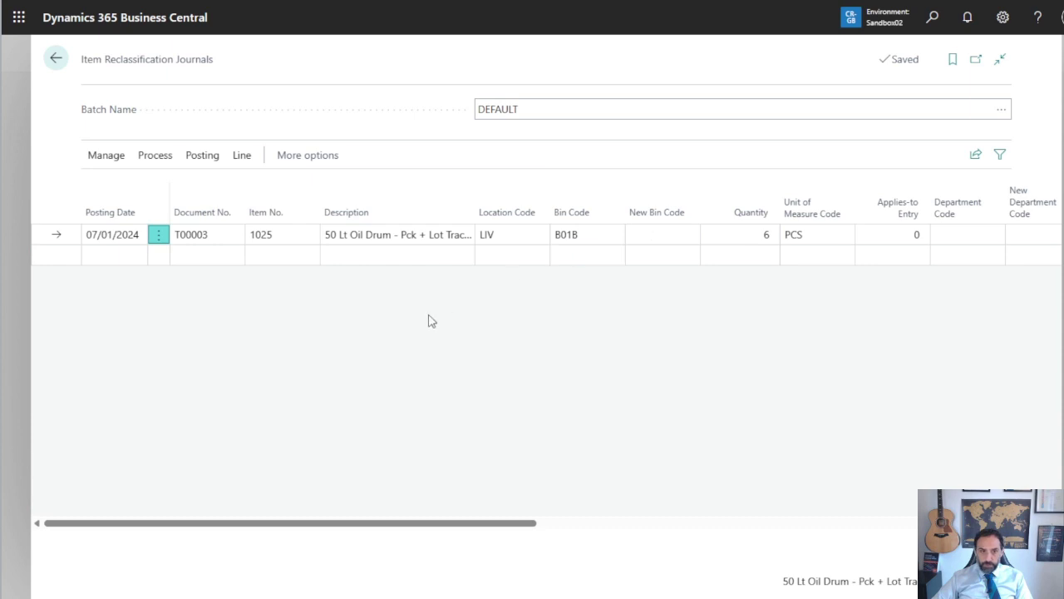
In the item tracking lines of the B01B journal line, set the base quantity to 3
{"action": "left_click", "coordinate": [241, 157]}
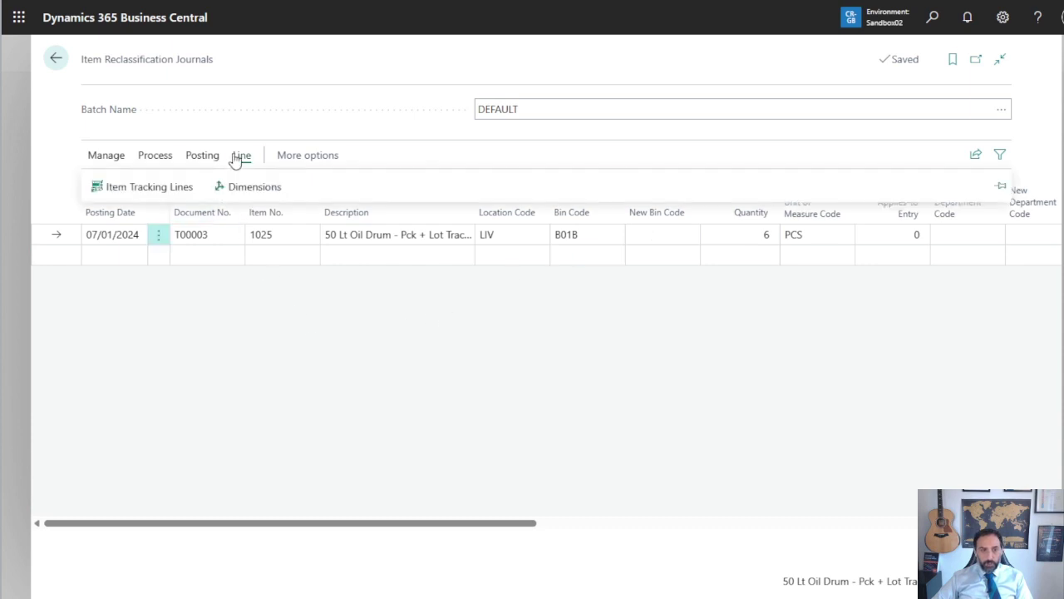
{"action": "left_click", "coordinate": [176, 188]}
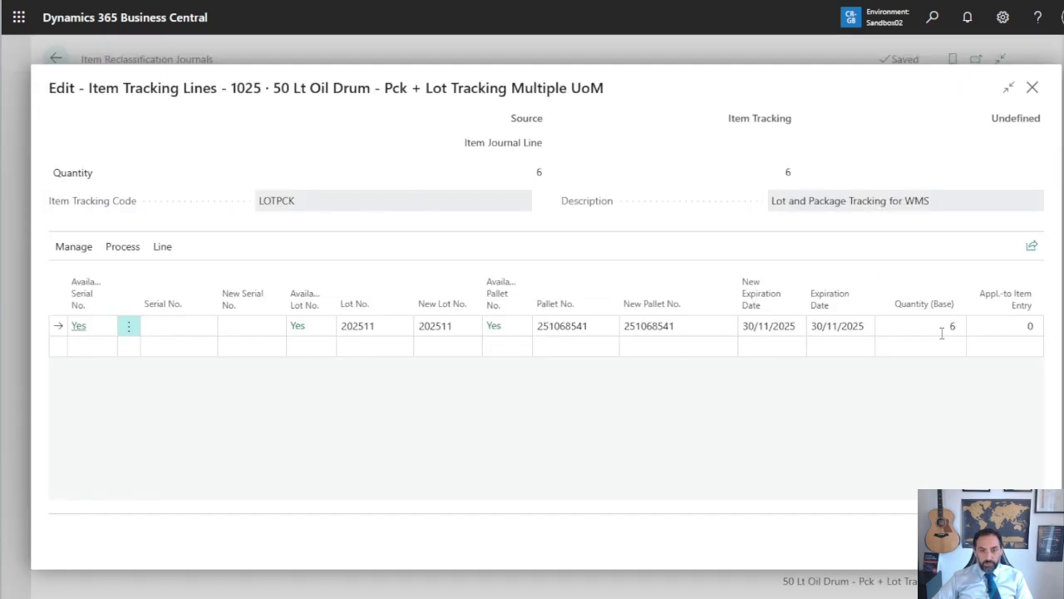
{"action": "left_click", "coordinate": [942, 329]}
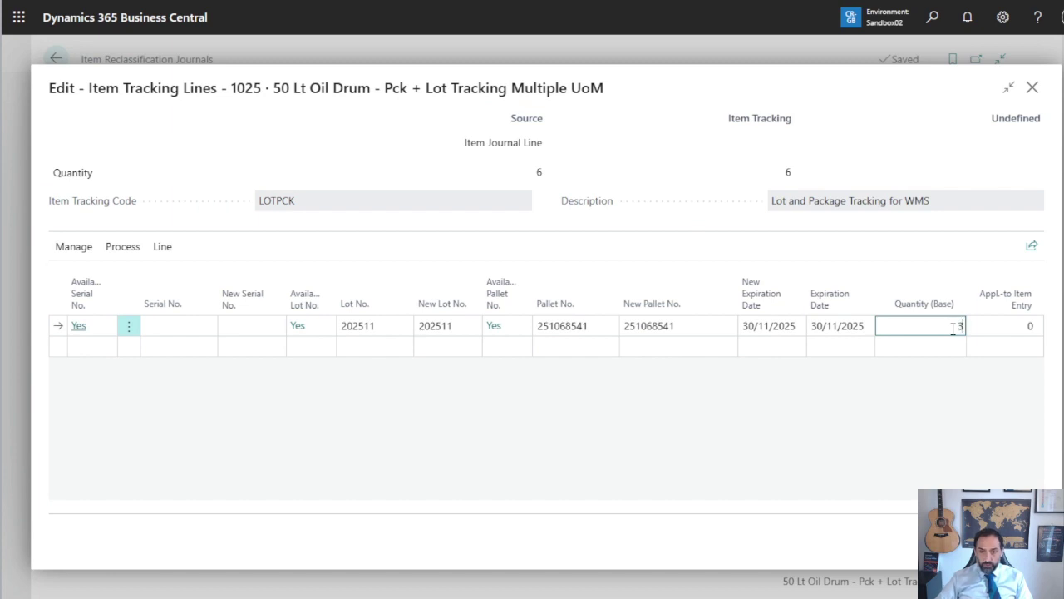
{"action": "key", "text": "Tab"}
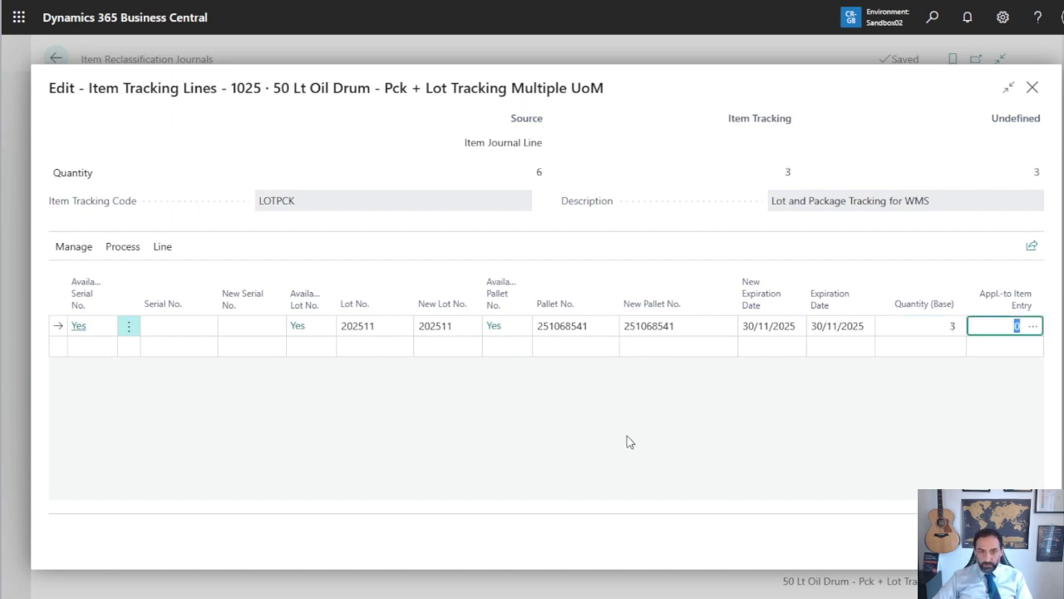
Set the tracking line's new pallet number to 251068541-B and close the item tracking lines
{"action": "left_click", "coordinate": [678, 326]}
{"action": "left_click", "coordinate": [677, 326]}
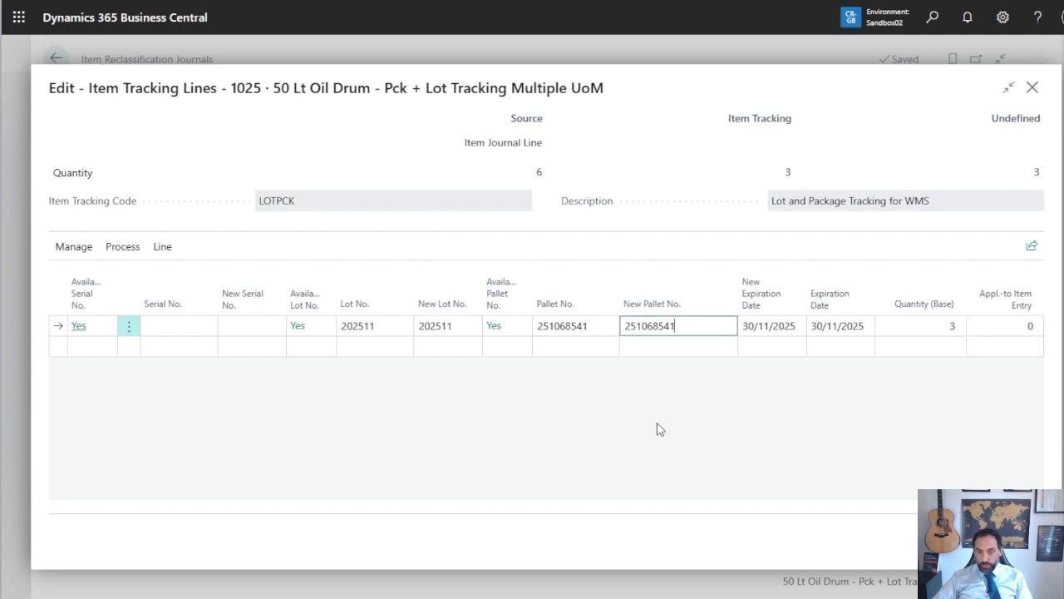
{"action": "type", "text": "-"}
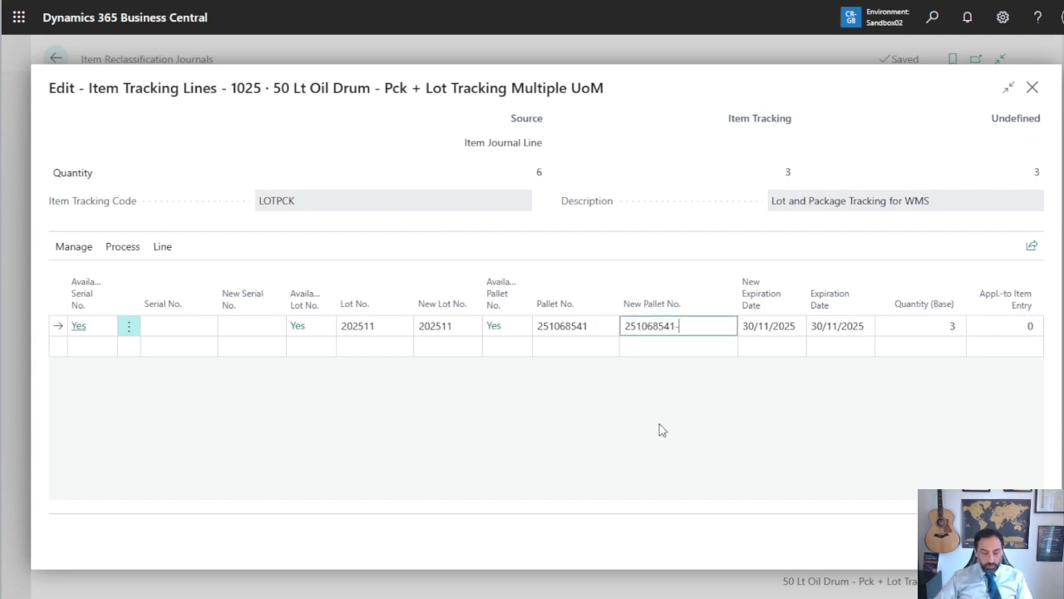
{"action": "type", "text": "B"}
{"action": "key", "text": "Tab"}
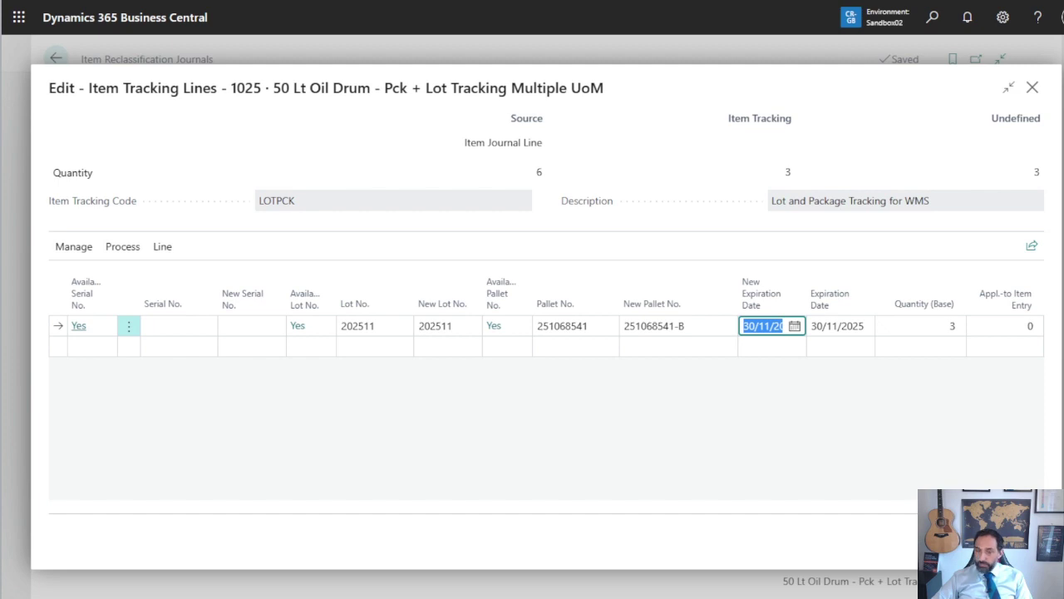
{"action": "key", "text": "Escape"}
Set the B01B journal line's quantity to 3 and its new bin code to A02B
{"action": "left_click", "coordinate": [764, 235]}
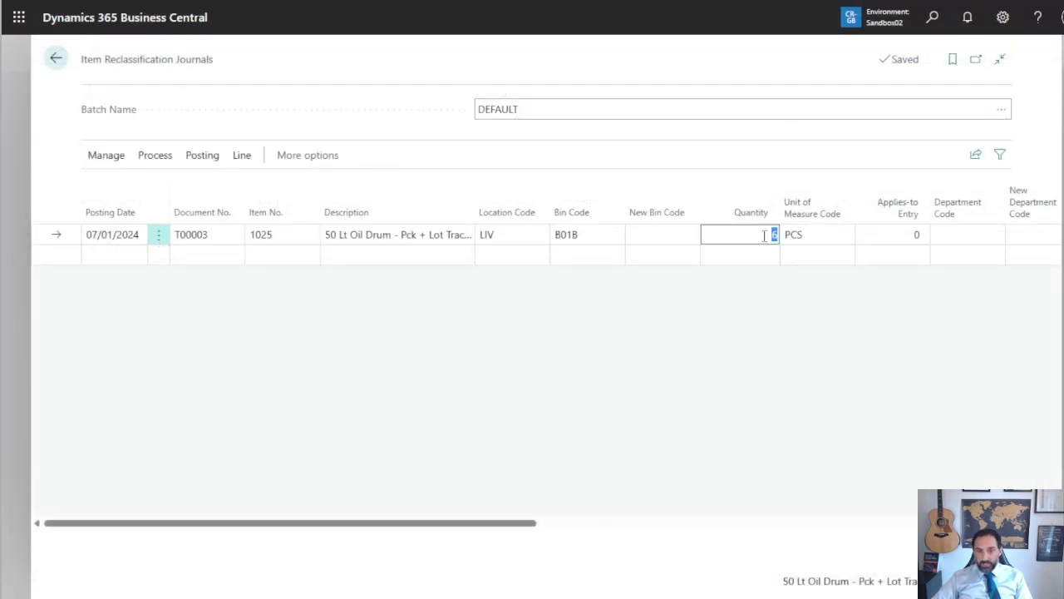
{"action": "key", "text": "Tab"}
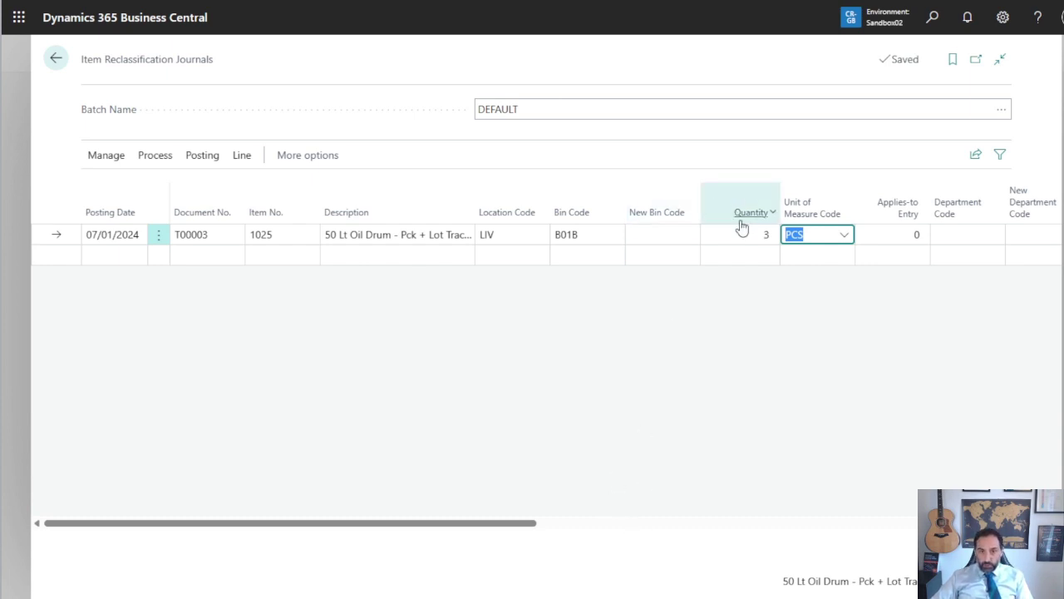
{"action": "left_click", "coordinate": [692, 238]}
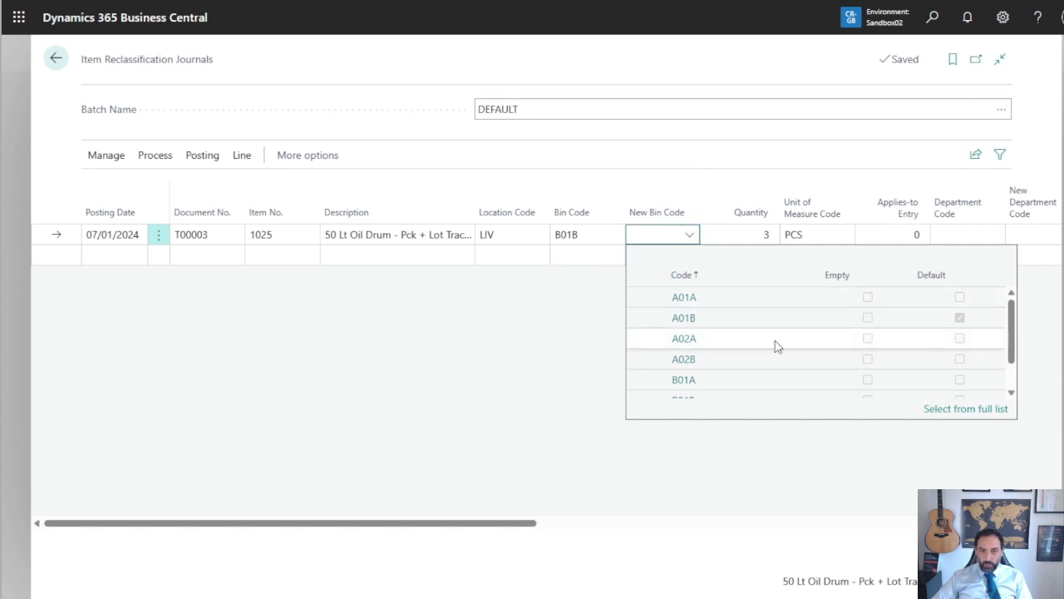
{"action": "scroll", "coordinate": [774, 347], "scroll_direction": "down", "scroll_amount": 1}
{"action": "scroll", "coordinate": [735, 355], "scroll_direction": "up", "scroll_amount": 1}
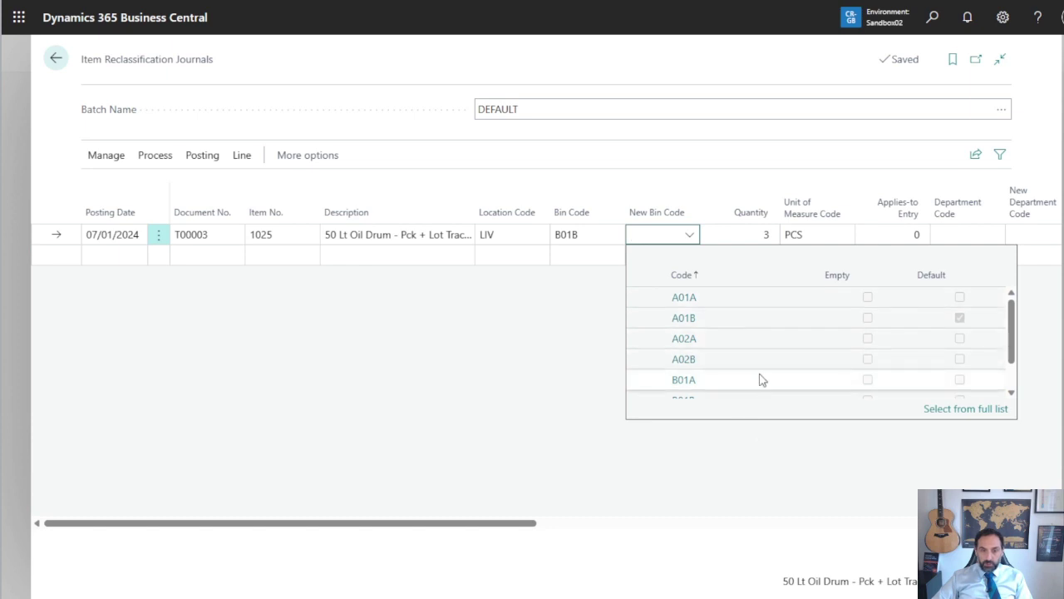
{"action": "scroll", "coordinate": [744, 370], "scroll_direction": "down", "scroll_amount": 1}
{"action": "left_click", "coordinate": [742, 346]}
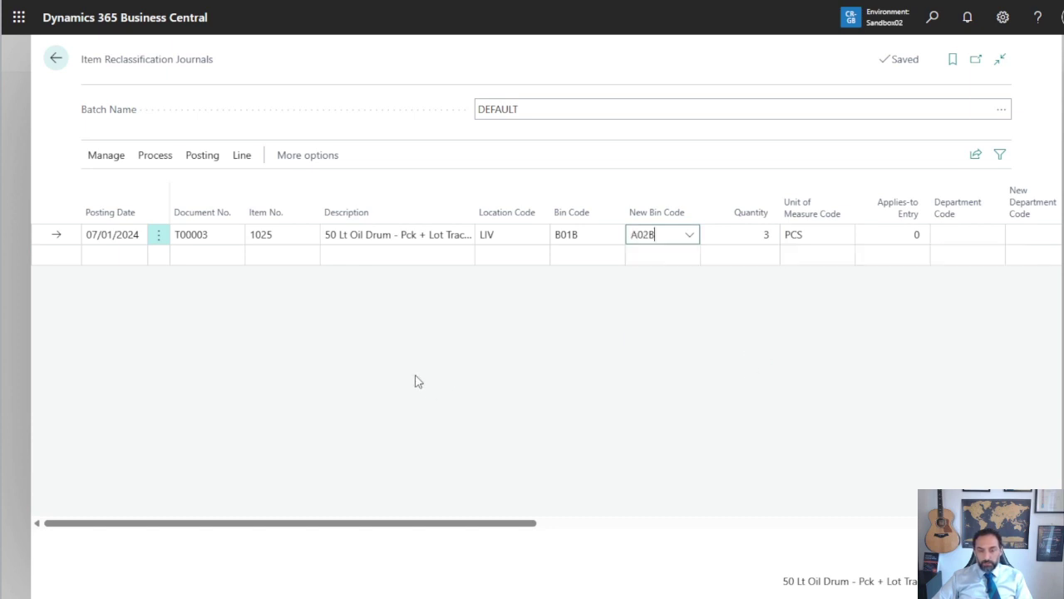
{"action": "left_click", "coordinate": [491, 362]}
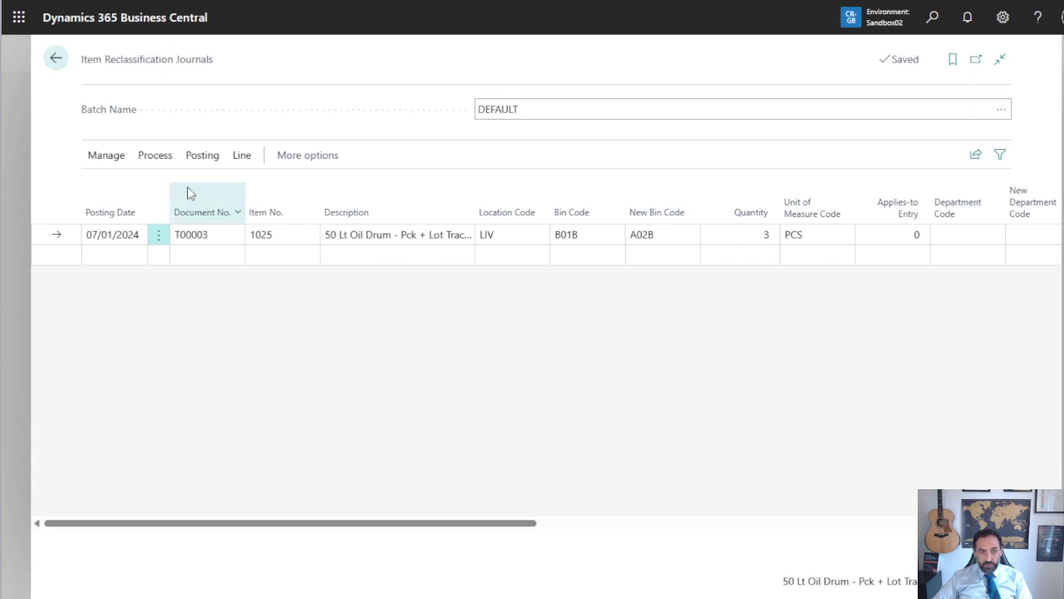
Post the reclassification journal lines and return to the item list
{"action": "left_click", "coordinate": [202, 155]}
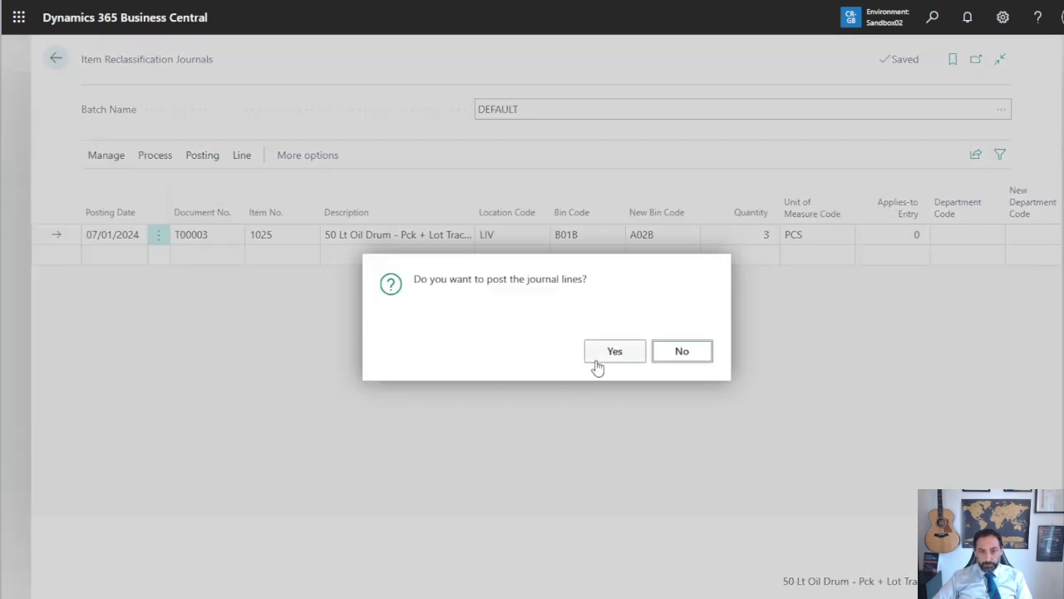
{"action": "left_click", "coordinate": [605, 355]}
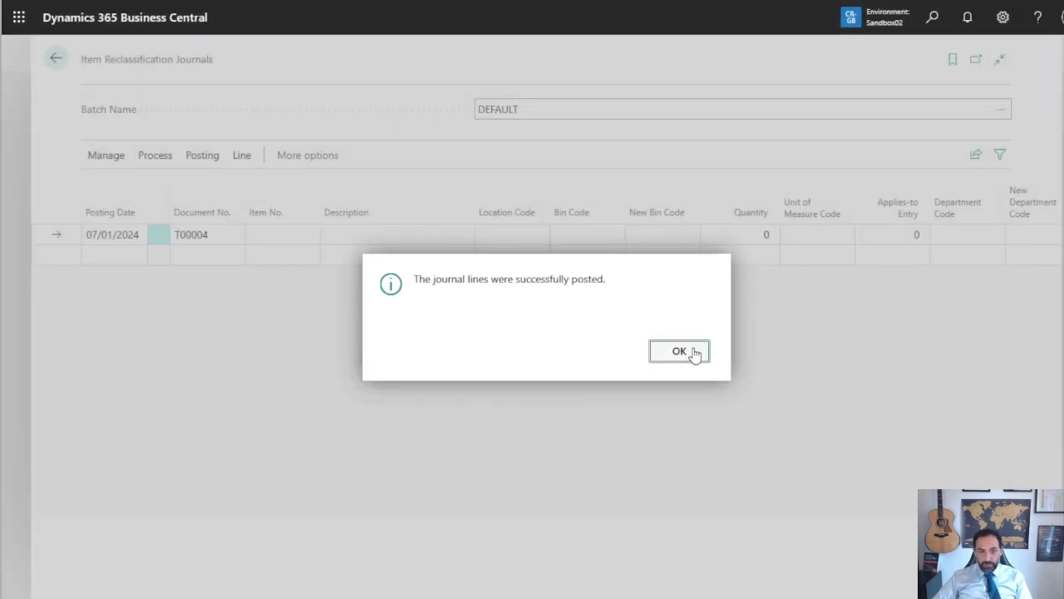
{"action": "left_click", "coordinate": [695, 353]}
{"action": "left_click", "coordinate": [56, 58]}
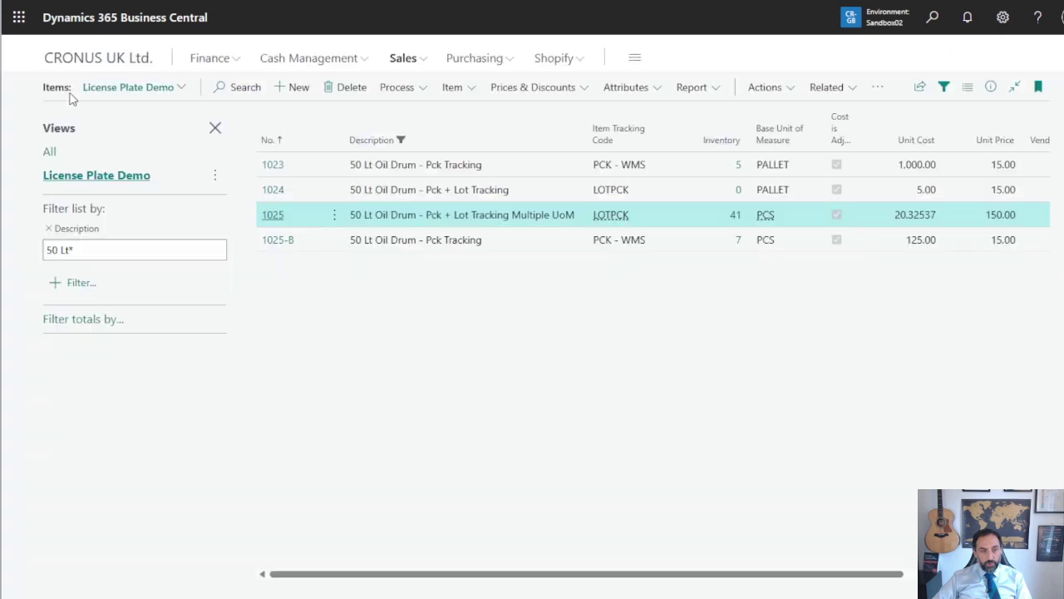
Open item 1025's bin contents and examine the lot, pallet and quantity in bin B01B's warehouse entries, then close the entries
{"action": "left_click", "coordinate": [766, 87]}
{"action": "left_click", "coordinate": [838, 86]}
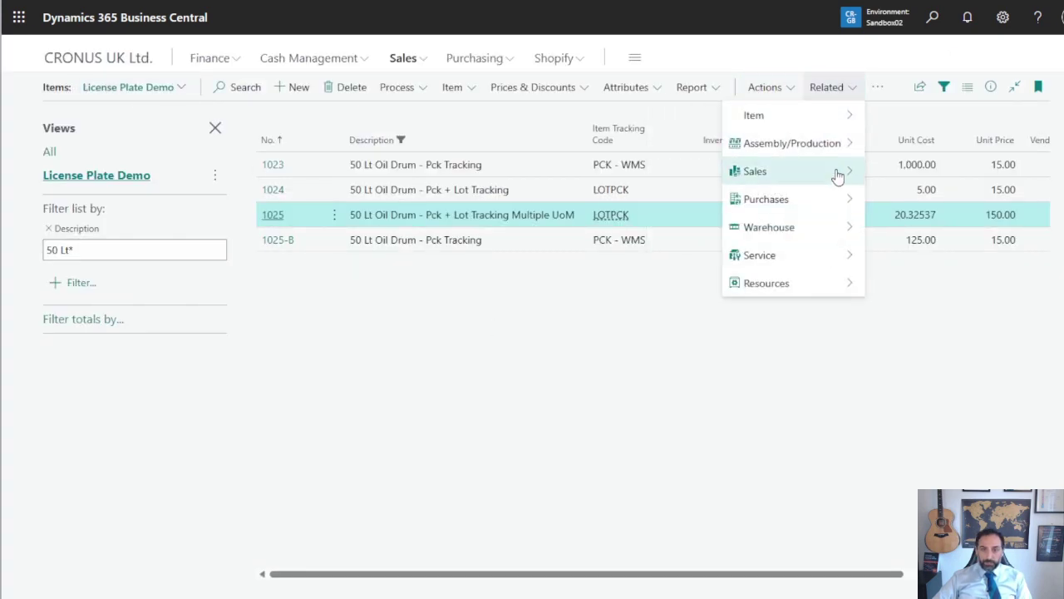
{"action": "mouse_move", "coordinate": [841, 230]}
{"action": "left_click", "coordinate": [884, 229]}
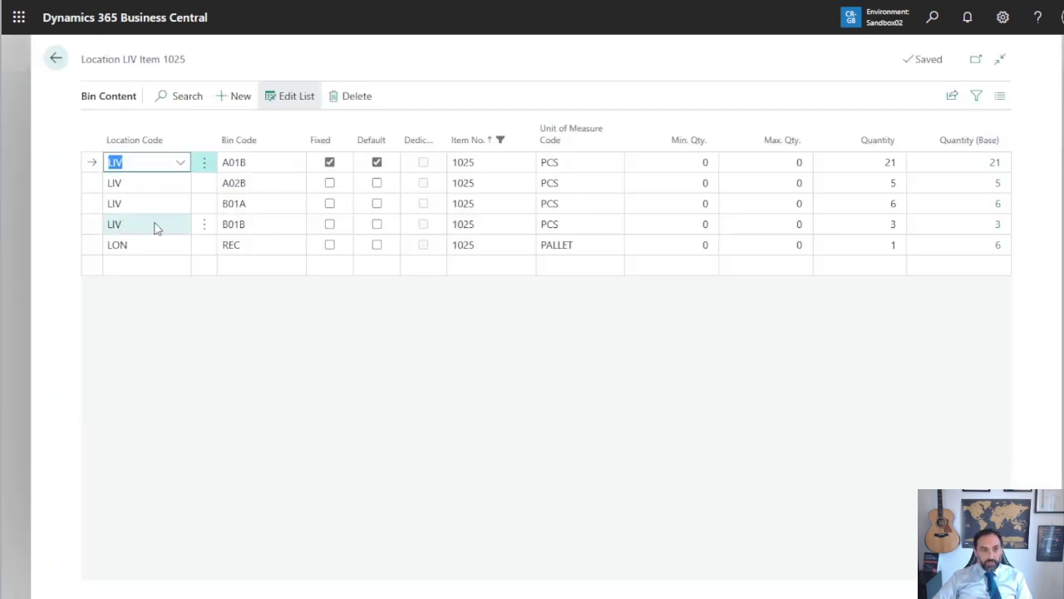
{"action": "left_click", "coordinate": [94, 208]}
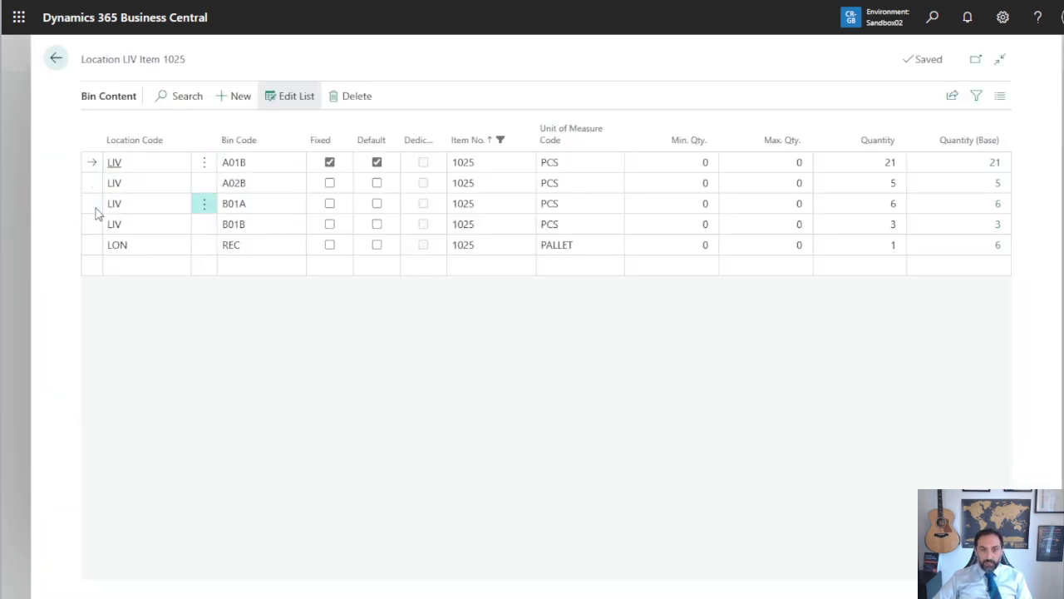
{"action": "left_click", "coordinate": [997, 224]}
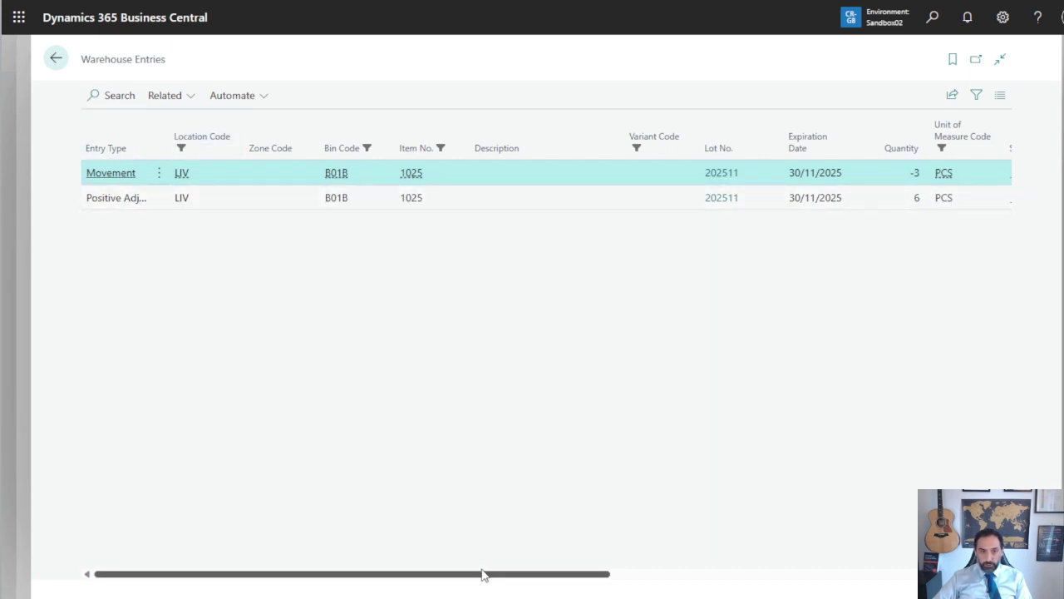
{"action": "left_click_drag", "start_coordinate": [485, 576], "coordinate": [746, 572]}
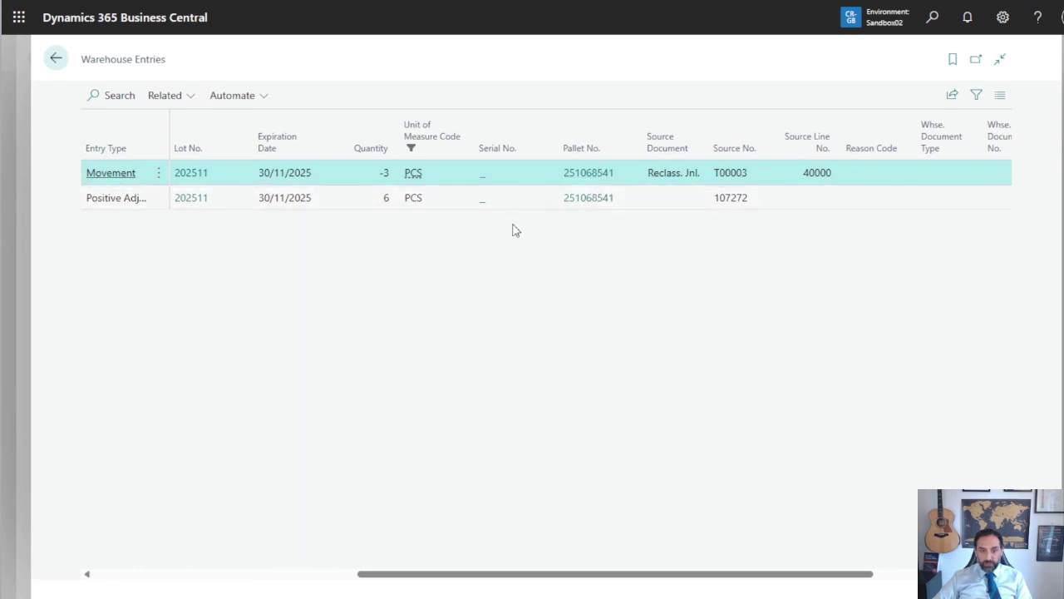
{"action": "left_click", "coordinate": [54, 59]}
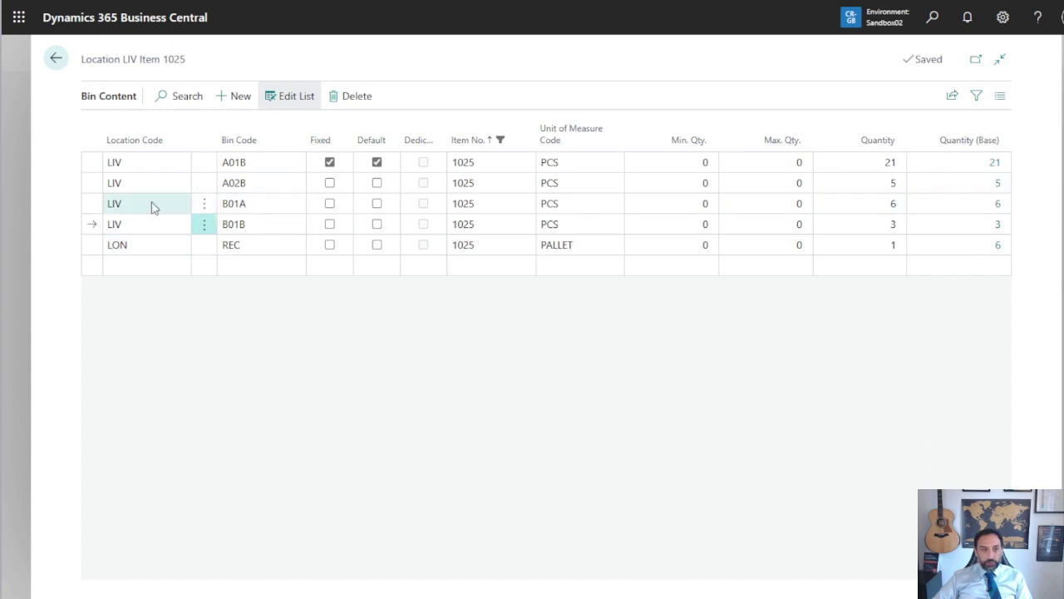
Examine the lot, quantity and pallet numbers in bin A02B's warehouse entries, then return to the item list
{"action": "left_click", "coordinate": [87, 185]}
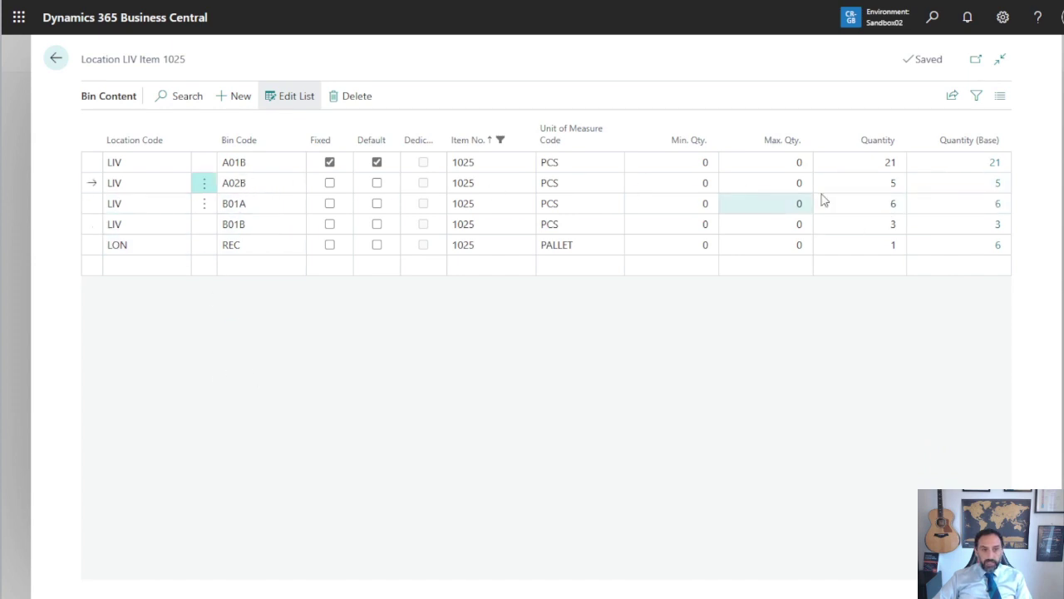
{"action": "left_click", "coordinate": [998, 183]}
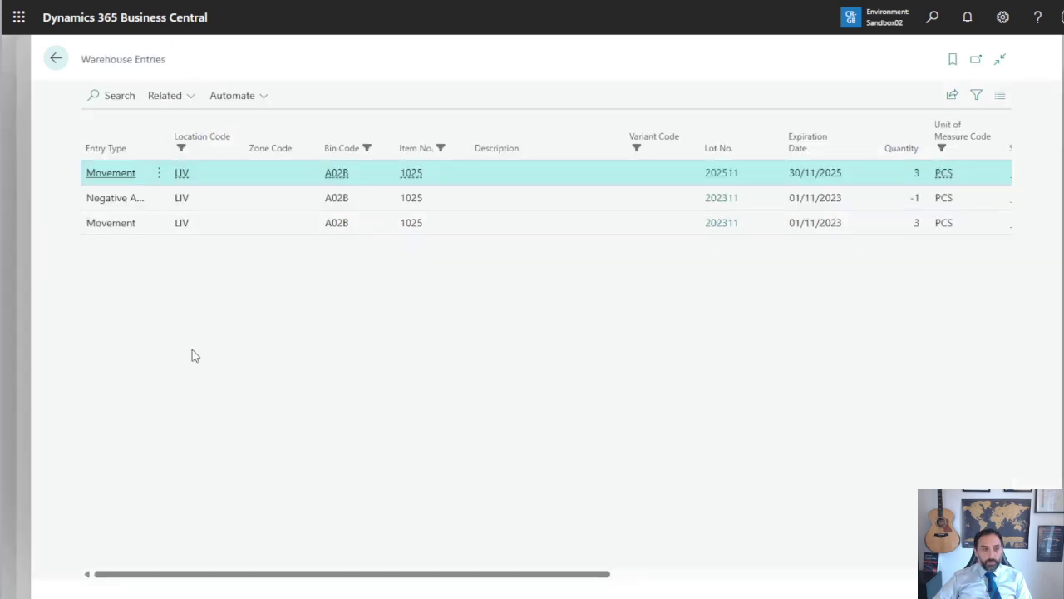
{"action": "left_click", "coordinate": [874, 222]}
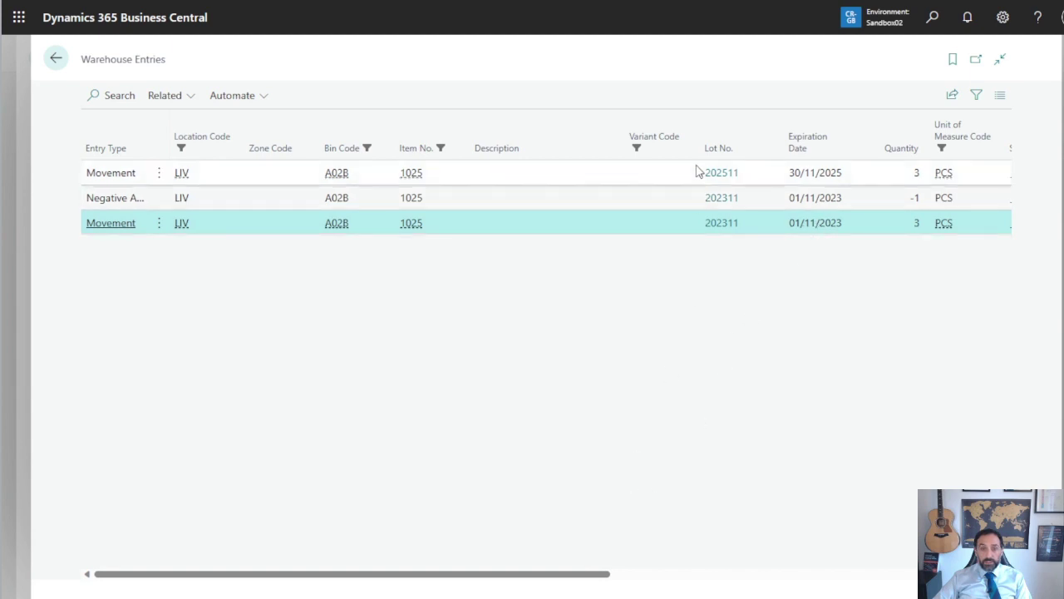
{"action": "left_click", "coordinate": [664, 179]}
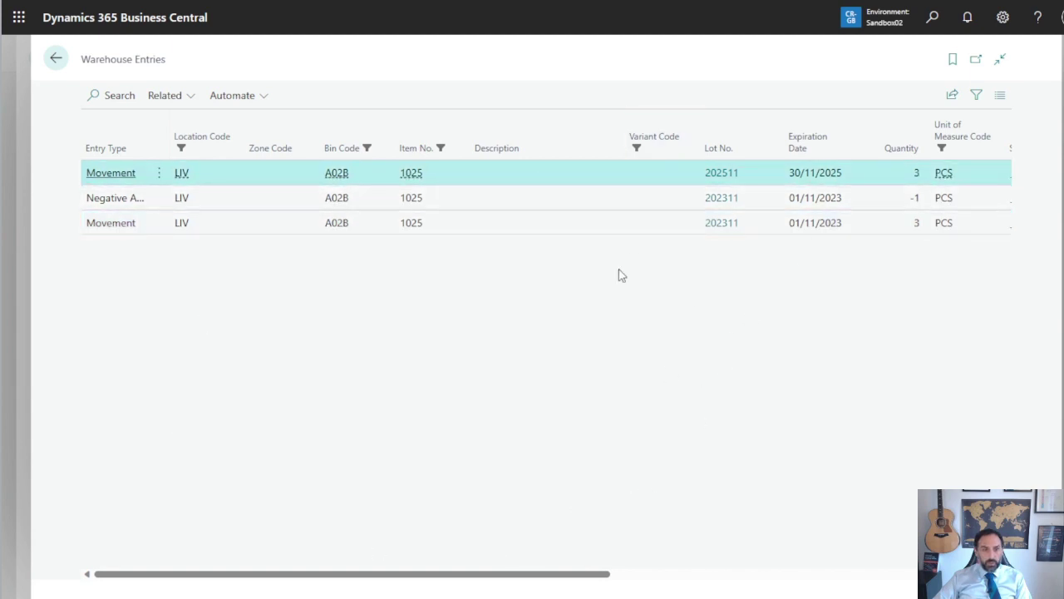
{"action": "left_click_drag", "start_coordinate": [504, 573], "coordinate": [805, 569]}
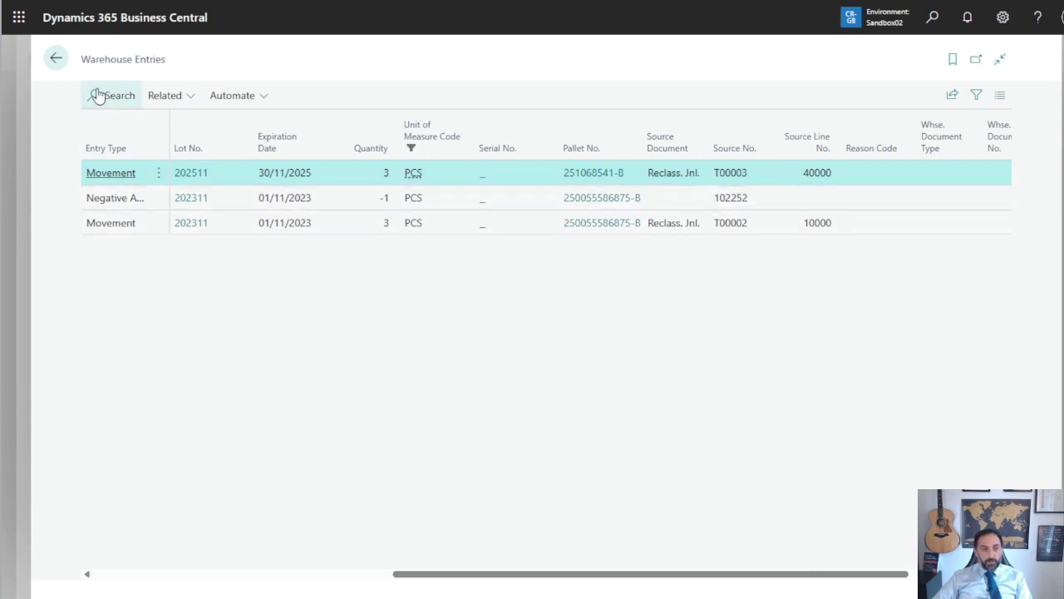
{"action": "left_click", "coordinate": [56, 62]}
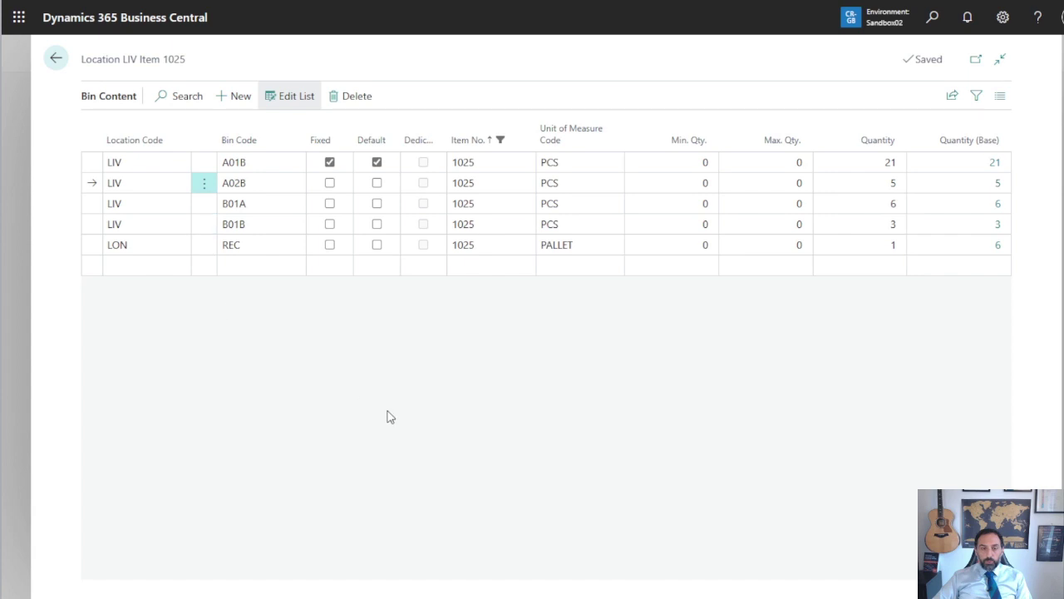
{"action": "left_click", "coordinate": [57, 58]}
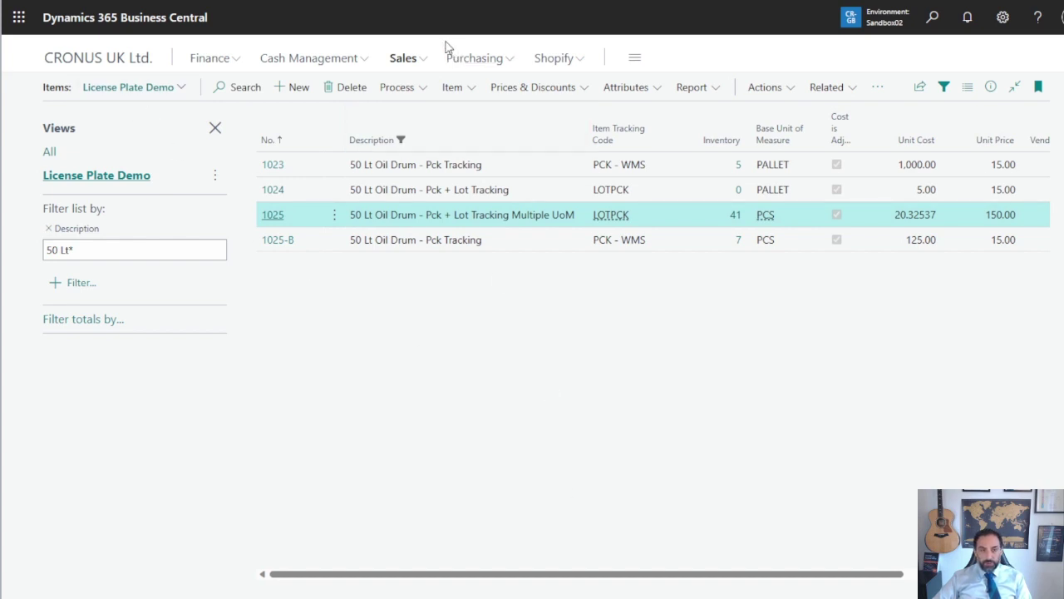
Create a new purchase order for the vendor Fabrikam, Inc
{"action": "left_click", "coordinate": [415, 64]}
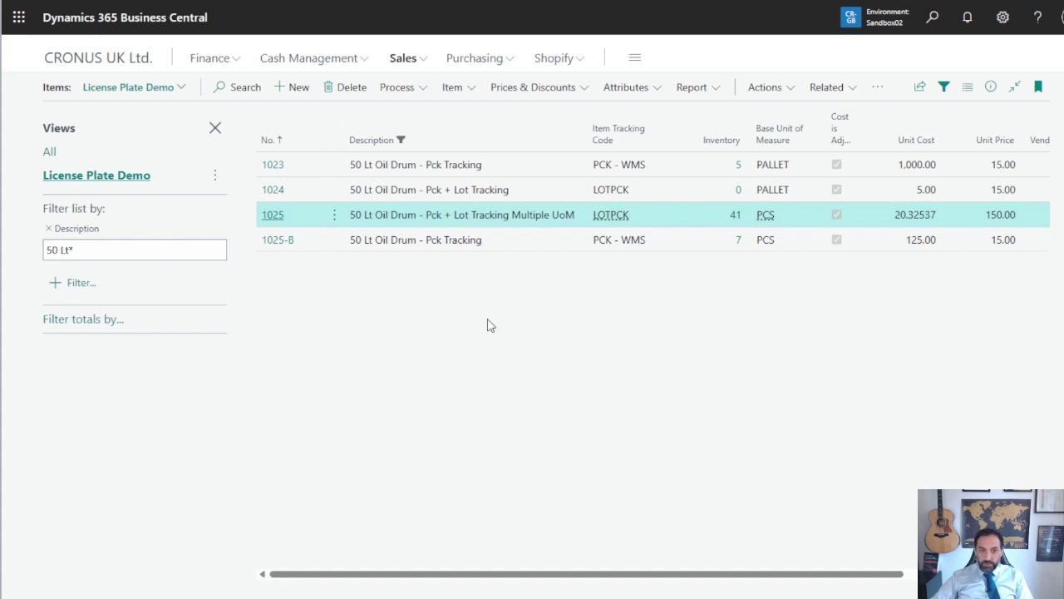
{"action": "left_click", "coordinate": [480, 60]}
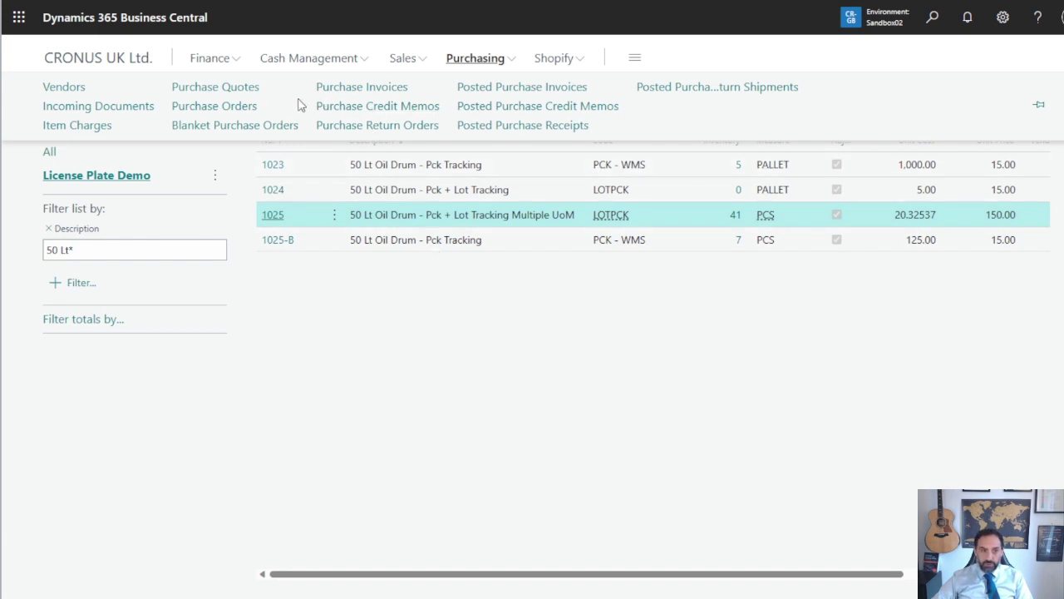
{"action": "left_click", "coordinate": [215, 106]}
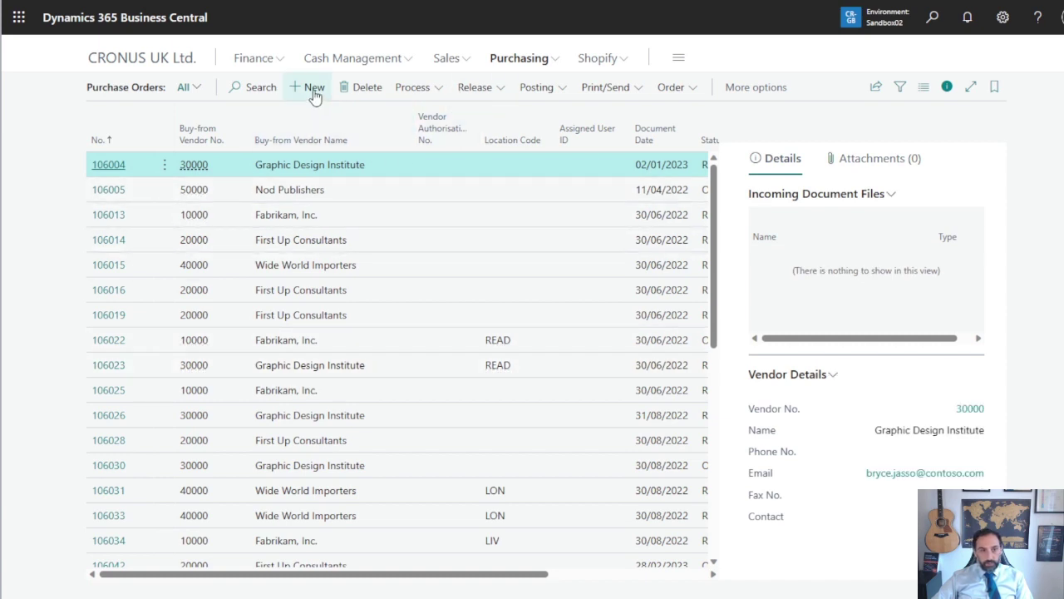
{"action": "key", "text": "alt+n"}
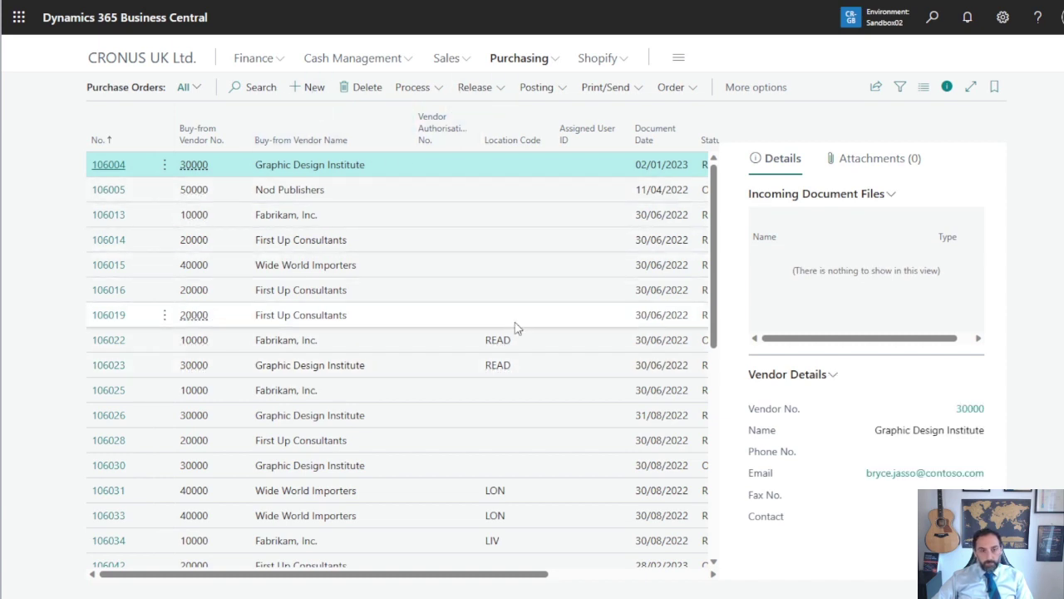
{"action": "left_click", "coordinate": [510, 201]}
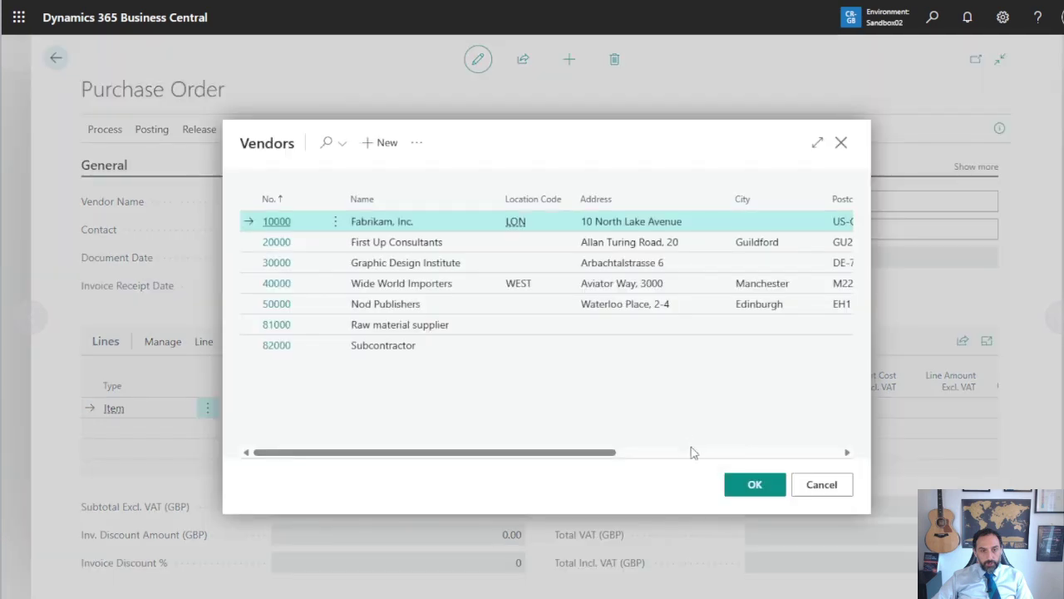
{"action": "left_click", "coordinate": [754, 488]}
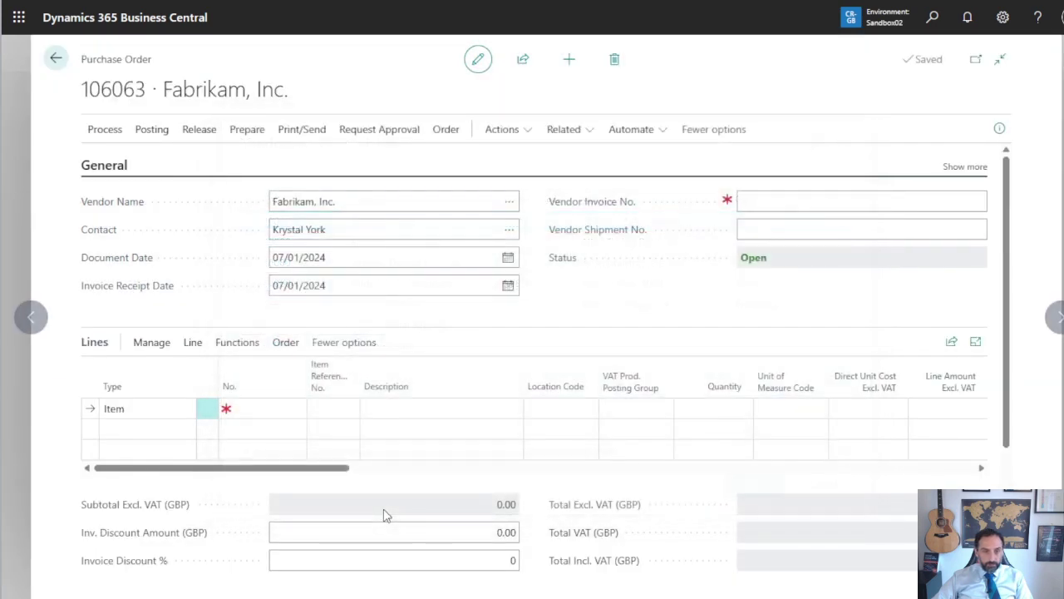
Add an order line for item 1025 with a quantity of 2 pallets
{"action": "left_click", "coordinate": [256, 406]}
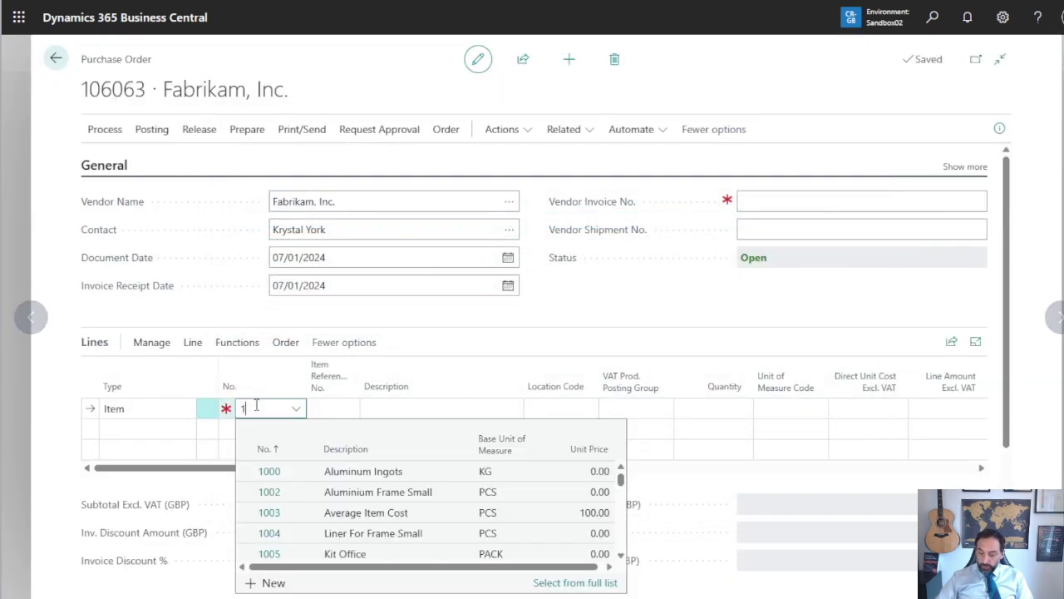
{"action": "type", "text": "1025"}
{"action": "key", "text": "Tab"}
{"action": "key", "text": "Tab"}
{"action": "key", "text": "Tab"}
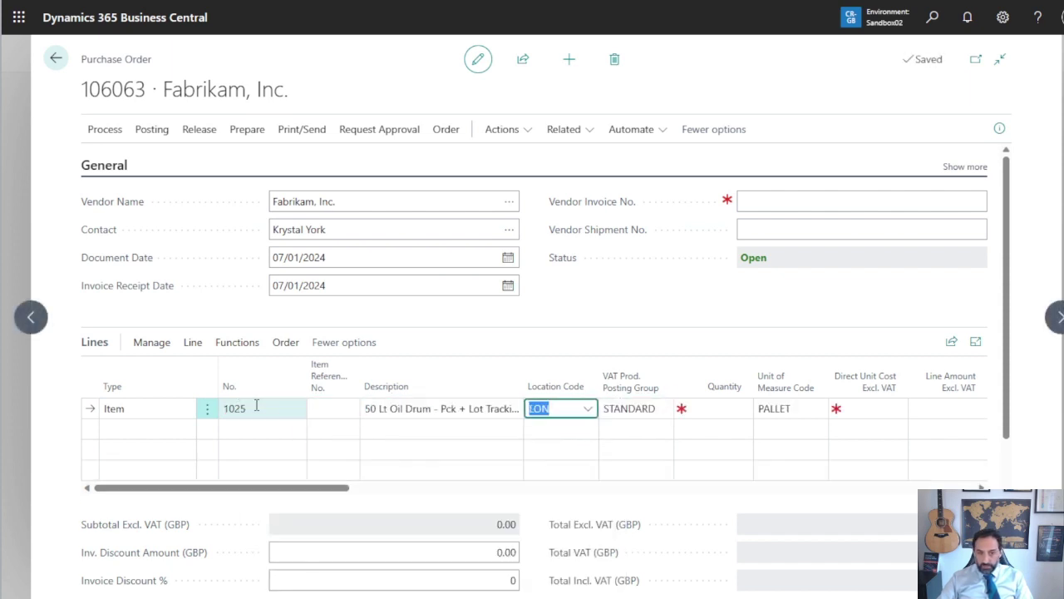
{"action": "key", "text": "Tab"}
{"action": "key", "text": "Tab"}
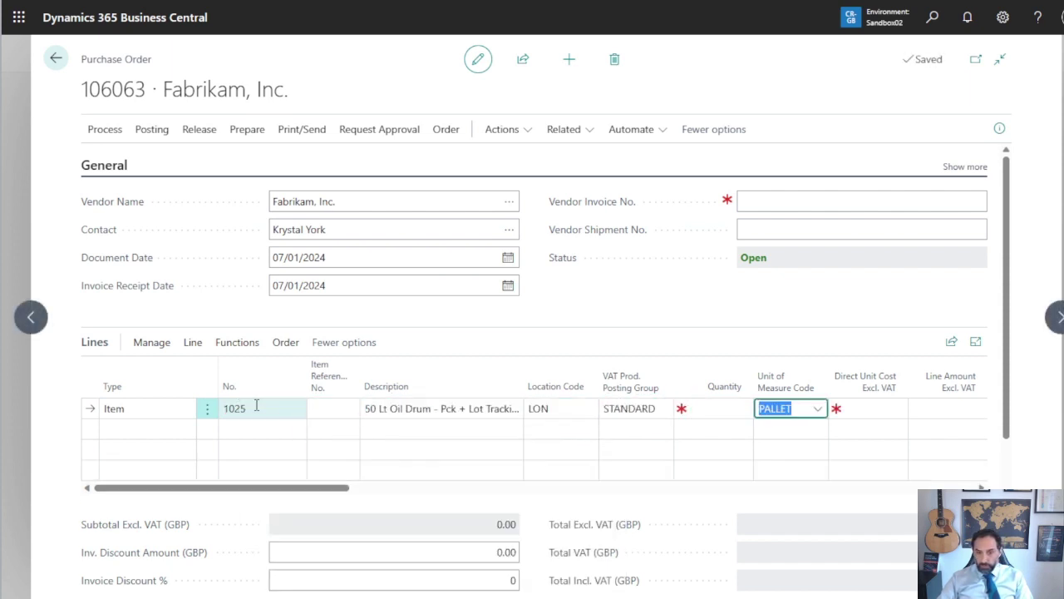
{"action": "key", "text": "shift+Tab"}
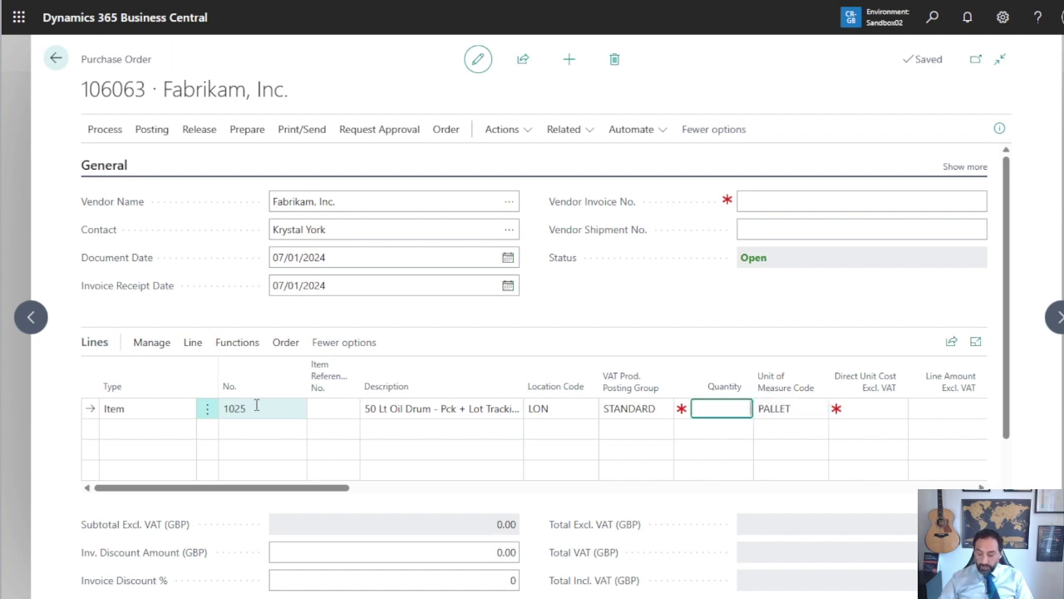
{"action": "type", "text": "2"}
{"action": "key", "text": "Tab"}
{"action": "key", "text": "Tab"}
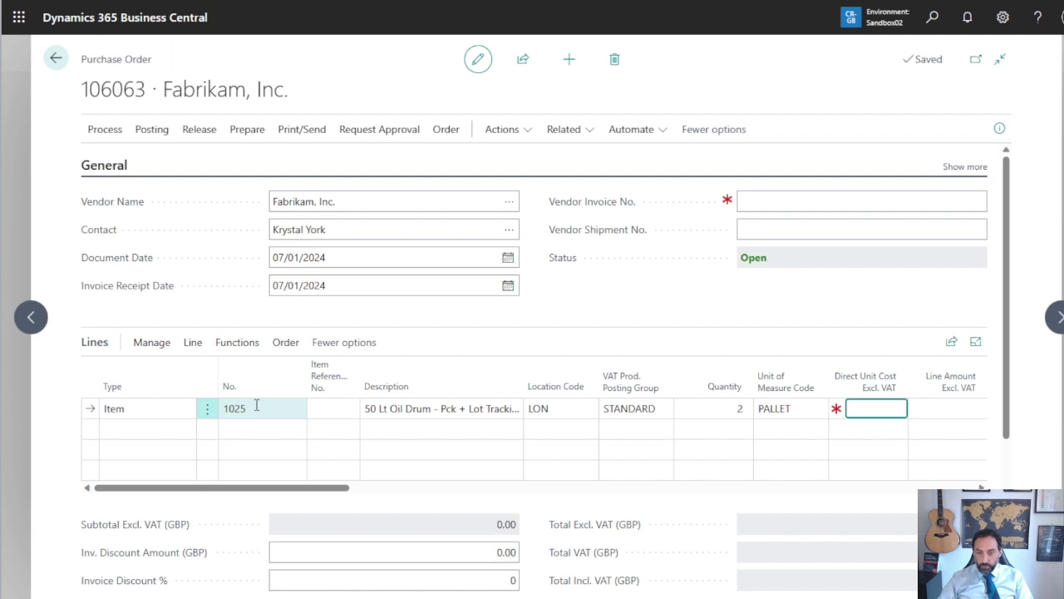
Set the direct unit cost excluding VAT of the item 1025 line to 150
{"action": "type", "text": "1250"}
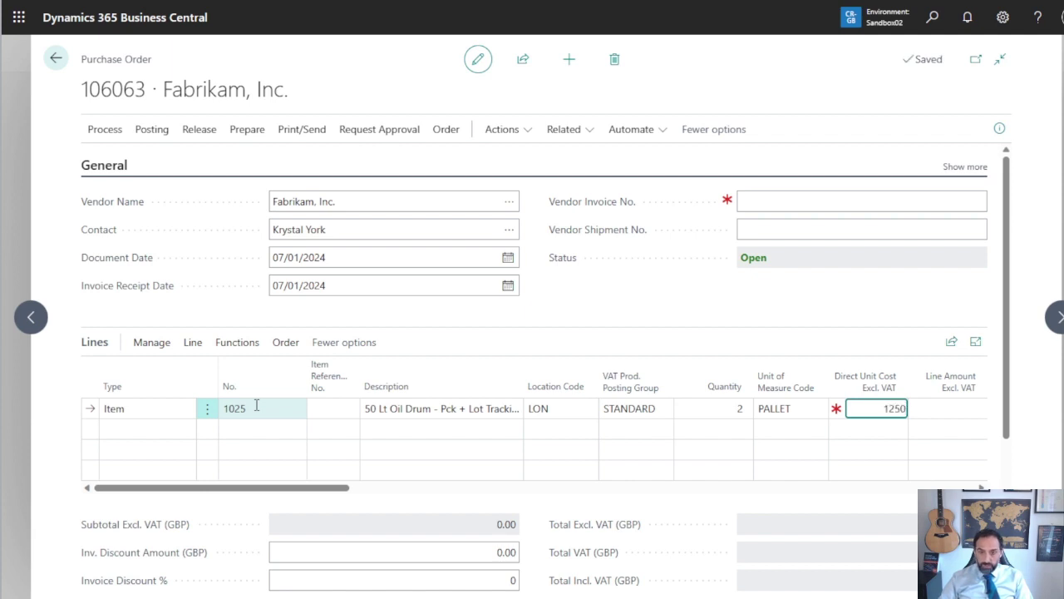
{"action": "key", "text": "BackSpace"}
{"action": "key", "text": "BackSpace"}
{"action": "key", "text": "BackSpace"}
{"action": "key", "text": "BackSpace"}
{"action": "type", "text": "15"}
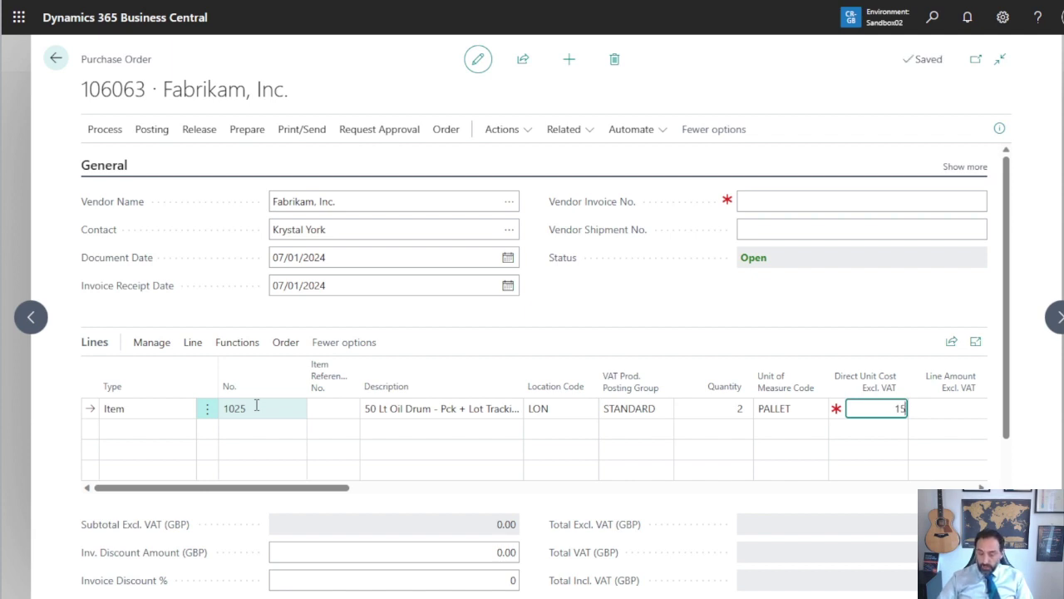
{"action": "type", "text": "0"}
{"action": "key", "text": "Tab"}
{"action": "key", "text": "Down"}
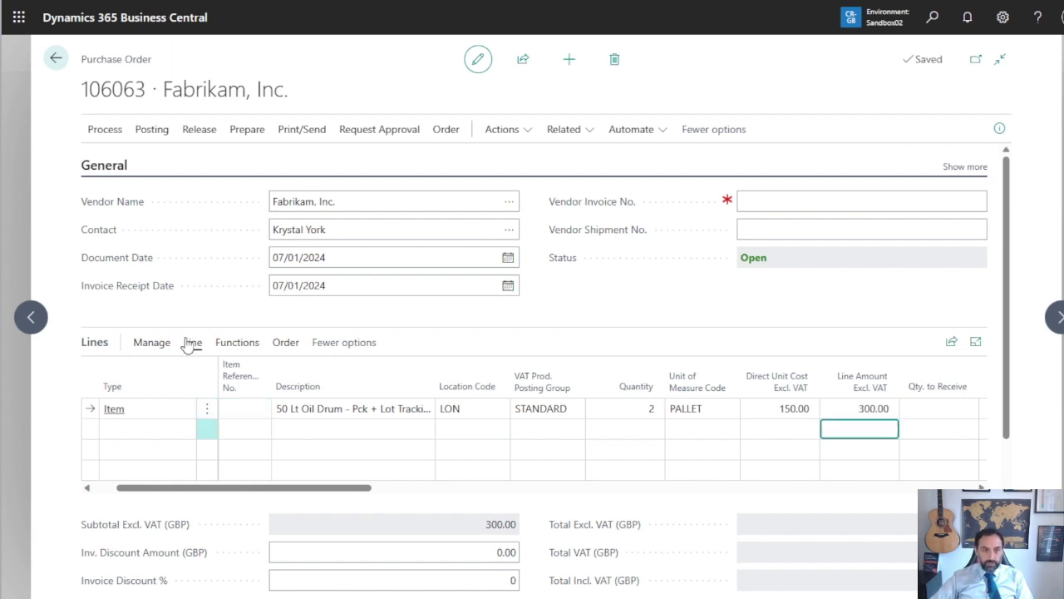
Release the Fabrikam, Inc. purchase order with its completed item line
{"action": "left_click", "coordinate": [89, 411]}
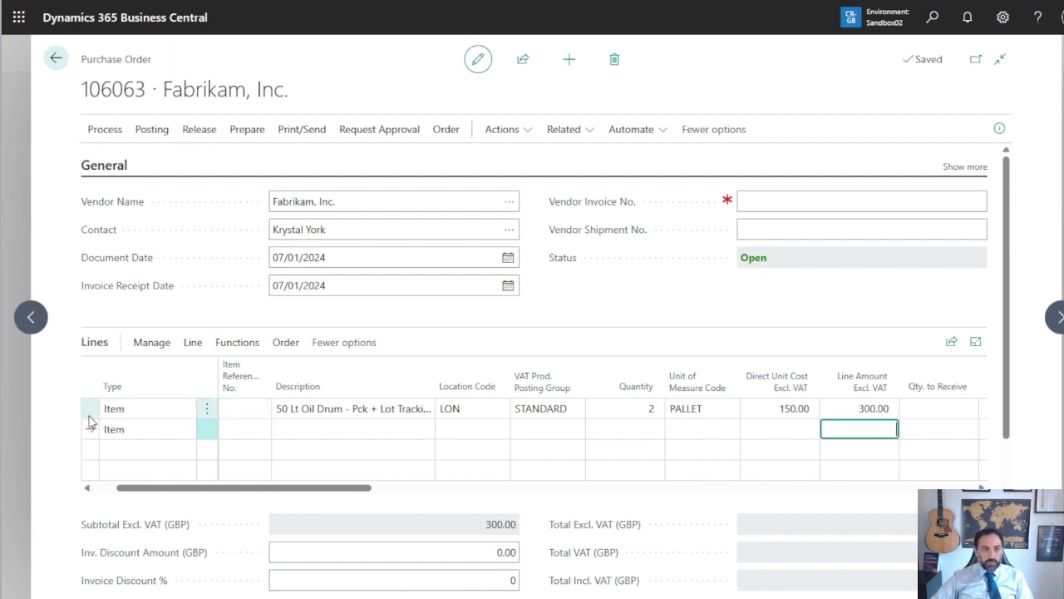
{"action": "left_click", "coordinate": [191, 131]}
{"action": "left_click", "coordinate": [135, 166]}
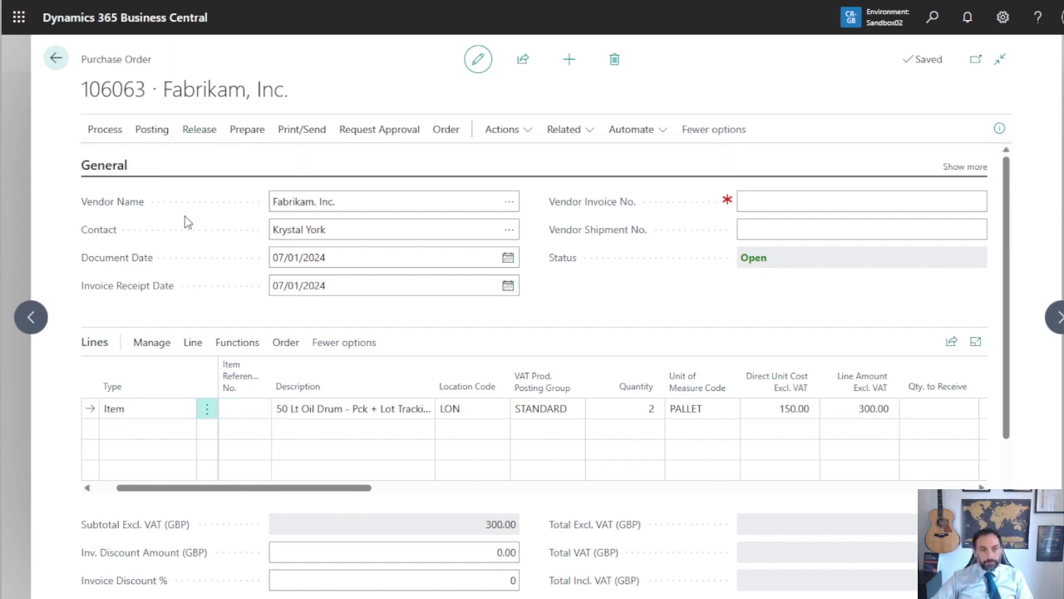
Search for "ware rec" and open the Warehouse Receipts list
{"action": "left_click", "coordinate": [933, 17]}
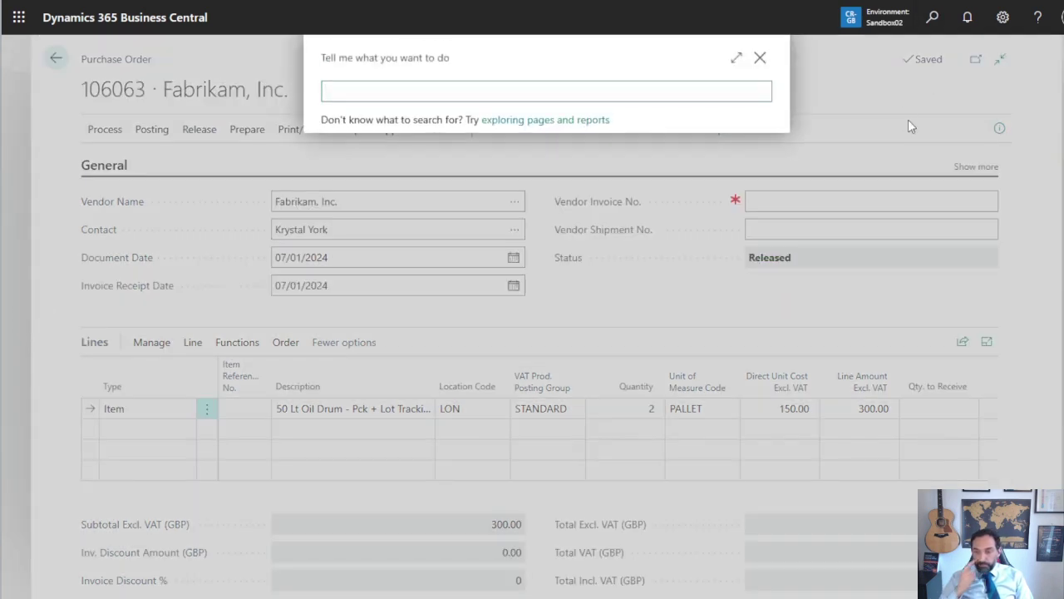
{"action": "type", "text": "ware rec"}
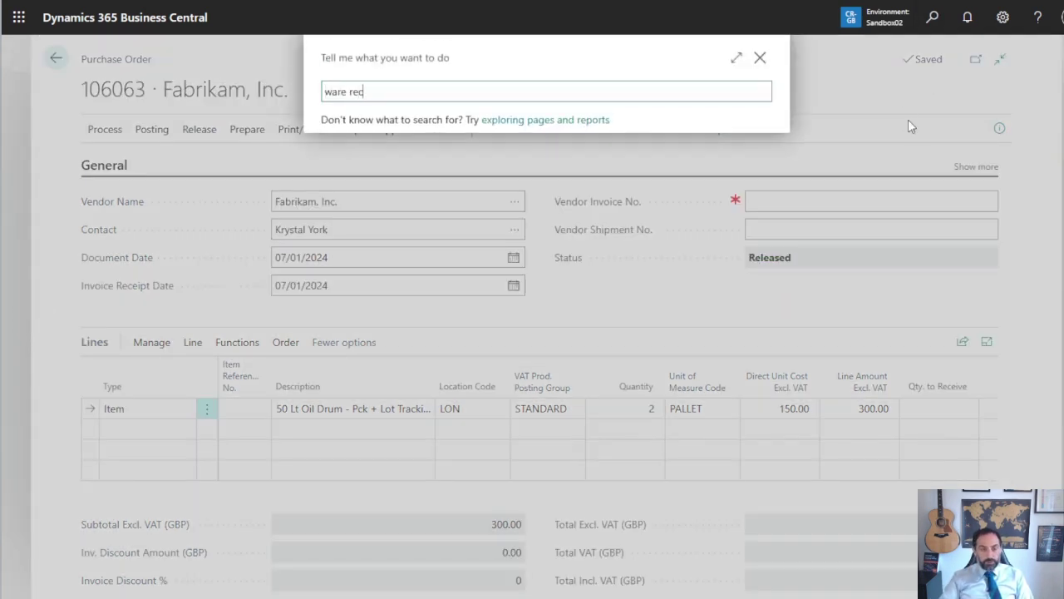
{"action": "key", "text": "Down"}
{"action": "key", "text": "Down"}
{"action": "key", "text": "Down"}
{"action": "key", "text": "Down"}
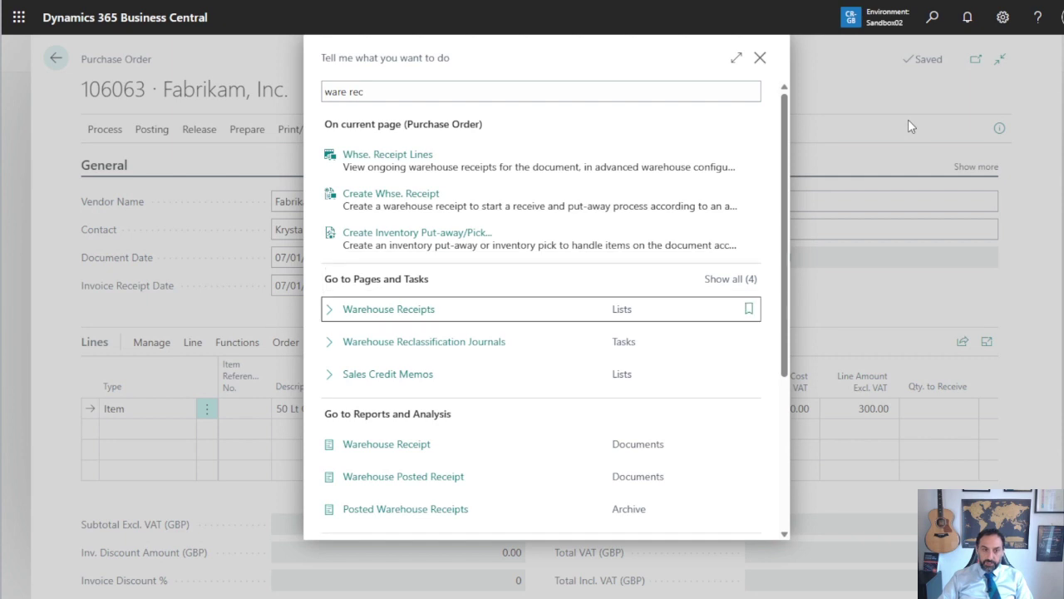
{"action": "key", "text": "Return"}
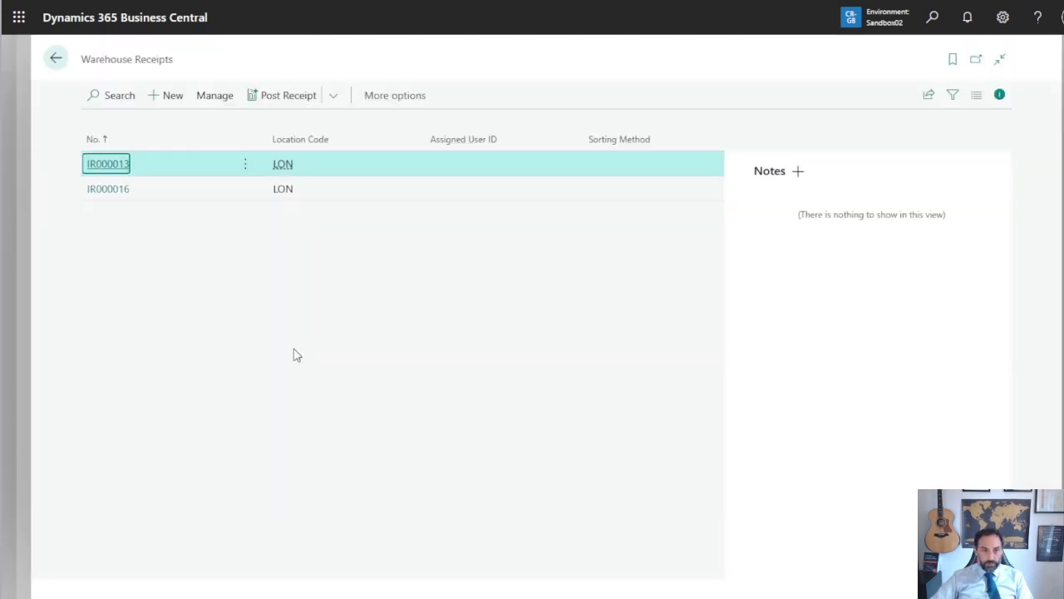
Create a new warehouse receipt for location LON, the London Full WMS warehouse
{"action": "left_click", "coordinate": [165, 97]}
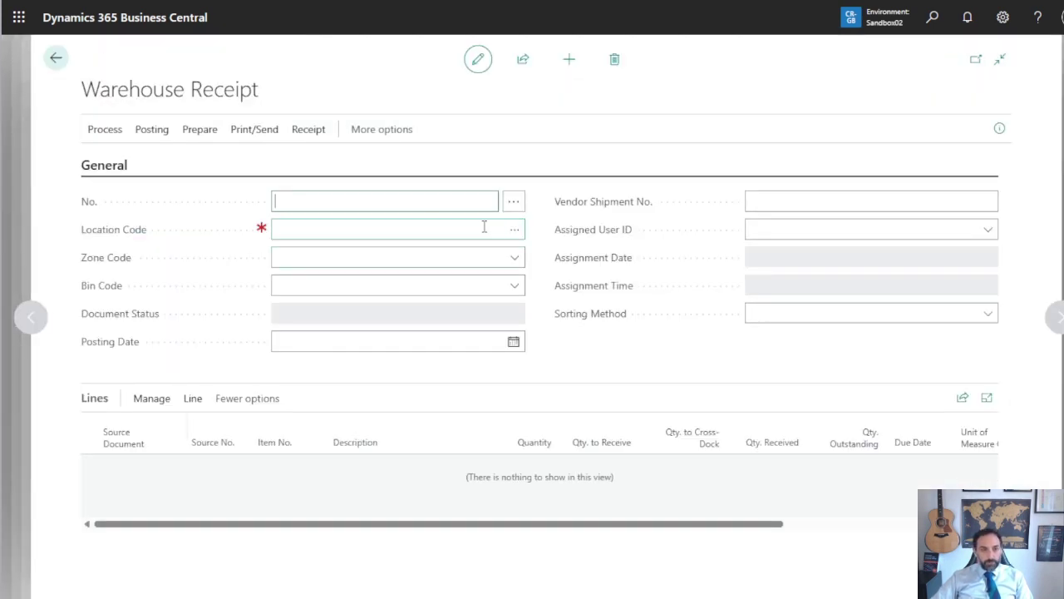
{"action": "left_click", "coordinate": [483, 228]}
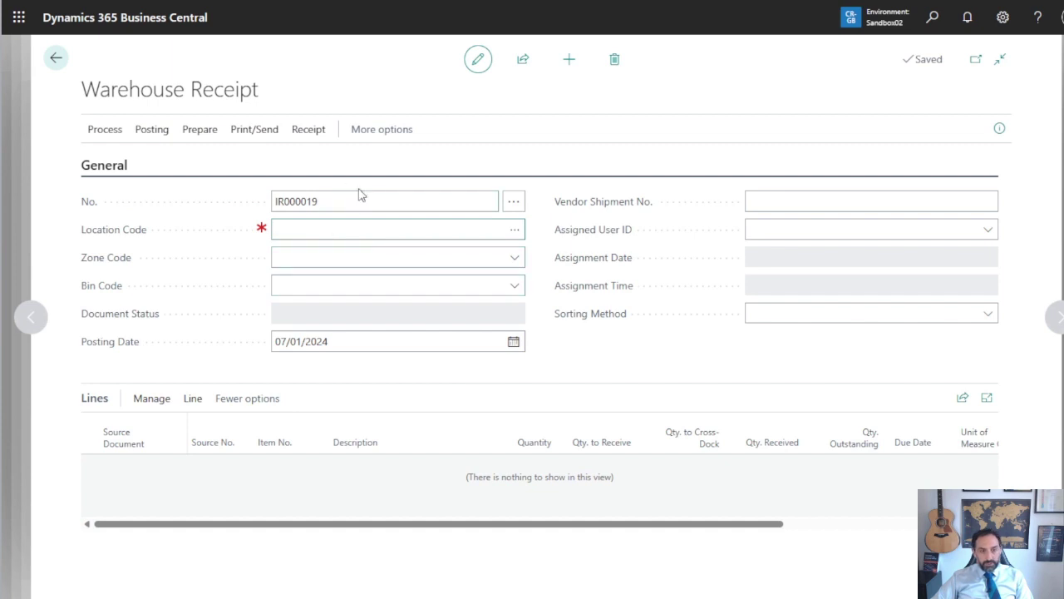
{"action": "left_click", "coordinate": [513, 230]}
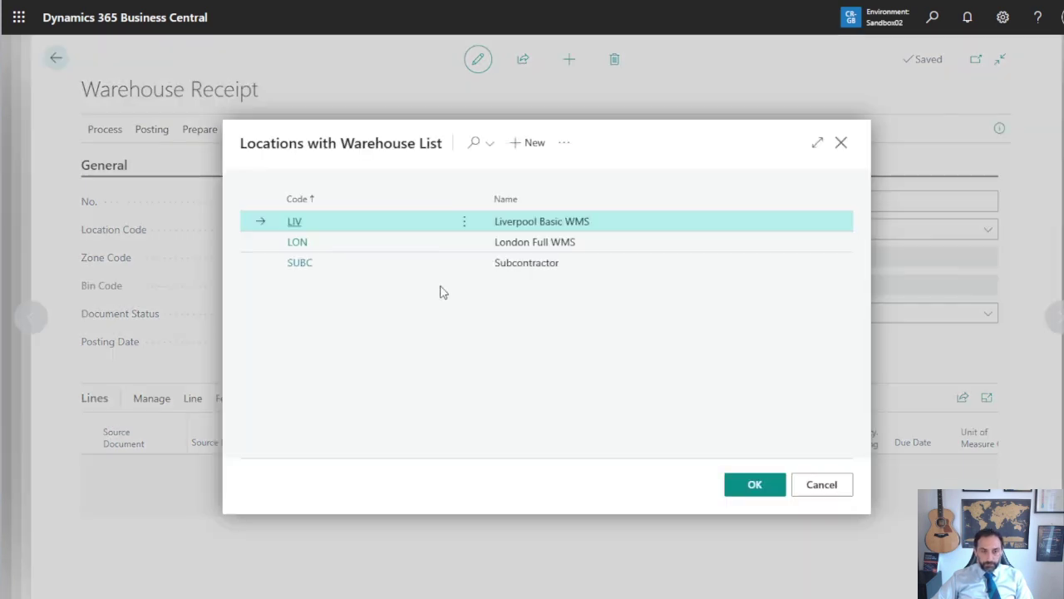
{"action": "left_click", "coordinate": [390, 246]}
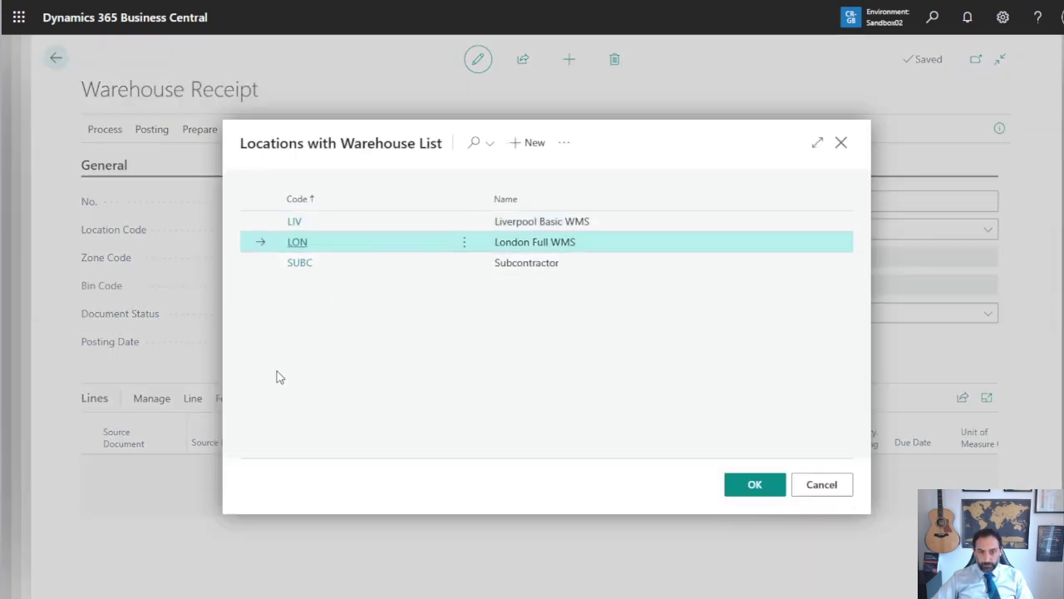
{"action": "left_click", "coordinate": [769, 485]}
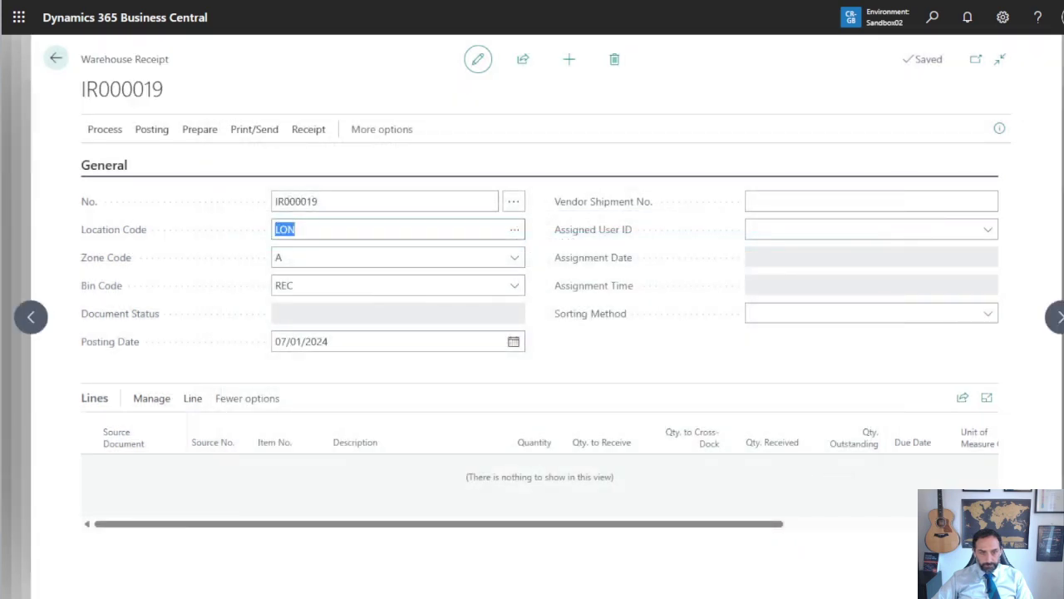
Bring the newly released Fabrikam purchase order into the warehouse receipt as its source document
{"action": "left_click", "coordinate": [206, 136]}
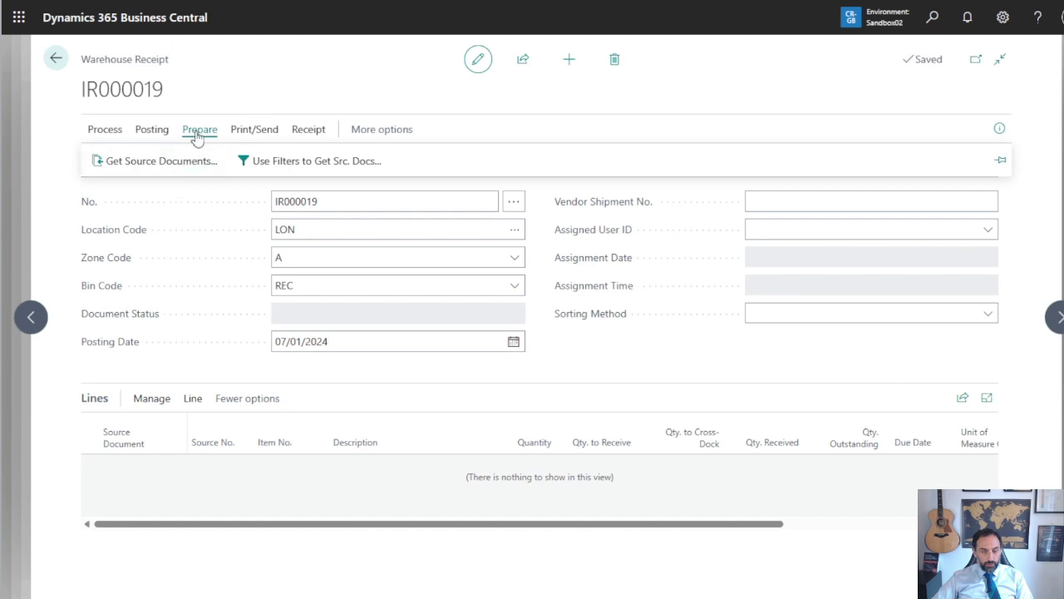
{"action": "left_click", "coordinate": [177, 159]}
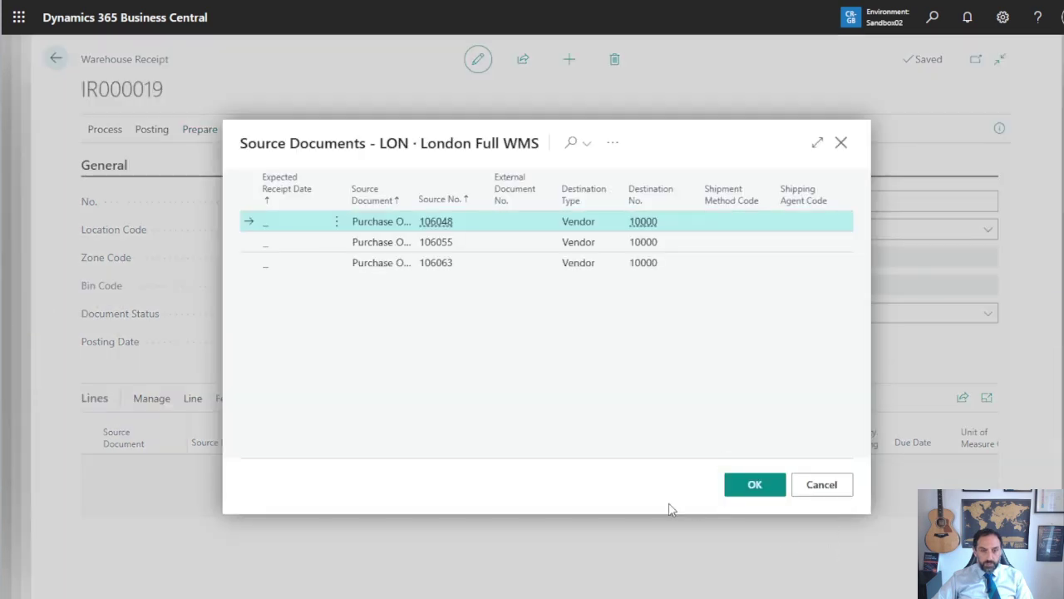
{"action": "left_click", "coordinate": [472, 268]}
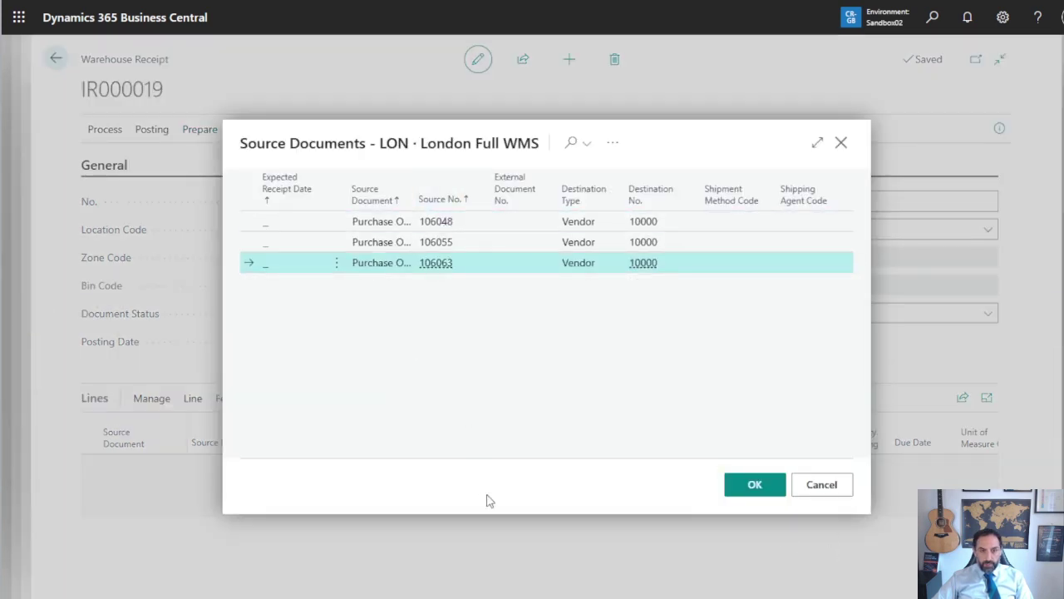
{"action": "left_click", "coordinate": [745, 486]}
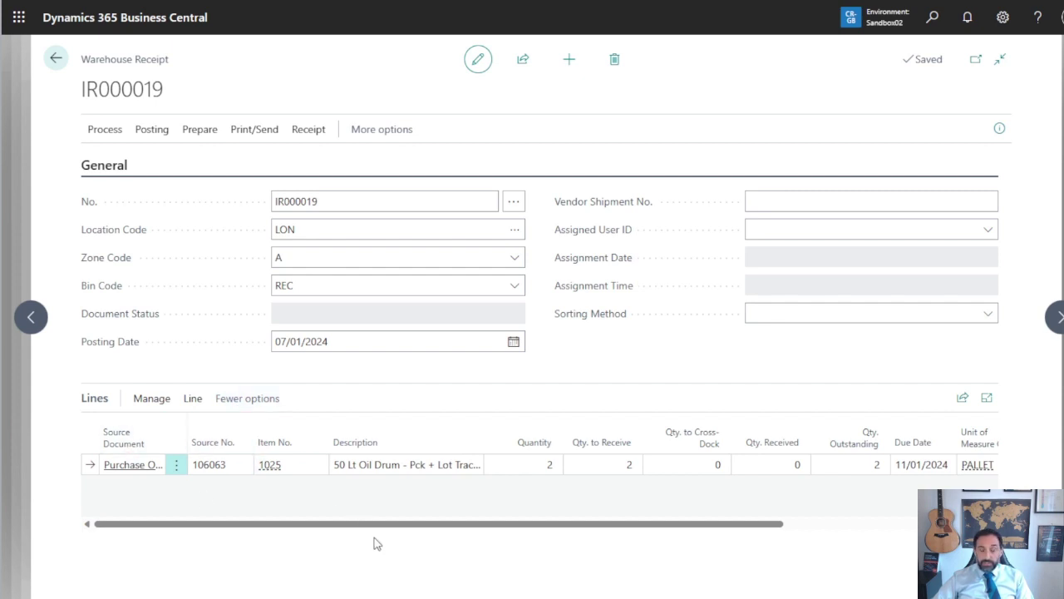
Open the item tracking lines for the receipt's item 1025 line and assign an automatic package number
{"action": "left_click", "coordinate": [192, 402]}
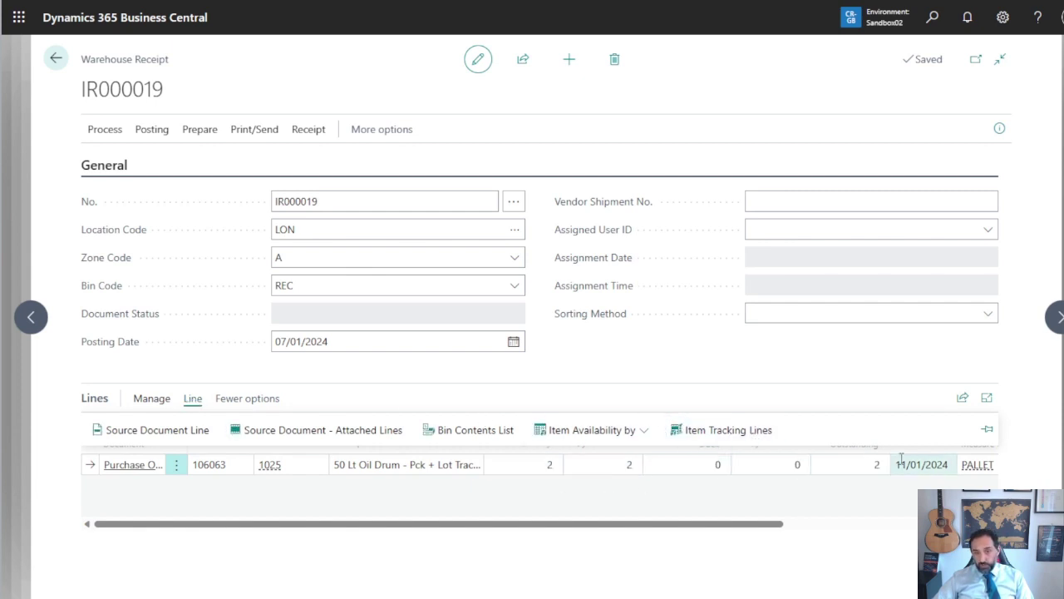
{"action": "left_click", "coordinate": [703, 434]}
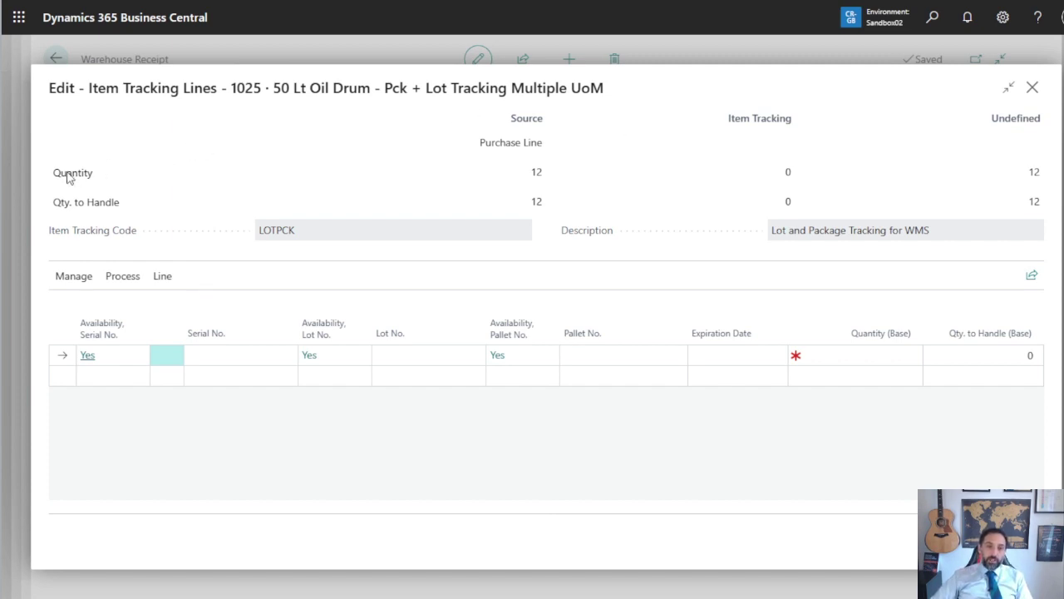
{"action": "mouse_move", "coordinate": [528, 173]}
{"action": "left_mouse_down"}
{"action": "mouse_move", "coordinate": [549, 174]}
{"action": "mouse_move", "coordinate": [553, 204]}
{"action": "mouse_move", "coordinate": [549, 171]}
{"action": "left_mouse_up"}
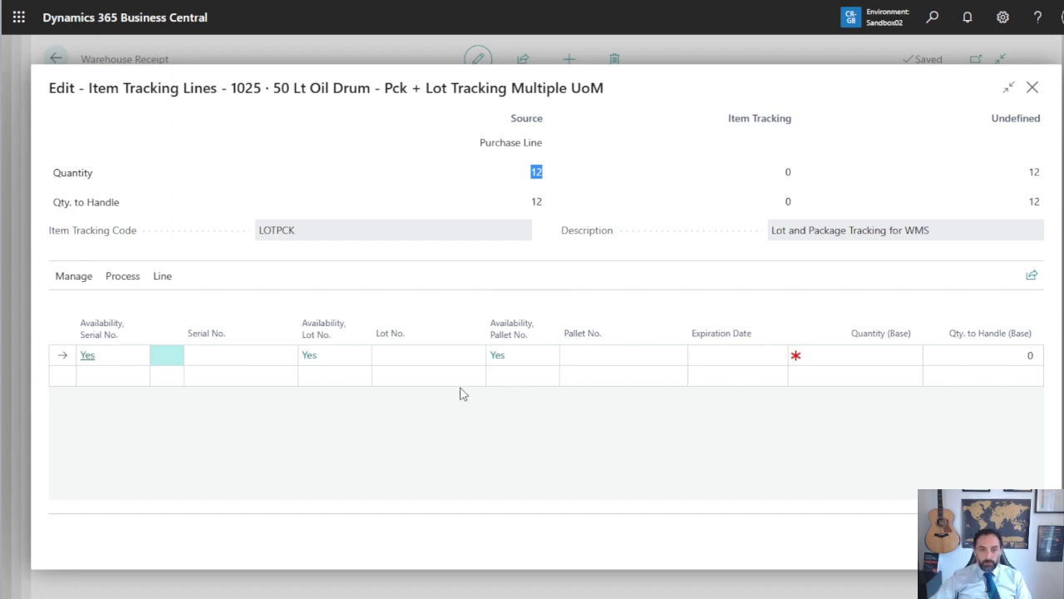
{"action": "left_click", "coordinate": [435, 358]}
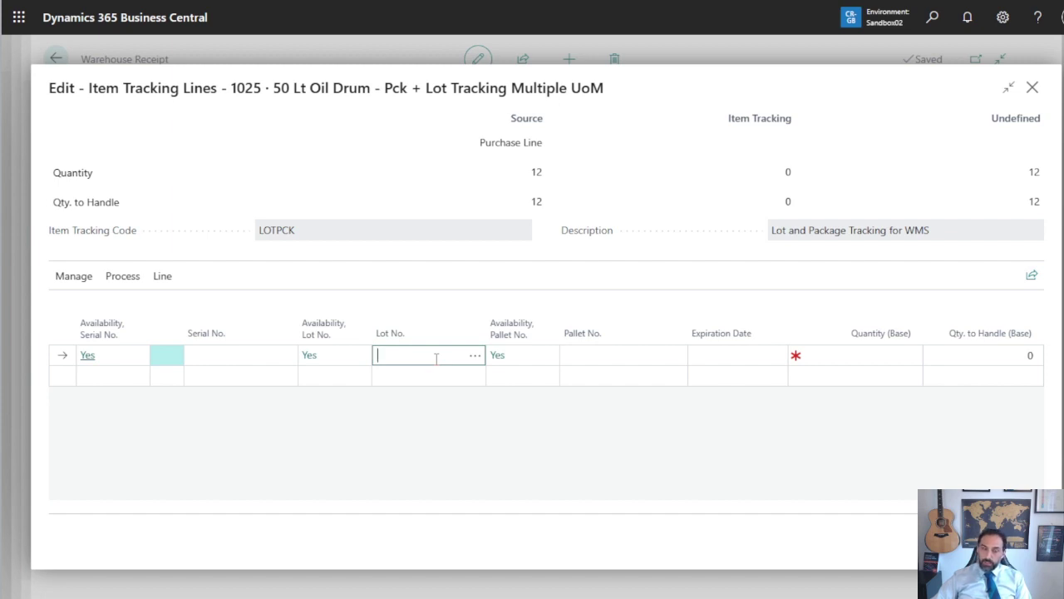
{"action": "left_click", "coordinate": [138, 282]}
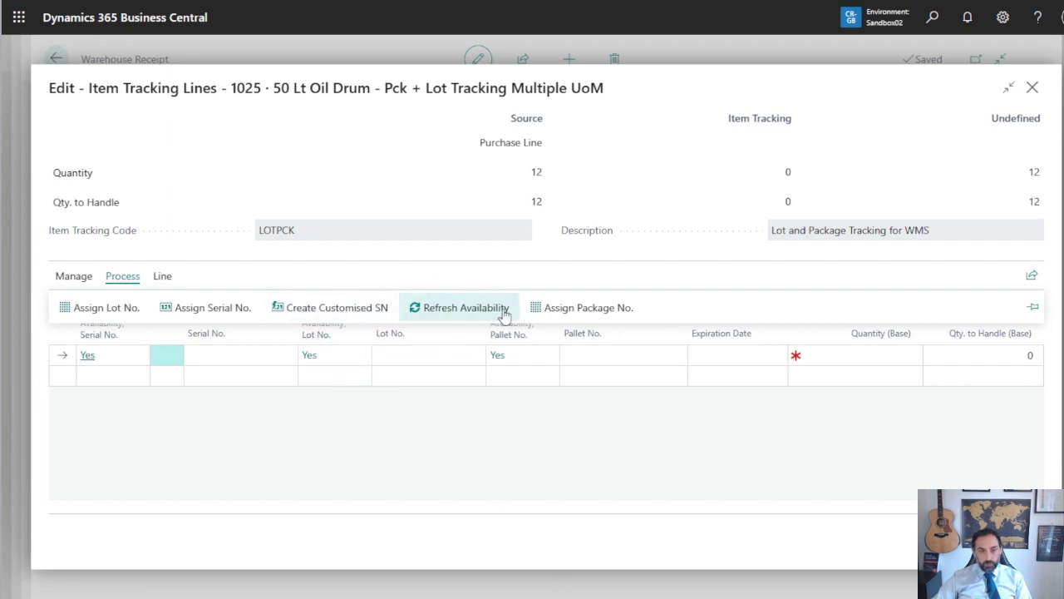
{"action": "left_click", "coordinate": [581, 309]}
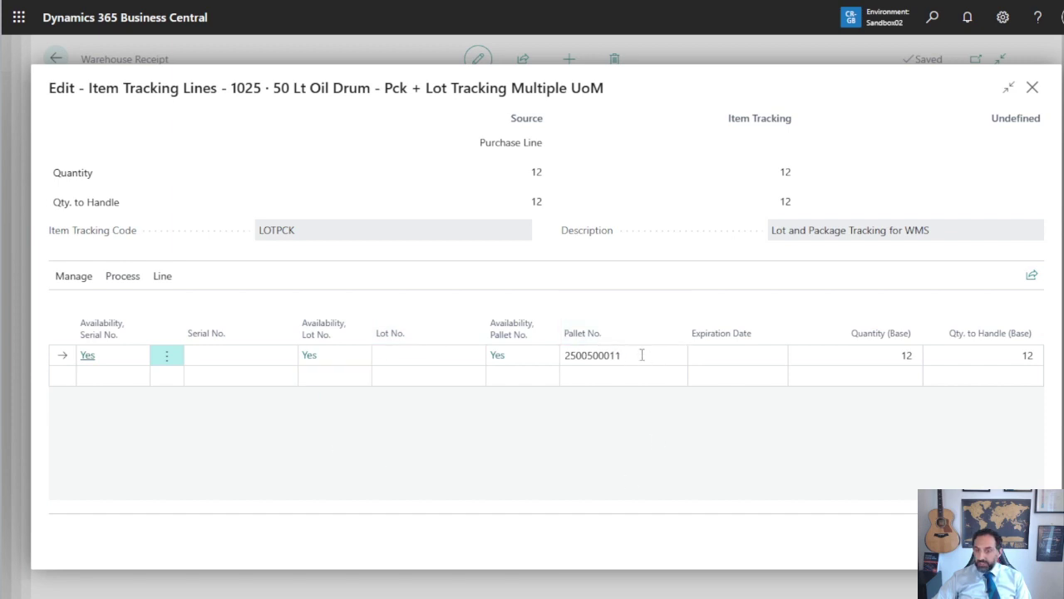
Set the base quantity of the first pallet's tracking line to 6
{"action": "left_click", "coordinate": [855, 353]}
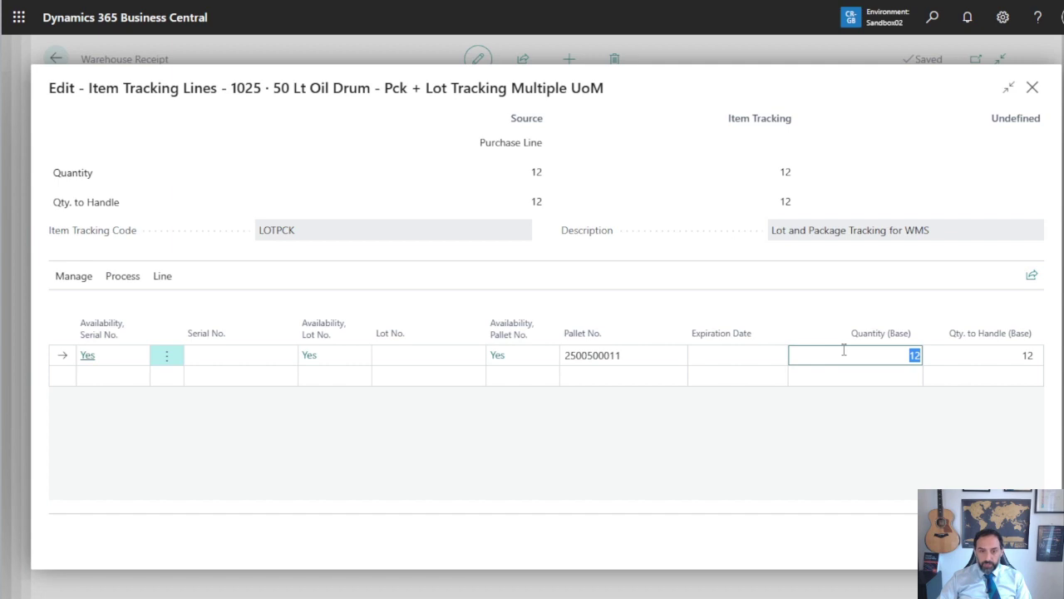
{"action": "type", "text": "6"}
{"action": "key", "text": "Tab"}
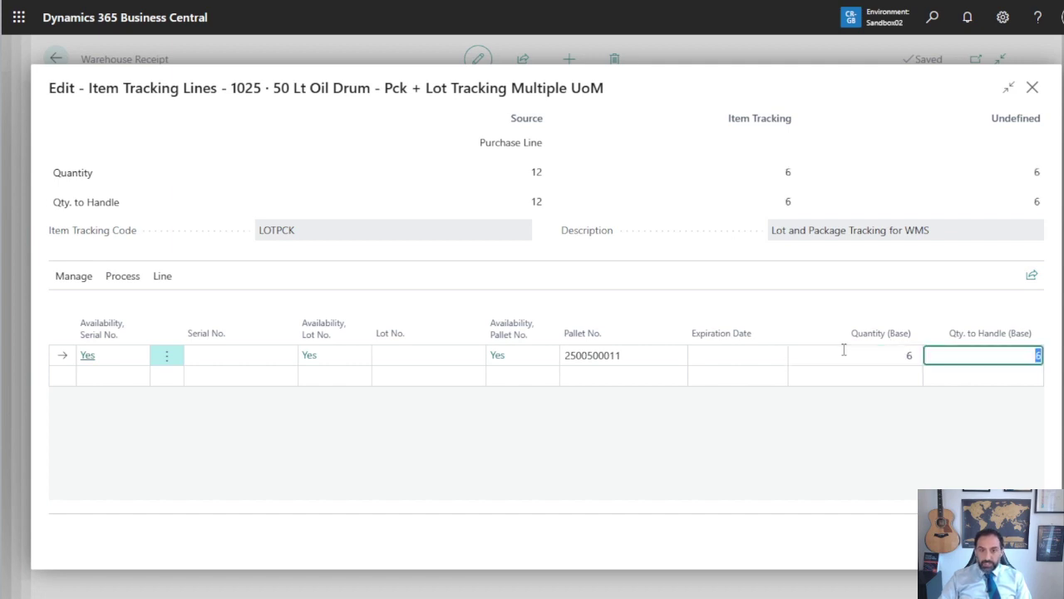
Enter lot number 202510 on the first pallet's tracking line
{"action": "key", "text": "shift+Tab"}
{"action": "key", "text": "shift+Tab"}
{"action": "key", "text": "shift+Tab"}
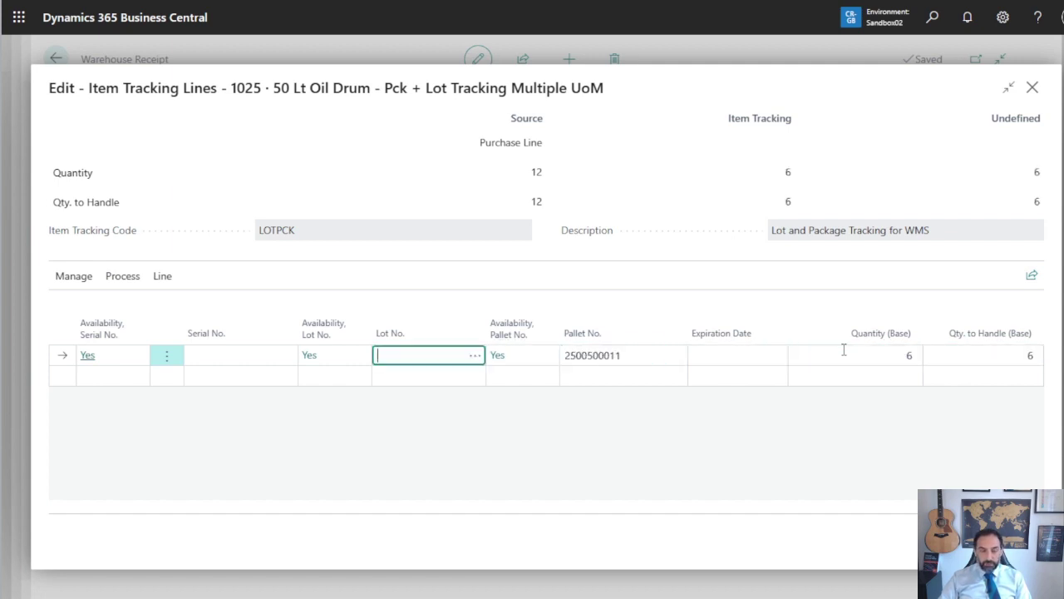
{"action": "type", "text": "20"}
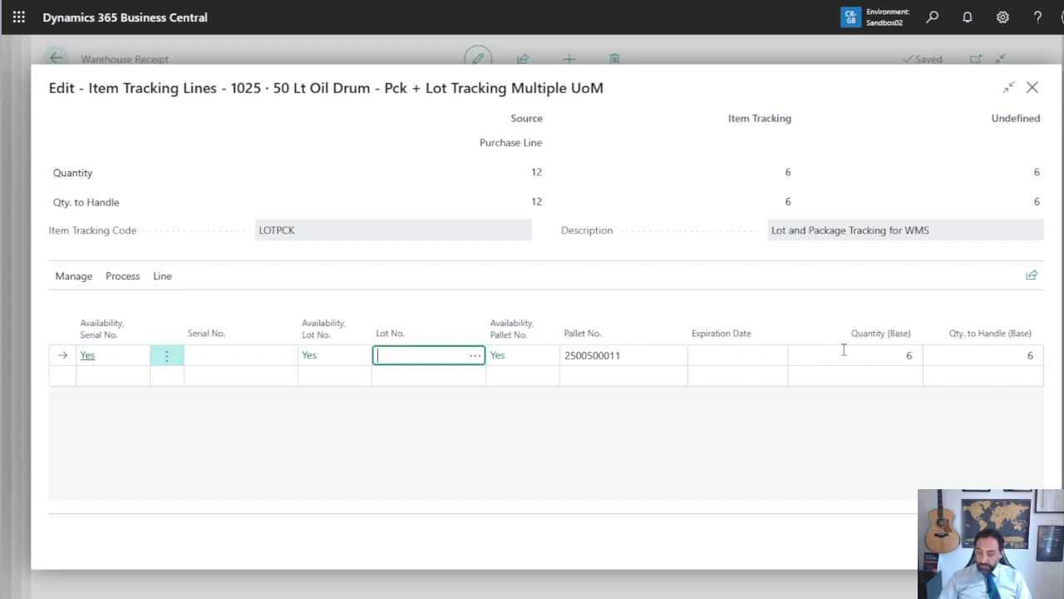
{"action": "type", "text": "2510"}
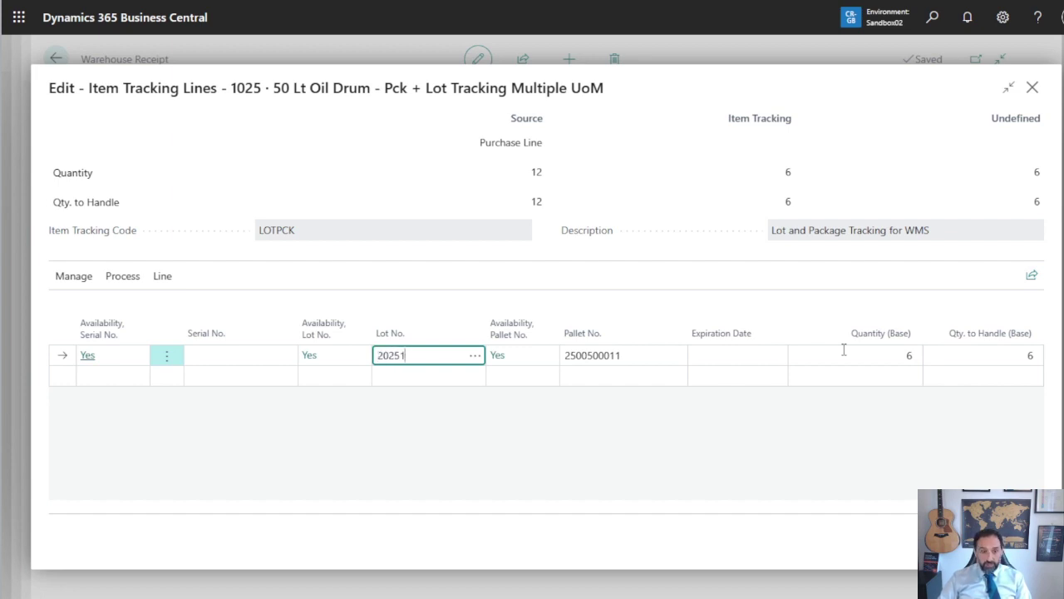
{"action": "key", "text": "Tab"}
{"action": "key", "text": "Tab"}
{"action": "key", "text": "Tab"}
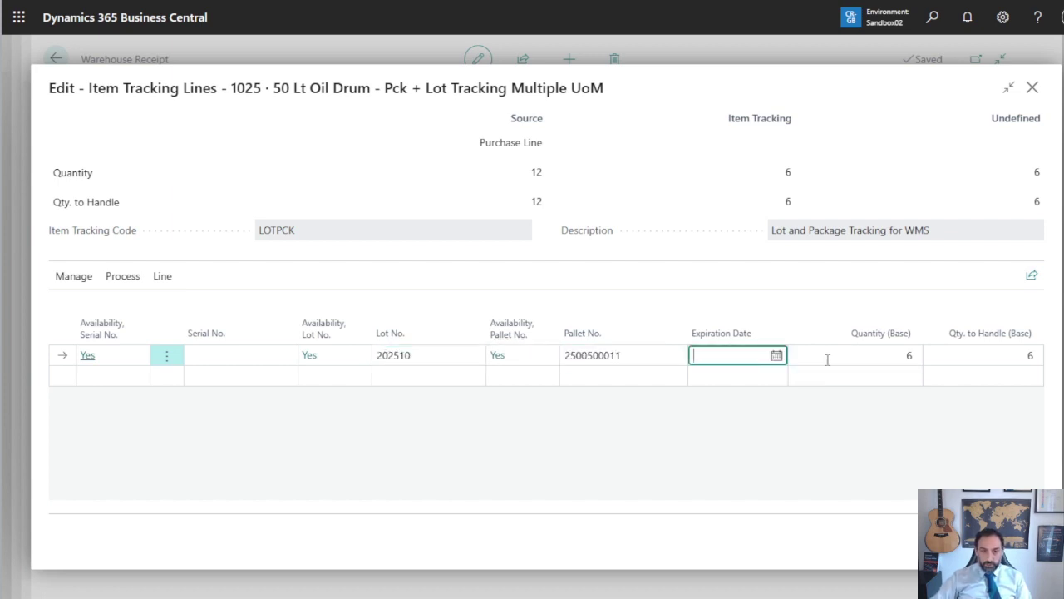
Set the expiration date on the first pallet's tracking line to 31/10/2025
{"action": "left_click", "coordinate": [776, 356]}
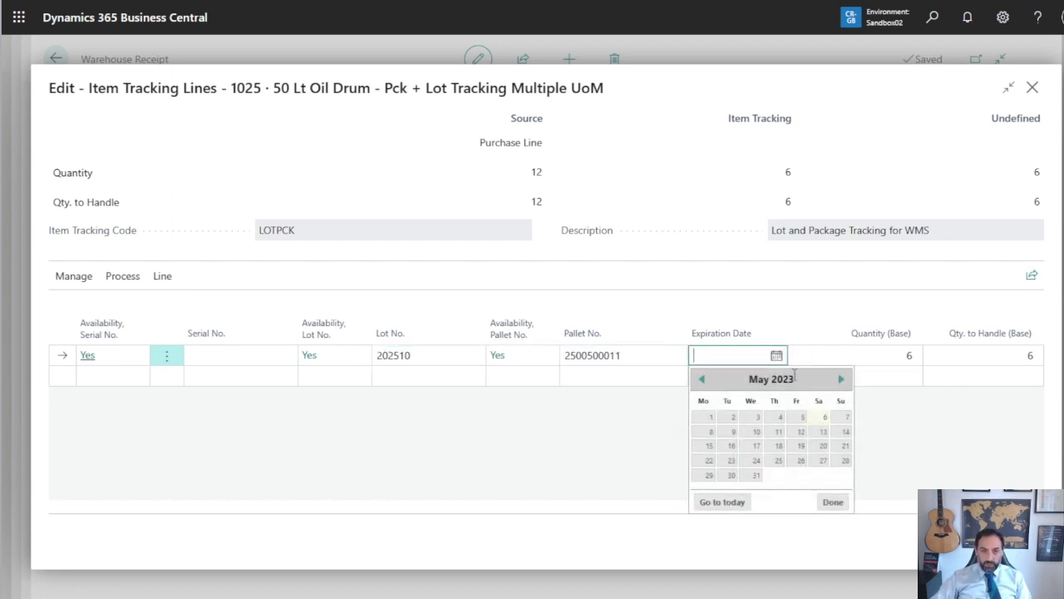
{"action": "left_click", "coordinate": [841, 380]}
{"action": "left_click", "coordinate": [841, 379]}
{"action": "left_click", "coordinate": [841, 379]}
{"action": "left_click", "coordinate": [841, 379]}
{"action": "left_click", "coordinate": [842, 380]}
{"action": "left_click", "coordinate": [842, 379]}
{"action": "double_click", "coordinate": [842, 379]}
{"action": "double_click", "coordinate": [842, 379]}
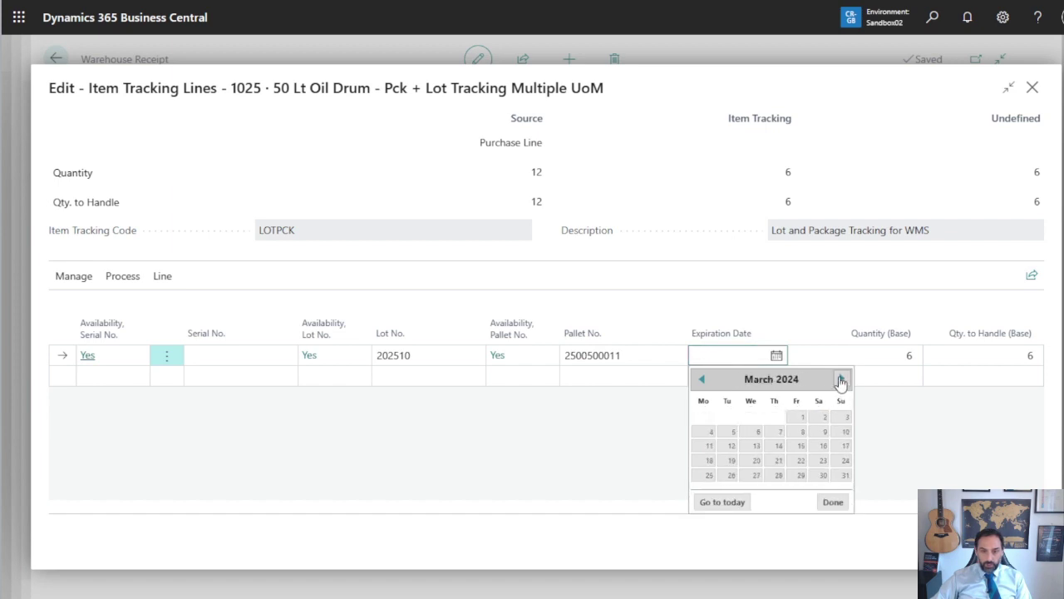
{"action": "double_click", "coordinate": [842, 379]}
{"action": "double_click", "coordinate": [842, 379]}
{"action": "double_click", "coordinate": [842, 379]}
{"action": "left_click", "coordinate": [841, 379]}
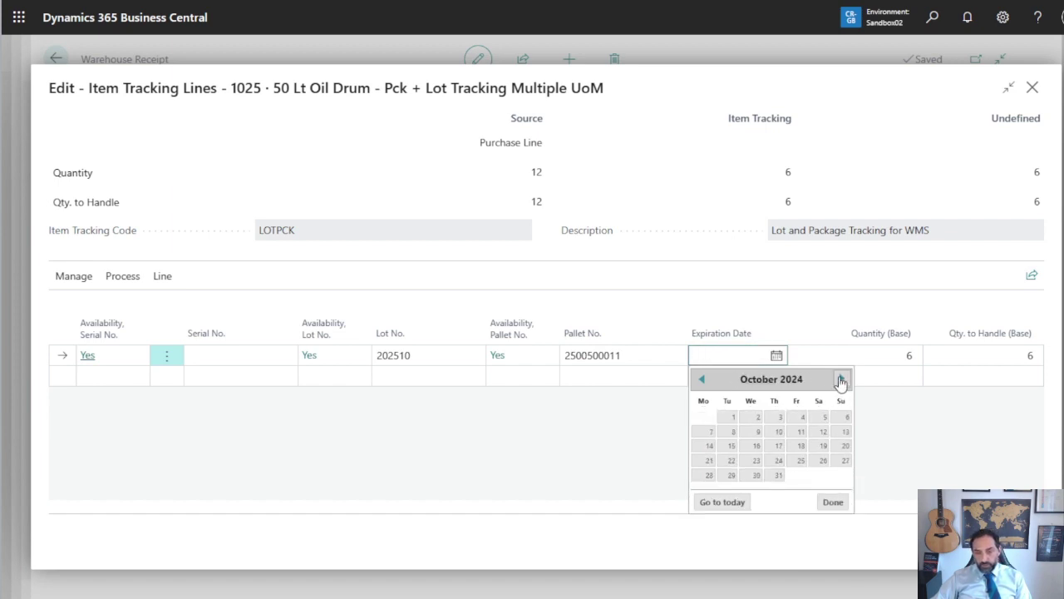
{"action": "left_click", "coordinate": [841, 379]}
{"action": "double_click", "coordinate": [842, 379]}
{"action": "left_click", "coordinate": [842, 379]}
{"action": "left_click", "coordinate": [842, 379]}
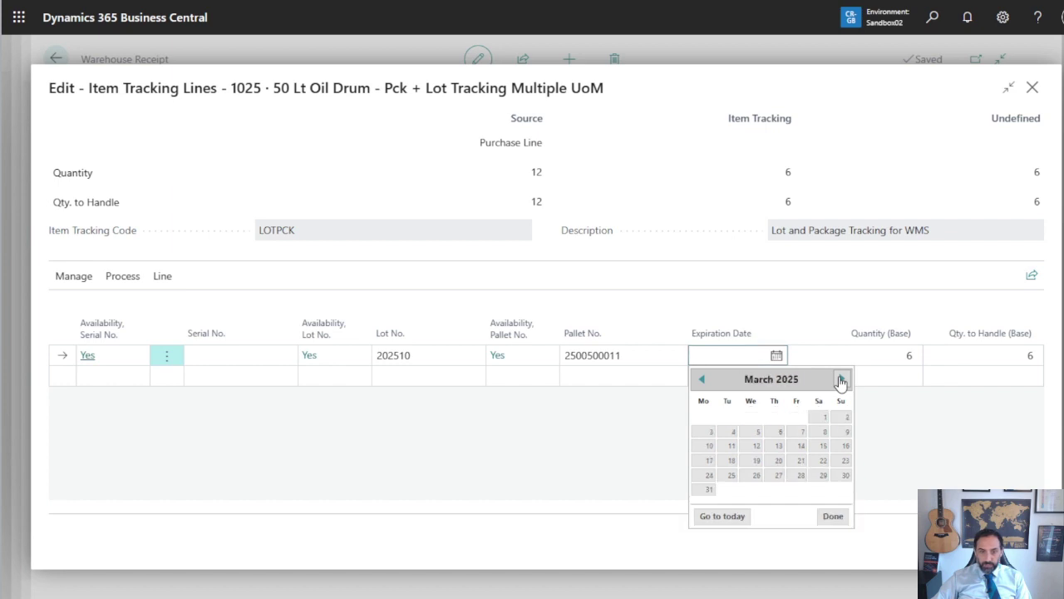
{"action": "double_click", "coordinate": [841, 379]}
{"action": "left_click", "coordinate": [841, 379]}
{"action": "double_click", "coordinate": [842, 379]}
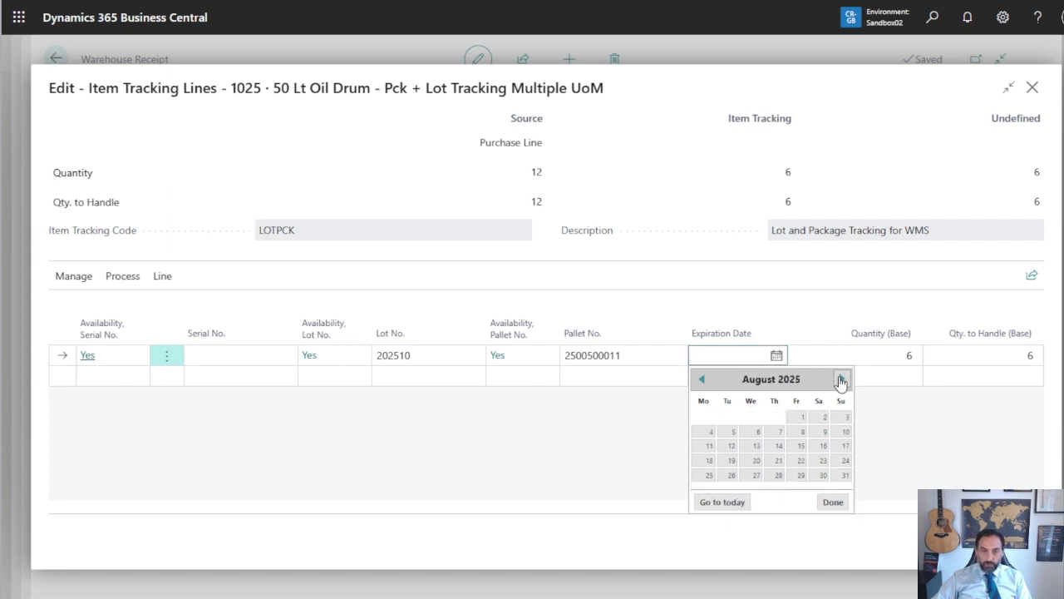
{"action": "left_click", "coordinate": [842, 380]}
{"action": "left_click", "coordinate": [842, 379]}
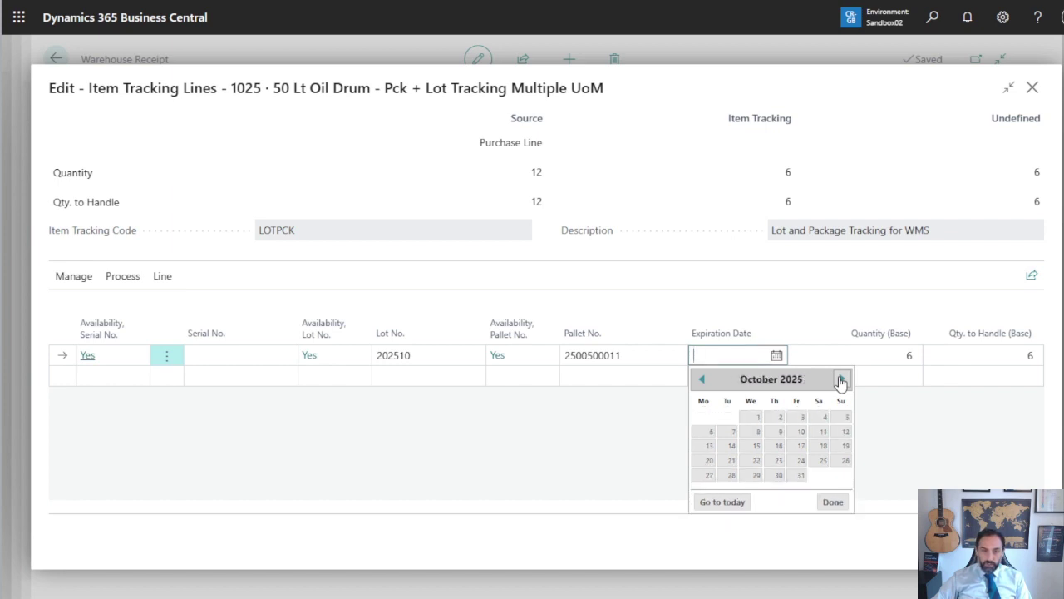
{"action": "left_click", "coordinate": [801, 477]}
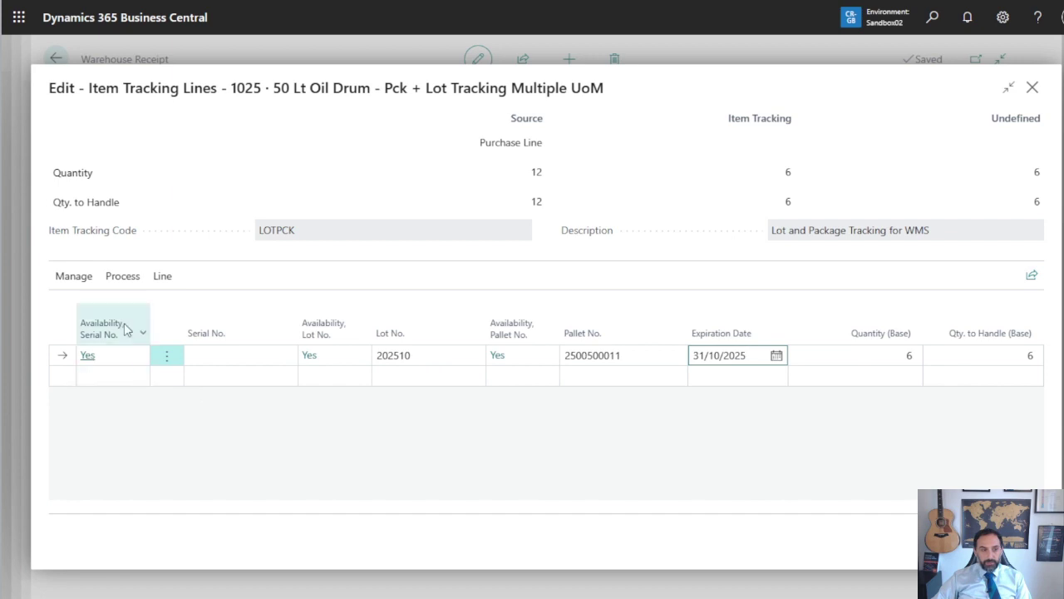
Start a second item tracking line for the second pallet, ready for number assignment
{"action": "left_click", "coordinate": [122, 276]}
{"action": "left_click", "coordinate": [67, 375]}
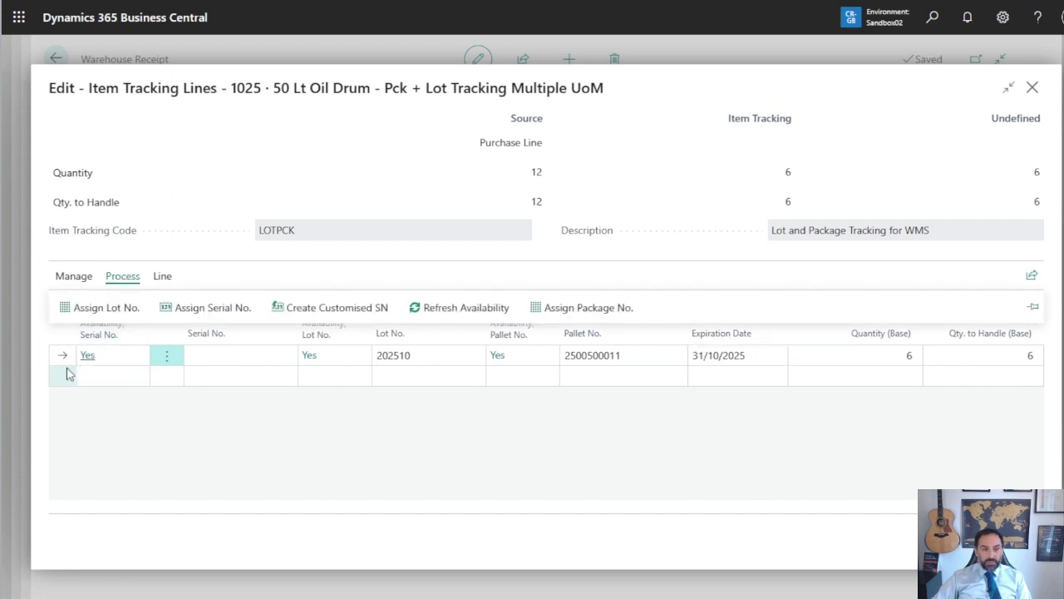
{"action": "left_click", "coordinate": [122, 278]}
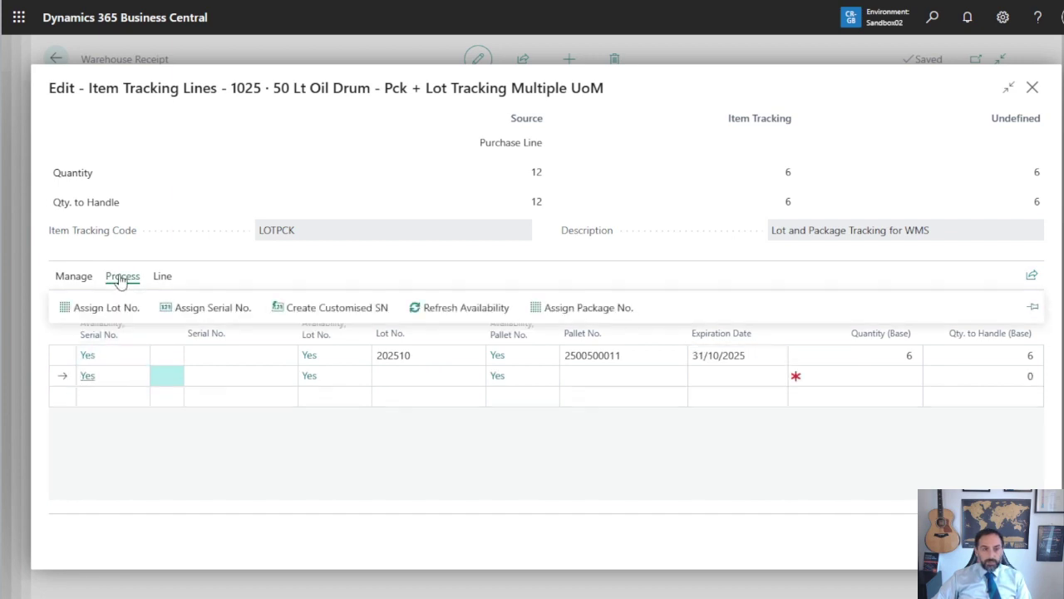
Assign a new package number to the second item tracking line and set its base quantity to 3
{"action": "left_click", "coordinate": [534, 314]}
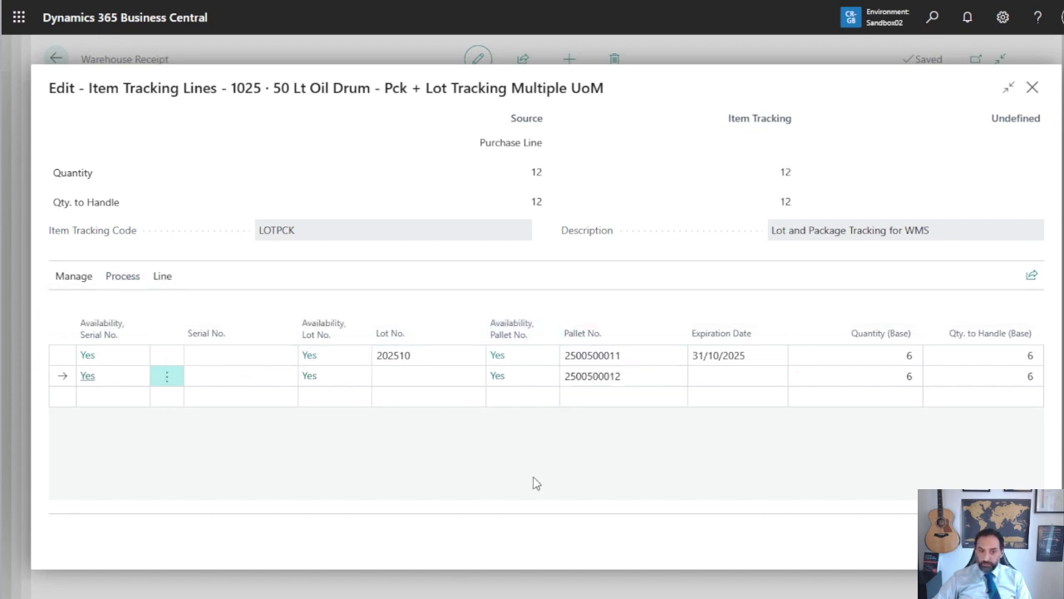
{"action": "left_click", "coordinate": [885, 377]}
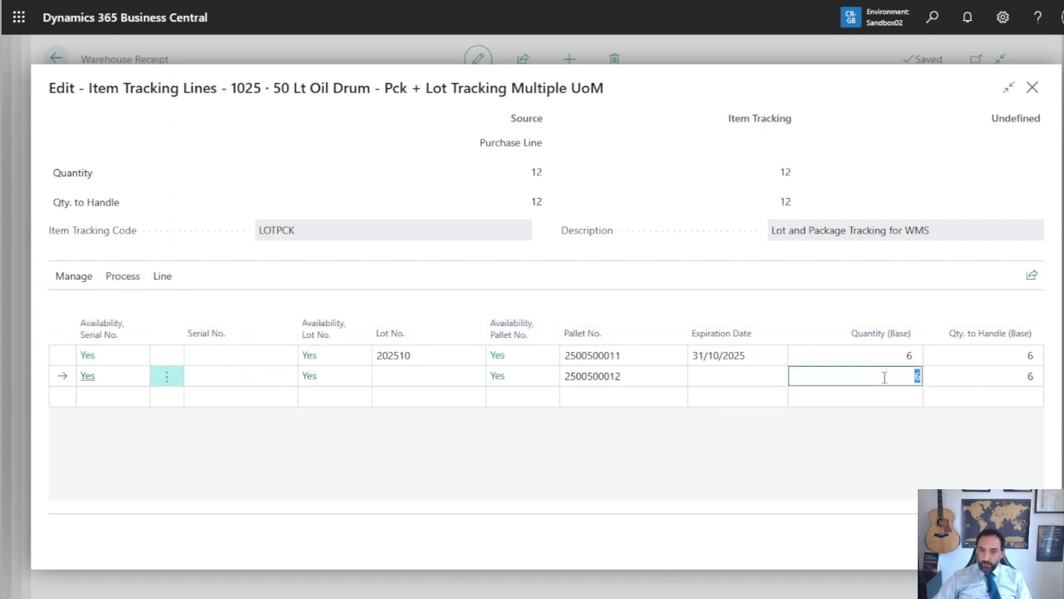
{"action": "type", "text": "3"}
Enter lot number 202509 and expiration date 30/09/2025 on the second tracking line
{"action": "key", "text": "shift+Tab"}
{"action": "key", "text": "shift+Tab"}
{"action": "key", "text": "shift+Tab"}
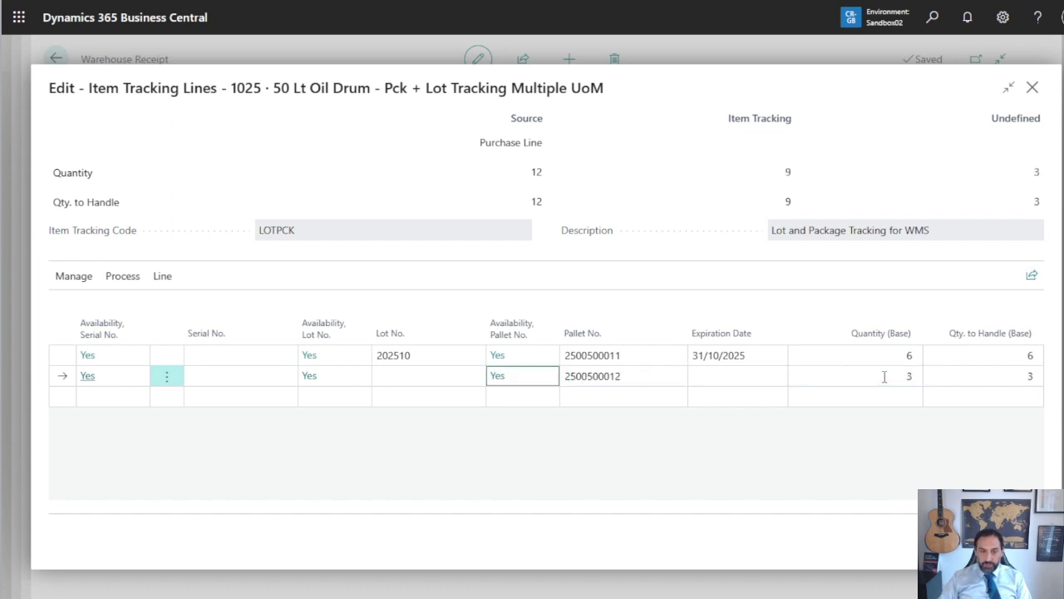
{"action": "type", "text": "2"}
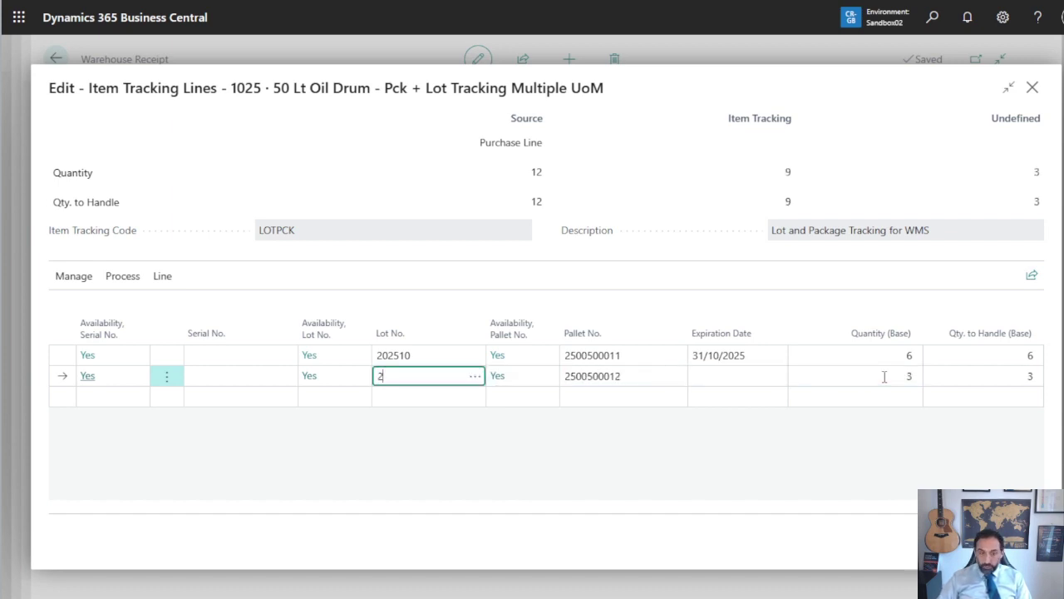
{"action": "type", "text": "02509"}
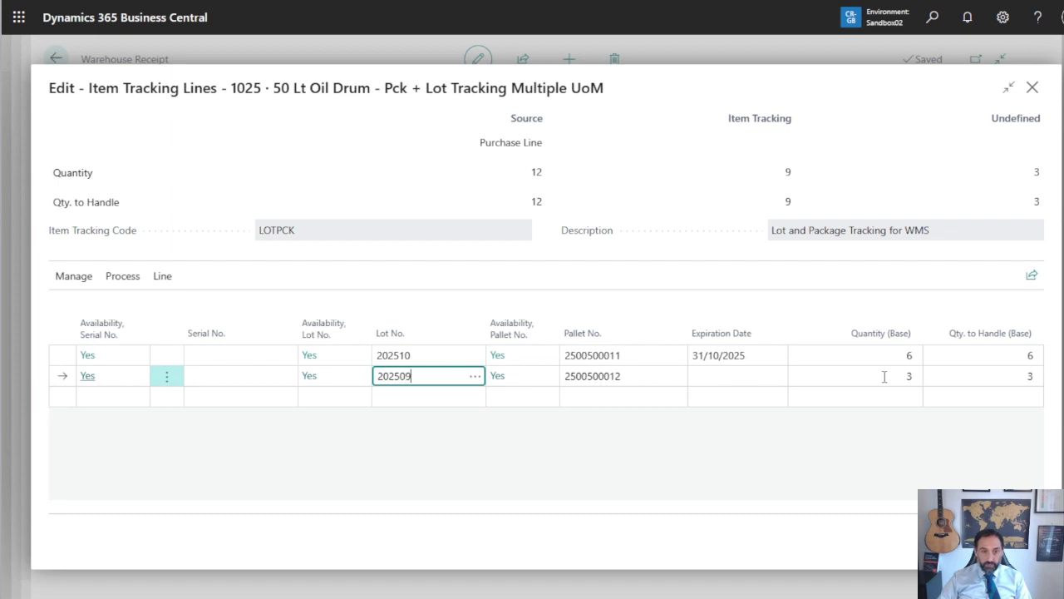
{"action": "key", "text": "Tab"}
{"action": "key", "text": "Tab"}
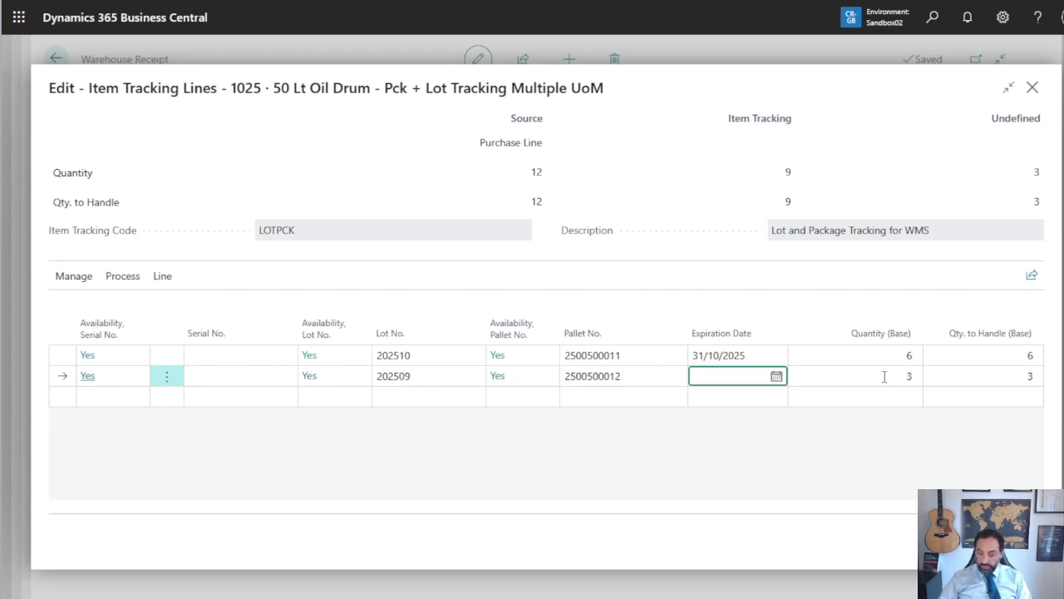
{"action": "type", "text": "30/09/2025"}
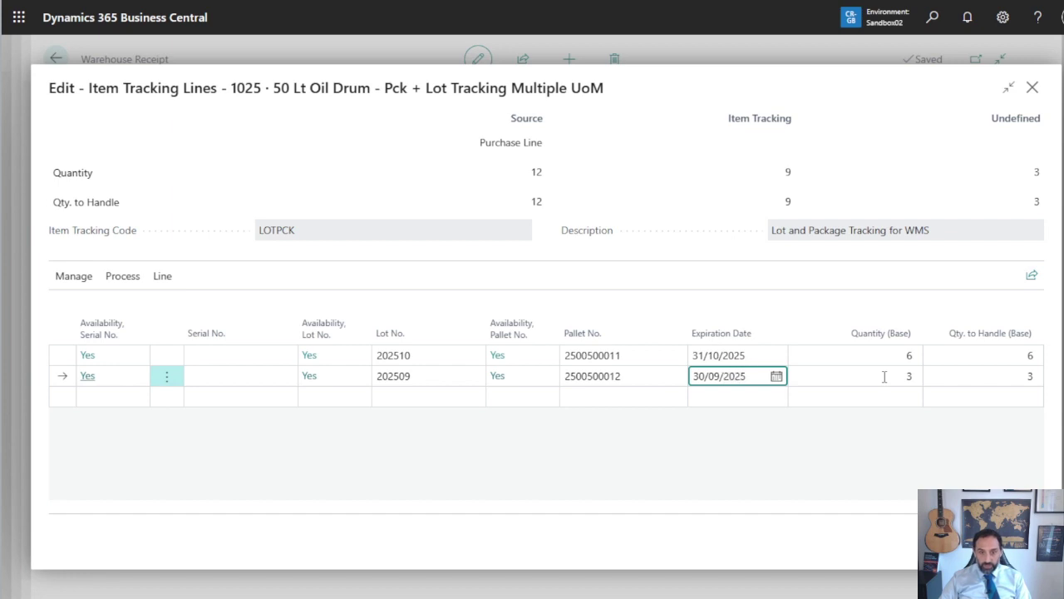
{"action": "key", "text": "Down"}
{"action": "key", "text": "shift+Tab"}
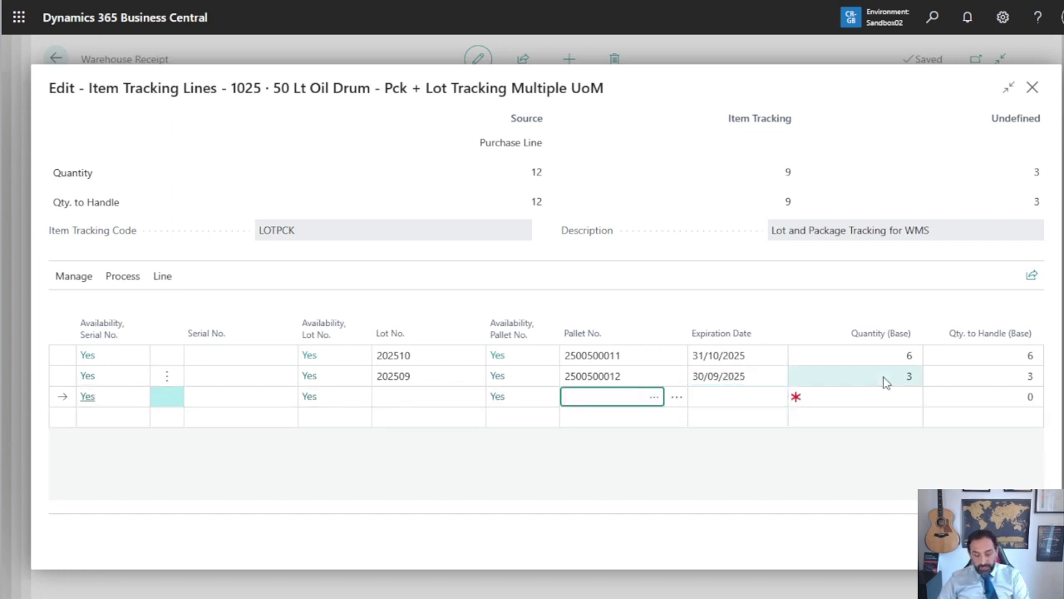
{"action": "key", "text": "F8"}
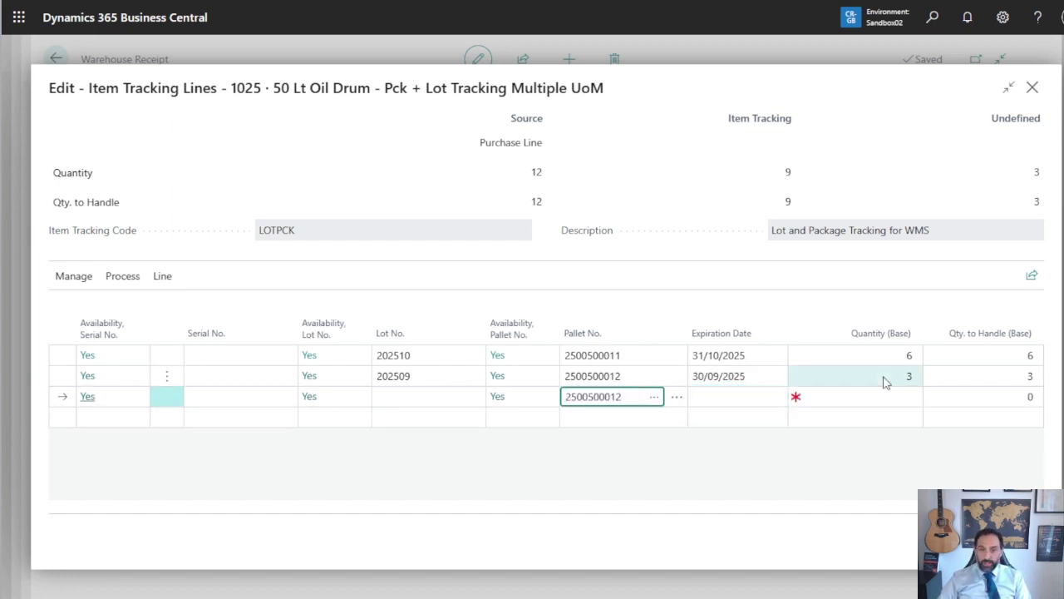
{"action": "key", "text": "Tab"}
{"action": "key", "text": "shift+Tab"}
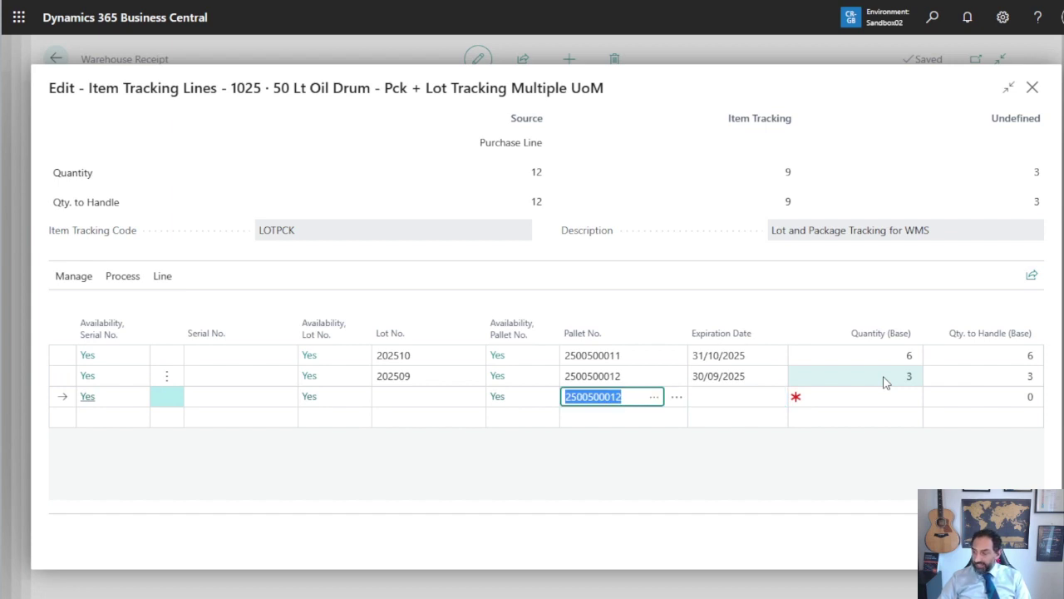
{"action": "key", "text": "Up"}
{"action": "key", "text": "Down"}
{"action": "key", "text": "Up"}
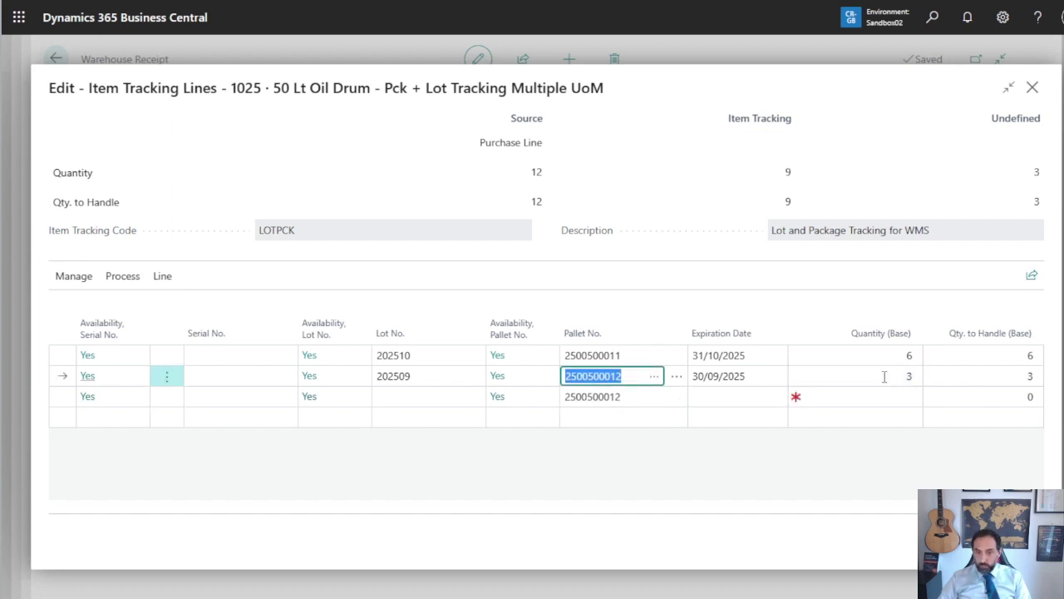
{"action": "key", "text": "Up"}
{"action": "key", "text": "Tab"}
{"action": "key", "text": "Tab"}
{"action": "key", "text": "shift+Tab"}
{"action": "key", "text": "shift+Tab"}
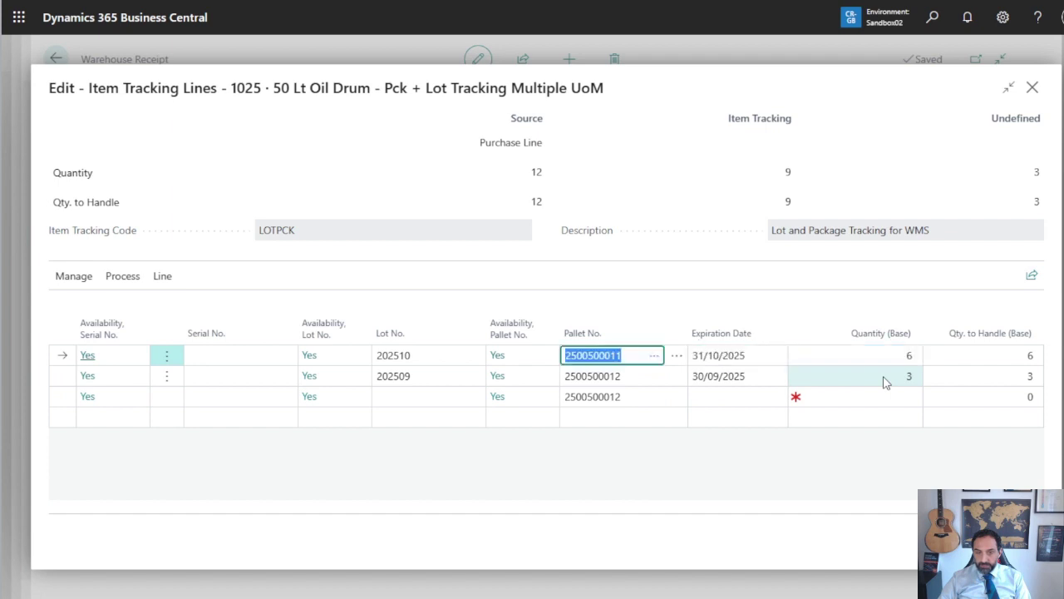
{"action": "key", "text": "Down"}
{"action": "key", "text": "Down"}
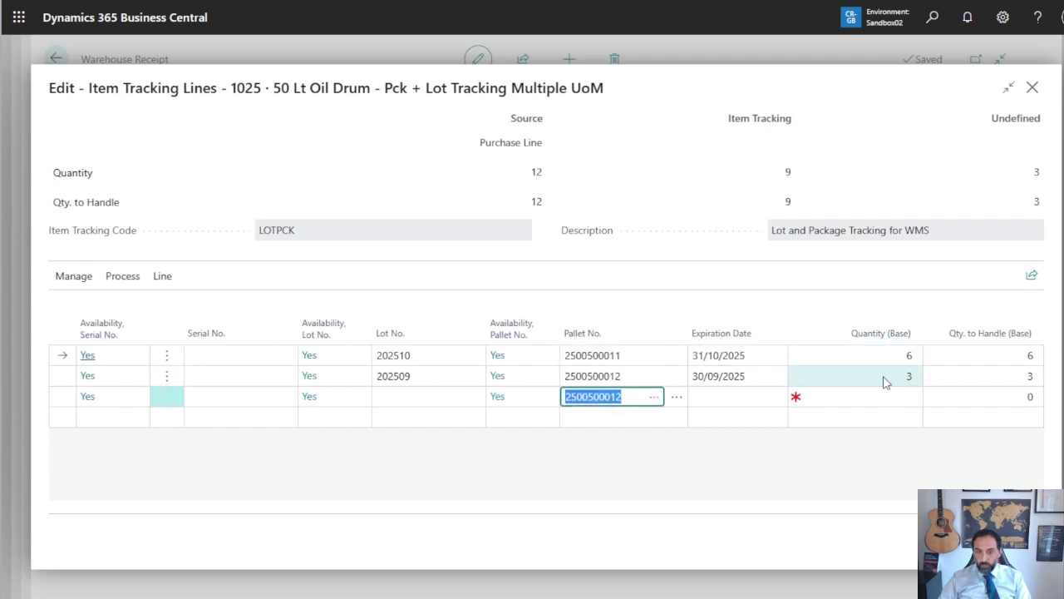
{"action": "key", "text": "Up"}
{"action": "key", "text": "Tab"}
{"action": "key", "text": "Down"}
Enter lot number 202508 on the third tracking line
{"action": "key", "text": "shift+Tab"}
{"action": "key", "text": "shift+Tab"}
{"action": "key", "text": "shift+Tab"}
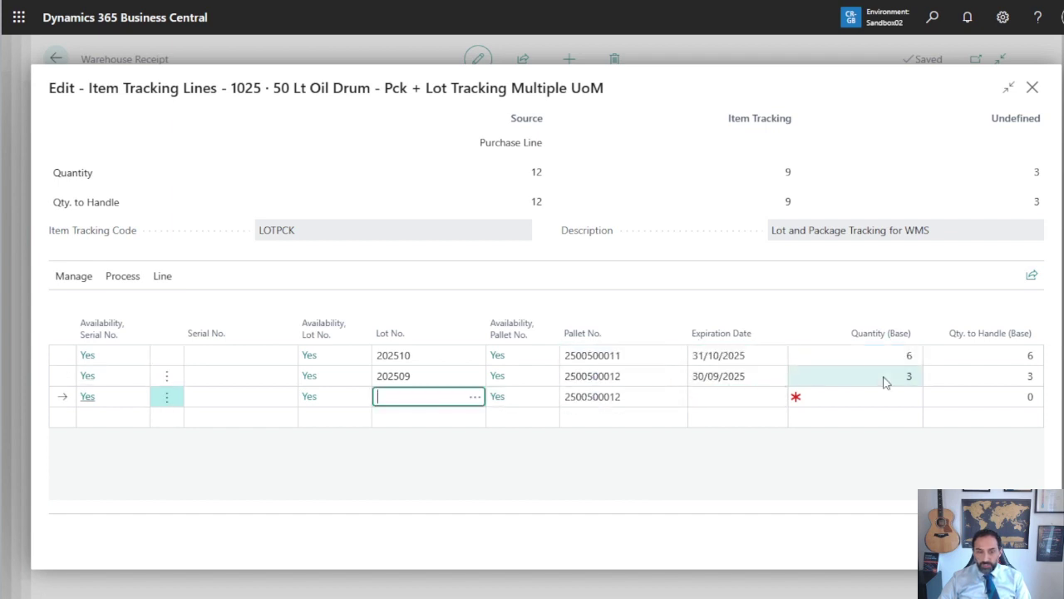
{"action": "type", "text": "205"}
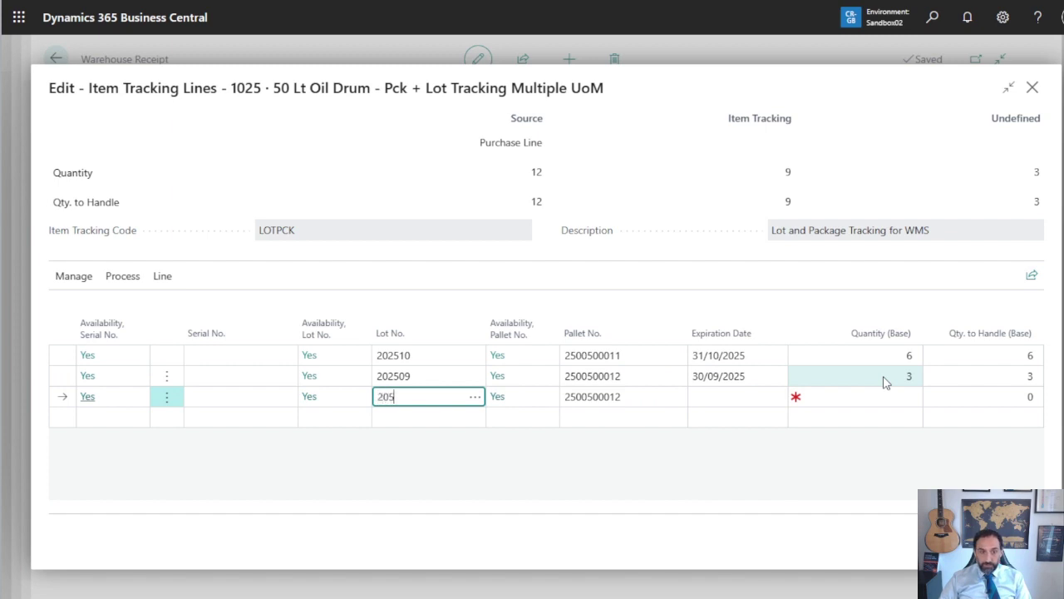
{"action": "key", "text": "BackSpace"}
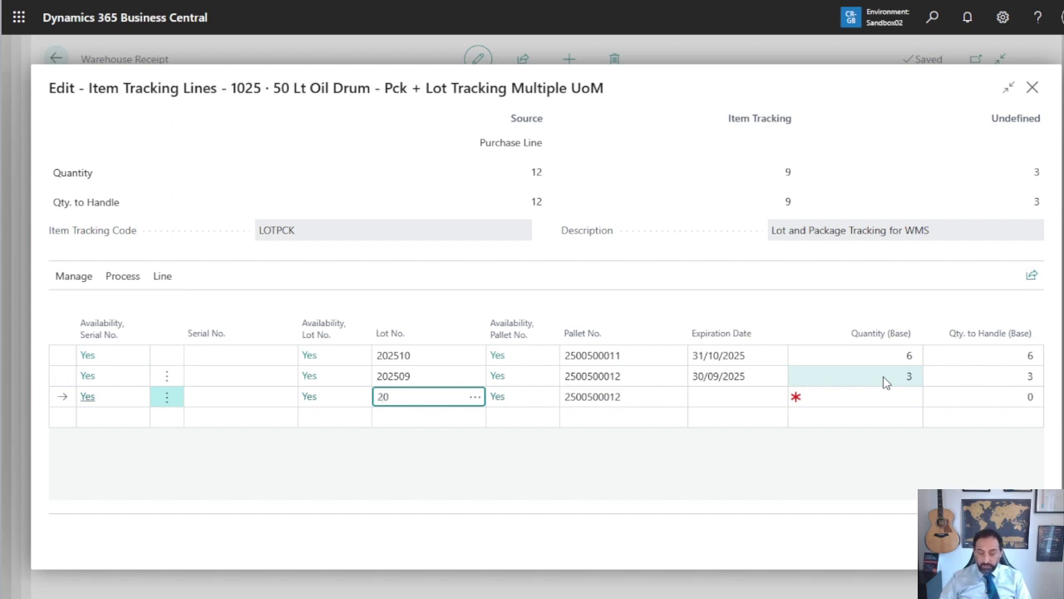
{"action": "type", "text": "25"}
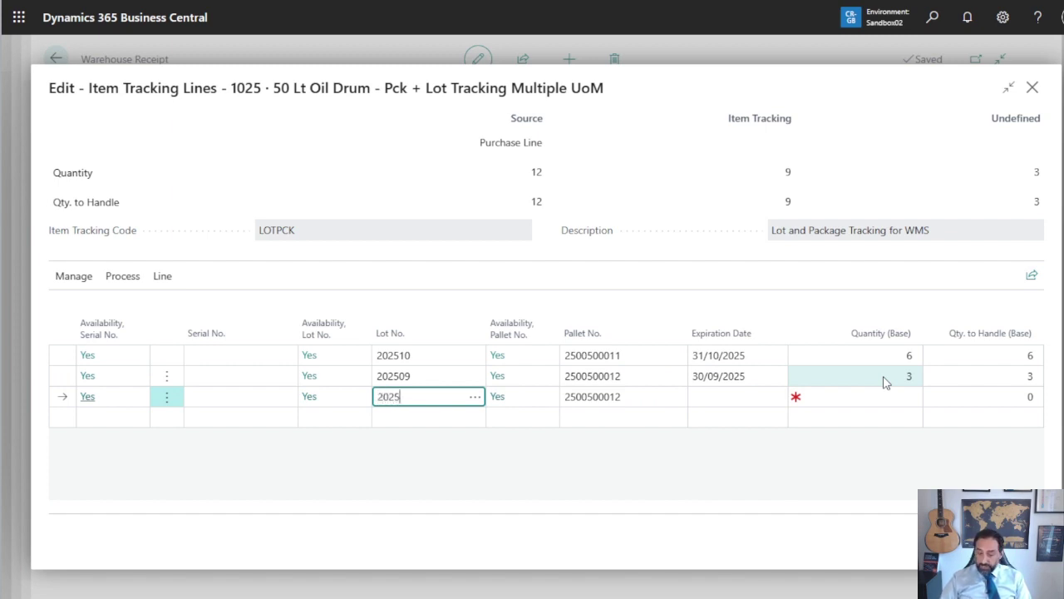
{"action": "type", "text": "08"}
{"action": "key", "text": "Tab"}
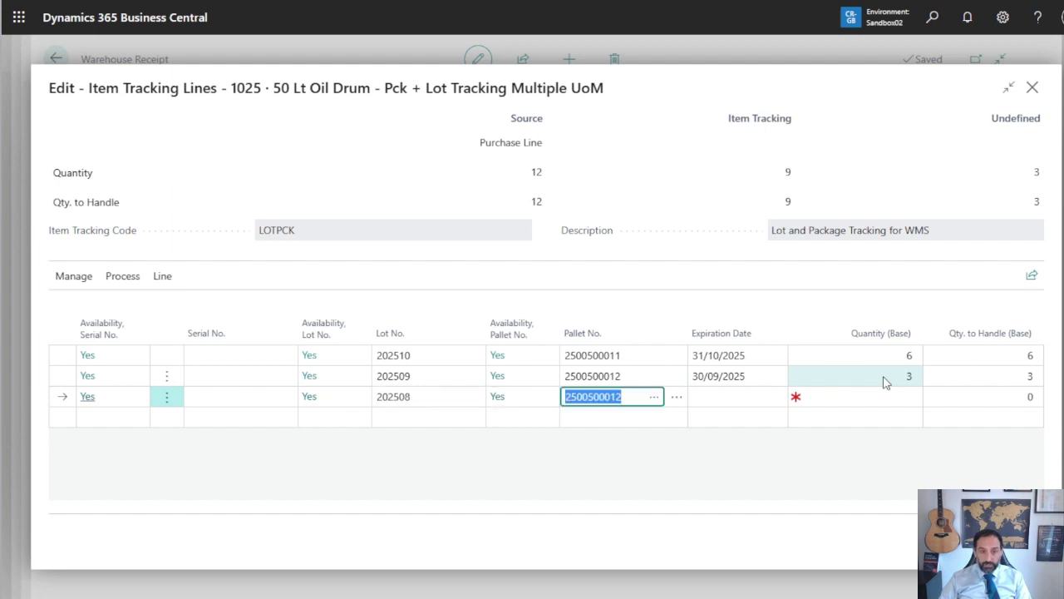
Set the third tracking line's expiration date to 31/08/2025 and its base quantity to 3
{"action": "key", "text": "Tab"}
{"action": "type", "text": "31/08"}
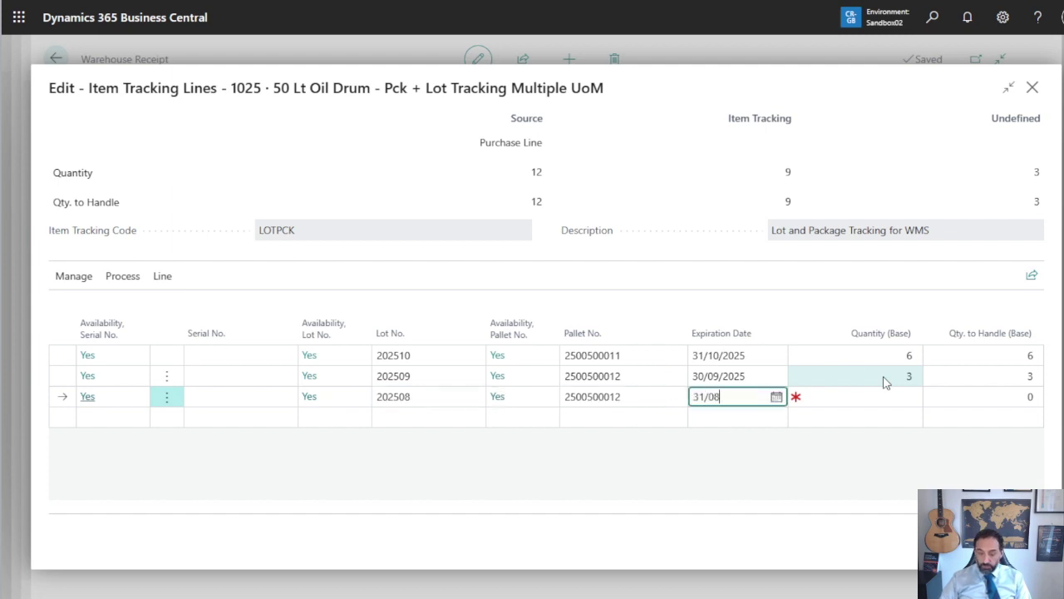
{"action": "type", "text": "/2025"}
{"action": "key", "text": "Tab"}
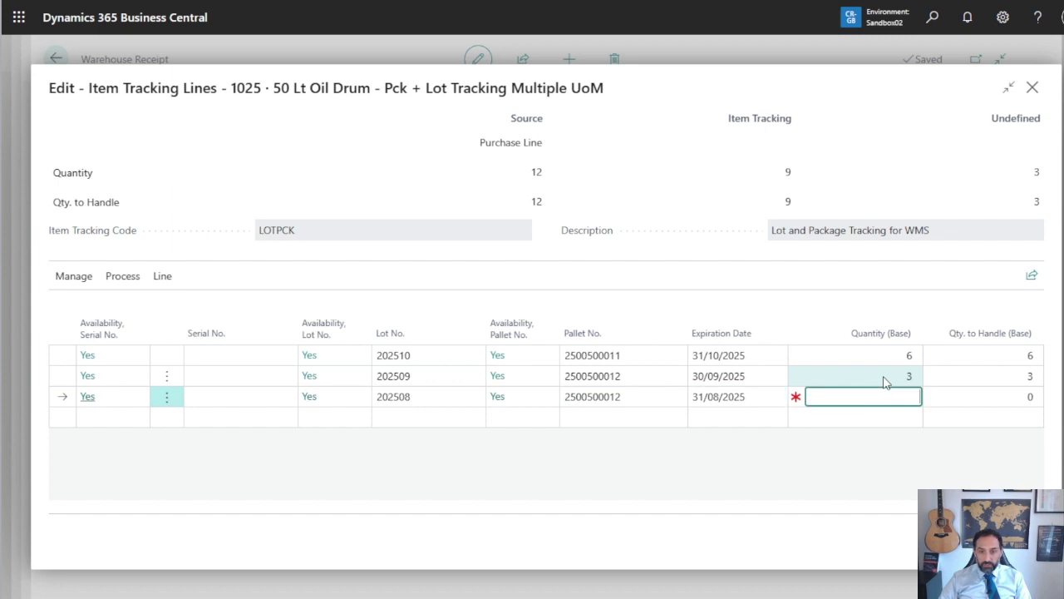
{"action": "type", "text": "3"}
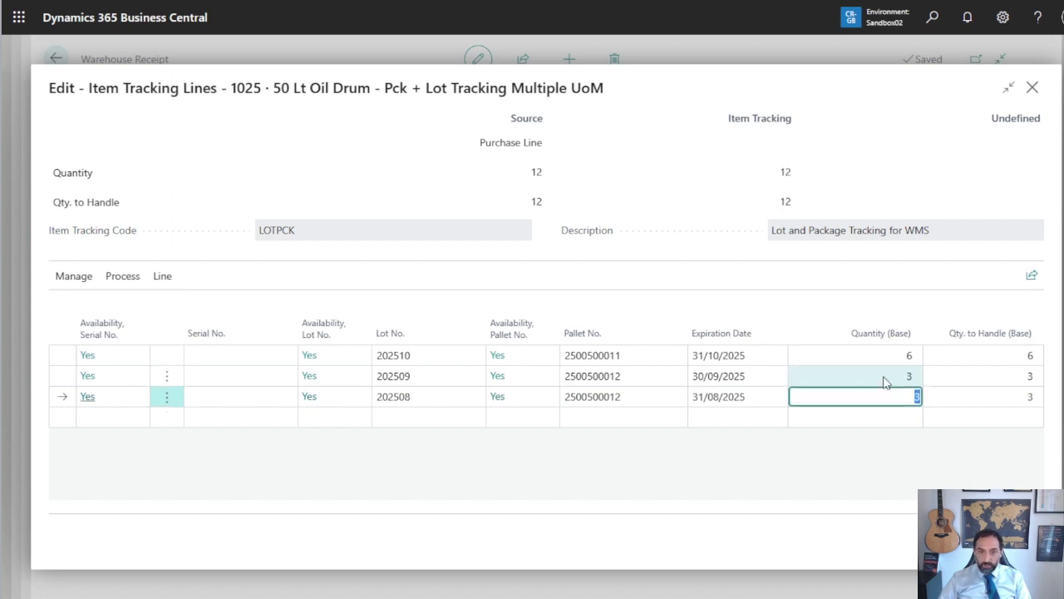
Close the item tracking lines and return to the warehouse receipt
{"action": "key", "text": "Up"}
{"action": "key", "text": "Up"}
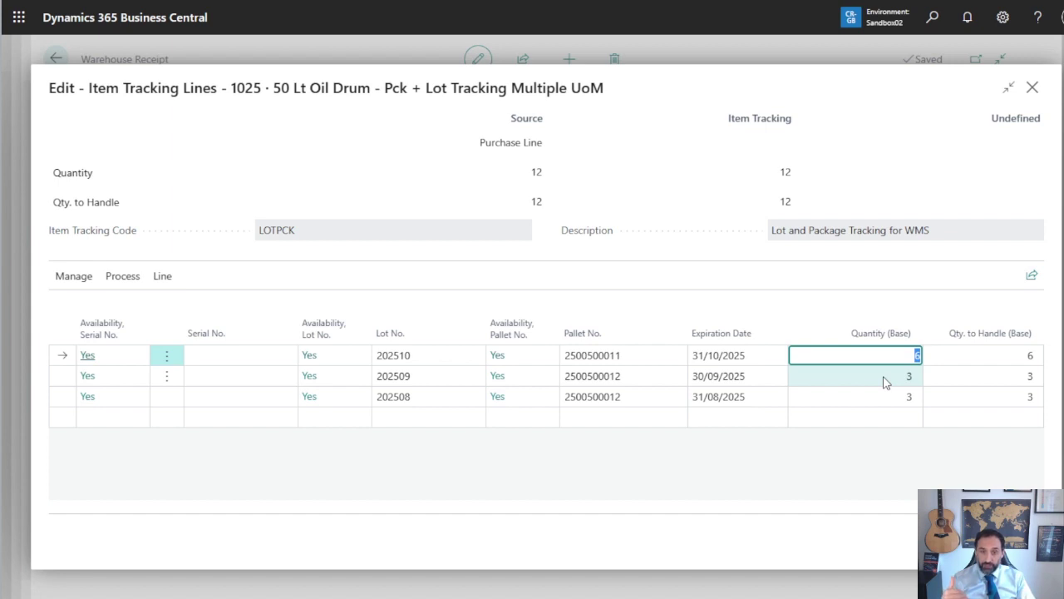
{"action": "left_click", "coordinate": [868, 273]}
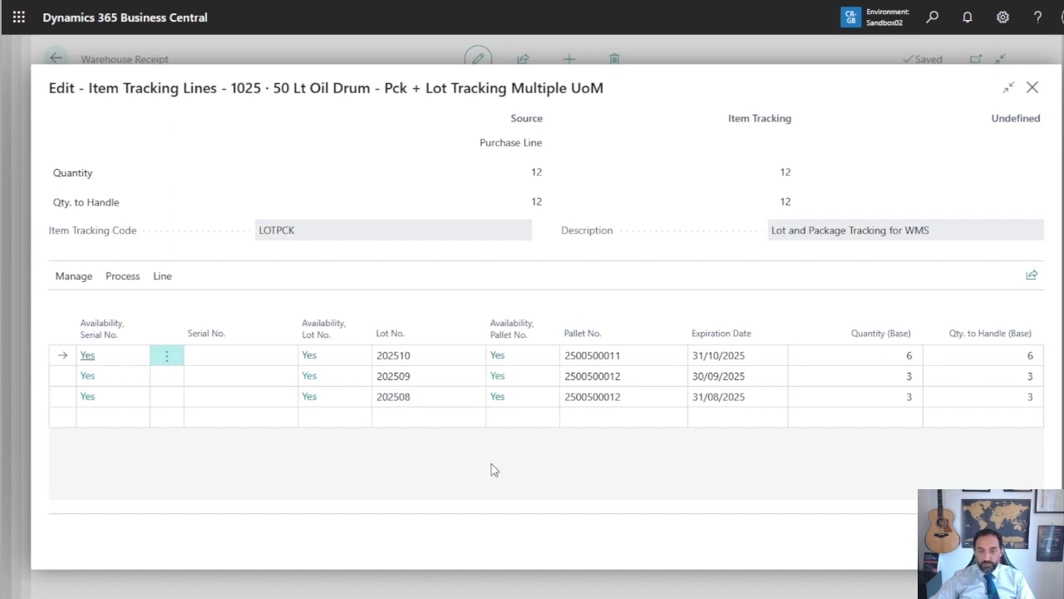
{"action": "key", "text": "Escape"}
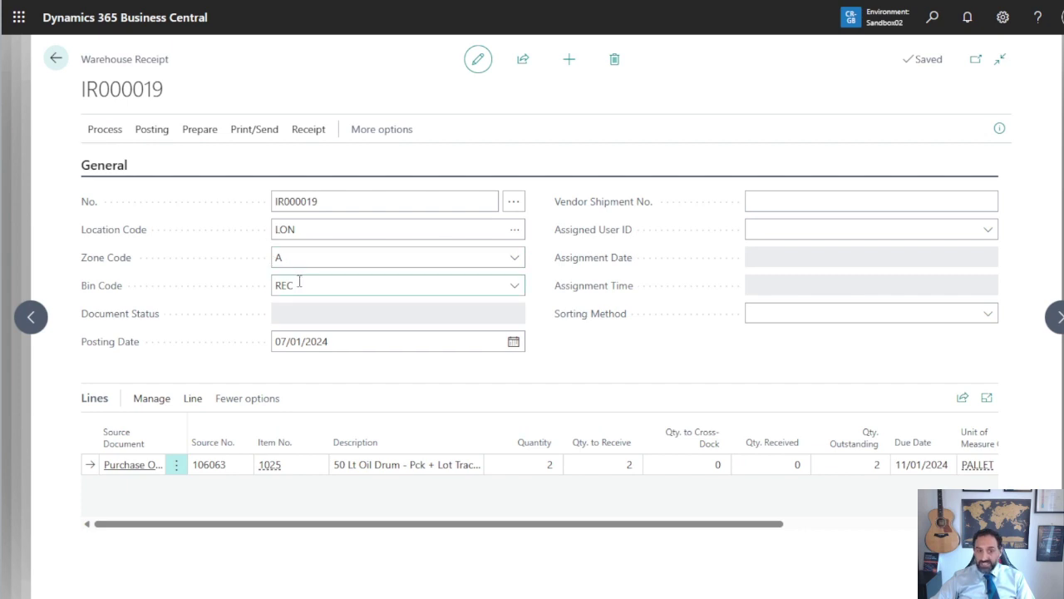
Post warehouse receipt IR000019, confirm the posting and dismiss the resulting message
{"action": "left_click", "coordinate": [137, 131]}
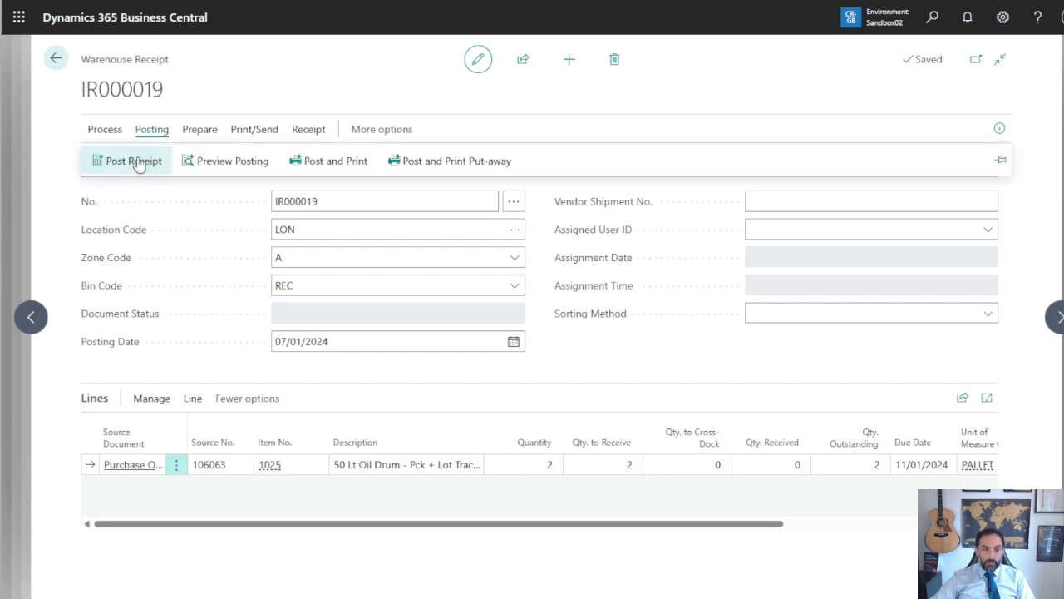
{"action": "left_click", "coordinate": [133, 162]}
{"action": "left_click", "coordinate": [610, 356]}
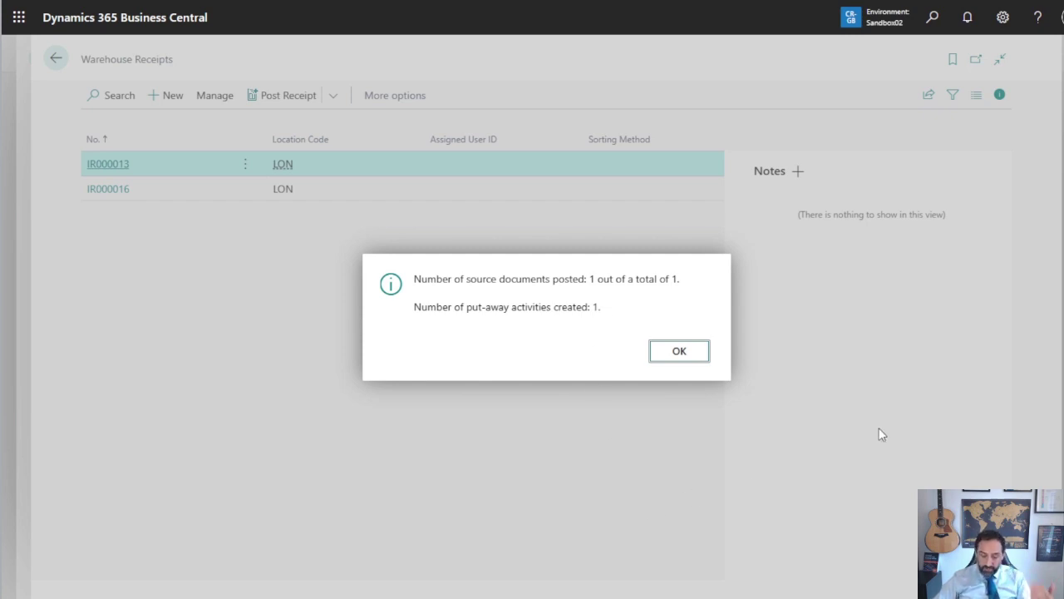
{"action": "left_click", "coordinate": [680, 353]}
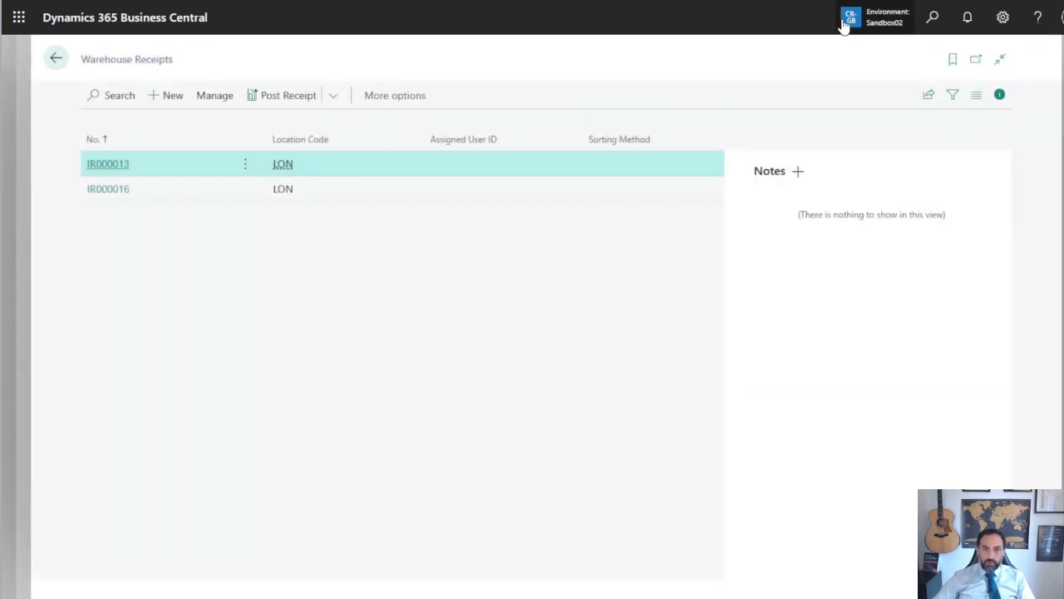
{"action": "left_click", "coordinate": [932, 17]}
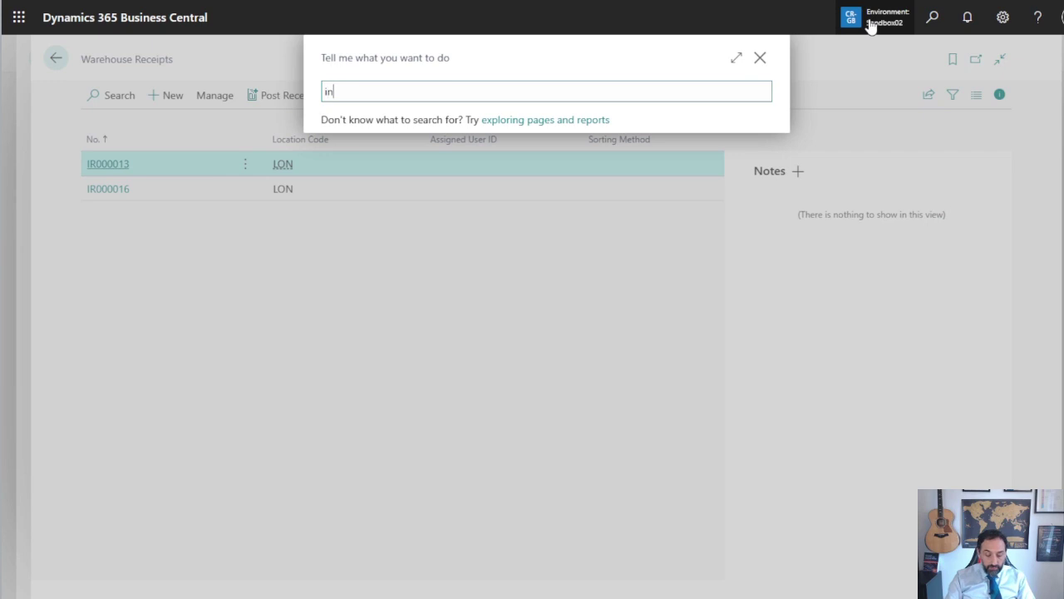
{"action": "type", "text": "inv pu"}
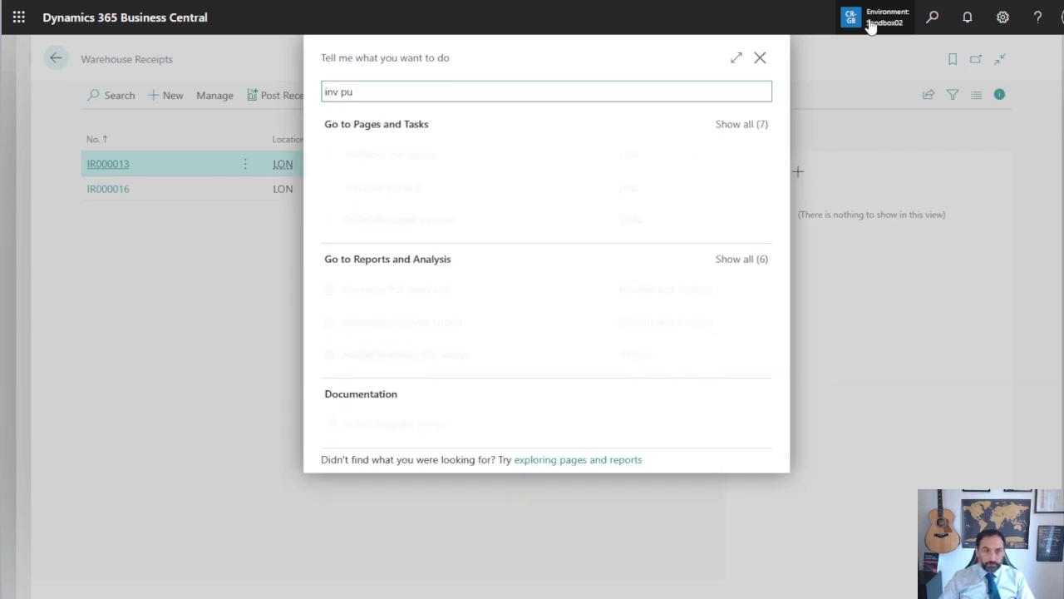
{"action": "key", "text": "Return"}
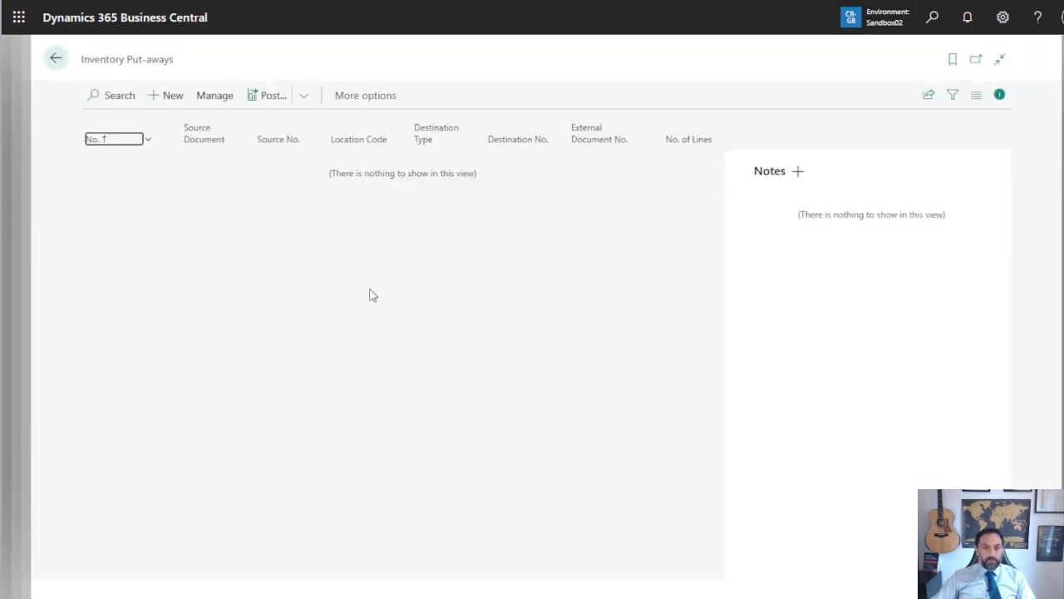
{"action": "left_click", "coordinate": [55, 59]}
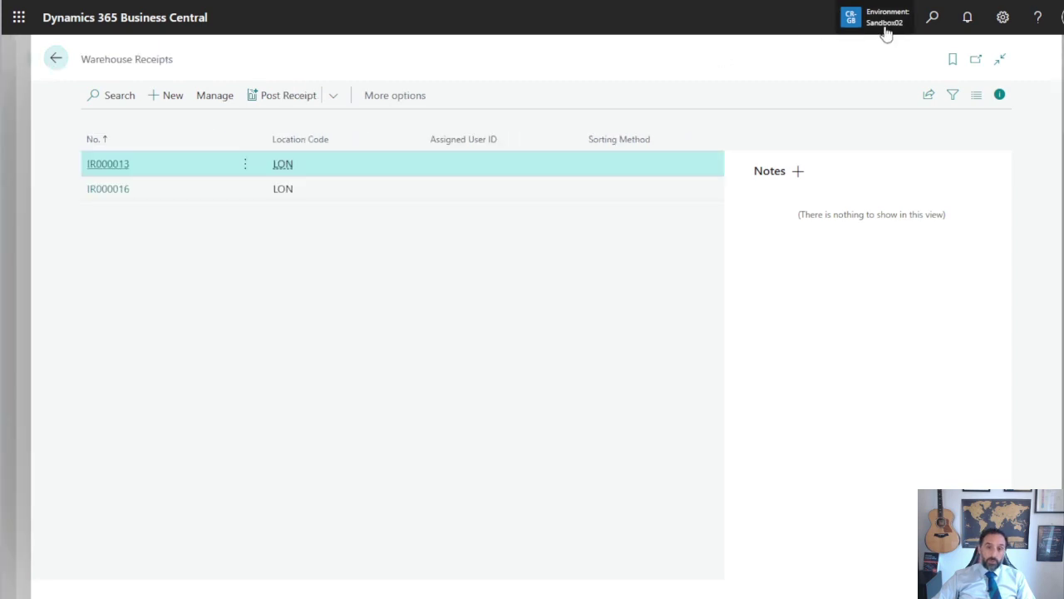
Find the Warehouse Put-aways list with the search "ware pu" and open put-away M0094
{"action": "left_click", "coordinate": [932, 18]}
{"action": "type", "text": "ware pu"}
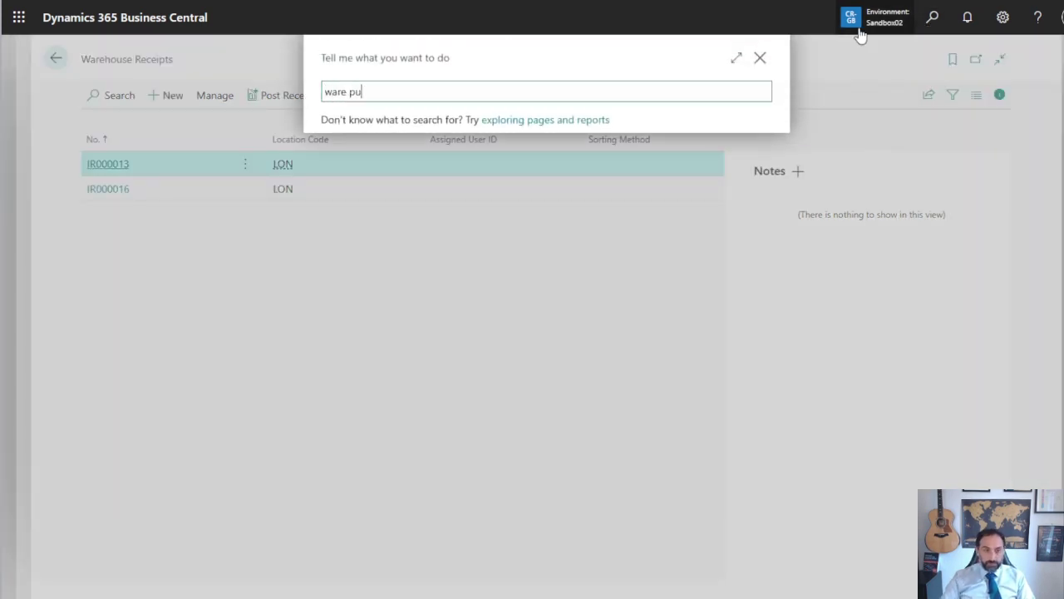
{"action": "key", "text": "Return"}
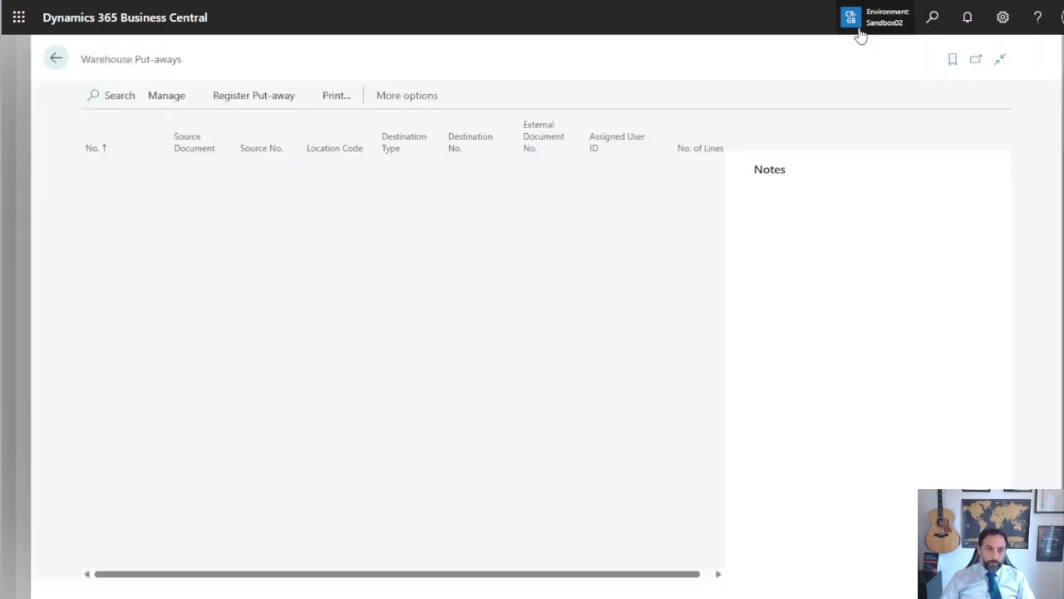
{"action": "left_click", "coordinate": [121, 201]}
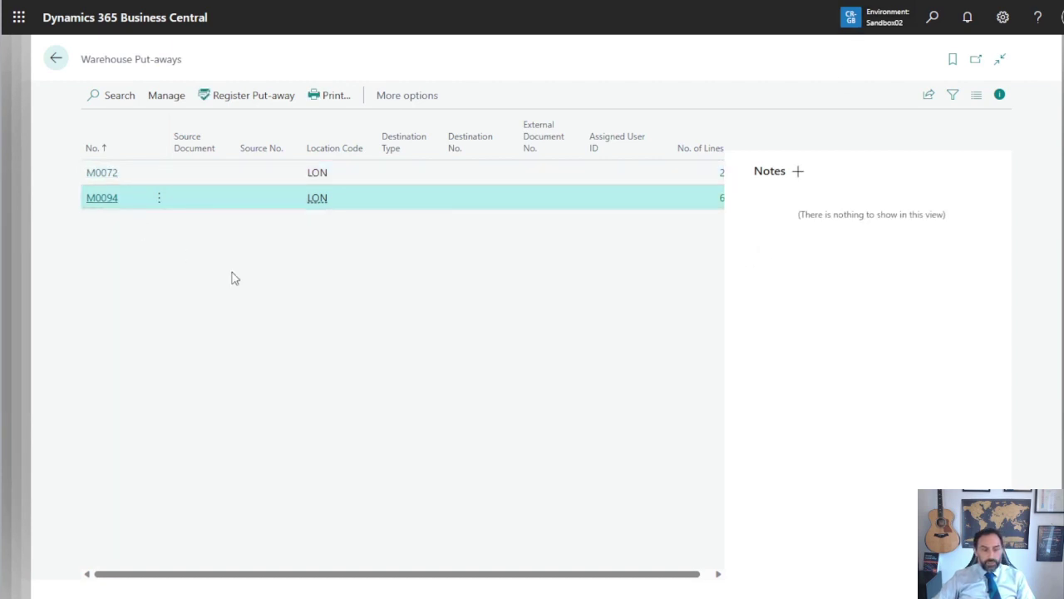
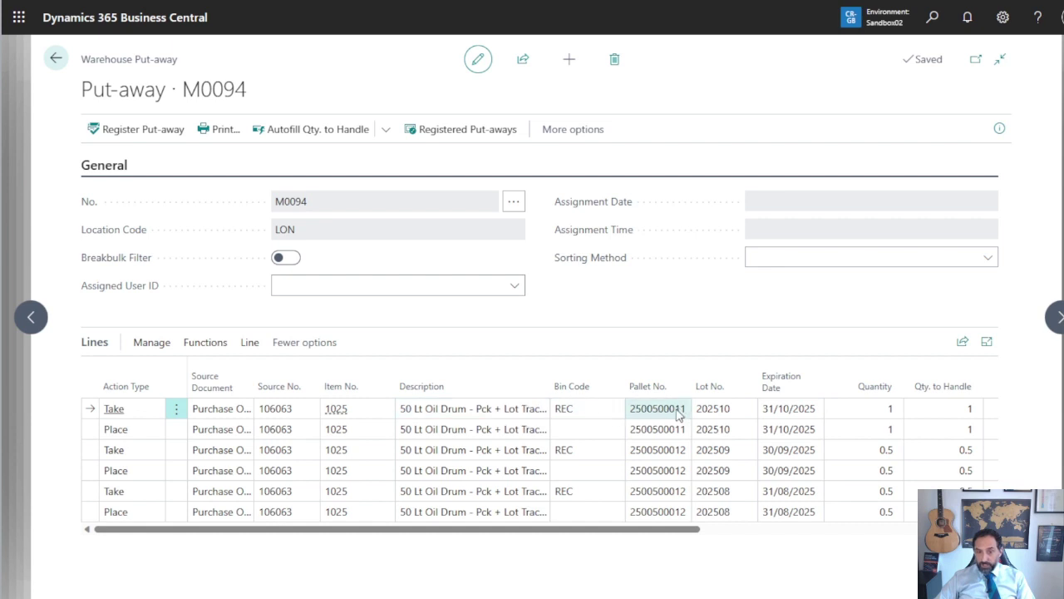
{"action": "left_click", "coordinate": [574, 429]}
{"action": "left_click", "coordinate": [615, 429]}
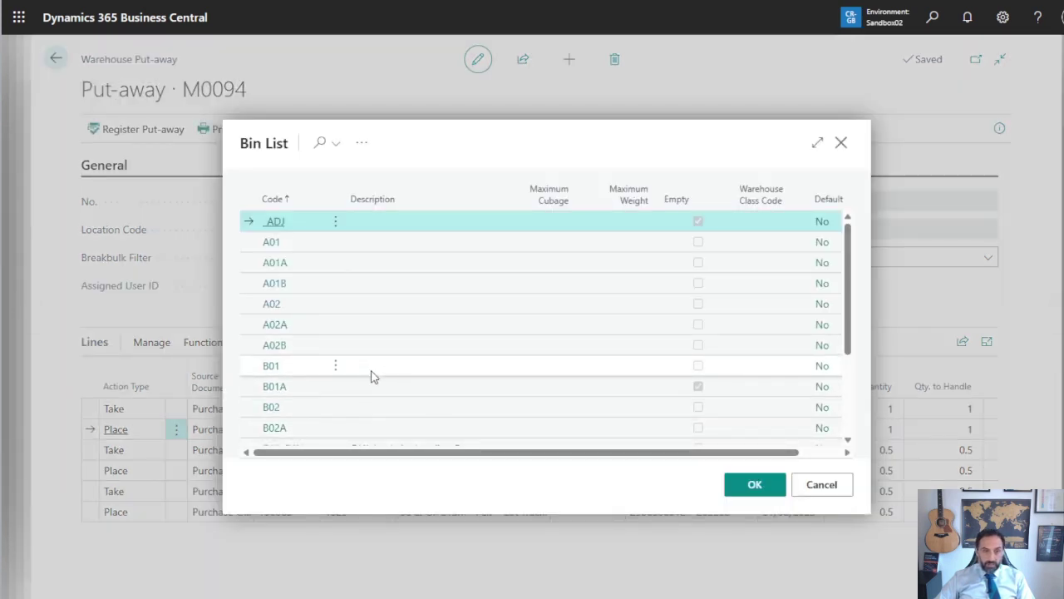
{"action": "left_click", "coordinate": [415, 395]}
{"action": "left_click", "coordinate": [744, 489]}
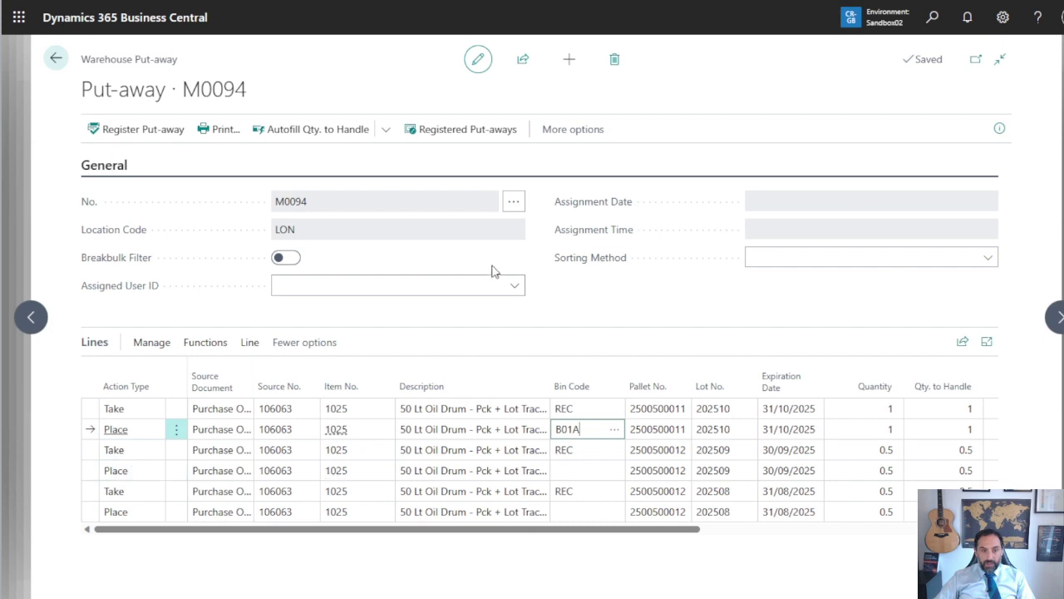
{"action": "left_click", "coordinate": [94, 453]}
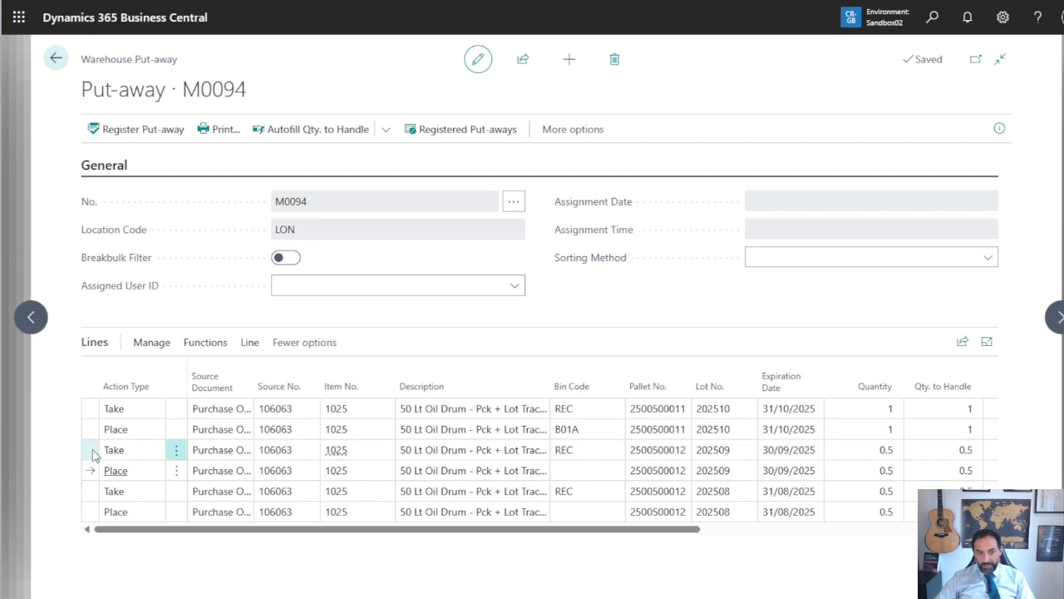
{"action": "left_click", "coordinate": [93, 471]}
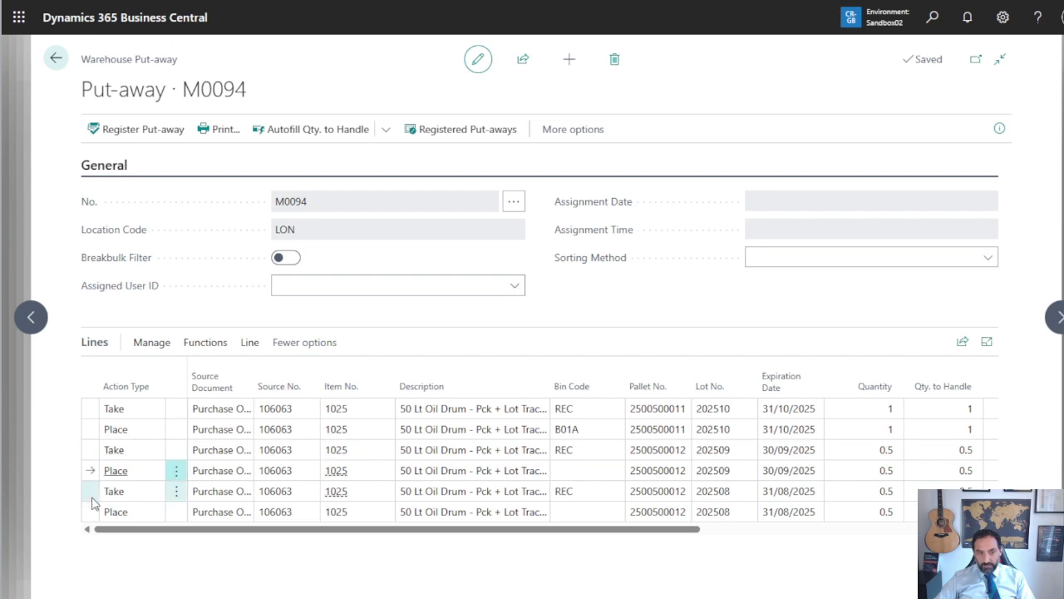
{"action": "left_click", "coordinate": [91, 451]}
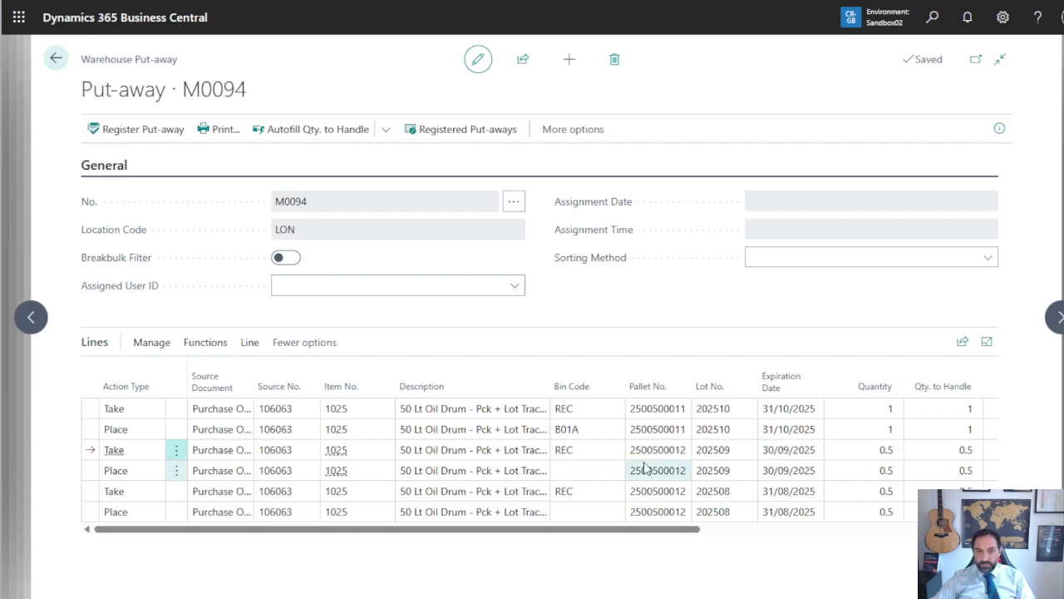
{"action": "left_click", "coordinate": [619, 470]}
{"action": "left_click", "coordinate": [619, 471]}
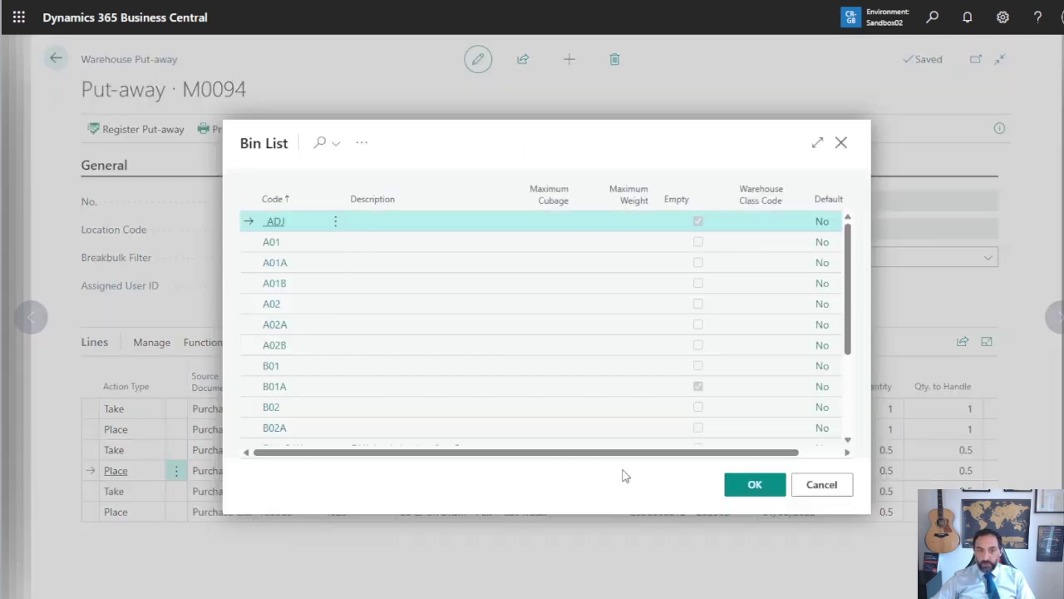
{"action": "left_click", "coordinate": [466, 244]}
{"action": "left_click", "coordinate": [753, 484]}
{"action": "left_click", "coordinate": [592, 513]}
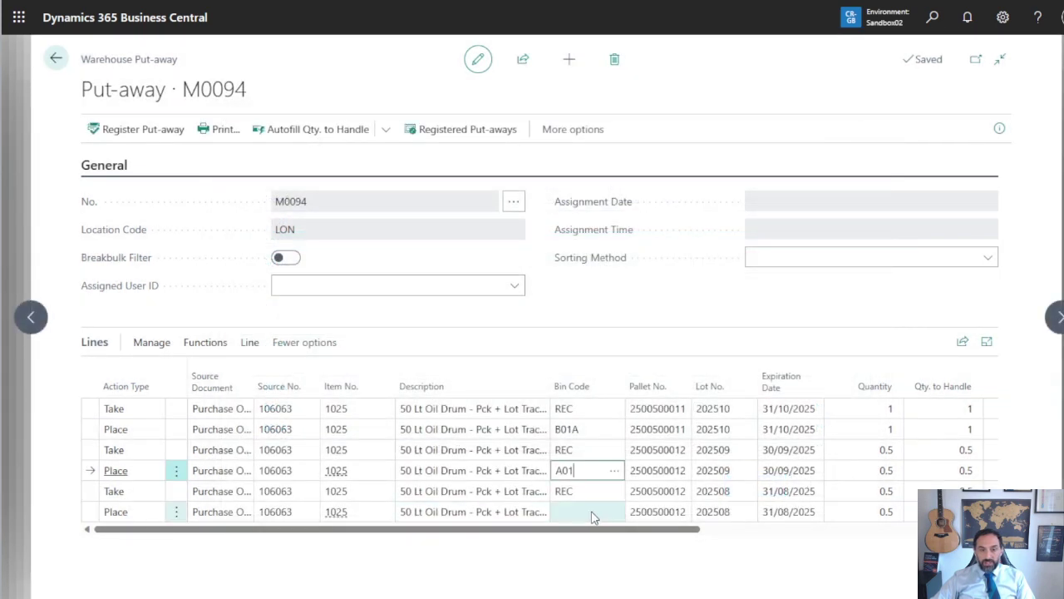
{"action": "left_click", "coordinate": [616, 513]}
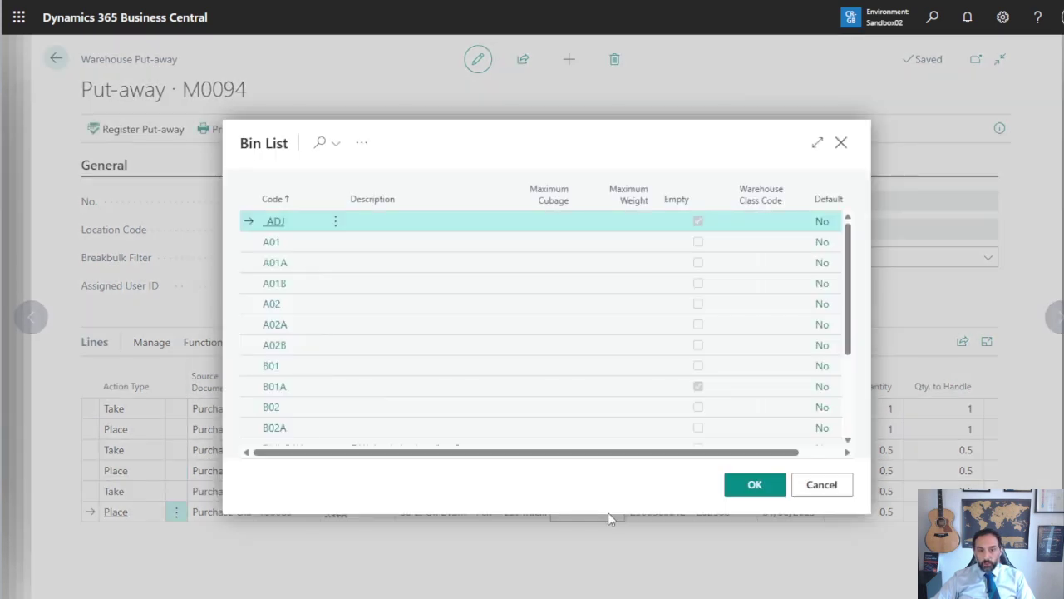
{"action": "left_click", "coordinate": [408, 242]}
{"action": "left_click", "coordinate": [752, 485]}
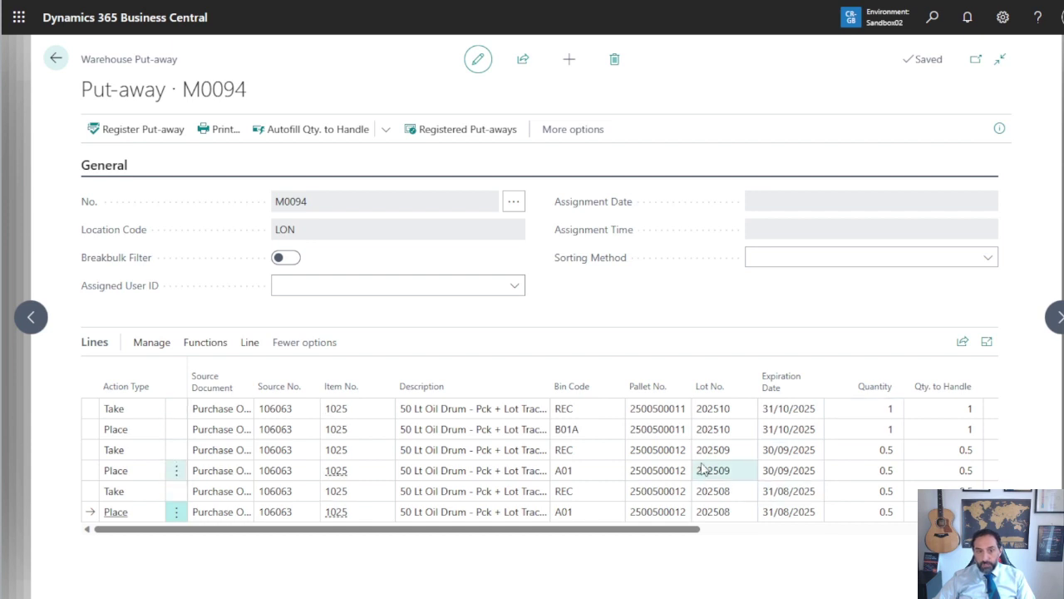
{"action": "left_click", "coordinate": [617, 513]}
{"action": "left_click", "coordinate": [617, 513]}
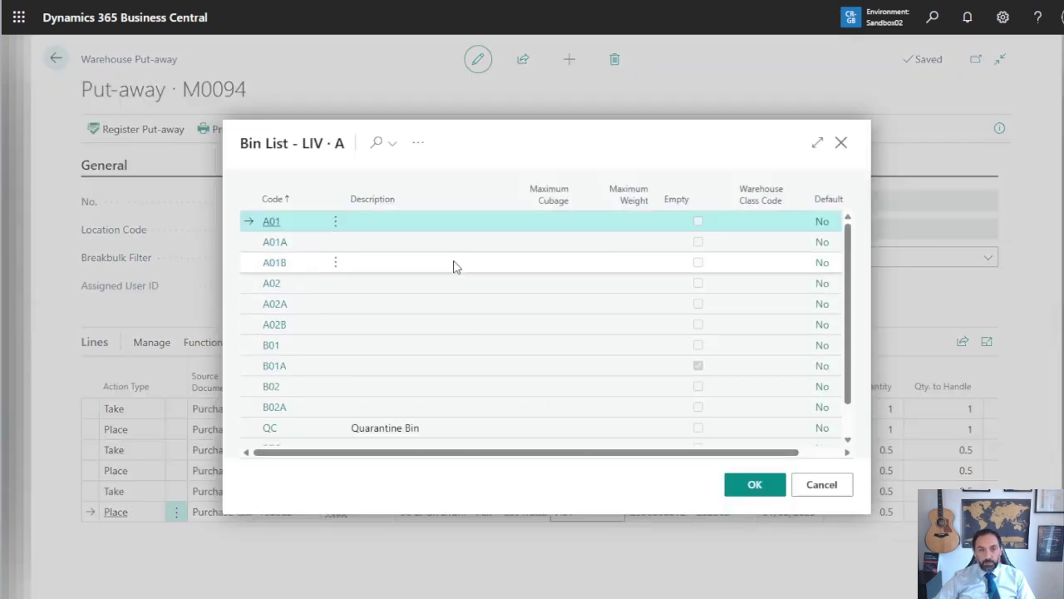
{"action": "left_click", "coordinate": [448, 264]}
{"action": "left_click", "coordinate": [756, 486]}
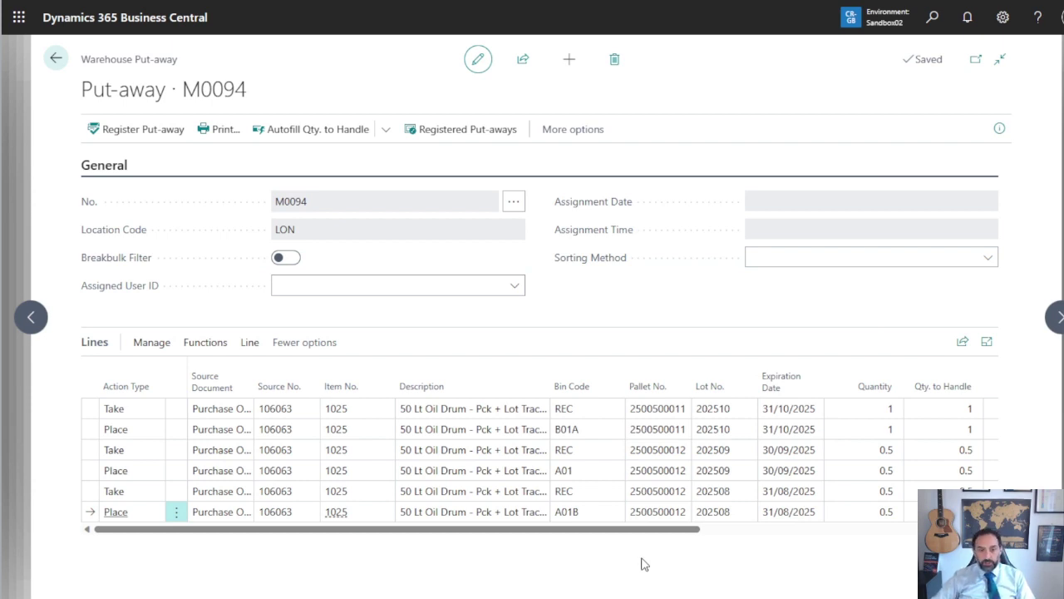
Register put-away M0094, confirm the registration and leave the warehouse put-away and receipt lists
{"action": "left_click", "coordinate": [128, 140]}
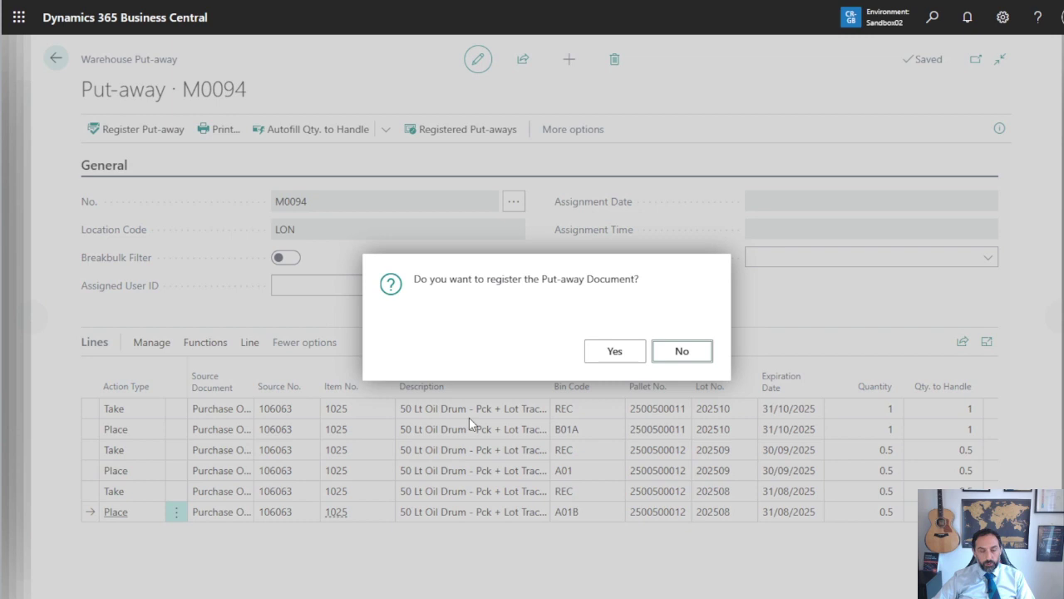
{"action": "left_click", "coordinate": [628, 356]}
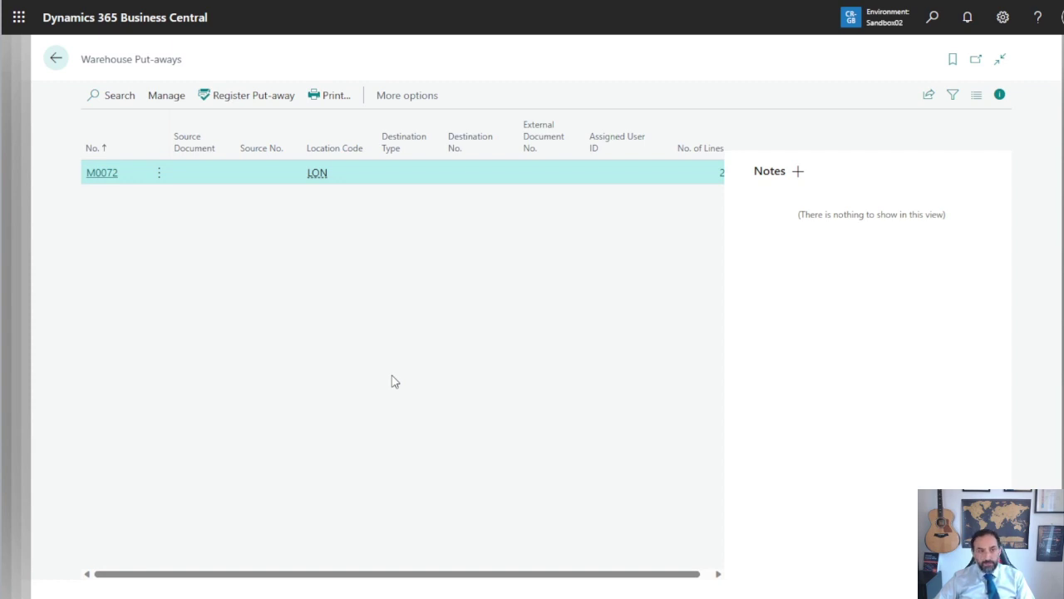
{"action": "left_click", "coordinate": [55, 58]}
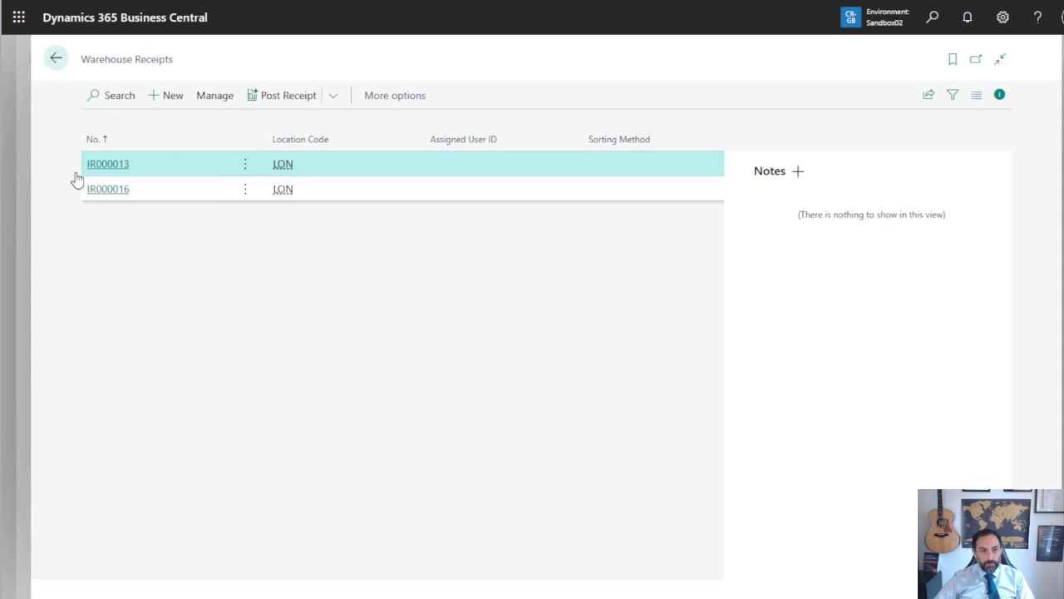
{"action": "left_click", "coordinate": [55, 59]}
{"action": "left_click", "coordinate": [52, 60]}
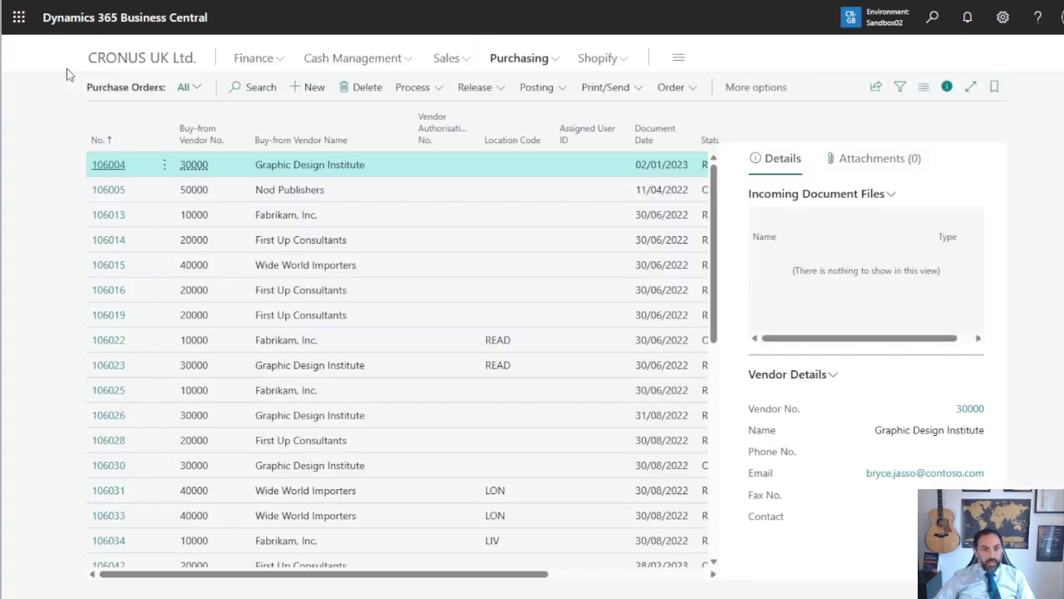
Open the bin contents of item 1025 from the item list
{"action": "left_click", "coordinate": [183, 60]}
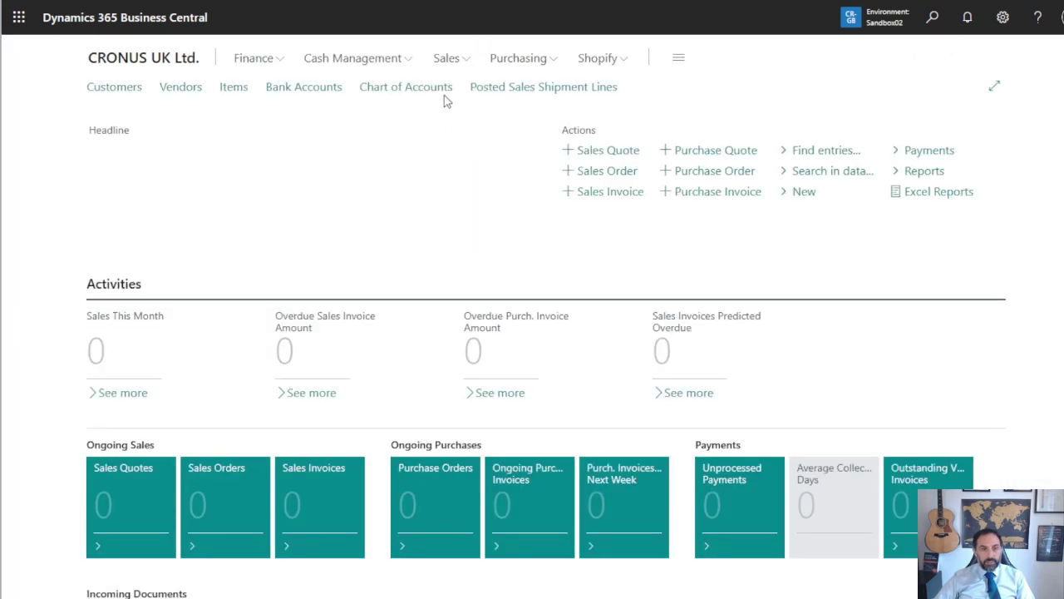
{"action": "left_click", "coordinate": [233, 88]}
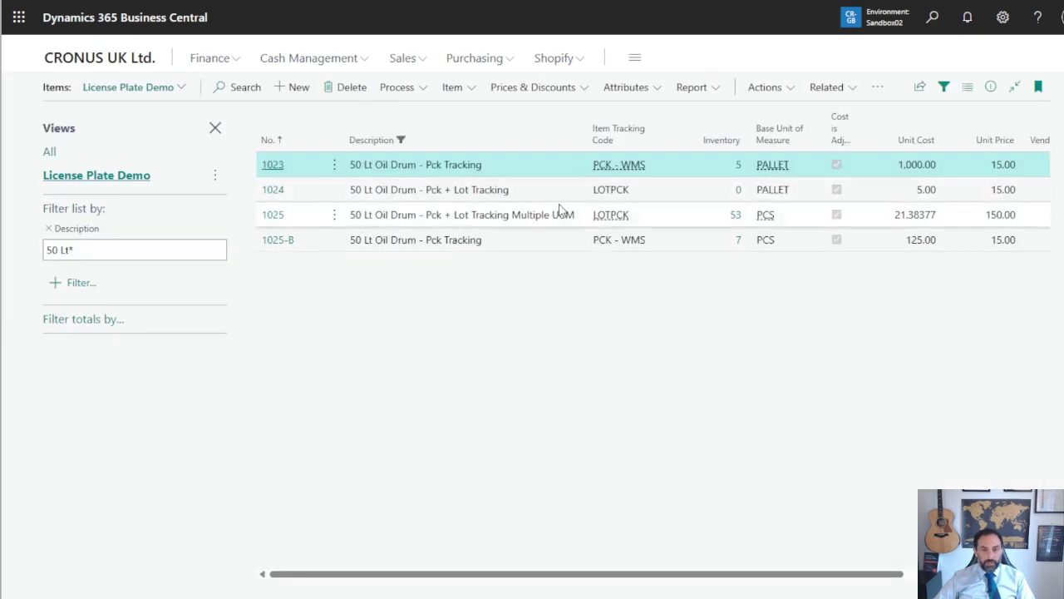
{"action": "left_click", "coordinate": [673, 219]}
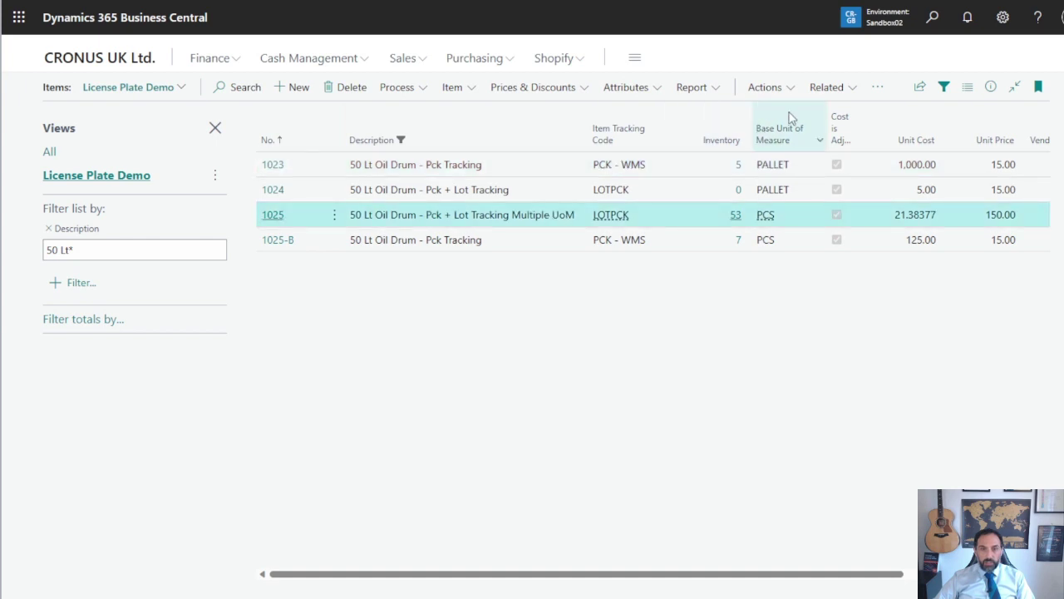
{"action": "left_click", "coordinate": [846, 88]}
{"action": "mouse_move", "coordinate": [829, 228]}
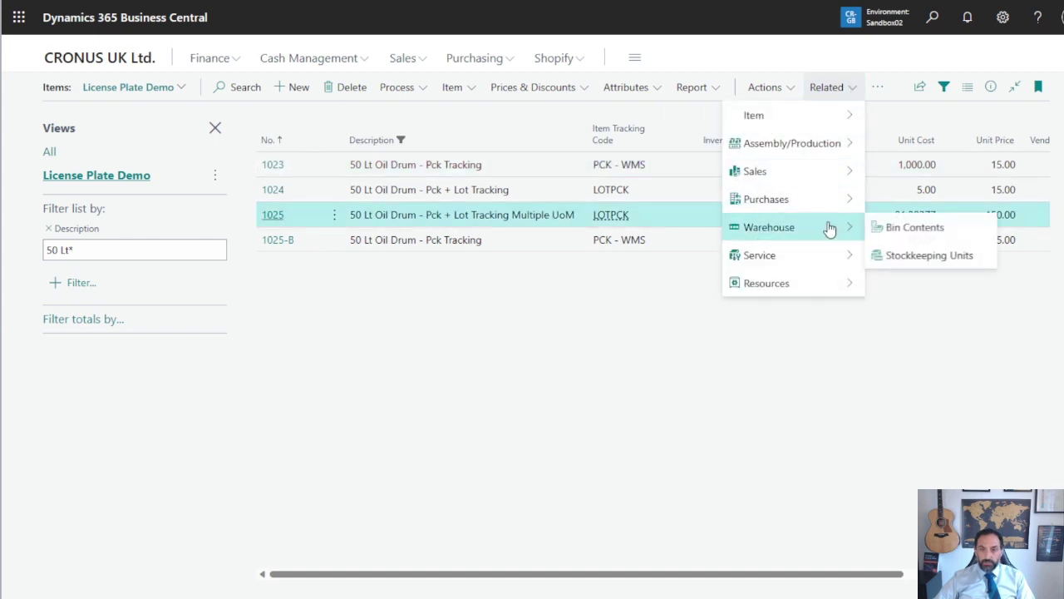
{"action": "left_click", "coordinate": [903, 230]}
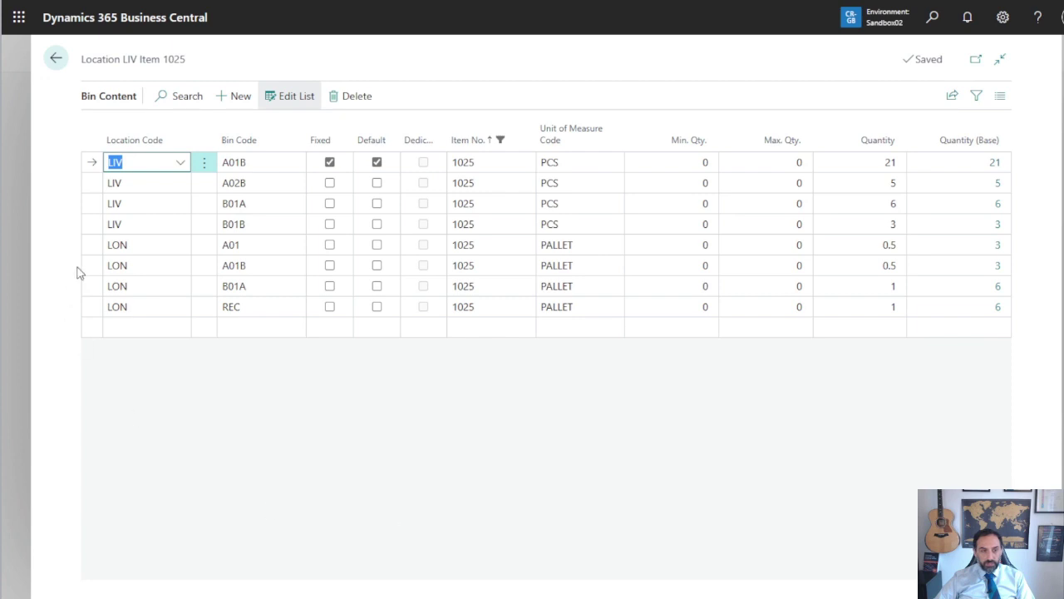
Filter the bin contents to location LON
{"action": "left_click", "coordinate": [93, 245]}
{"action": "left_click", "coordinate": [183, 139]}
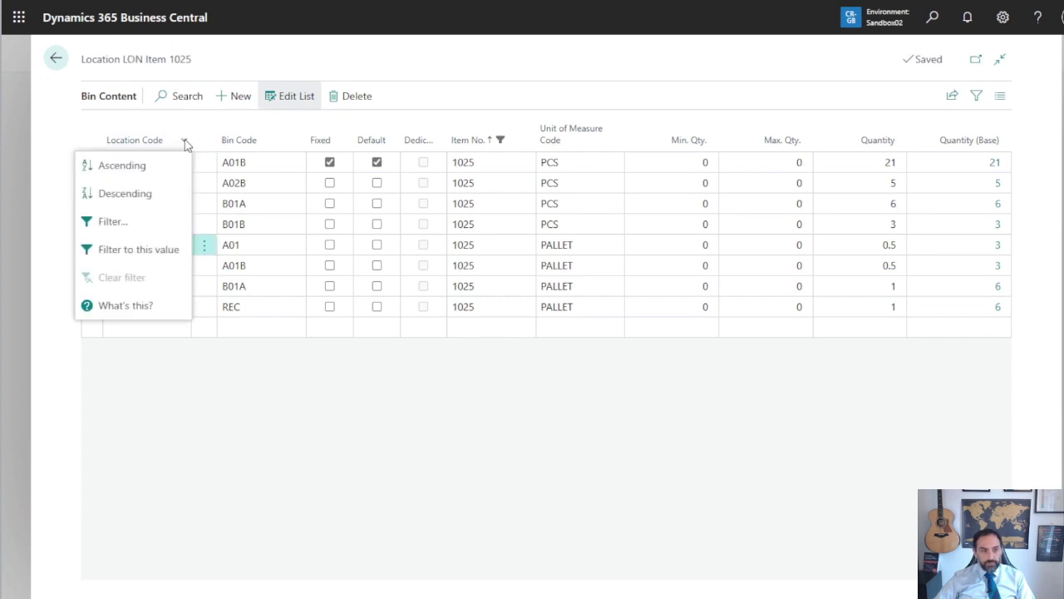
{"action": "left_click", "coordinate": [138, 247]}
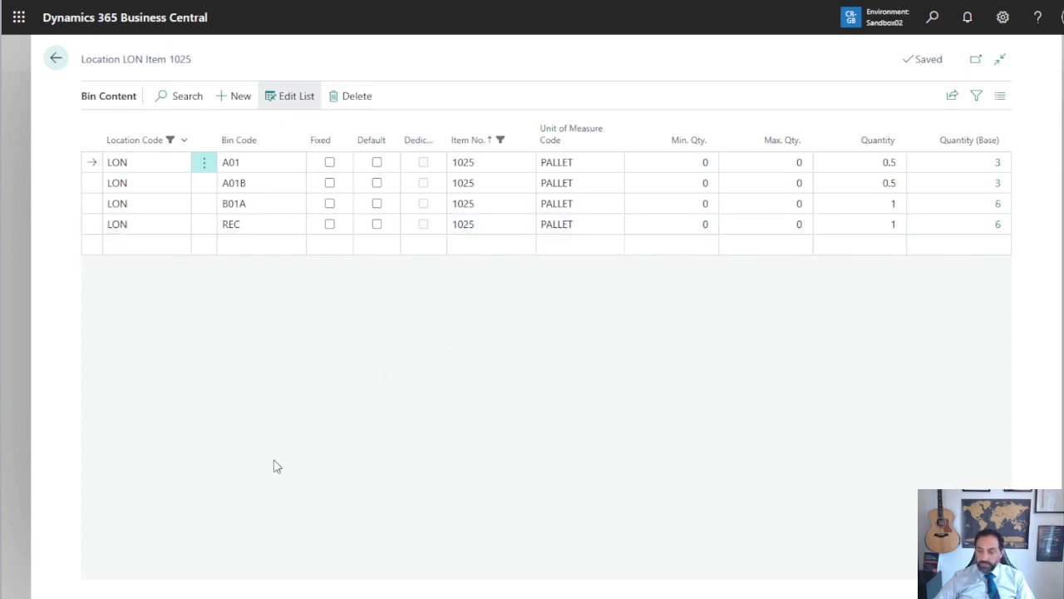
Examine the warehouse entries behind the base quantities in bins A01, A01B and B01A, including lots and pallet number, and return to the item list
{"action": "left_click", "coordinate": [999, 163]}
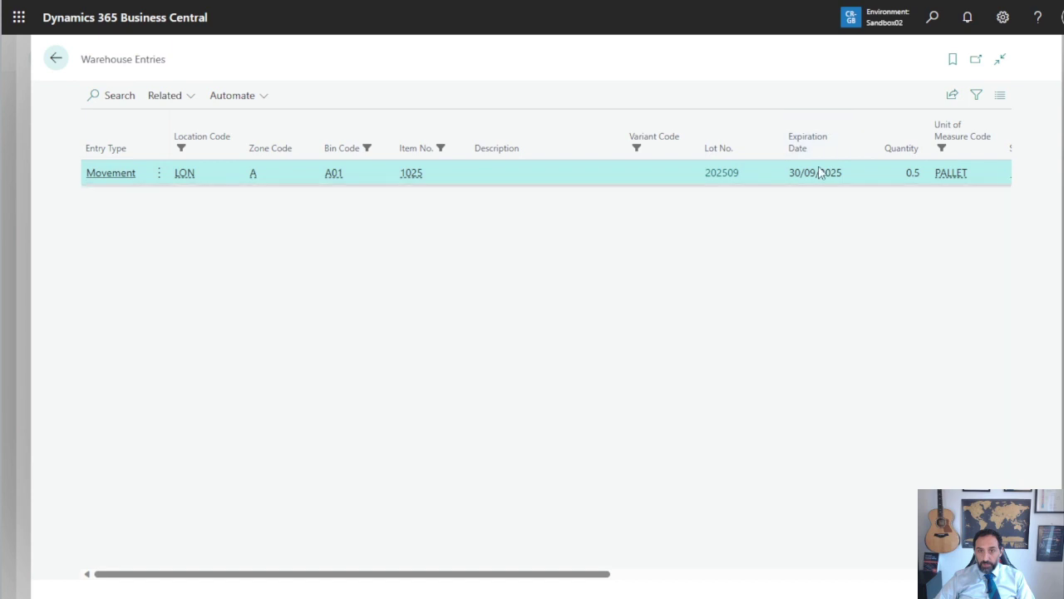
{"action": "left_click_drag", "start_coordinate": [572, 573], "coordinate": [691, 573]}
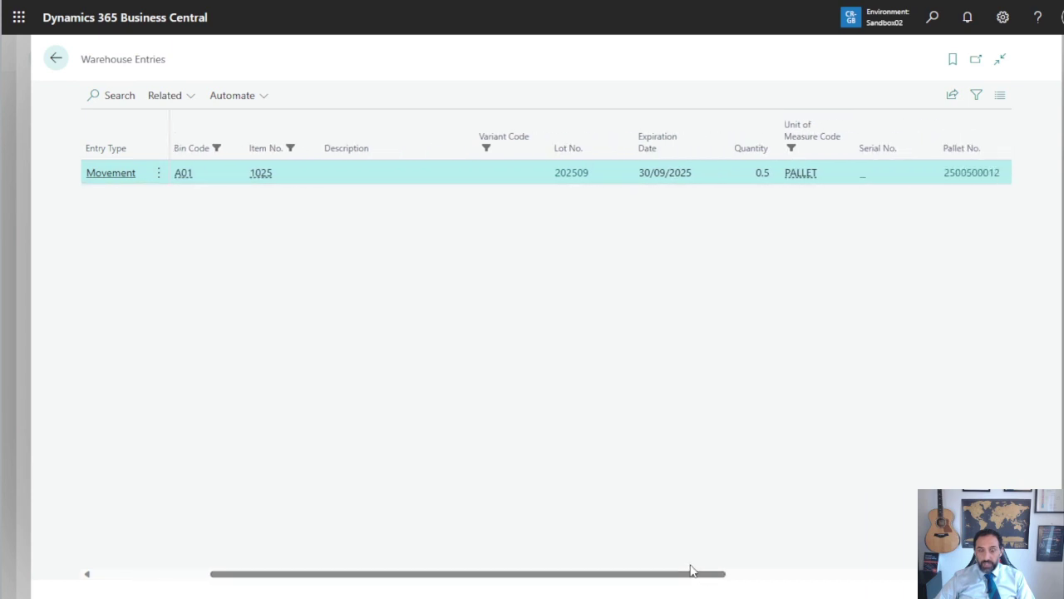
{"action": "left_click", "coordinate": [56, 65]}
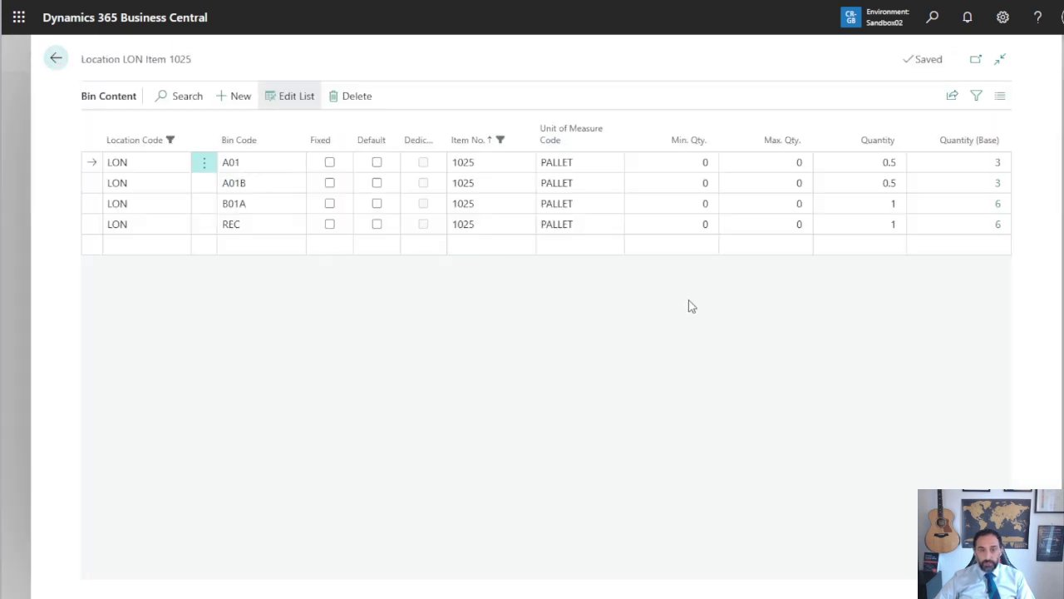
{"action": "left_click", "coordinate": [1002, 184]}
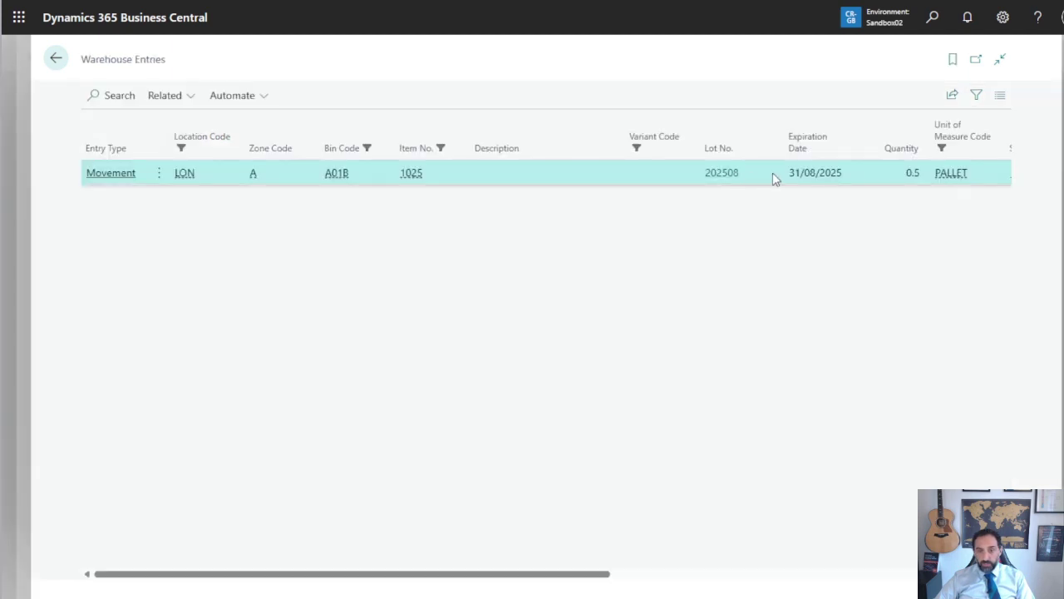
{"action": "left_click", "coordinate": [56, 60]}
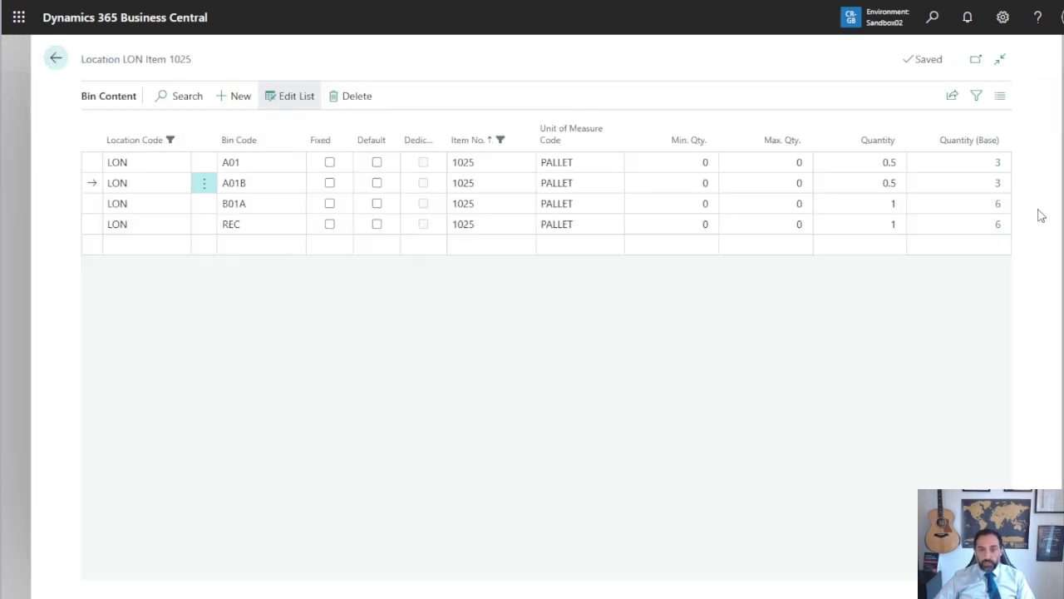
{"action": "left_click", "coordinate": [997, 204]}
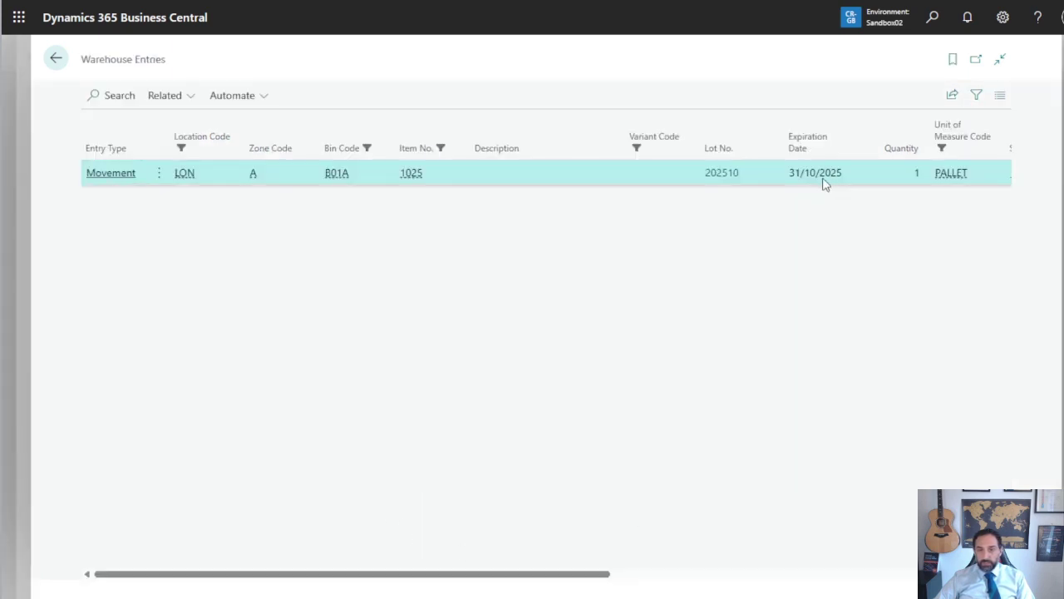
{"action": "left_click", "coordinate": [55, 59]}
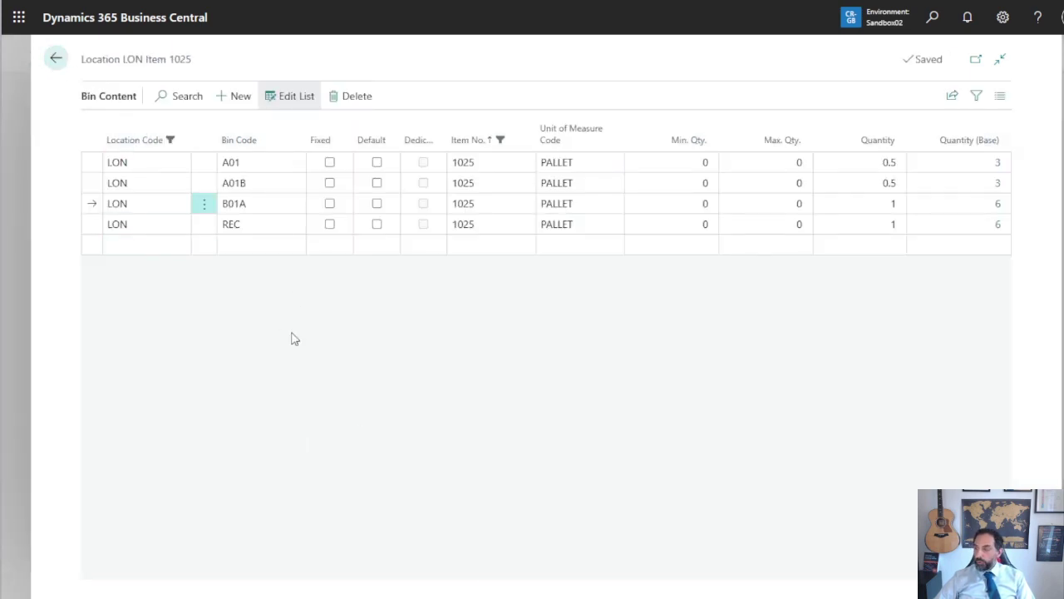
{"action": "left_click", "coordinate": [55, 59]}
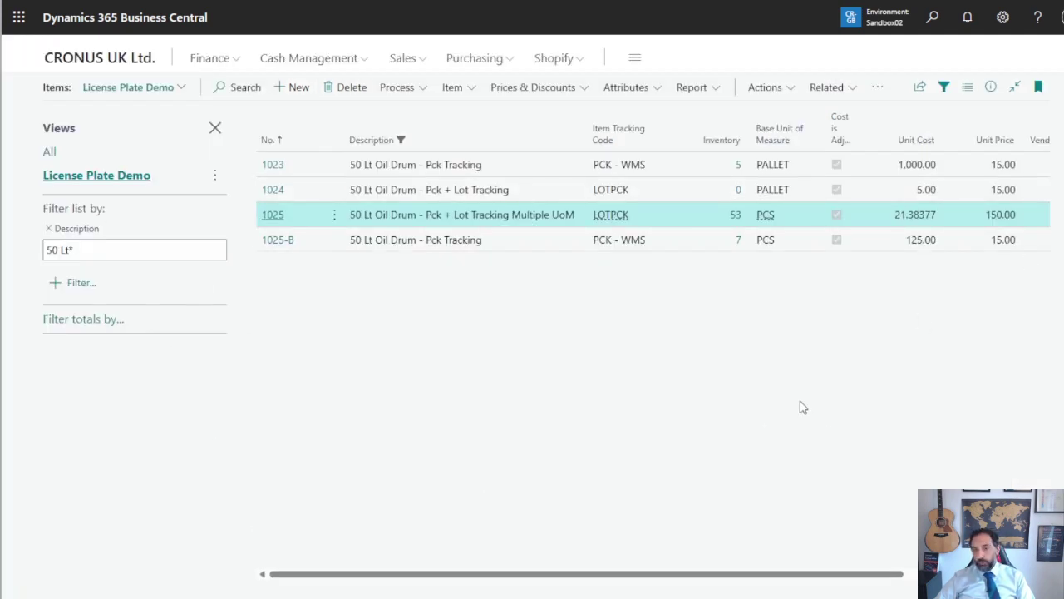
Find the Warehouse Reclassification Journals with the search "ware rec" and open them
{"action": "left_click", "coordinate": [930, 20]}
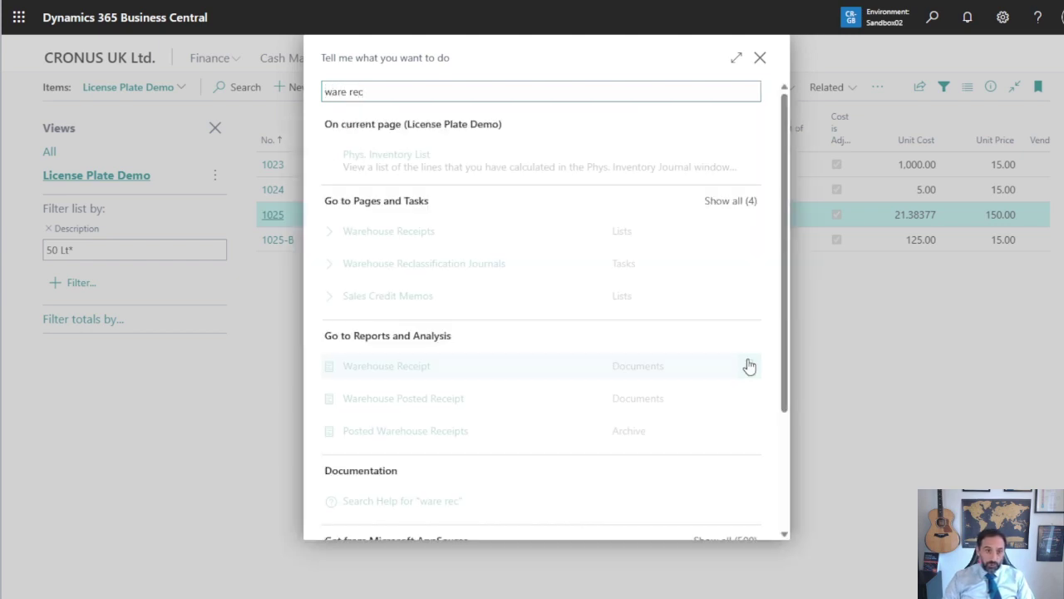
{"action": "key", "text": "ctrl+a"}
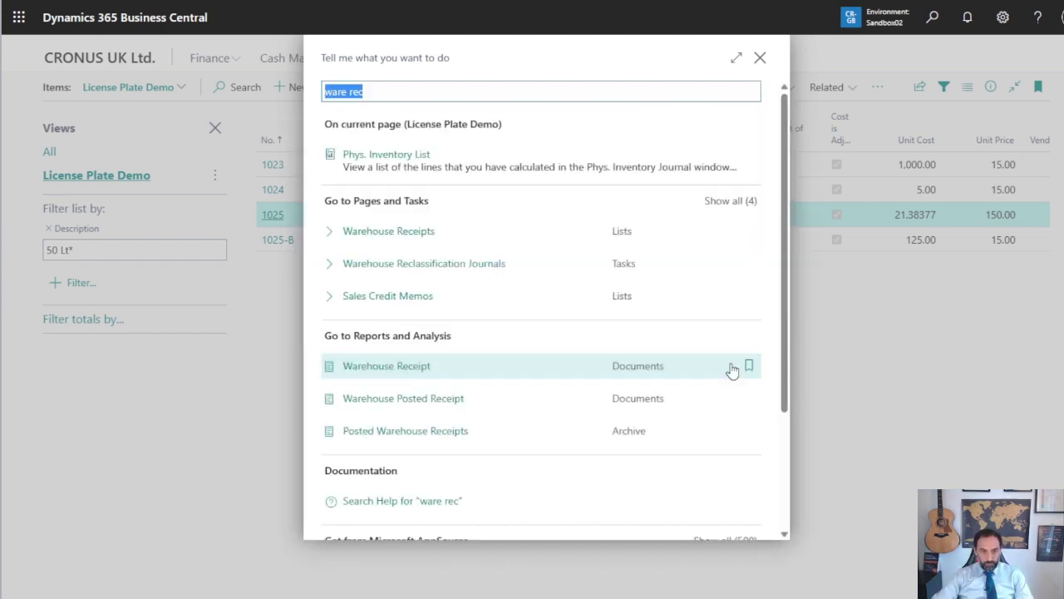
{"action": "left_click", "coordinate": [445, 264]}
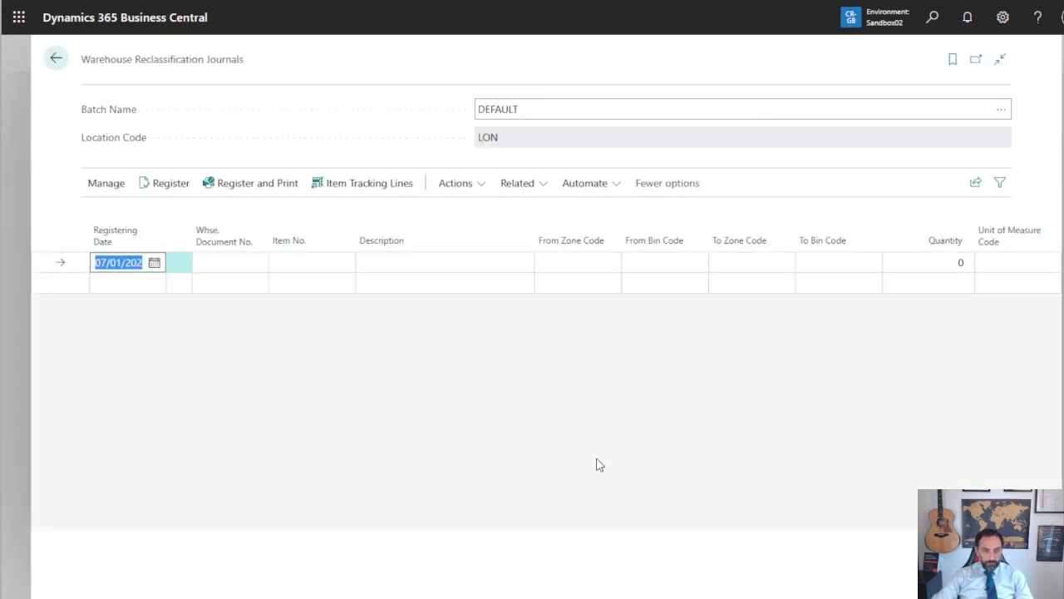
Enter WHSE004 as the warehouse document number on the first reclassification journal line
{"action": "left_click", "coordinate": [220, 268]}
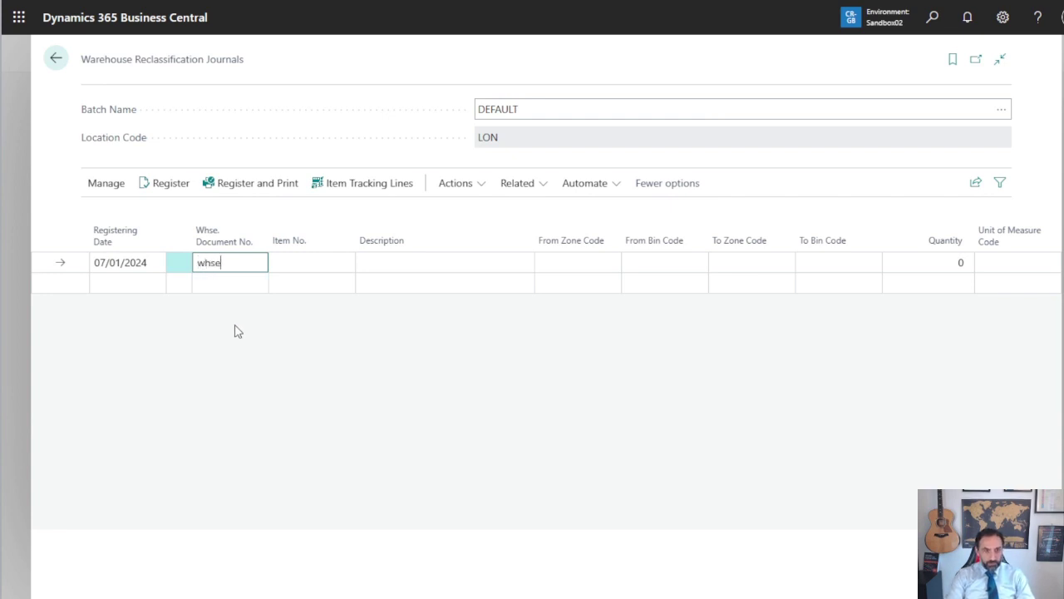
{"action": "type", "text": "whse004"}
{"action": "key", "text": "Tab"}
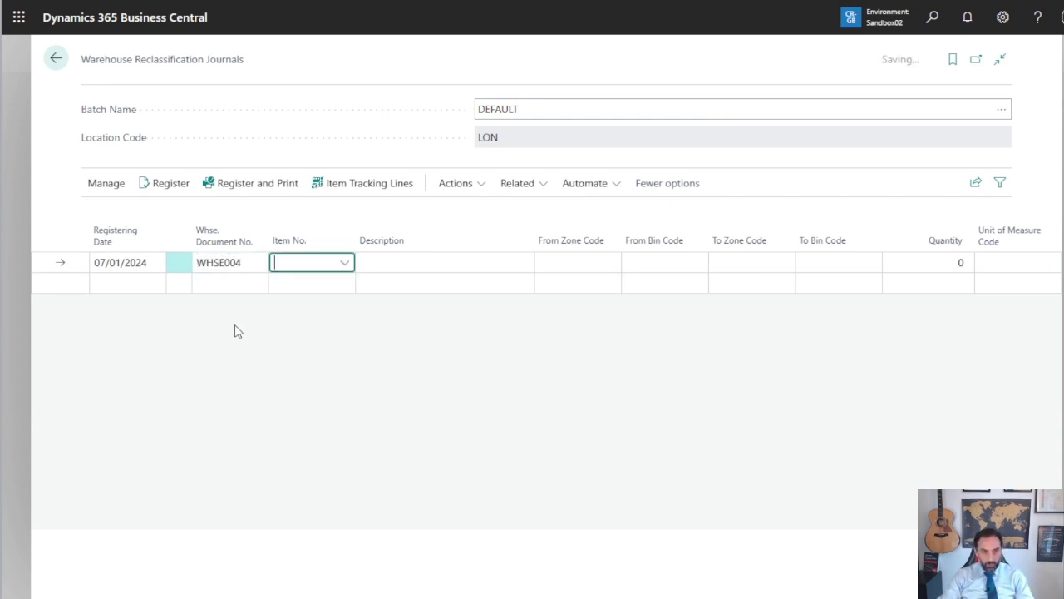
Enter item 1025 on the first reclassification journal line
{"action": "type", "text": "1025"}
{"action": "key", "text": "Tab"}
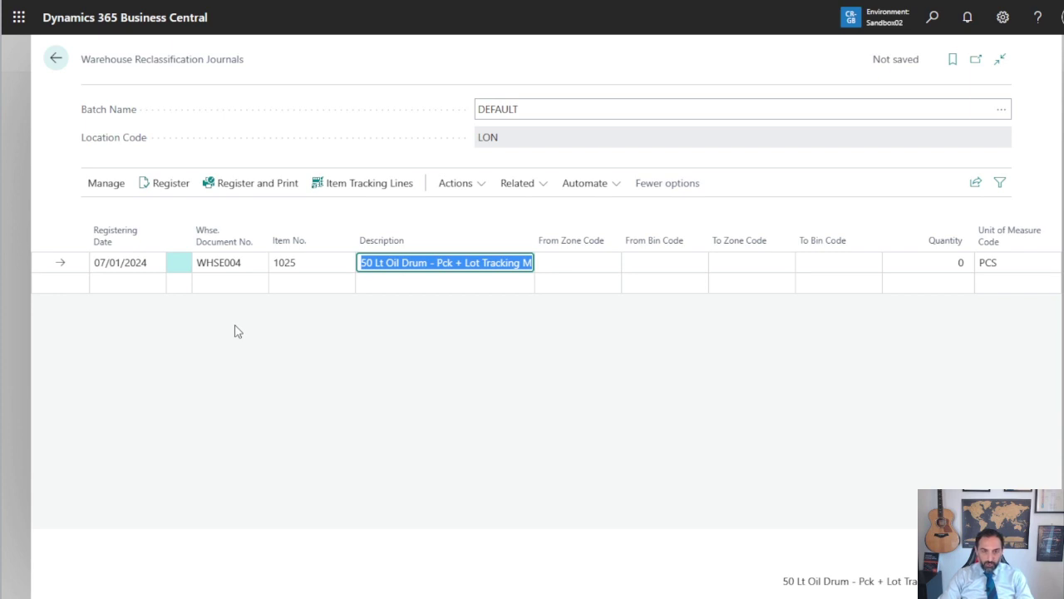
{"action": "key", "text": "Tab"}
{"action": "key", "text": "Tab"}
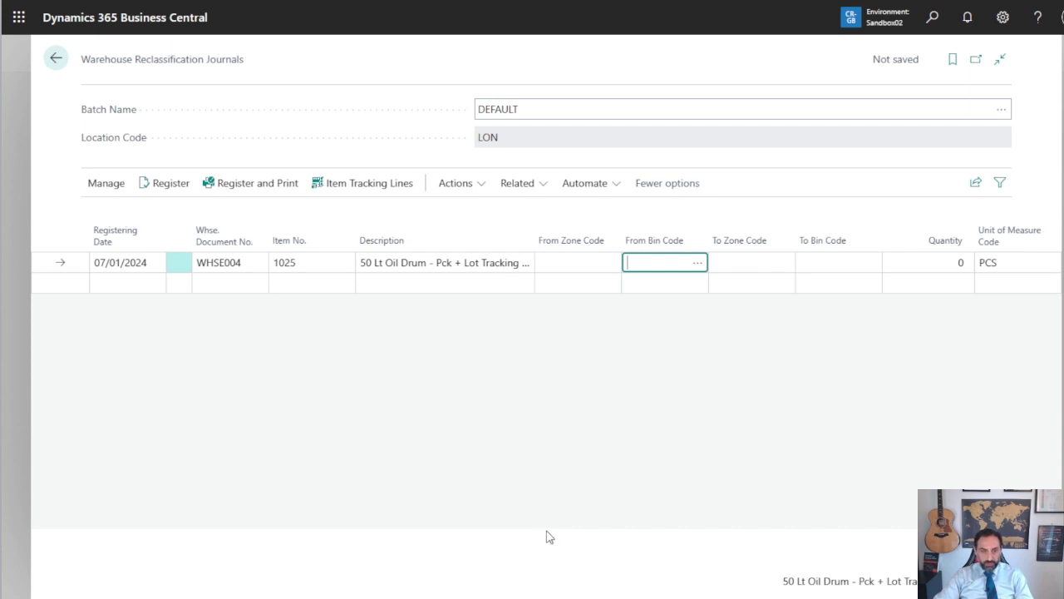
Examine item 1025's bin contents and the warehouse entries behind bin A01's base quantity, including lots and pallet numbers, and return to the journal
{"action": "left_click", "coordinate": [517, 184]}
{"action": "mouse_move", "coordinate": [531, 211]}
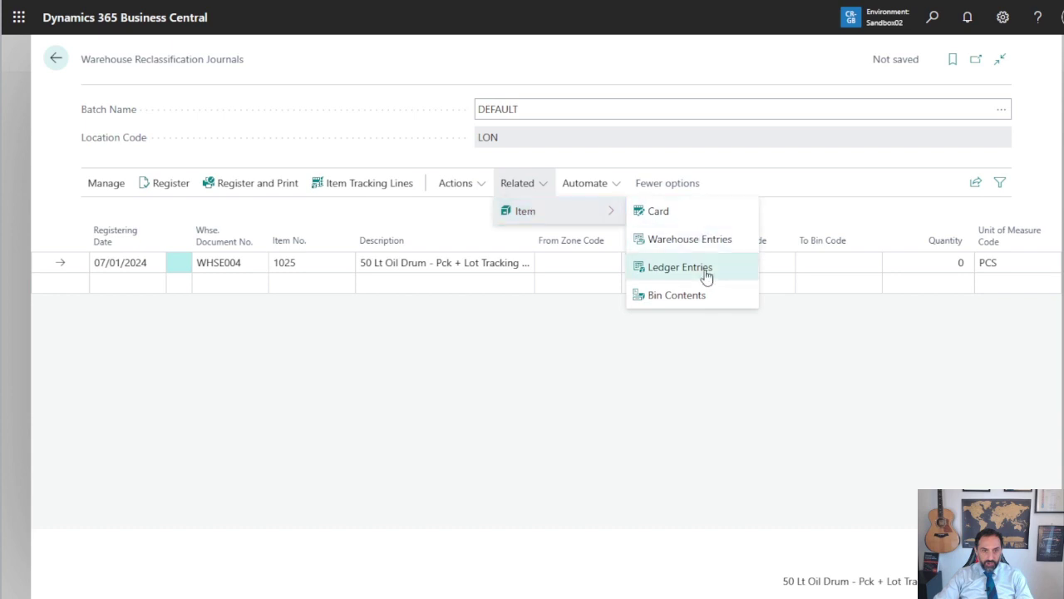
{"action": "left_click", "coordinate": [680, 297]}
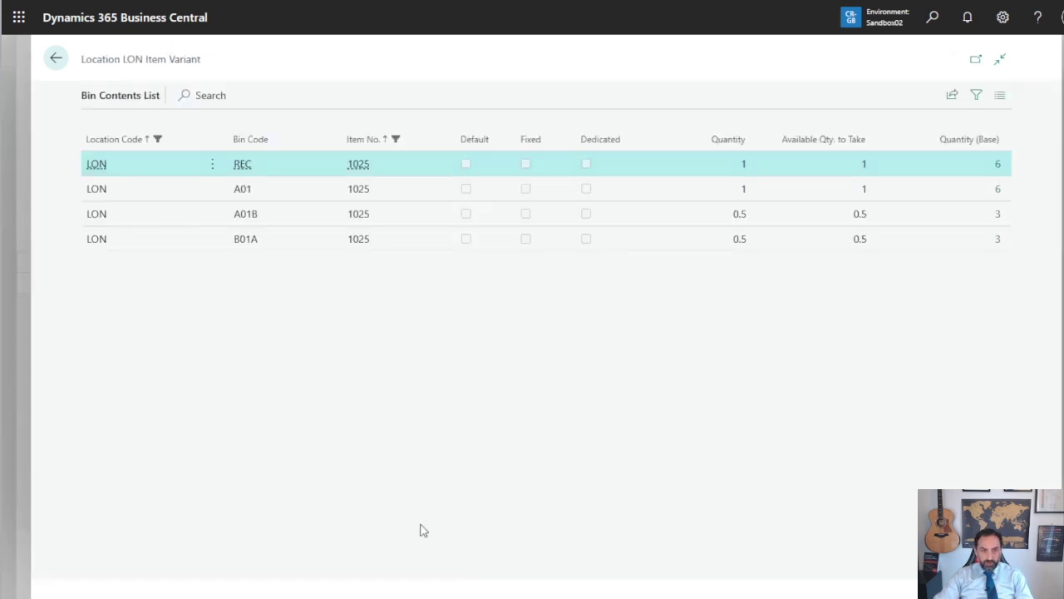
{"action": "left_click", "coordinate": [283, 190]}
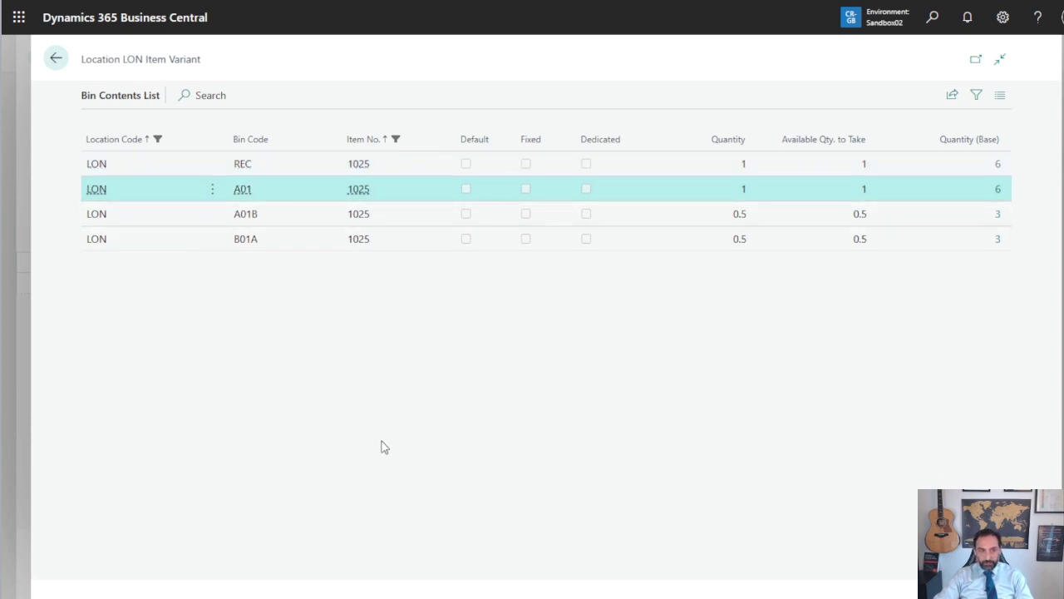
{"action": "left_click", "coordinate": [998, 190]}
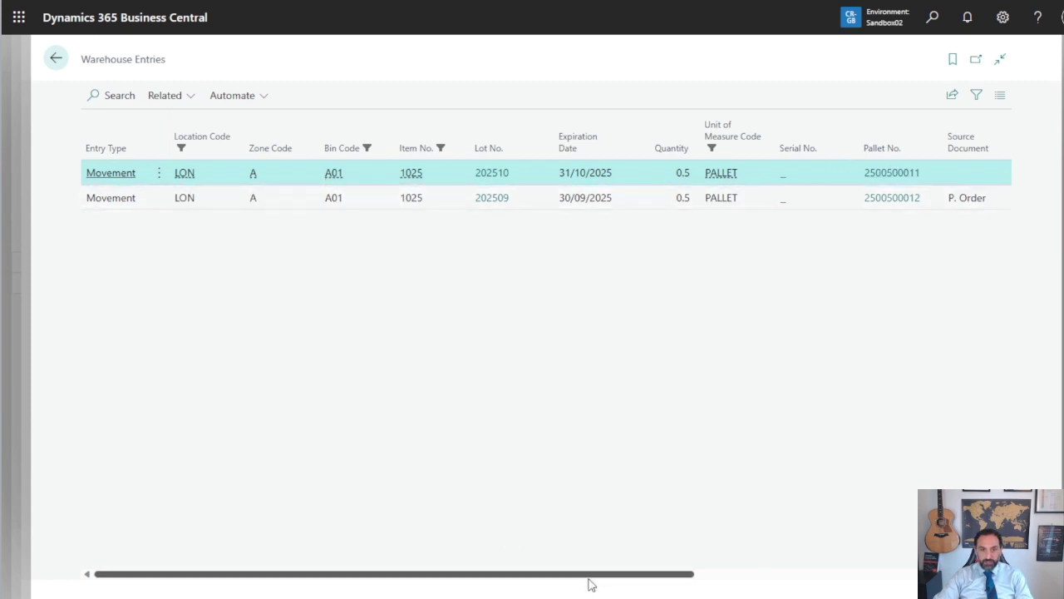
{"action": "left_click_drag", "start_coordinate": [589, 580], "coordinate": [915, 574]}
{"action": "left_click_drag", "start_coordinate": [672, 574], "coordinate": [366, 574]}
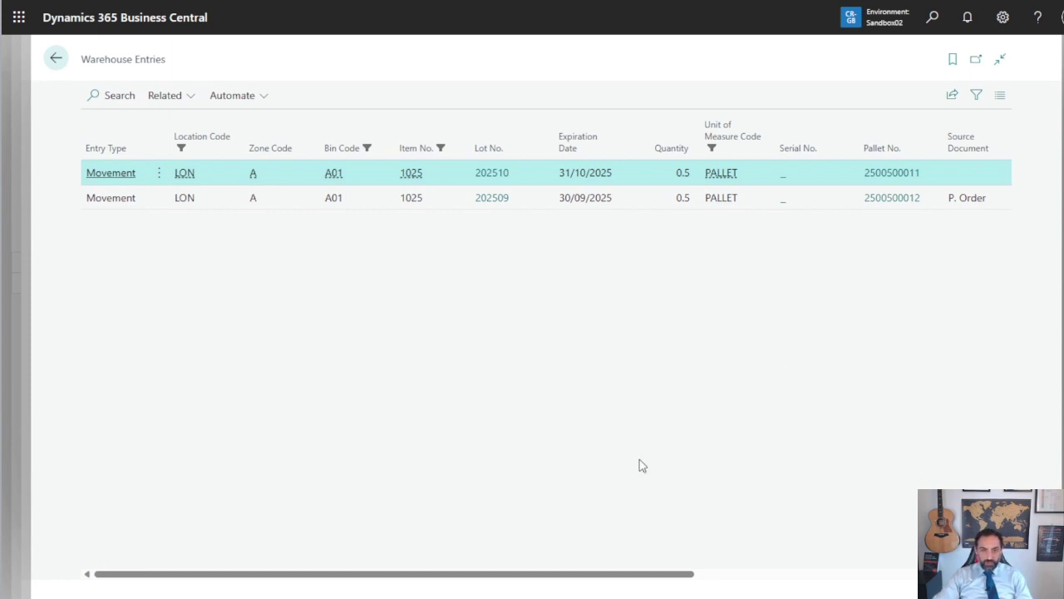
{"action": "left_click", "coordinate": [57, 60]}
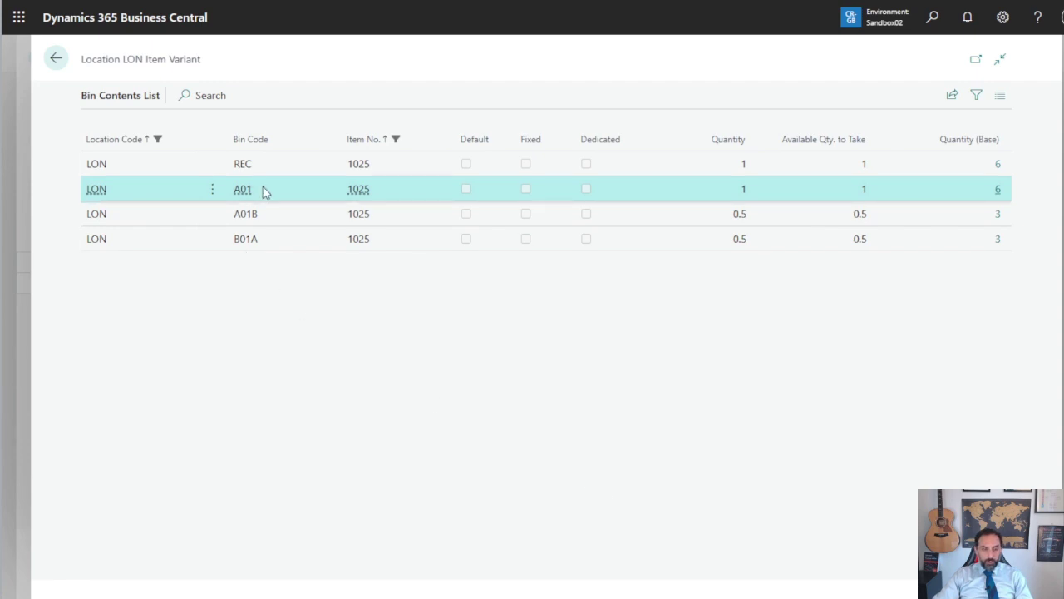
{"action": "left_click", "coordinate": [997, 189]}
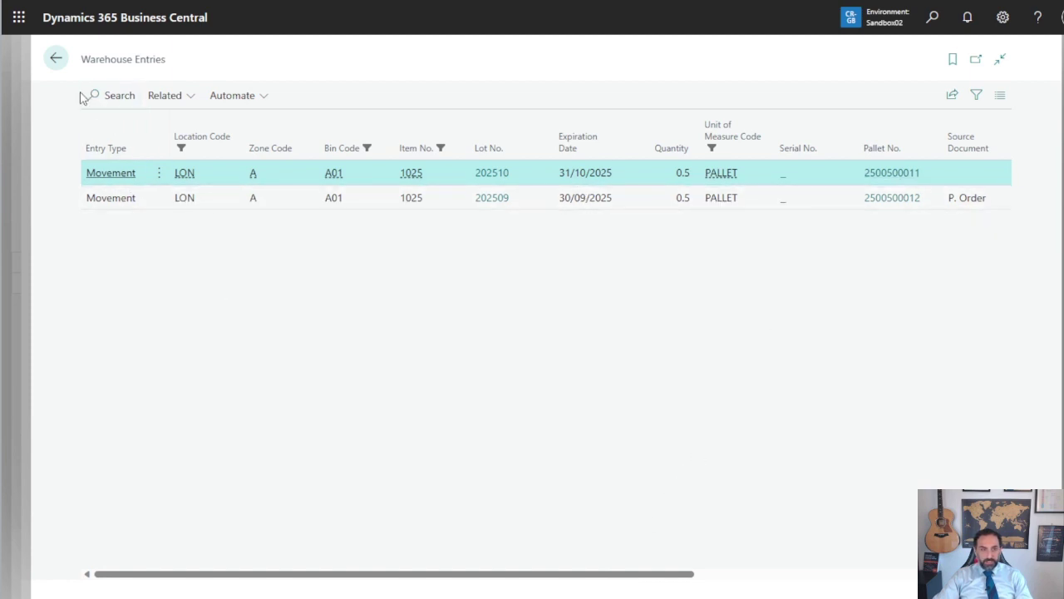
{"action": "left_click", "coordinate": [55, 58]}
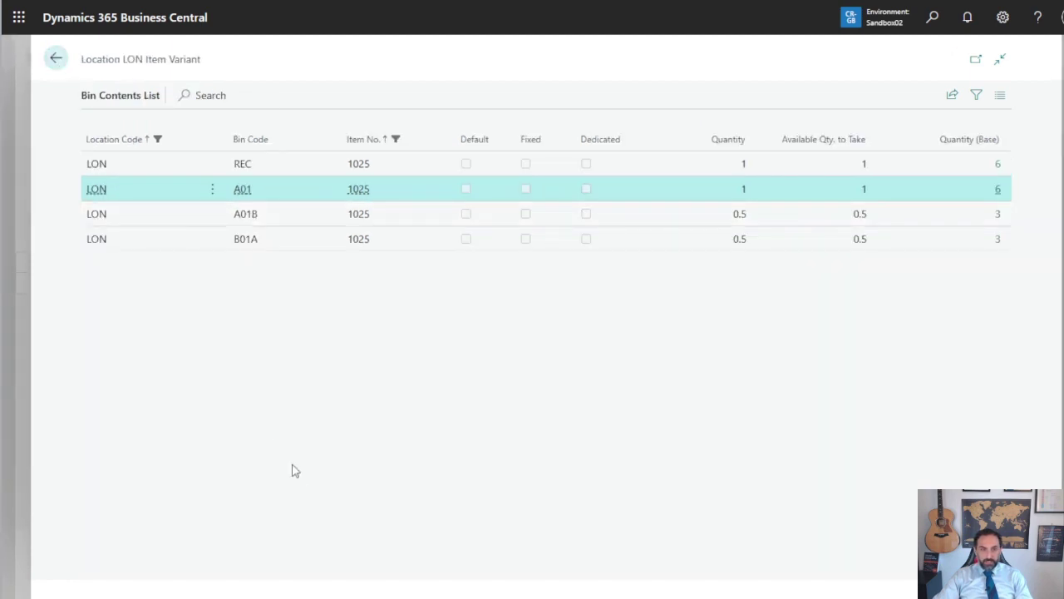
{"action": "left_click", "coordinate": [55, 57]}
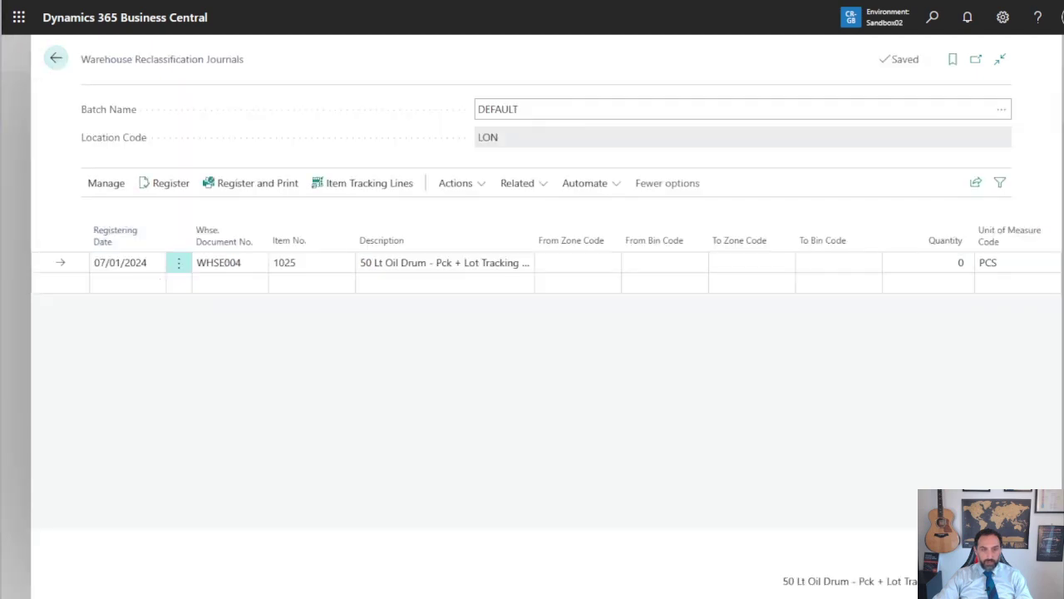
Set the journal line's From Bin Code to A01 and its unit of measure to PALLET
{"action": "left_click", "coordinate": [627, 264]}
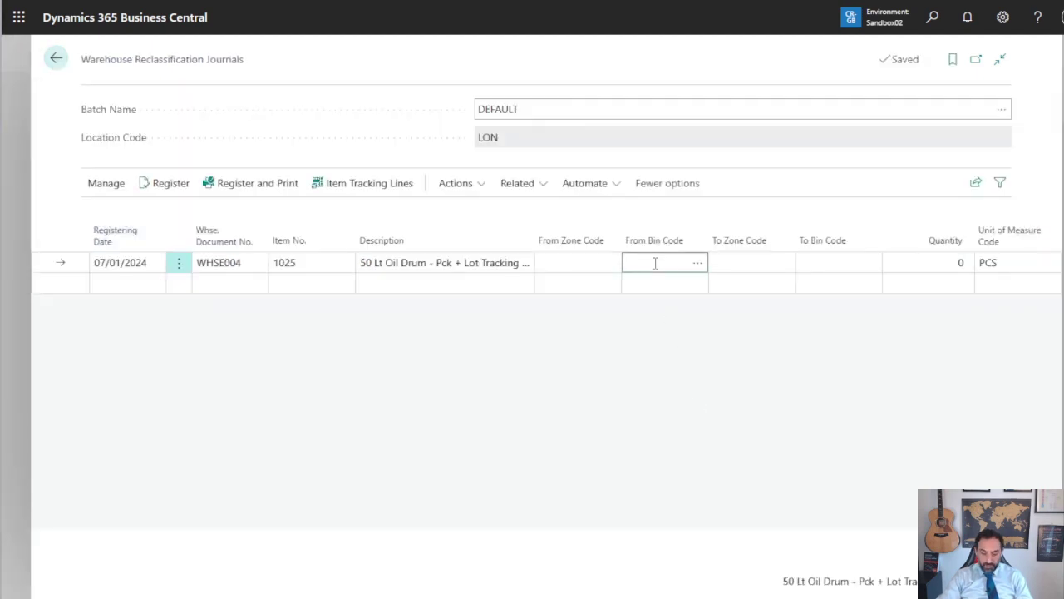
{"action": "type", "text": "A01"}
{"action": "key", "text": "Tab"}
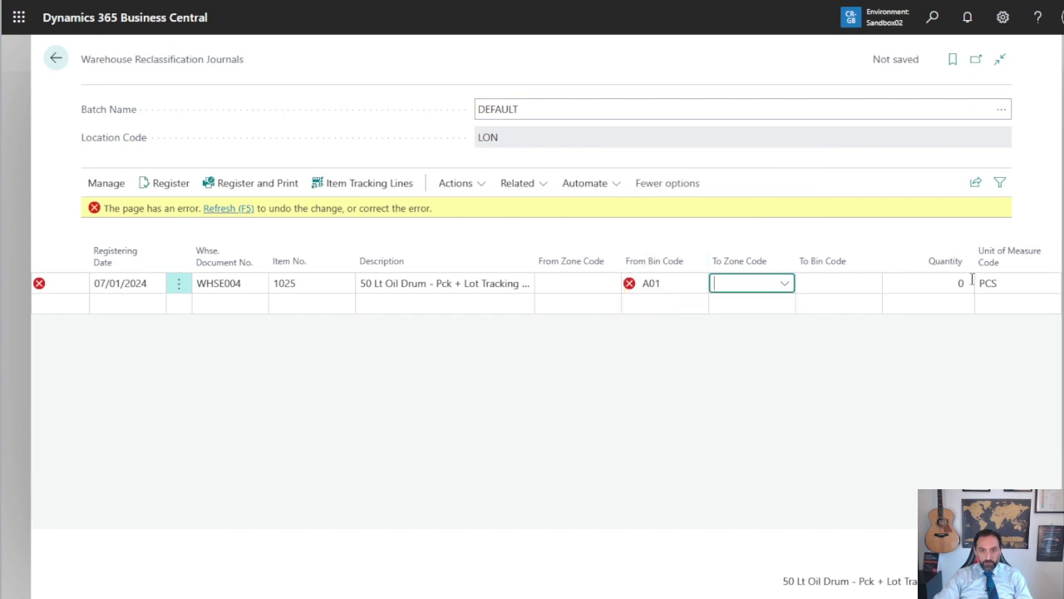
{"action": "left_click", "coordinate": [1006, 283]}
{"action": "left_click", "coordinate": [1052, 283]}
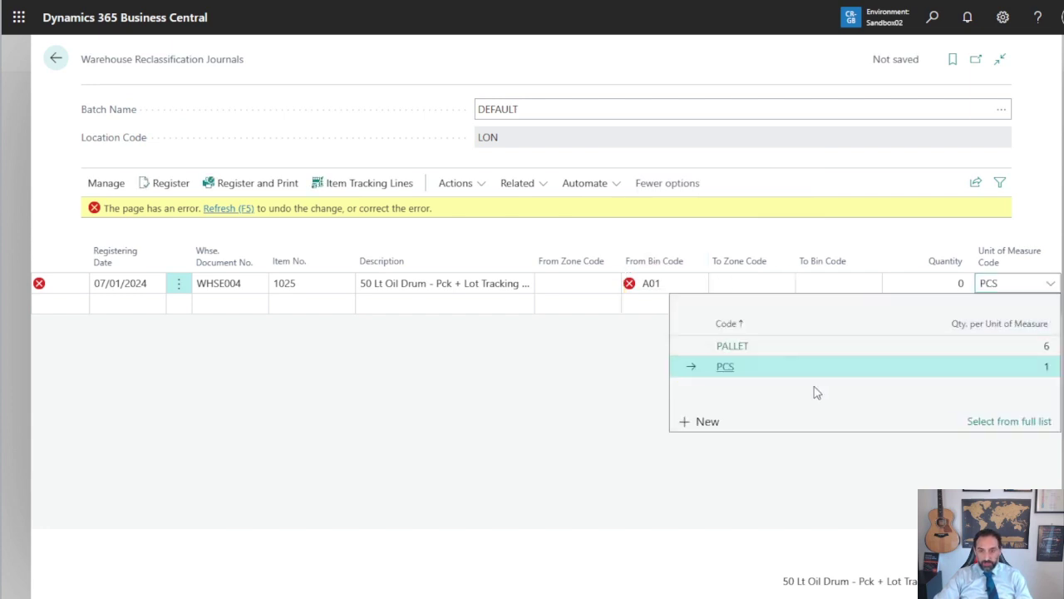
{"action": "left_click", "coordinate": [793, 350]}
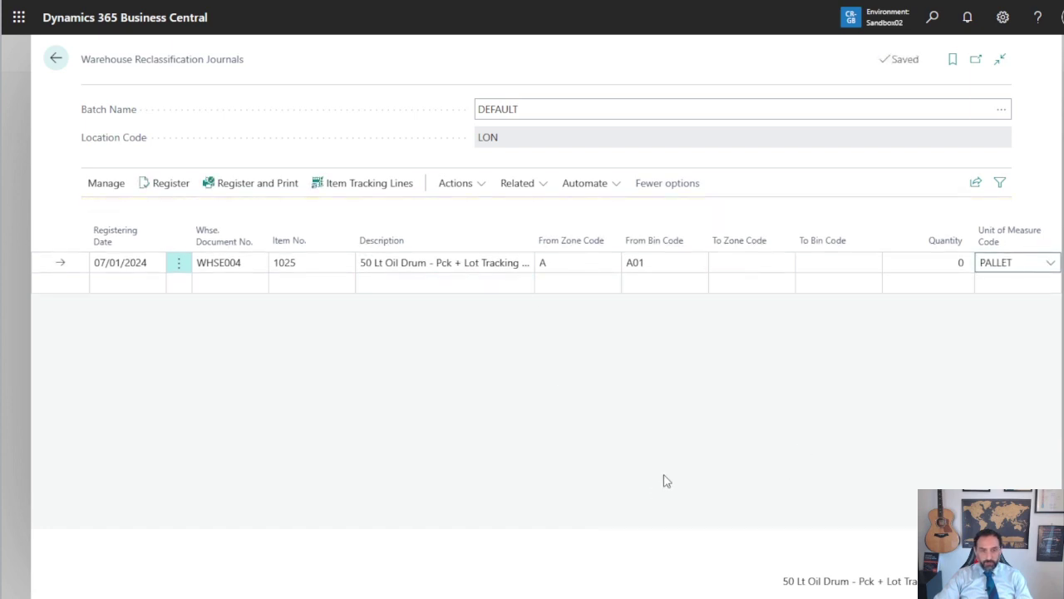
Choose QC as the To Bin Code of the journal line
{"action": "left_click", "coordinate": [870, 264]}
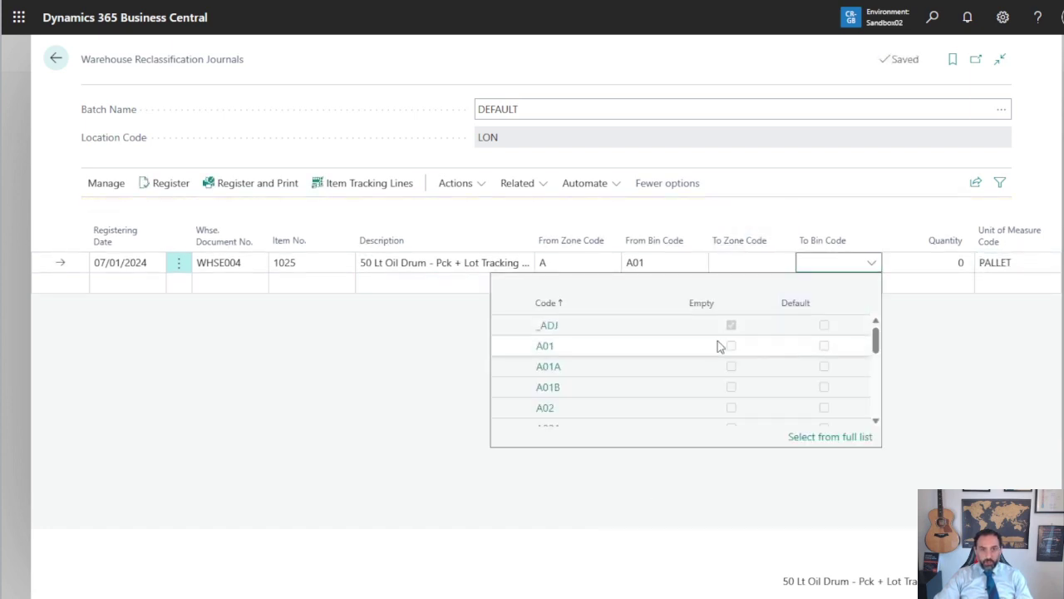
{"action": "scroll", "coordinate": [658, 363], "scroll_direction": "down", "scroll_amount": 3}
{"action": "scroll", "coordinate": [658, 363], "scroll_direction": "down", "scroll_amount": 4}
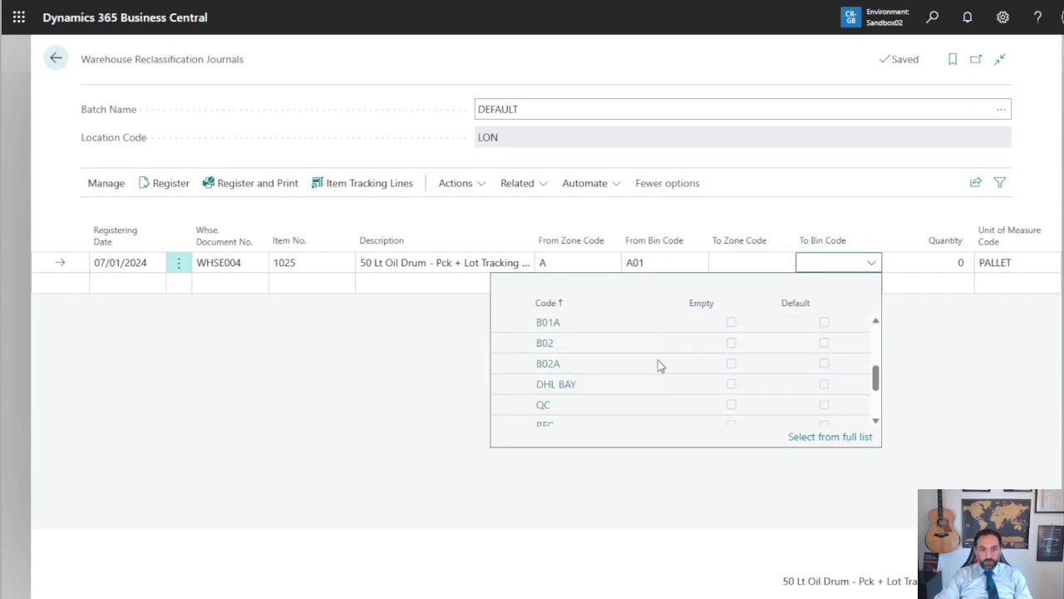
{"action": "scroll", "coordinate": [632, 420], "scroll_direction": "up", "scroll_amount": 1}
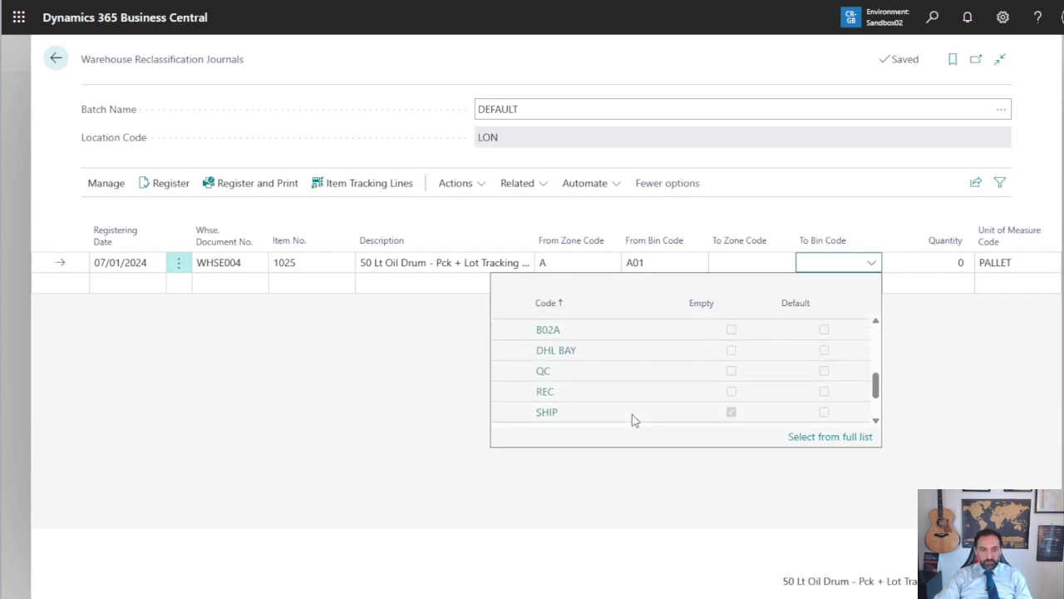
{"action": "left_click", "coordinate": [617, 371]}
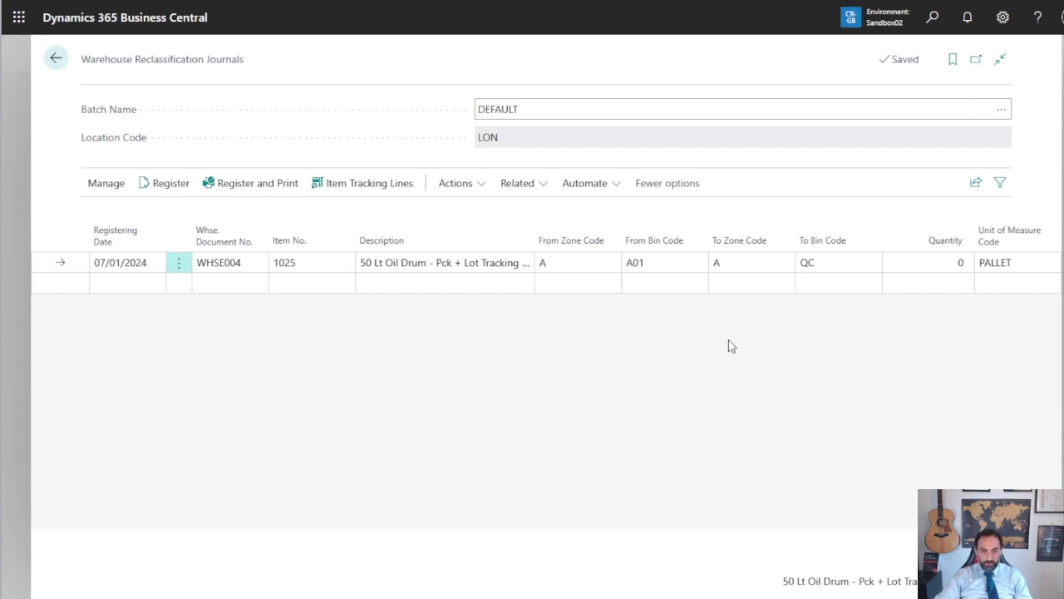
Try to open the item tracking lines, dismiss the message and set the journal line's quantity to 0.5
{"action": "left_click", "coordinate": [385, 186]}
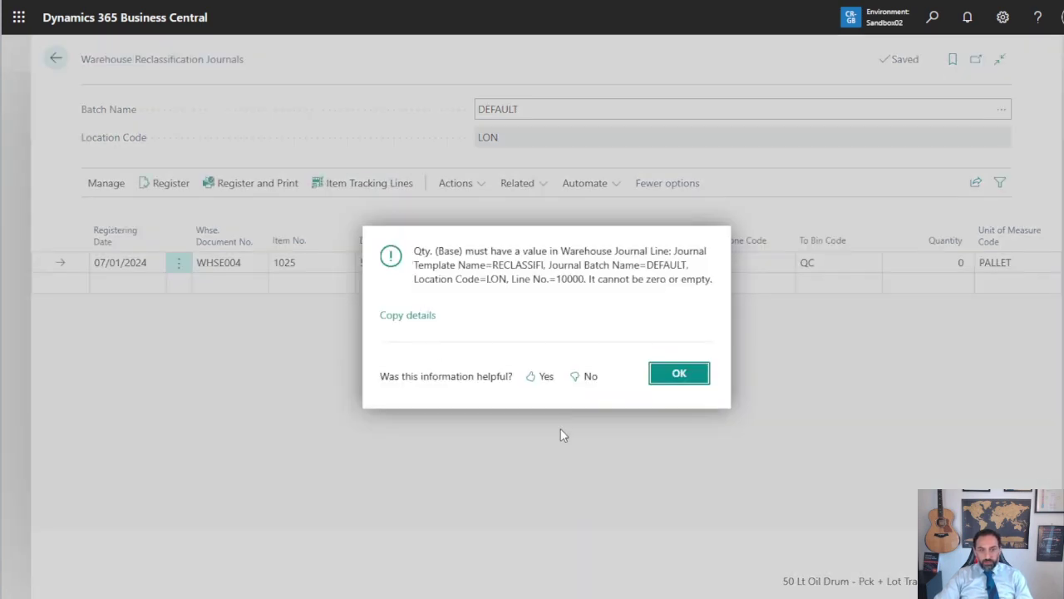
{"action": "left_click", "coordinate": [677, 375]}
{"action": "left_click", "coordinate": [953, 262]}
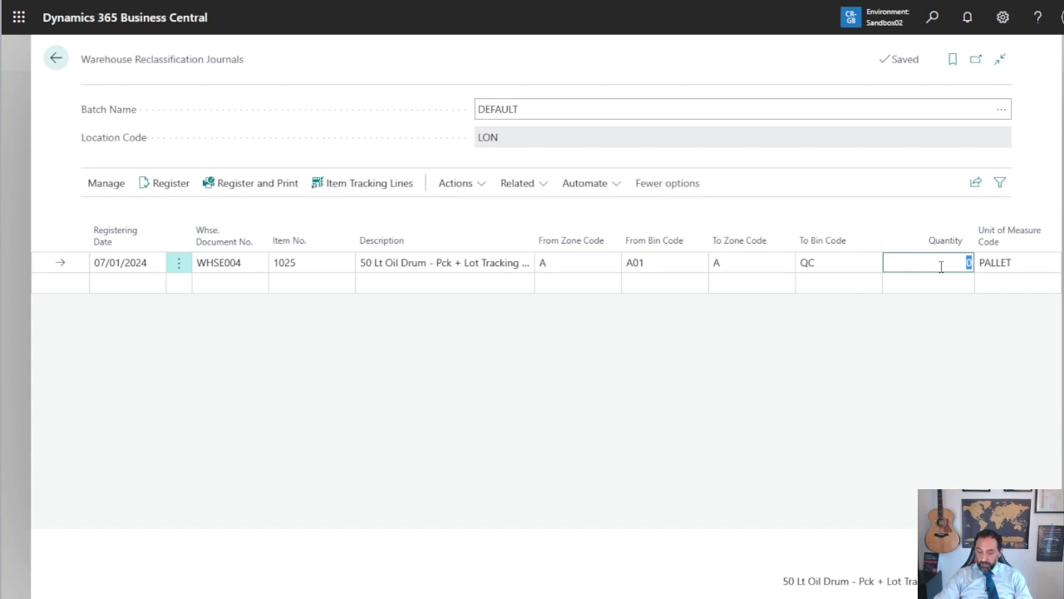
{"action": "type", "text": "0.5"}
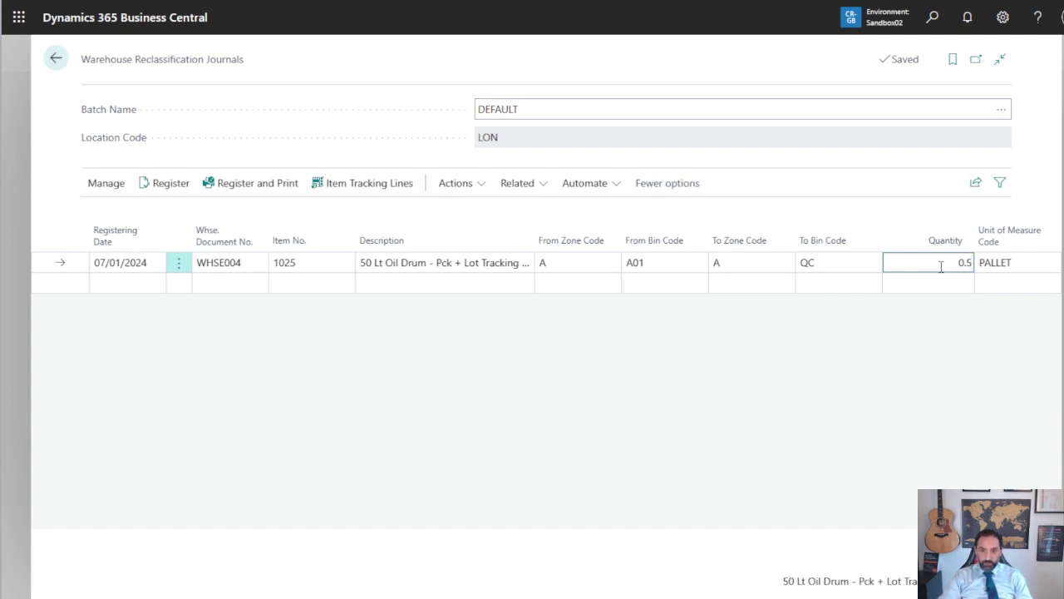
{"action": "key", "text": "Tab"}
{"action": "left_click", "coordinate": [941, 266]}
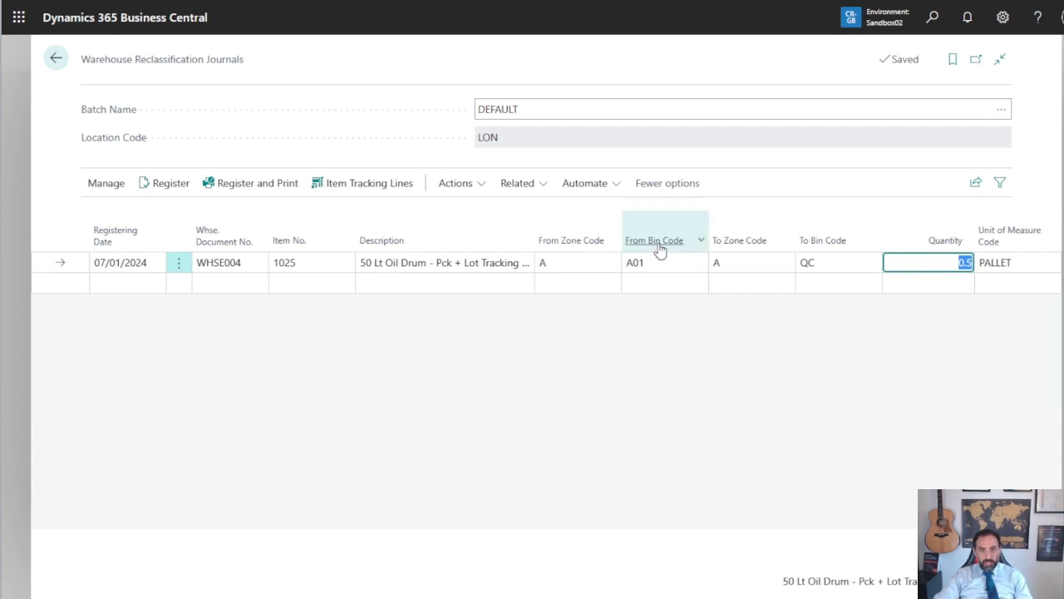
{"action": "left_click", "coordinate": [378, 187]}
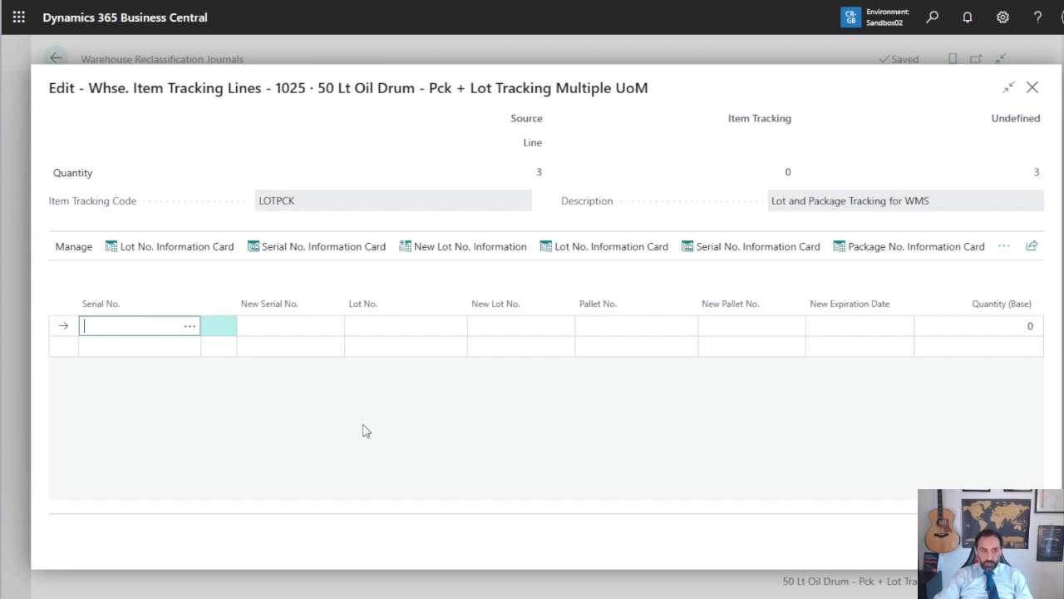
{"action": "left_click", "coordinate": [440, 326]}
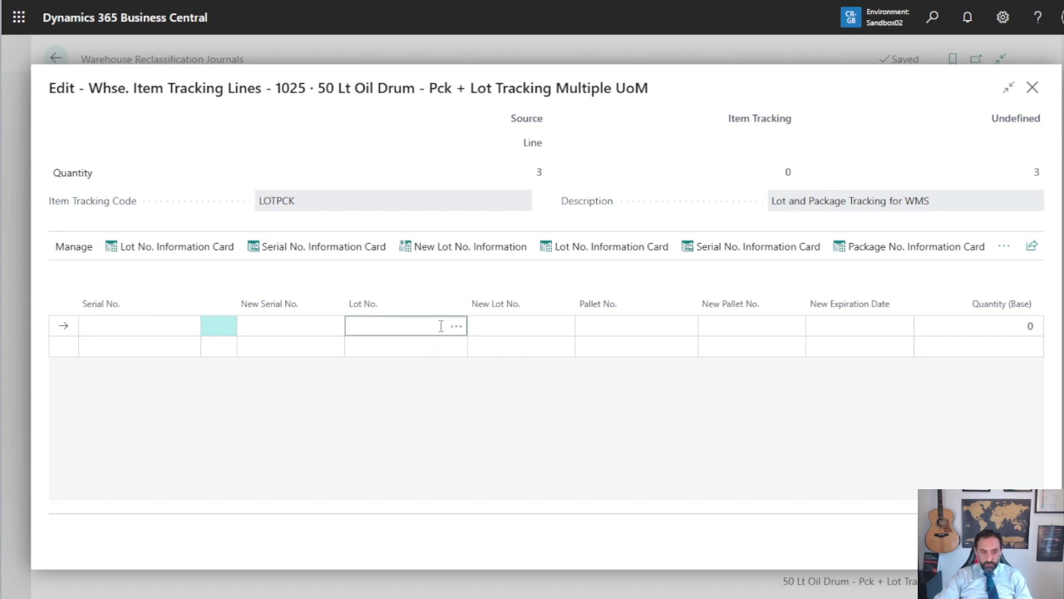
{"action": "left_click", "coordinate": [456, 330]}
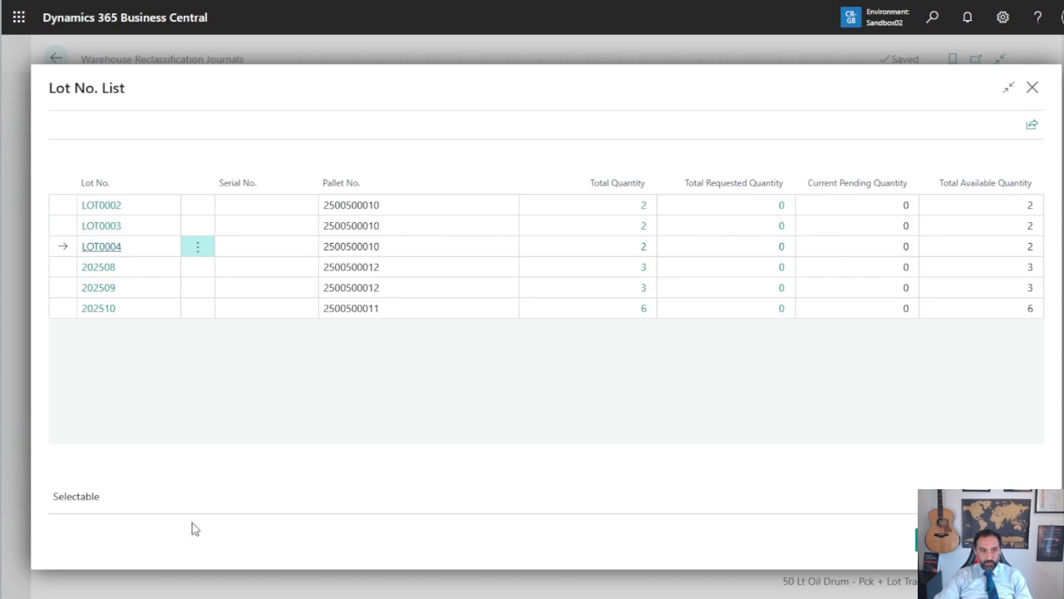
{"action": "left_click", "coordinate": [112, 314]}
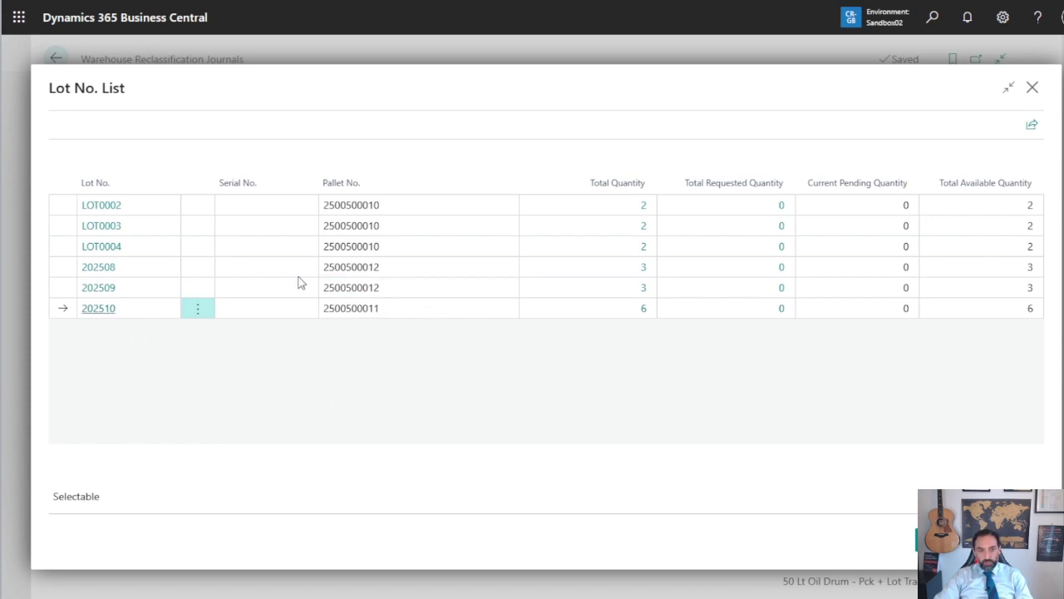
{"action": "left_click", "coordinate": [915, 541]}
{"action": "left_click", "coordinate": [645, 325]}
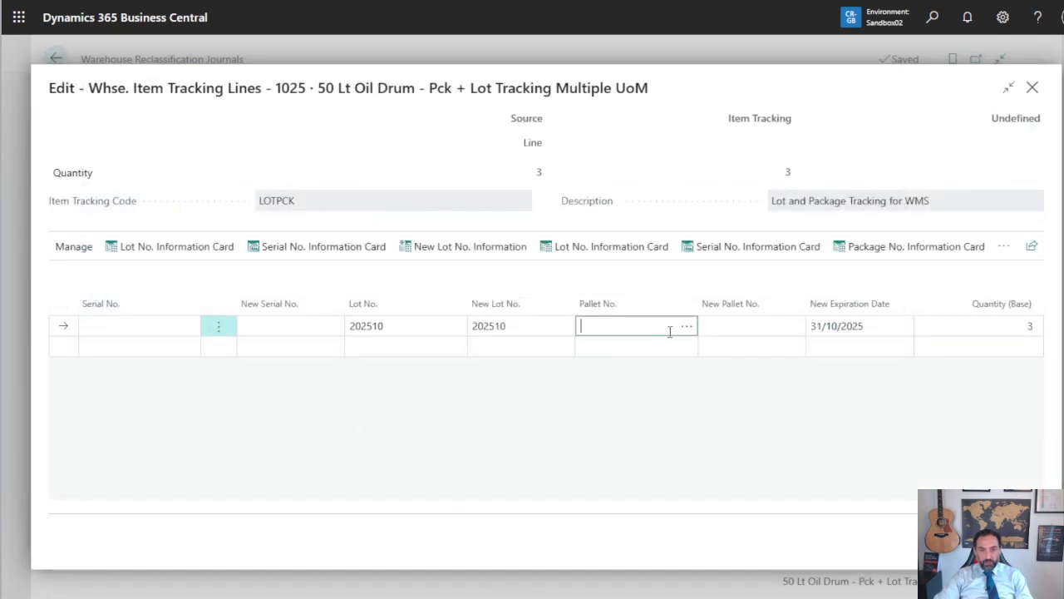
{"action": "left_click", "coordinate": [687, 330]}
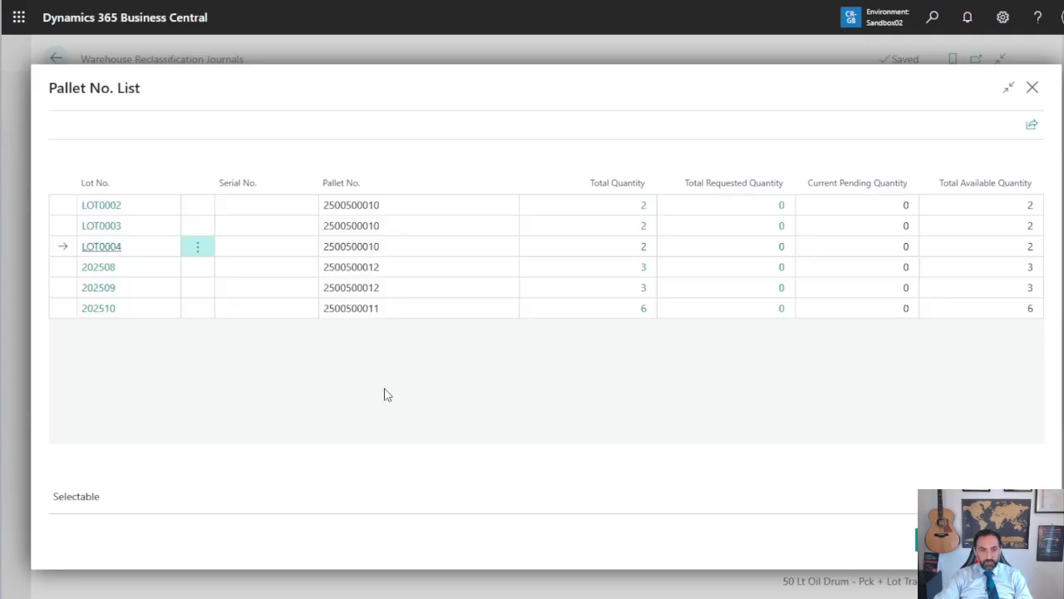
{"action": "double_click", "coordinate": [64, 309]}
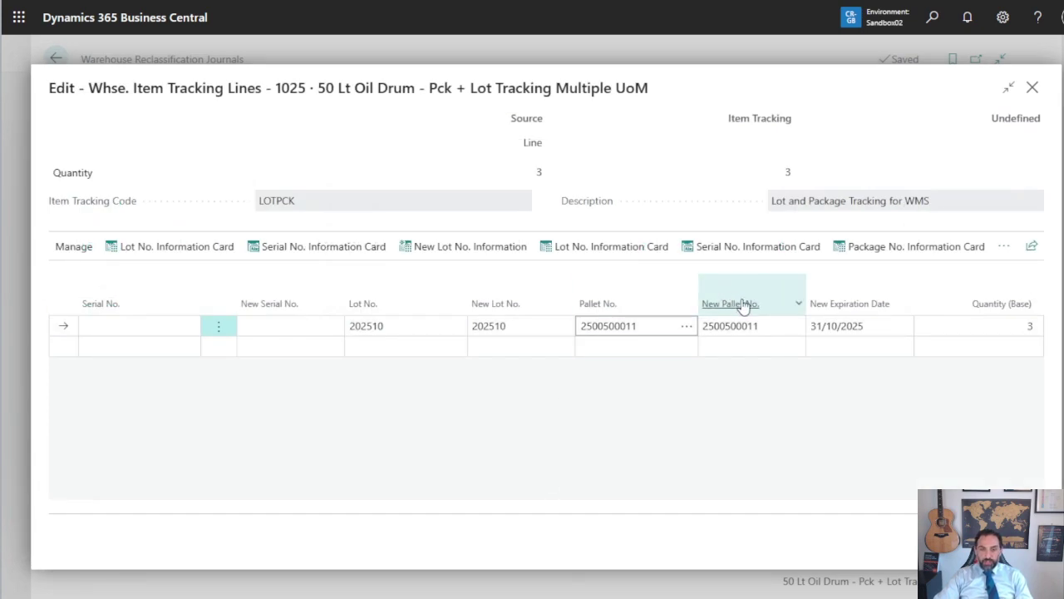
Set the base quantity of the item tracking line to 1
{"action": "left_click", "coordinate": [767, 325]}
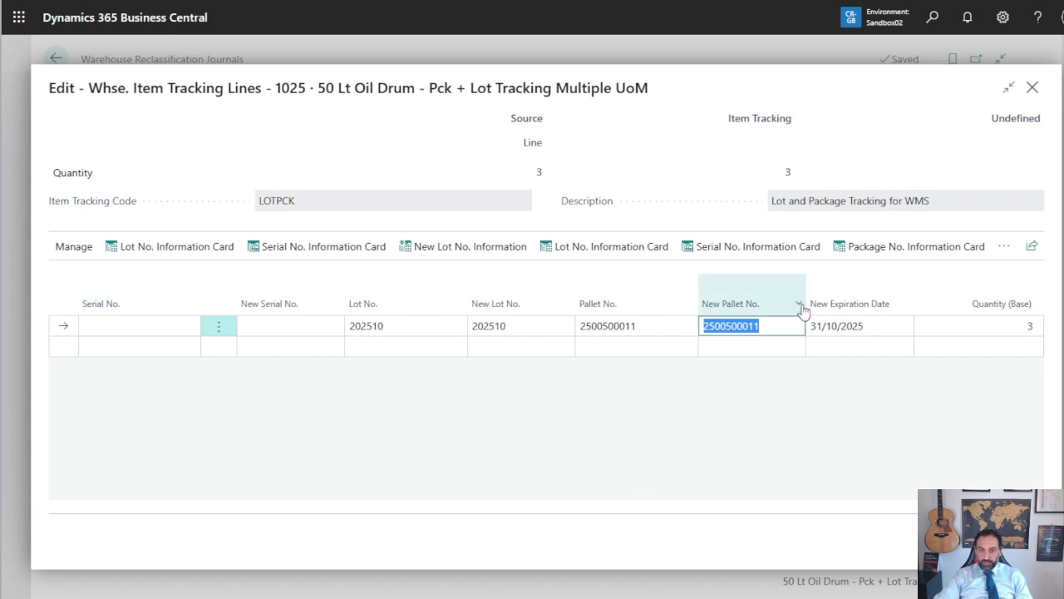
{"action": "left_click", "coordinate": [766, 325]}
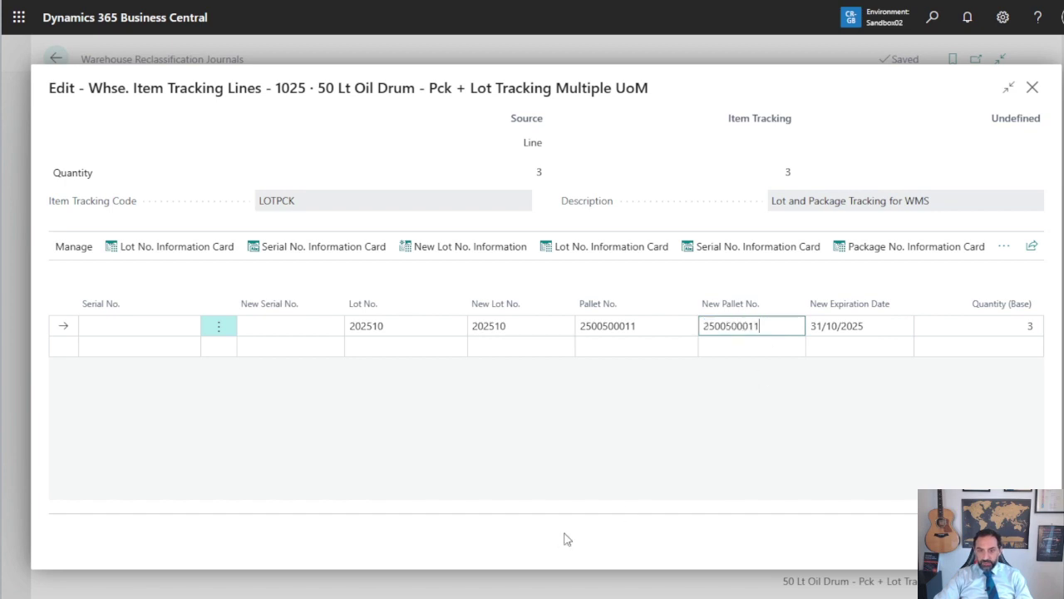
{"action": "left_click", "coordinate": [1016, 325]}
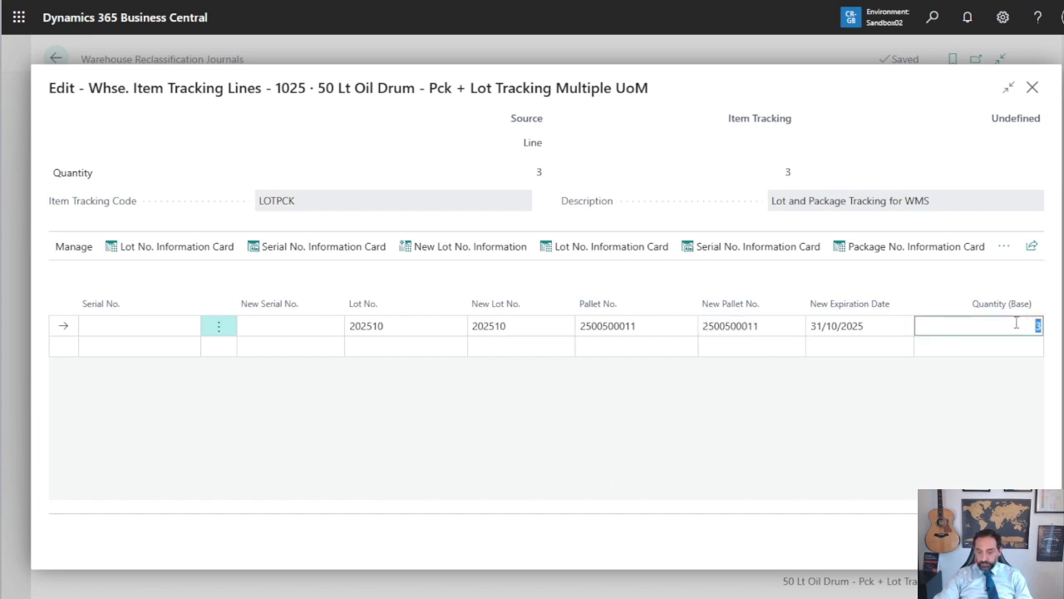
{"action": "type", "text": "1"}
{"action": "key", "text": "shift+Tab"}
{"action": "key", "text": "shift+Tab"}
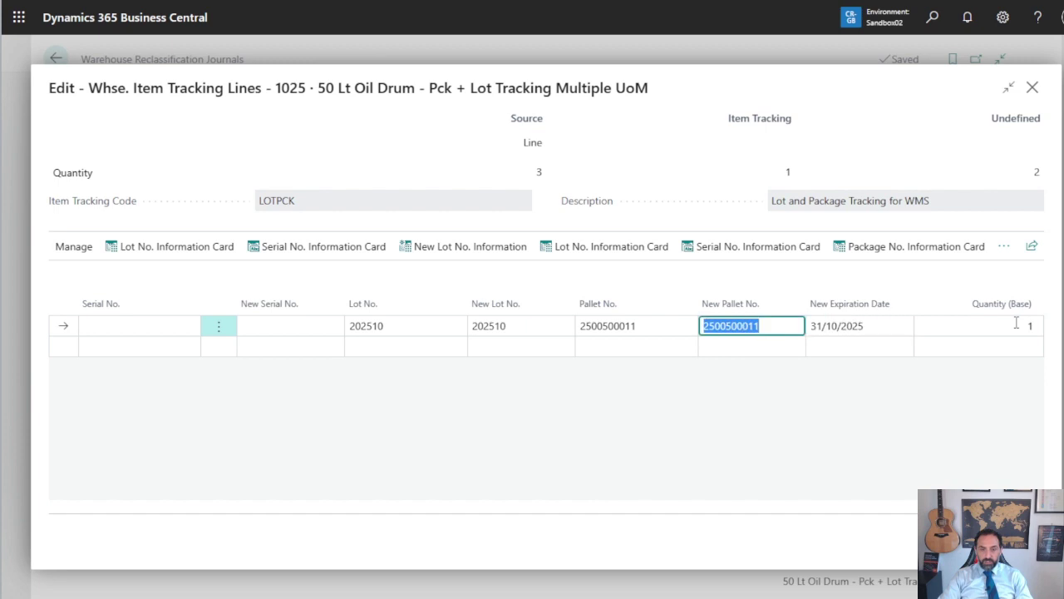
{"action": "left_click", "coordinate": [762, 325]}
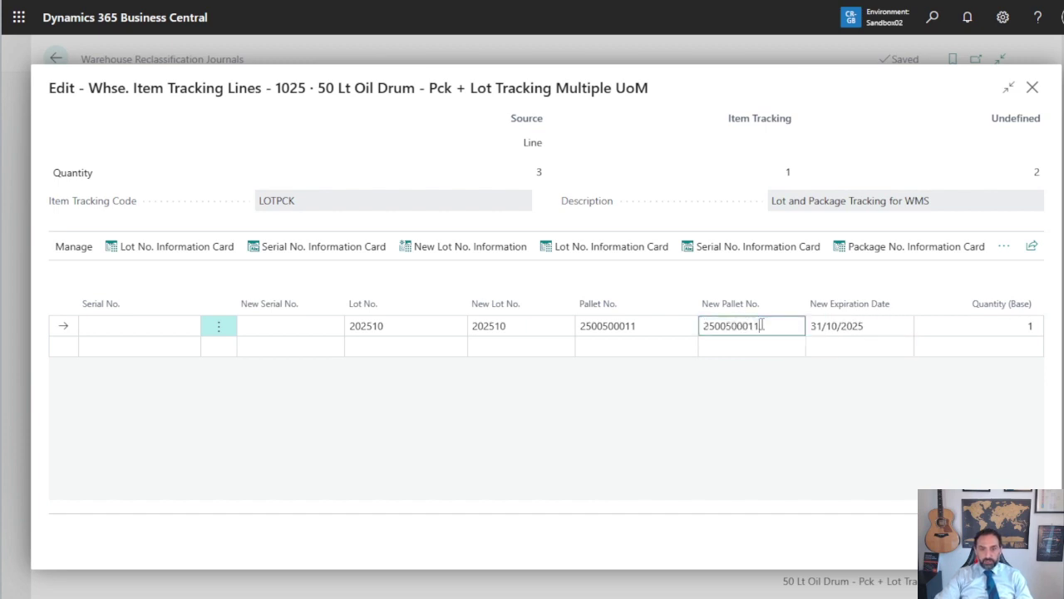
{"action": "type", "text": "-B"}
{"action": "left_click", "coordinate": [768, 394]}
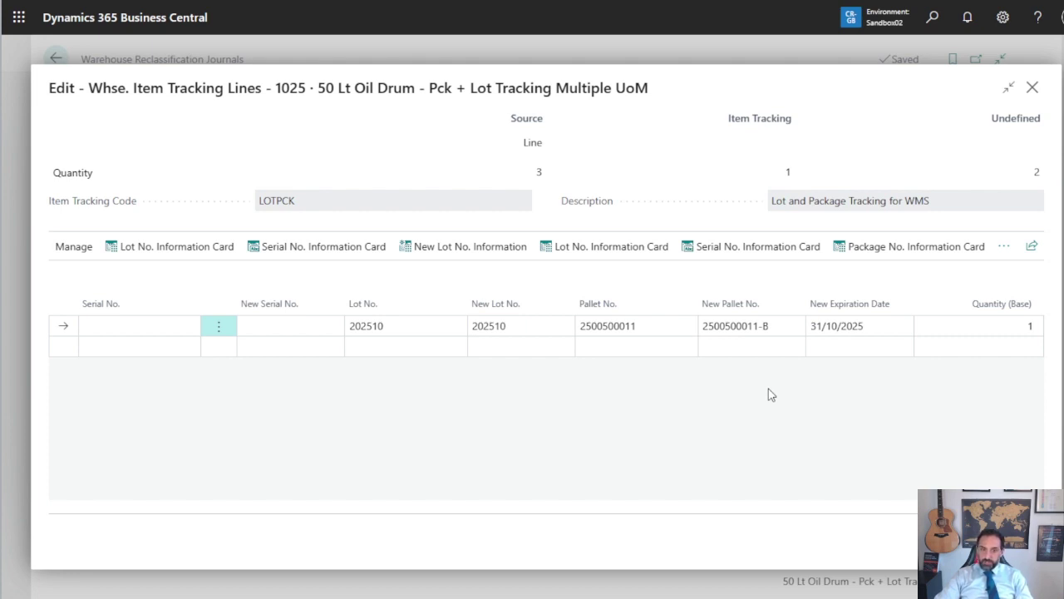
{"action": "left_click", "coordinate": [774, 325]}
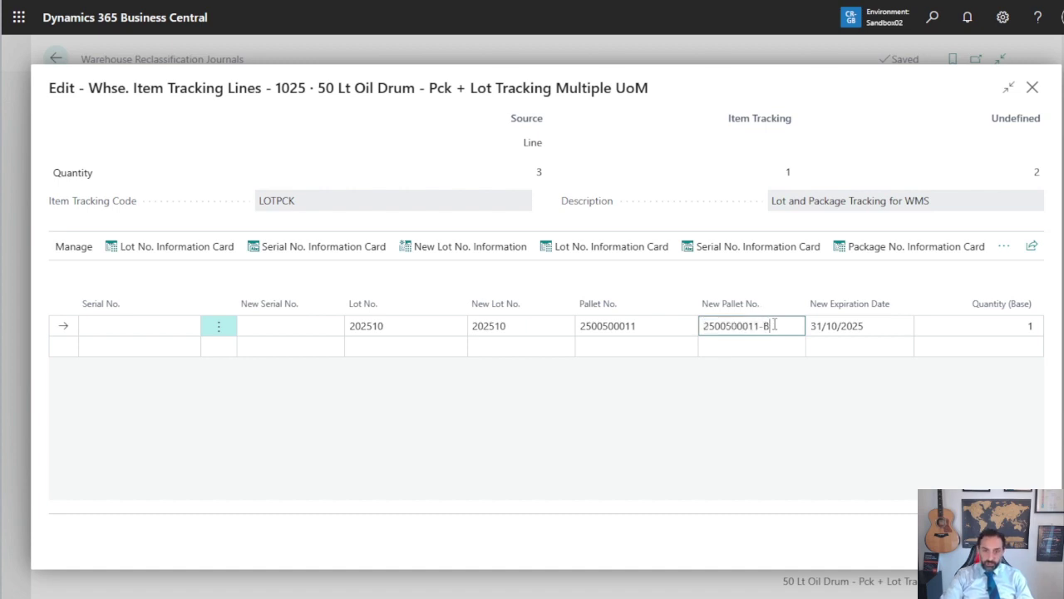
Set the tracking line's base quantity to 3 and close the item tracking lines
{"action": "left_click", "coordinate": [1015, 329]}
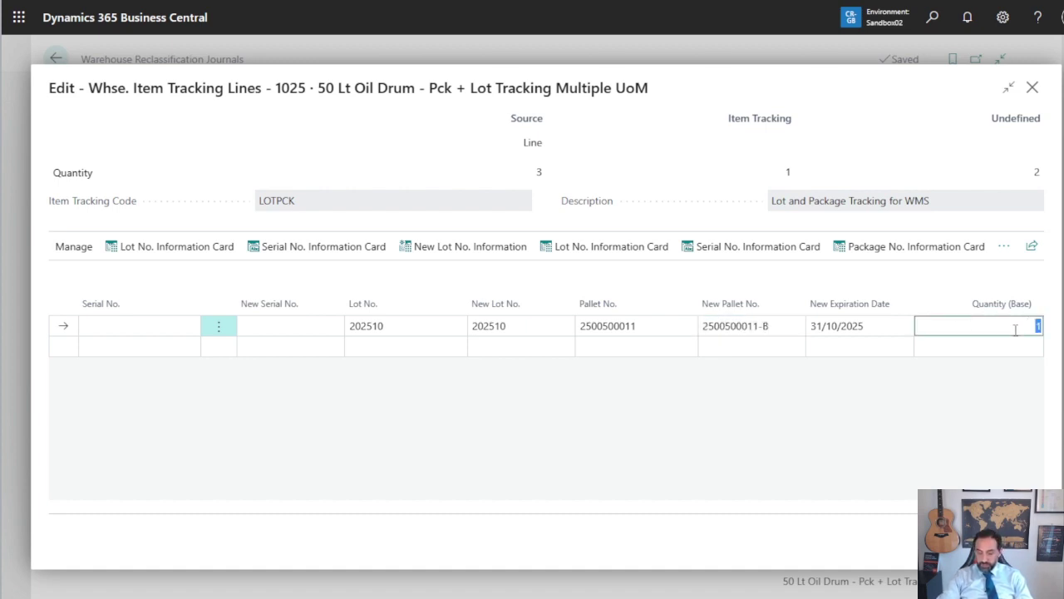
{"action": "type", "text": "3"}
{"action": "key", "text": "shift+Tab"}
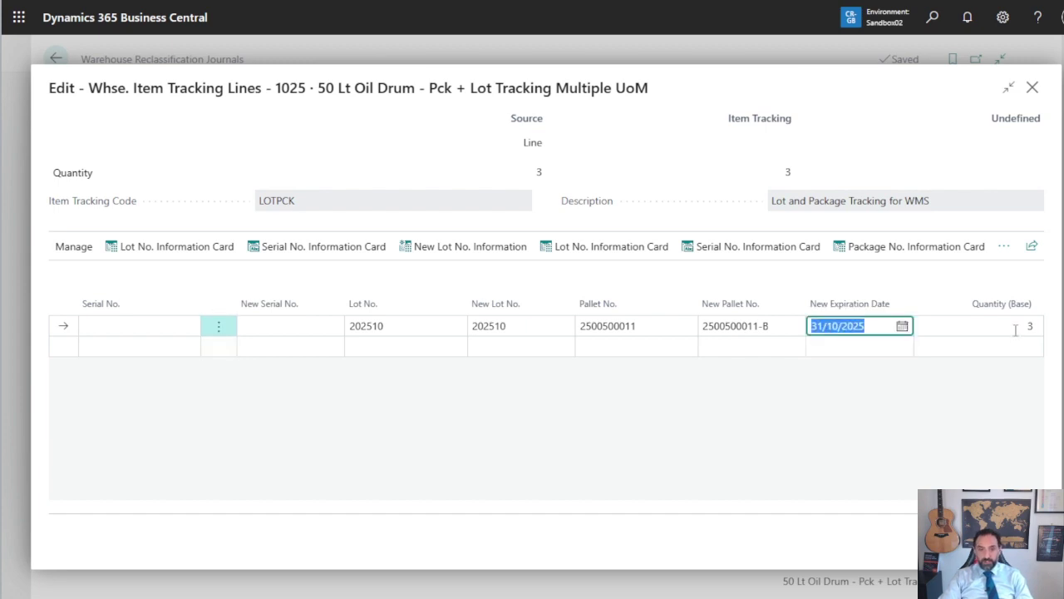
{"action": "key", "text": "shift+Tab"}
{"action": "key", "text": "shift+Tab"}
{"action": "key", "text": "Tab"}
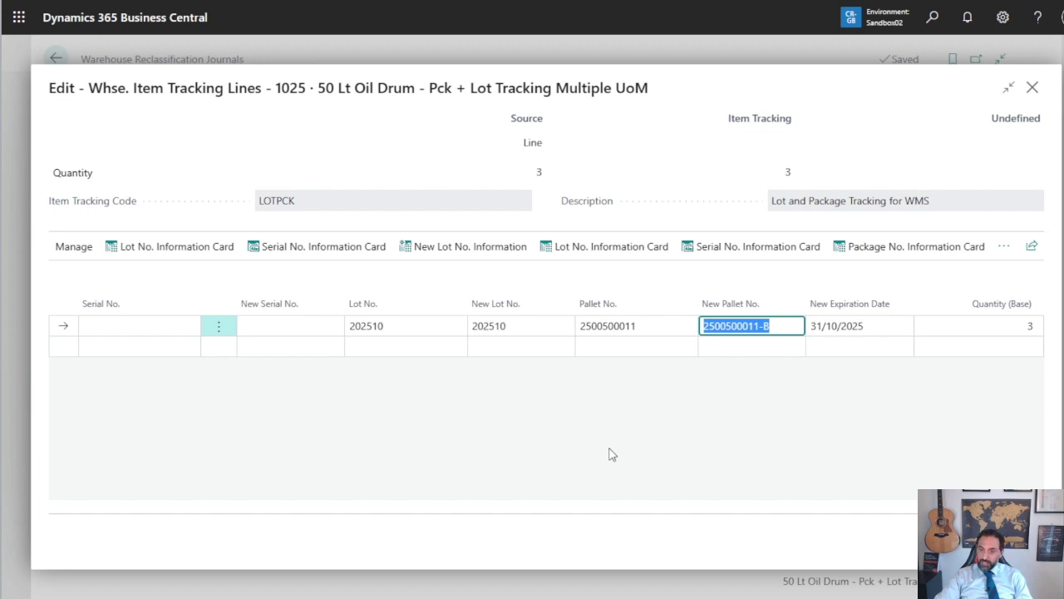
{"action": "left_click", "coordinate": [741, 465]}
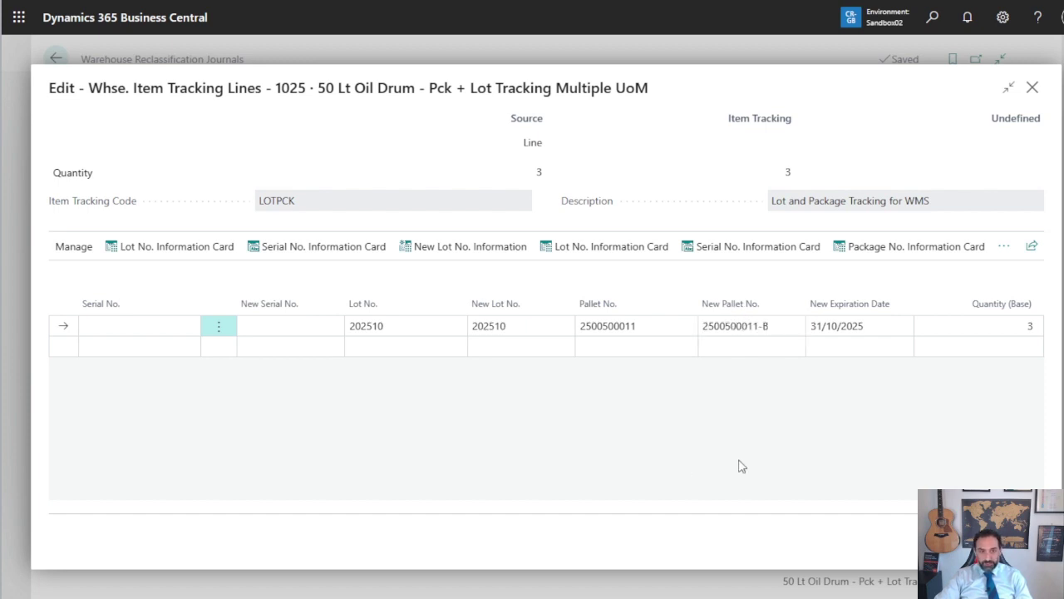
{"action": "key", "text": "Escape"}
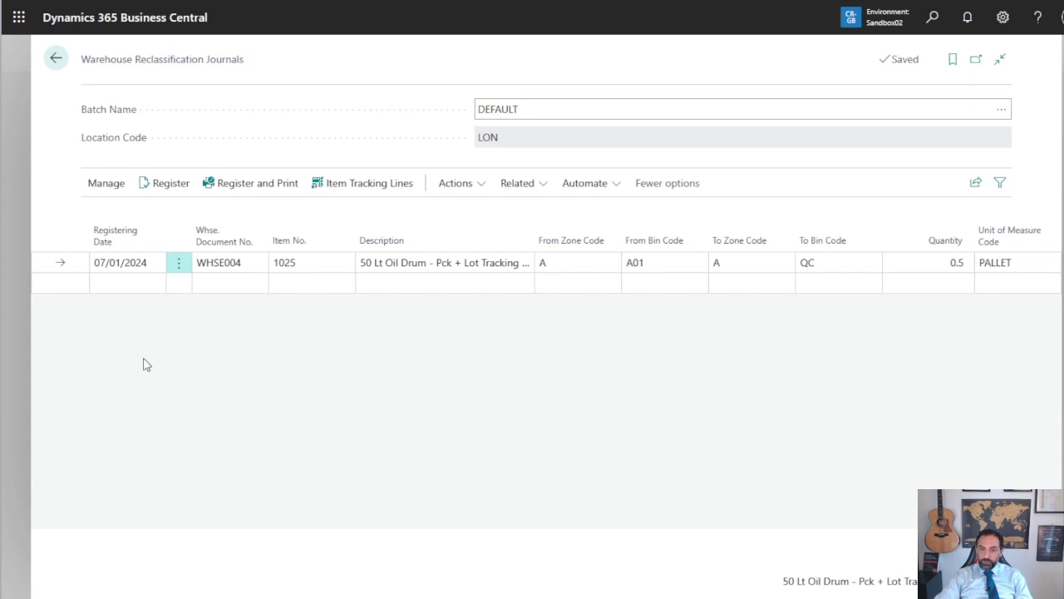
Add a second reclassification journal line for item 1025
{"action": "left_click", "coordinate": [61, 283]}
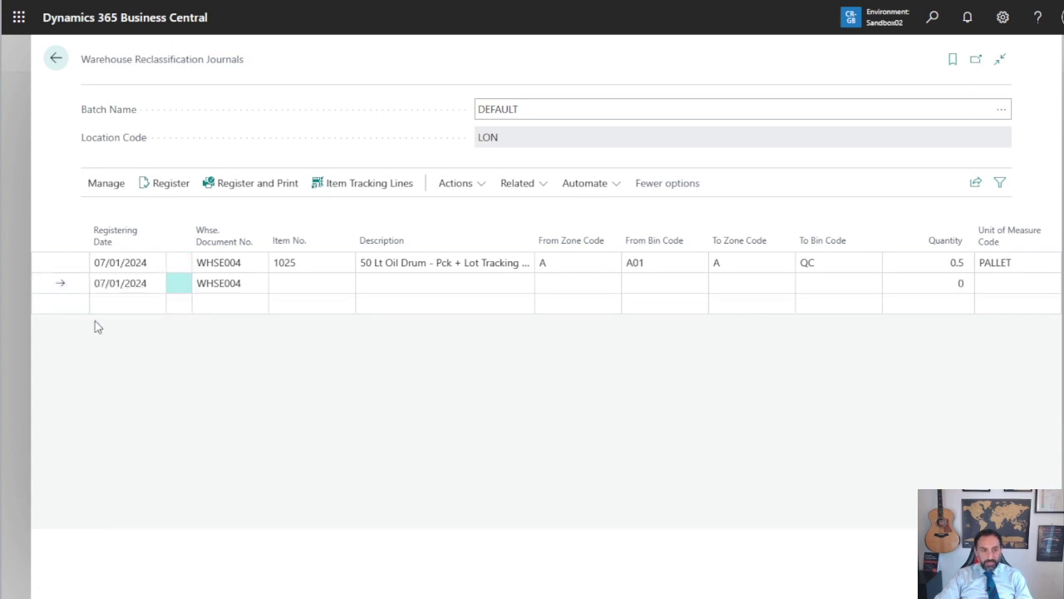
{"action": "left_click", "coordinate": [293, 282]}
{"action": "type", "text": "1025"}
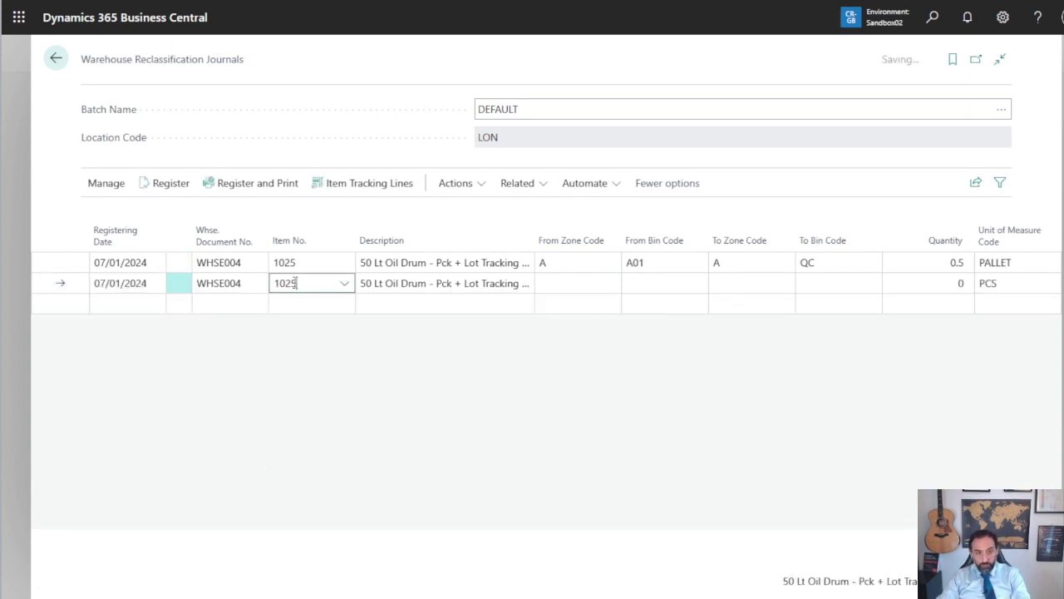
{"action": "key", "text": "Tab"}
{"action": "key", "text": "Tab"}
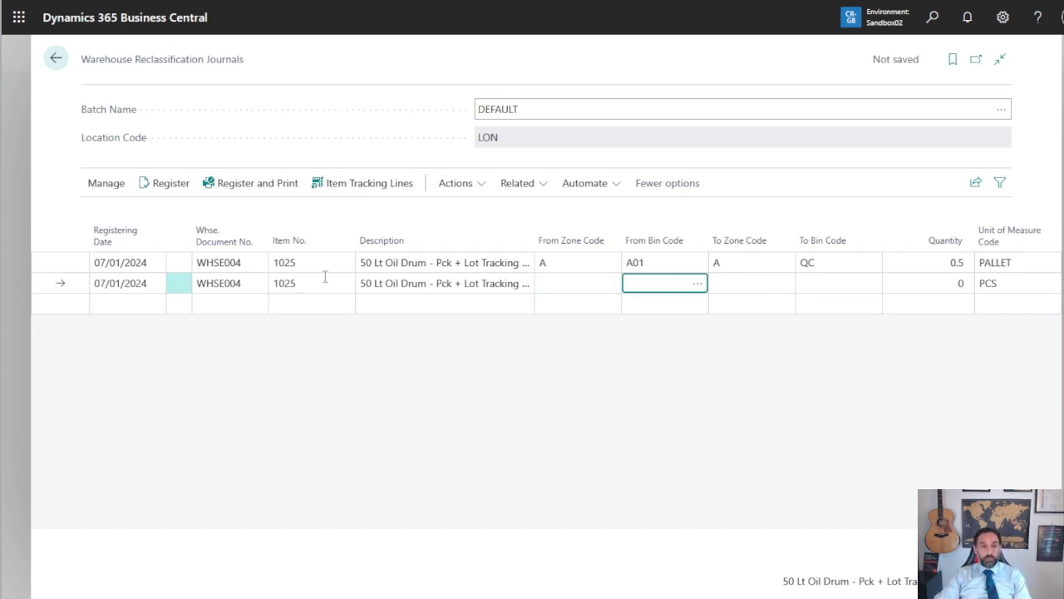
Open the bin contents of item 1025 and review the warehouse entries behind bin REC's base quantity
{"action": "left_click", "coordinate": [479, 191]}
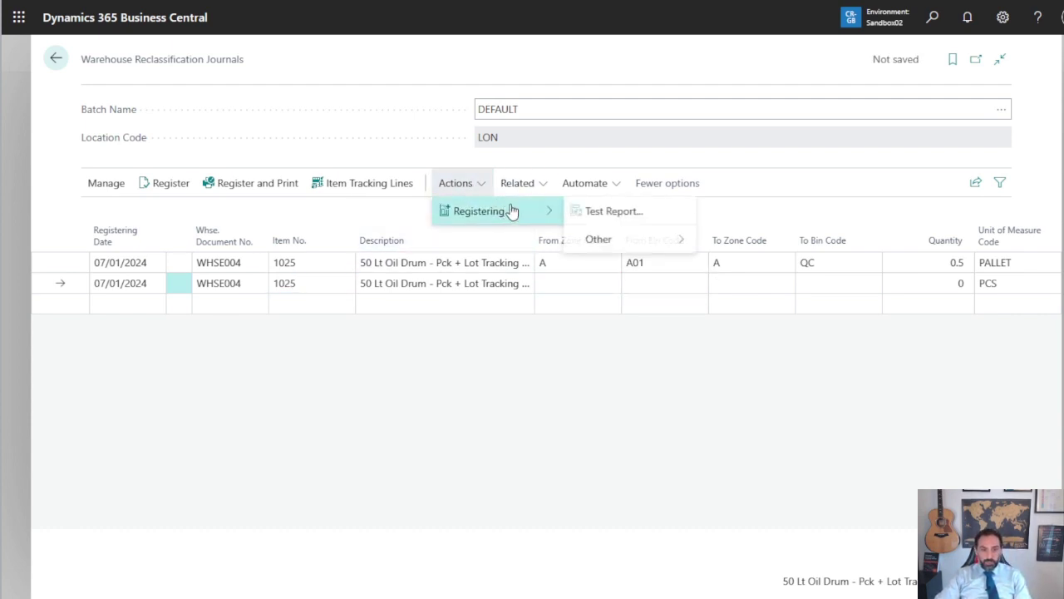
{"action": "left_click", "coordinate": [517, 183]}
{"action": "mouse_move", "coordinate": [538, 210]}
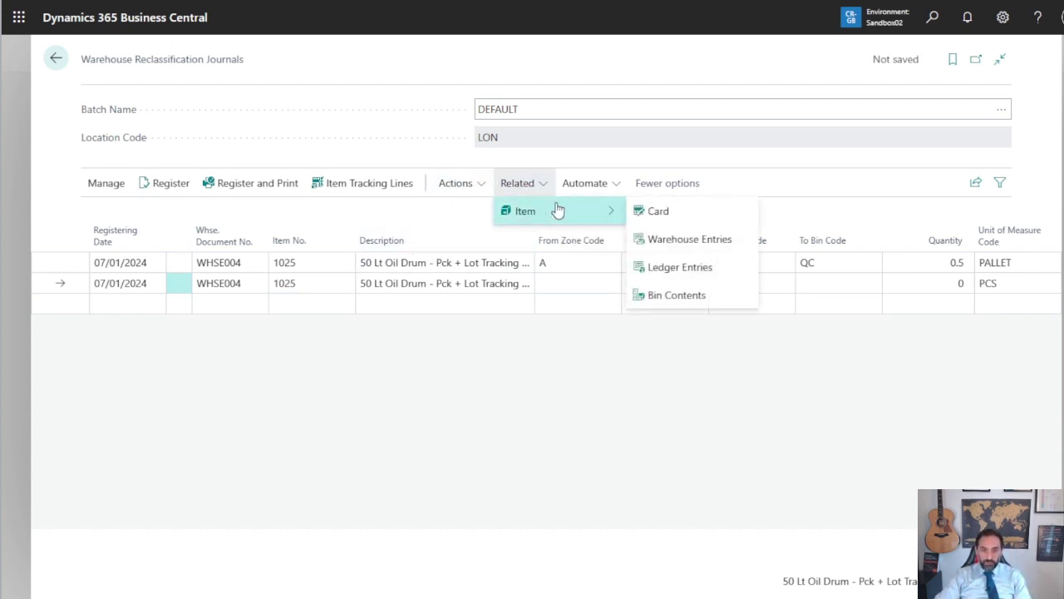
{"action": "left_click", "coordinate": [670, 299]}
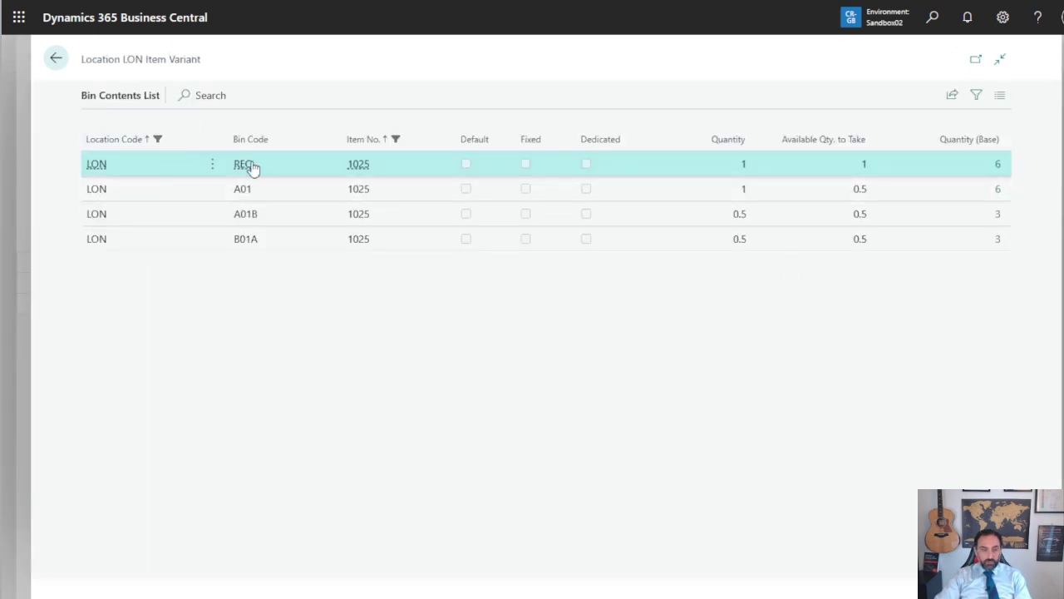
{"action": "left_click", "coordinate": [997, 165]}
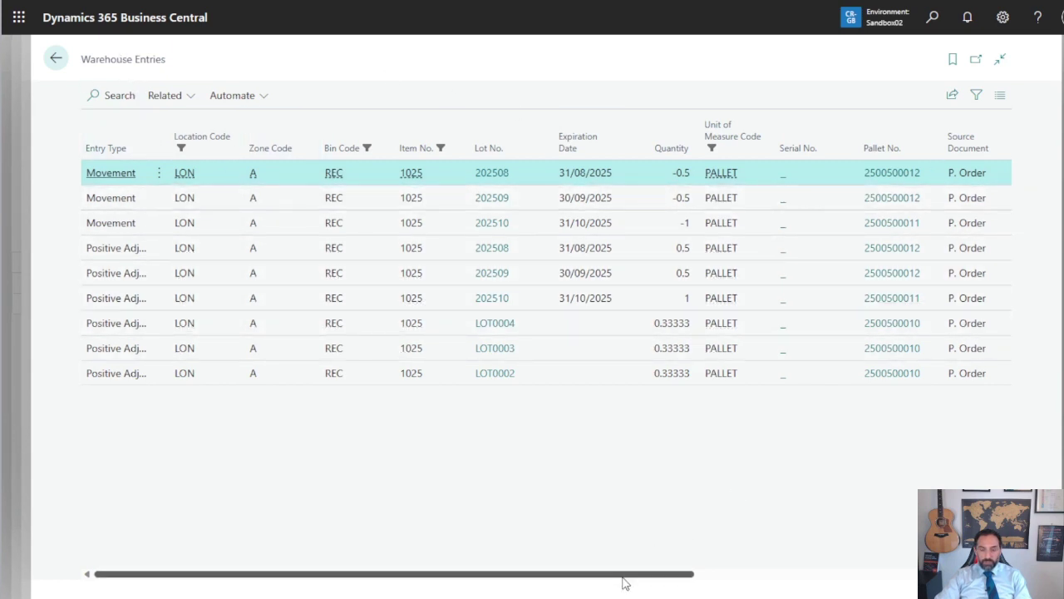
{"action": "left_click_drag", "start_coordinate": [625, 581], "coordinate": [936, 576]}
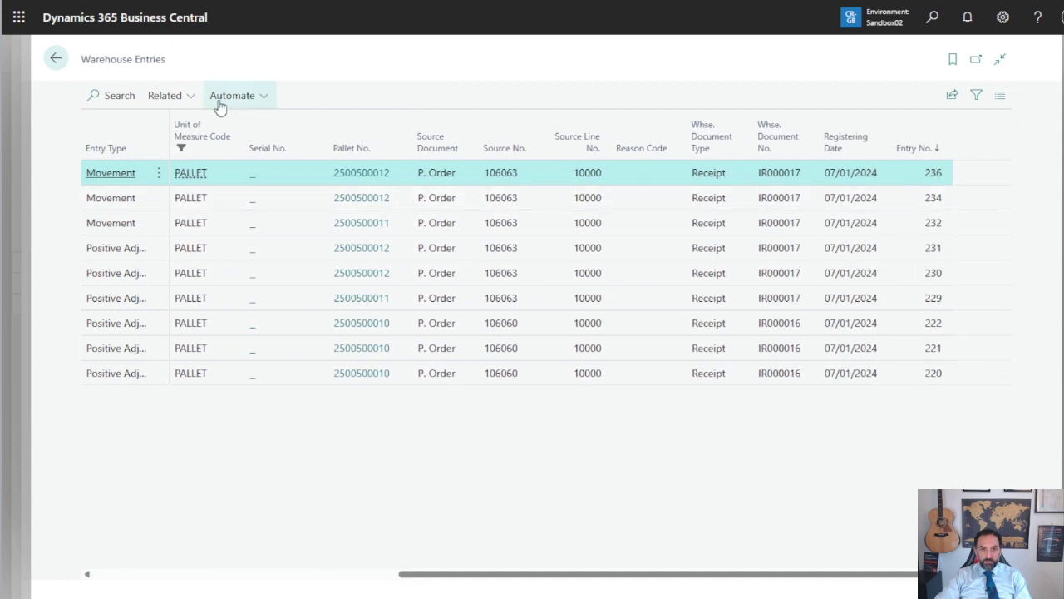
{"action": "left_click", "coordinate": [53, 58]}
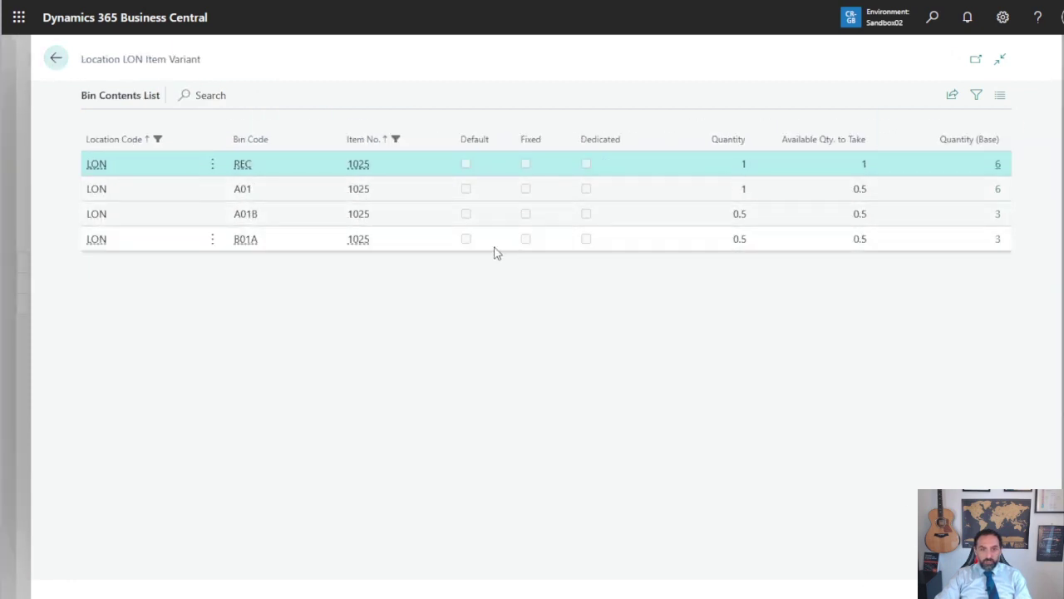
Review the warehouse entries behind bin B01A's base quantity, then return to the reclassification journal
{"action": "left_click", "coordinate": [294, 247]}
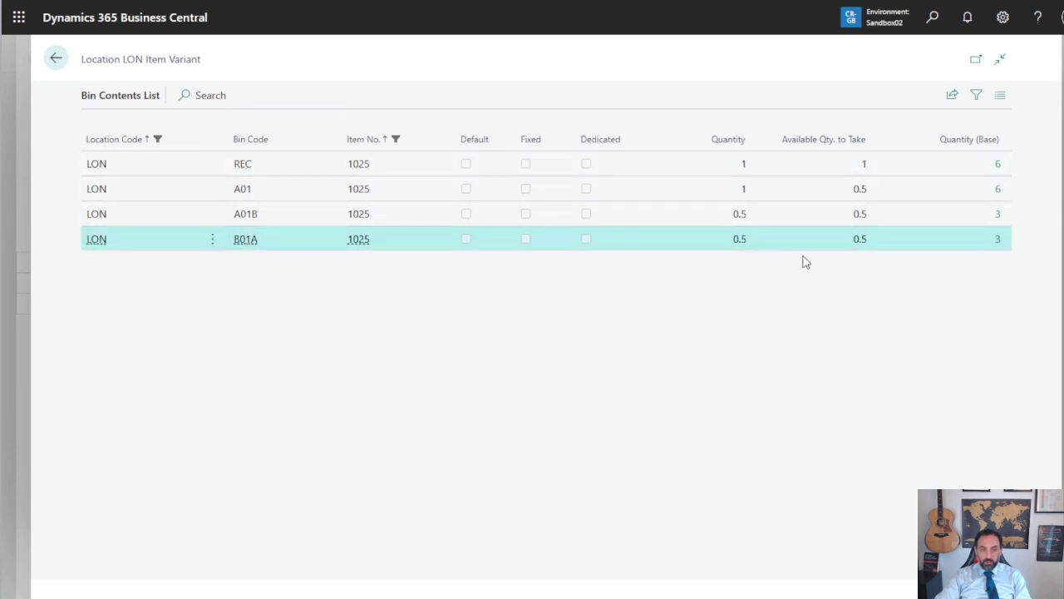
{"action": "left_click", "coordinate": [997, 240]}
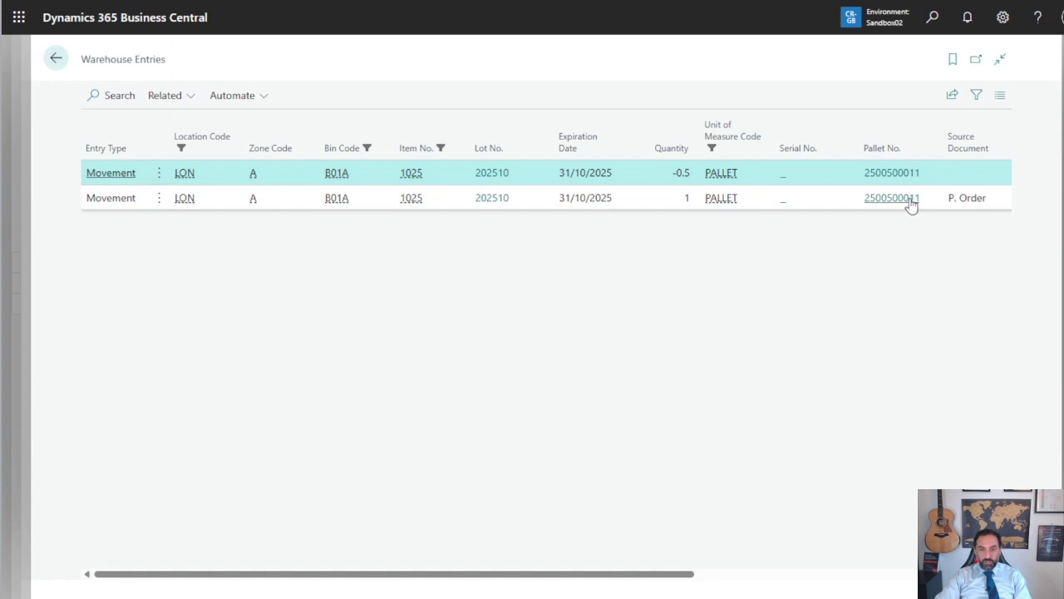
{"action": "left_click", "coordinate": [55, 58]}
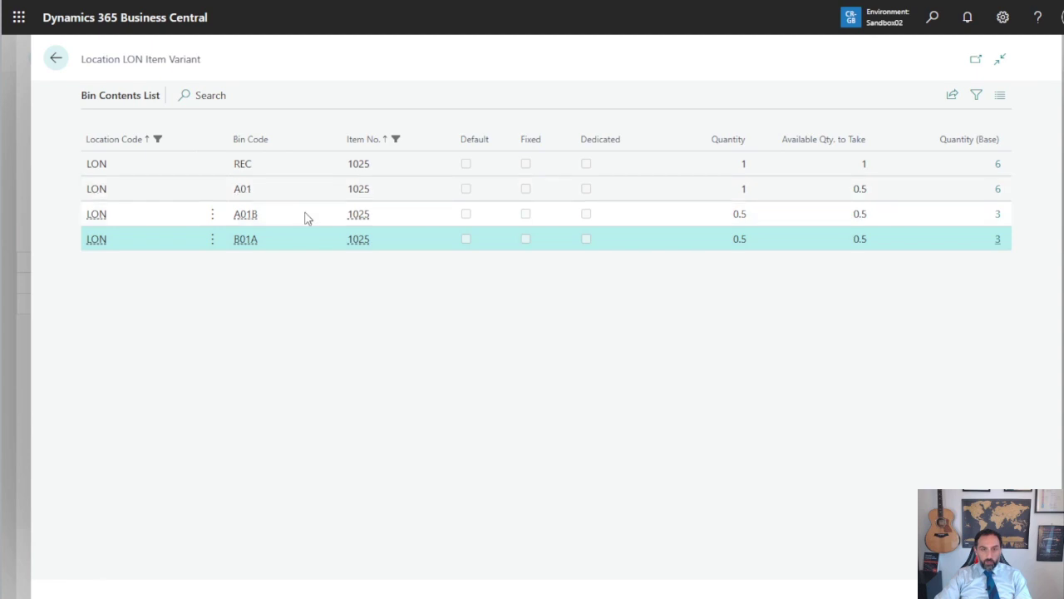
{"action": "left_click", "coordinate": [55, 59]}
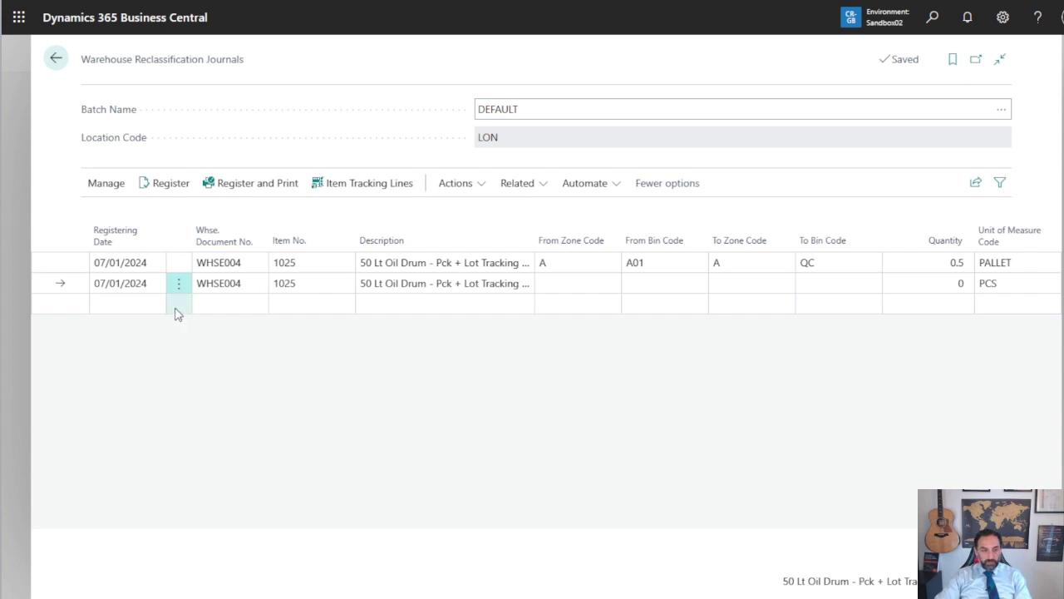
Delete the second journal line for item 1025 and confirm the deletion
{"action": "left_click", "coordinate": [178, 283]}
{"action": "left_click", "coordinate": [154, 332]}
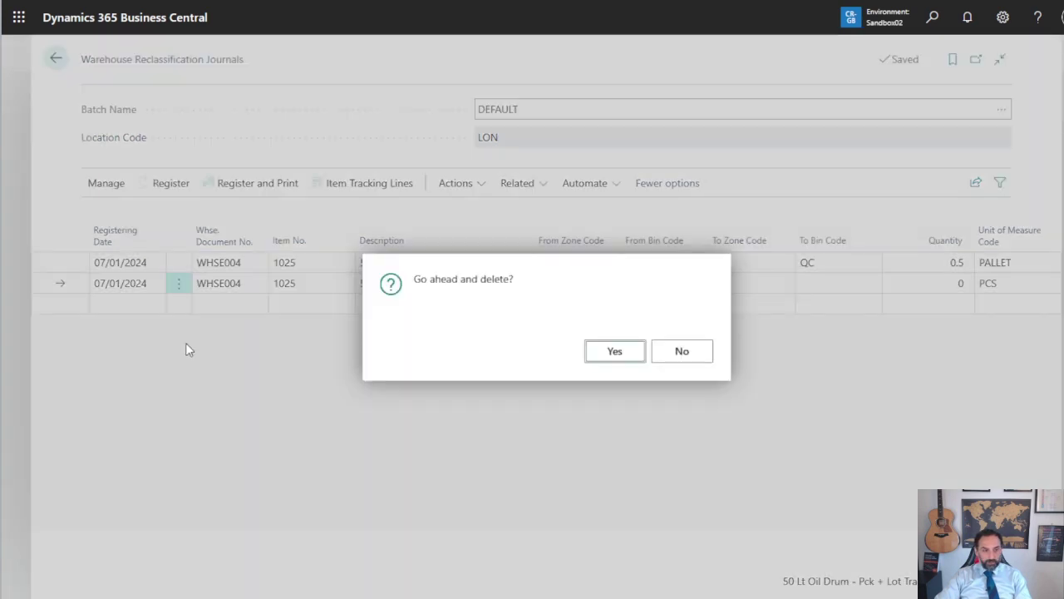
{"action": "left_click", "coordinate": [613, 355]}
Register the remaining reclassification journal line from bin A01 to QC and return to the item list
{"action": "left_click", "coordinate": [71, 264]}
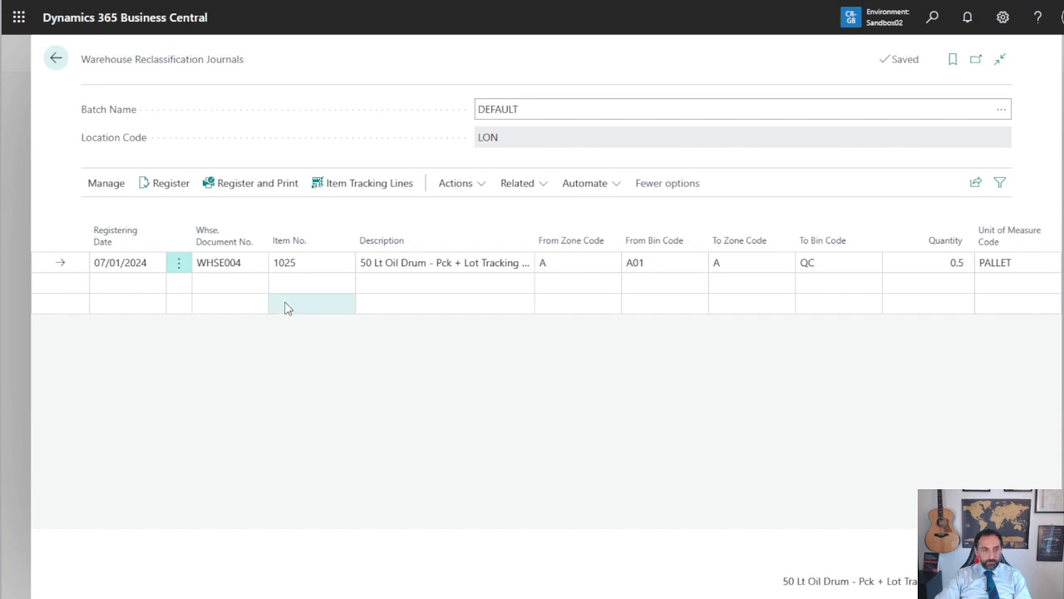
{"action": "left_click", "coordinate": [167, 184]}
{"action": "left_click", "coordinate": [619, 360]}
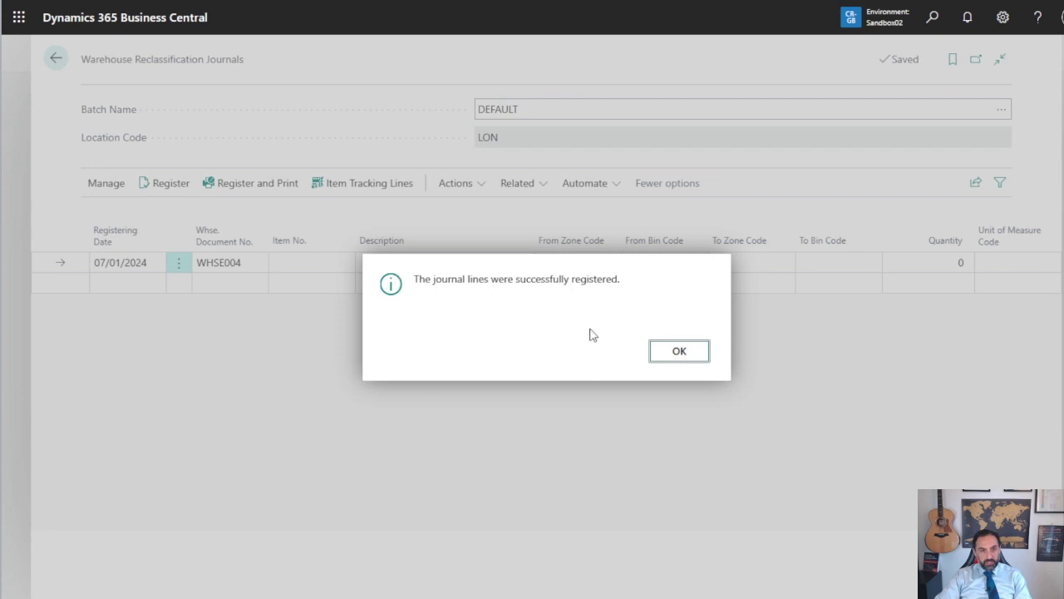
{"action": "left_click", "coordinate": [678, 351]}
{"action": "left_click", "coordinate": [55, 58]}
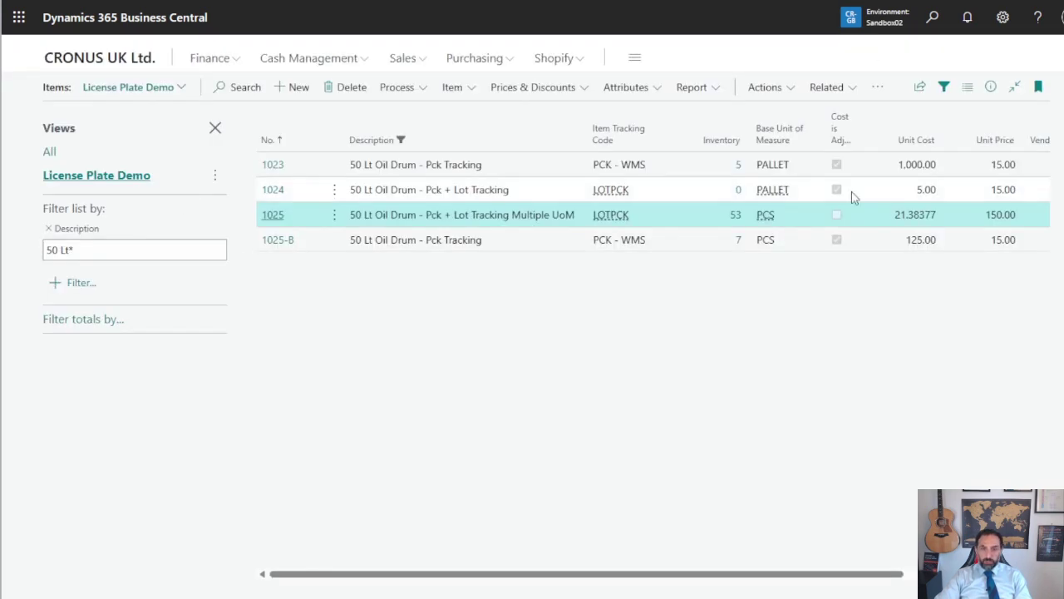
Open item 1025's bin contents, check the warehouse entries for bin QC at LON and open the new pallet's information list
{"action": "left_click", "coordinate": [848, 88]}
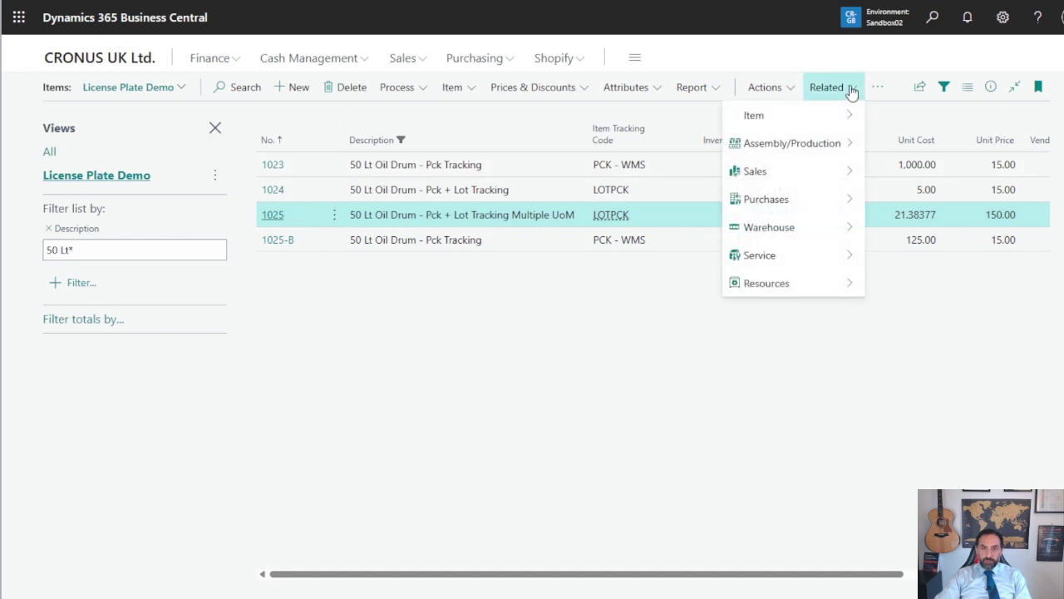
{"action": "mouse_move", "coordinate": [838, 235]}
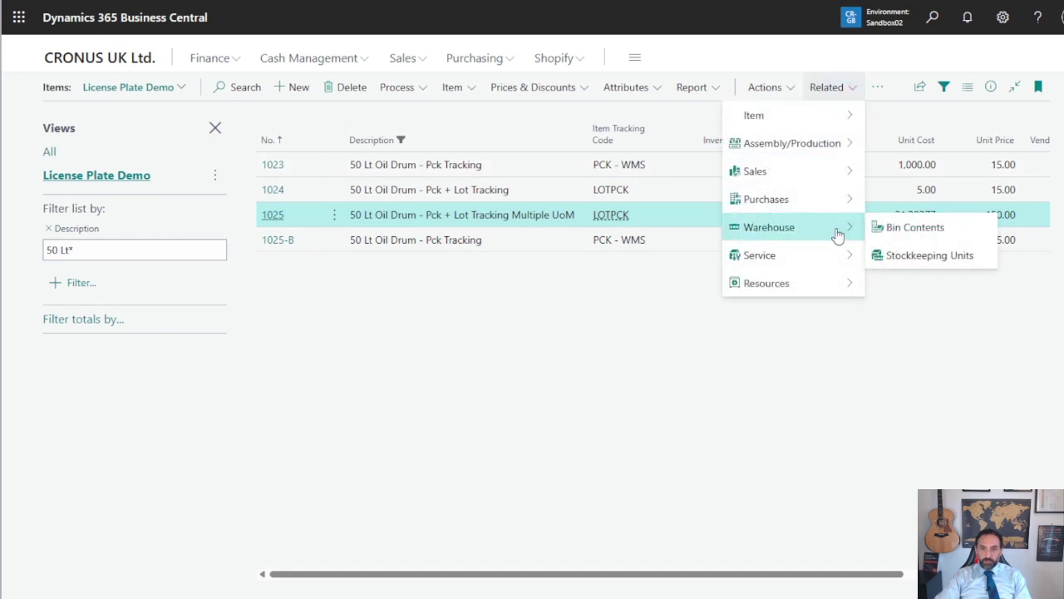
{"action": "left_click", "coordinate": [908, 229]}
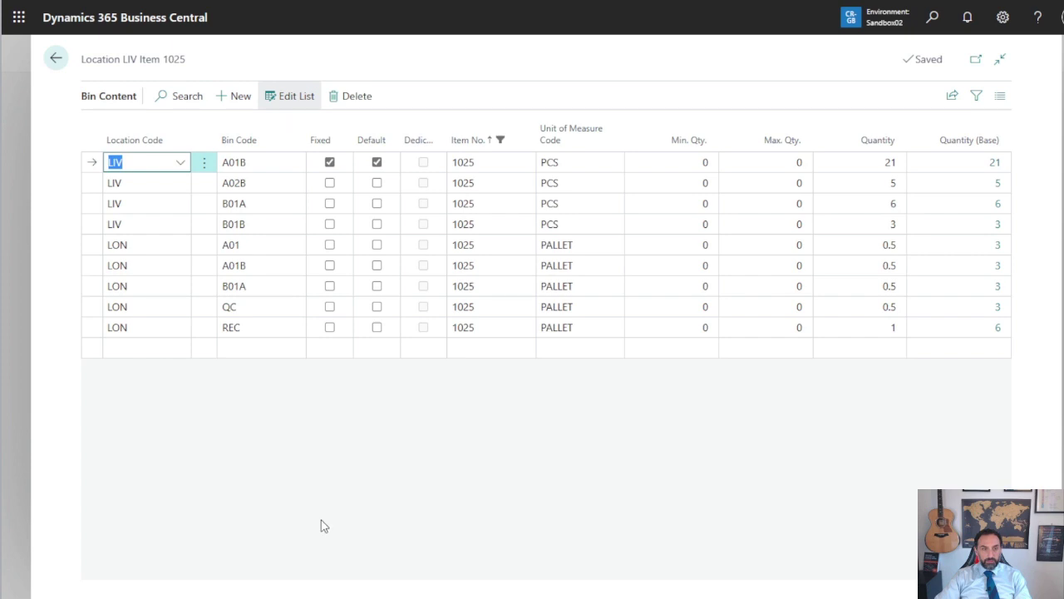
{"action": "left_click", "coordinate": [90, 309]}
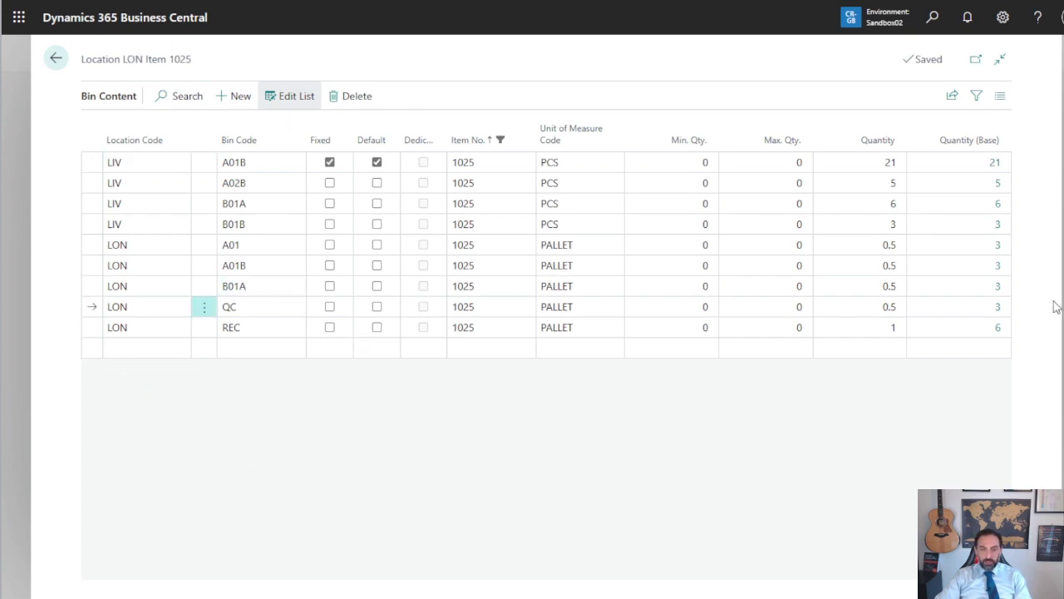
{"action": "left_click", "coordinate": [998, 306]}
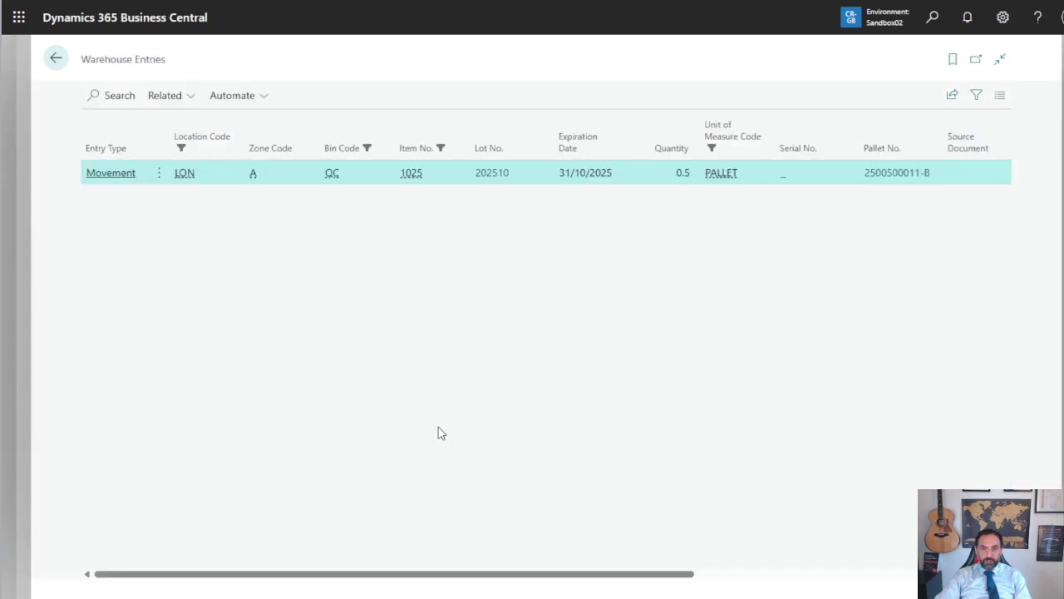
{"action": "left_click", "coordinate": [910, 175]}
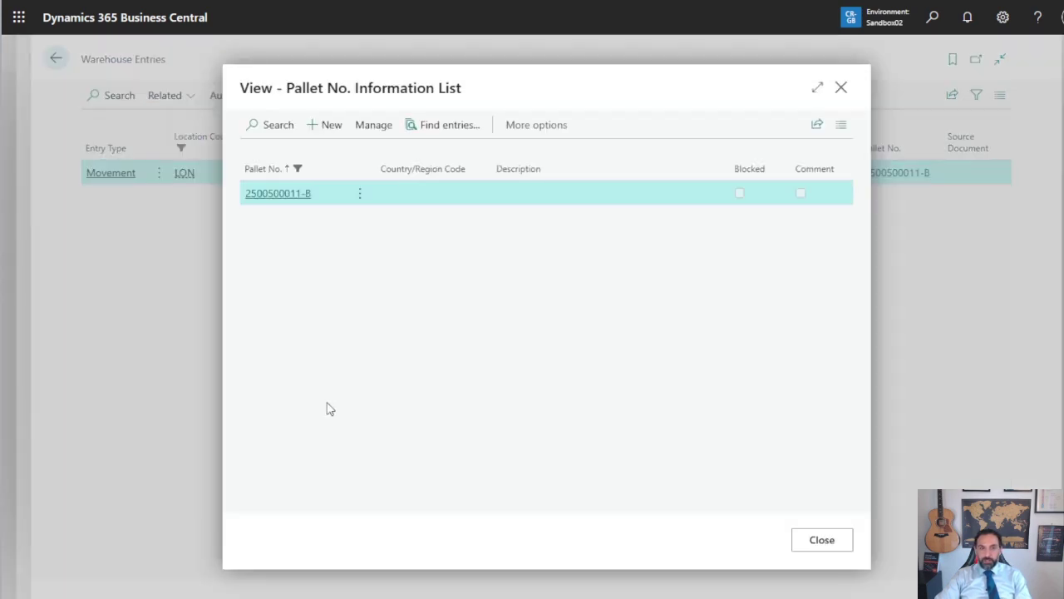
{"action": "left_click", "coordinate": [292, 194]}
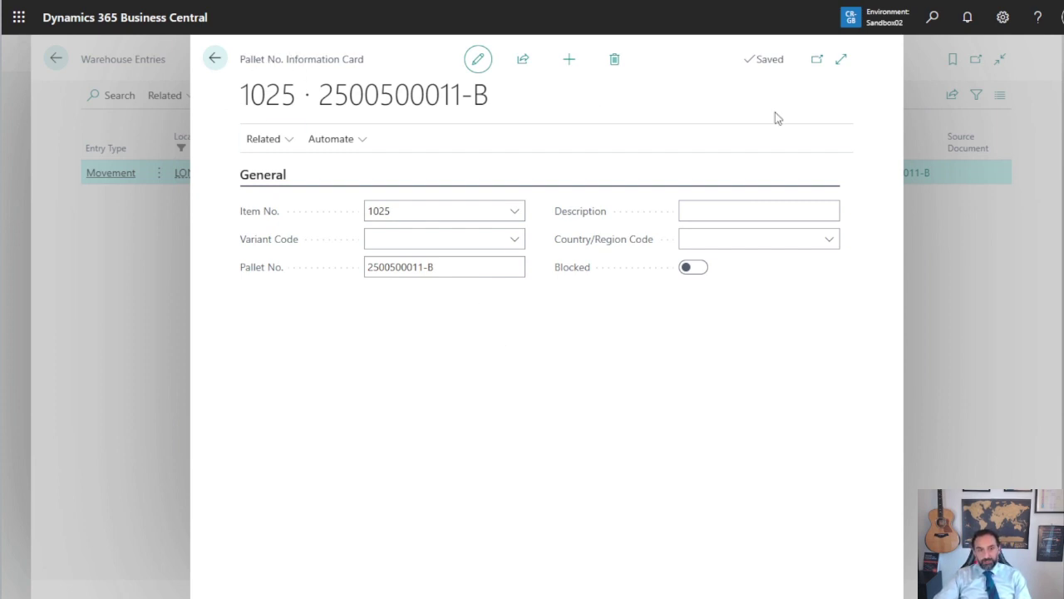
{"action": "key", "text": "ctrl+alt+F1"}
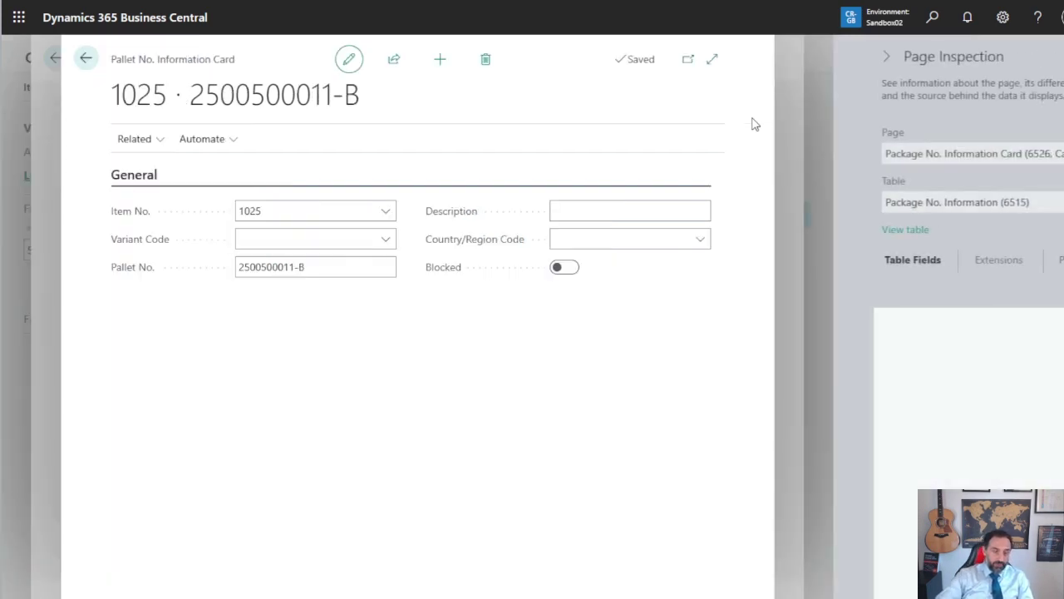
{"action": "triple_click", "coordinate": [890, 205]}
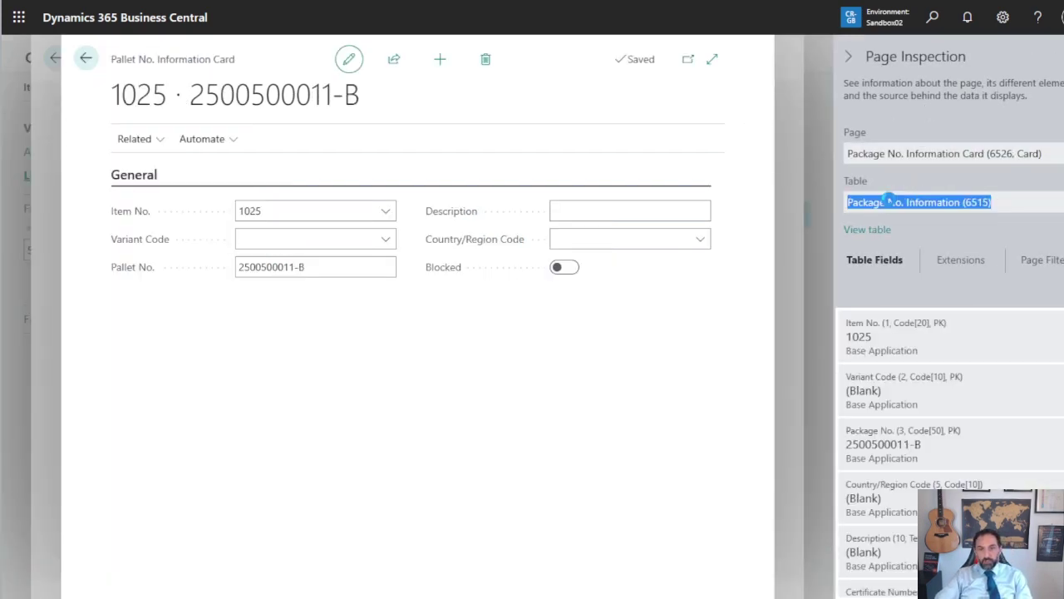
{"action": "double_click", "coordinate": [125, 60]}
{"action": "key", "text": "ctrl+alt+F1"}
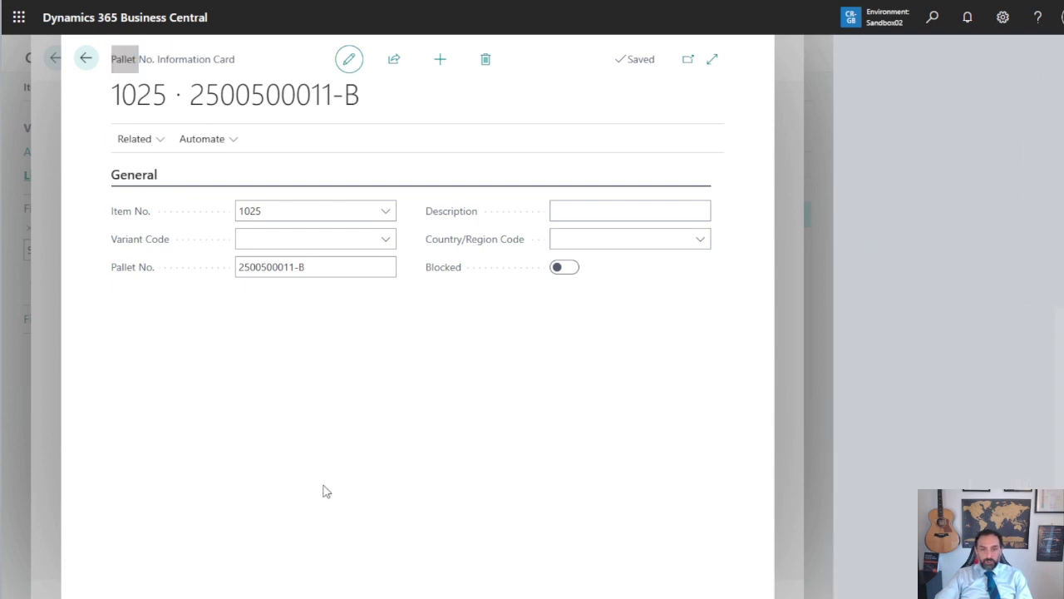
{"action": "left_click", "coordinate": [215, 63]}
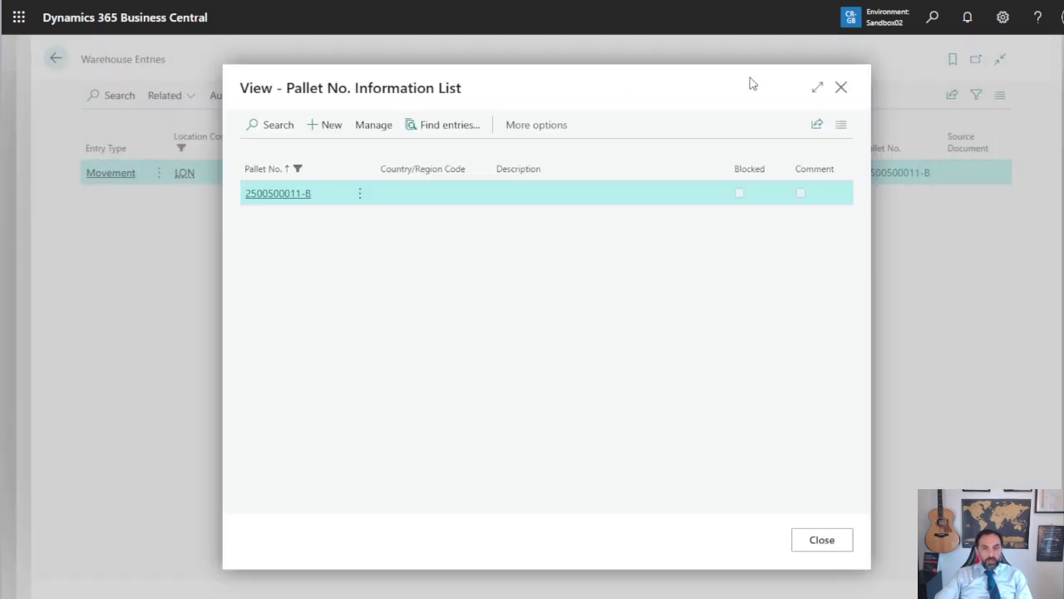
{"action": "left_click", "coordinate": [842, 88]}
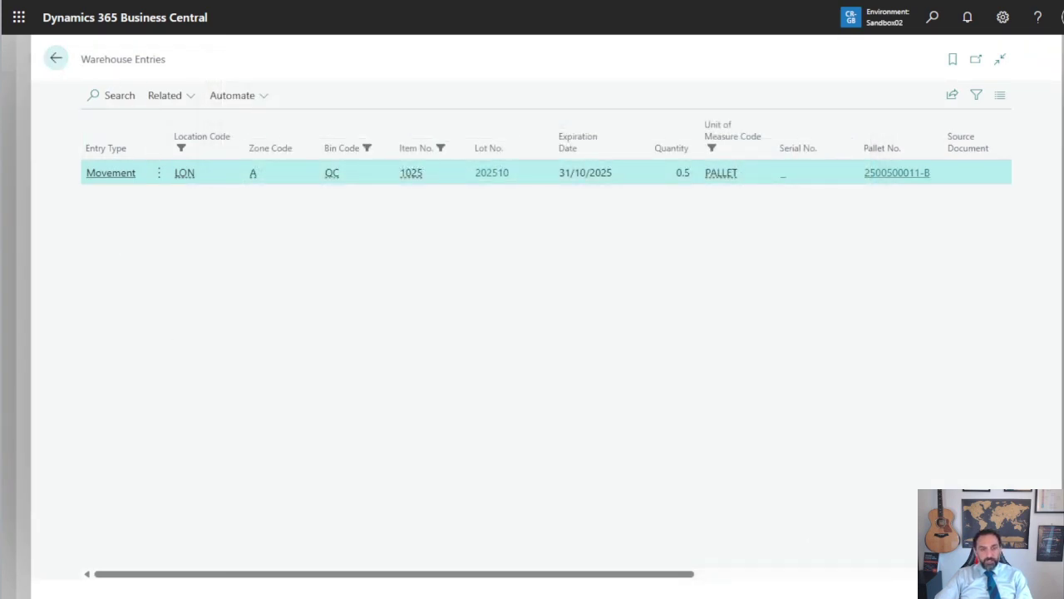
{"action": "left_click", "coordinate": [55, 59]}
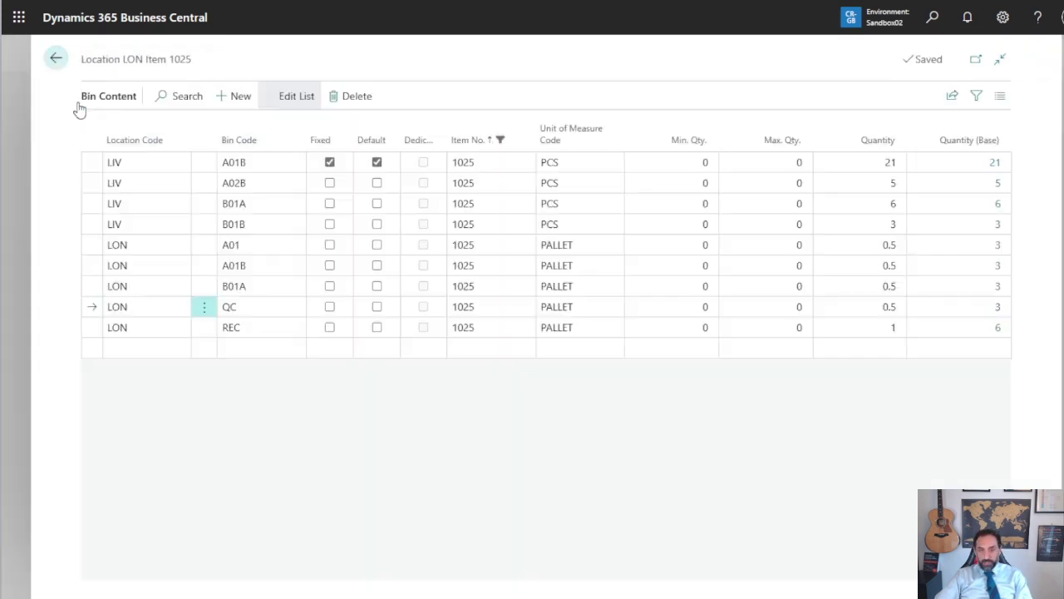
{"action": "left_click", "coordinate": [56, 54]}
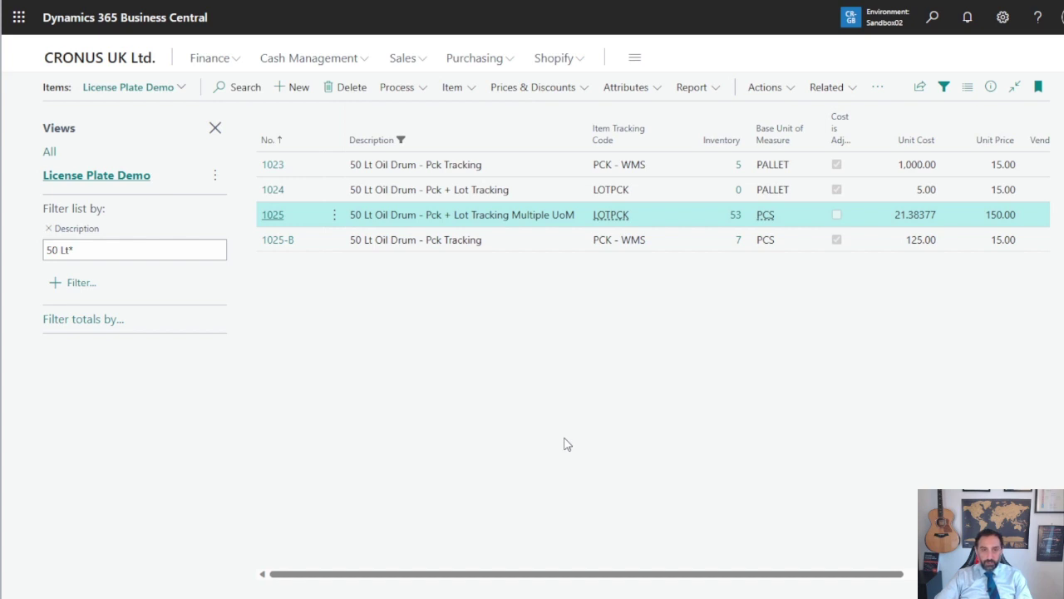
Create a new sales order for customer Alpine Ski House
{"action": "left_click", "coordinate": [423, 62]}
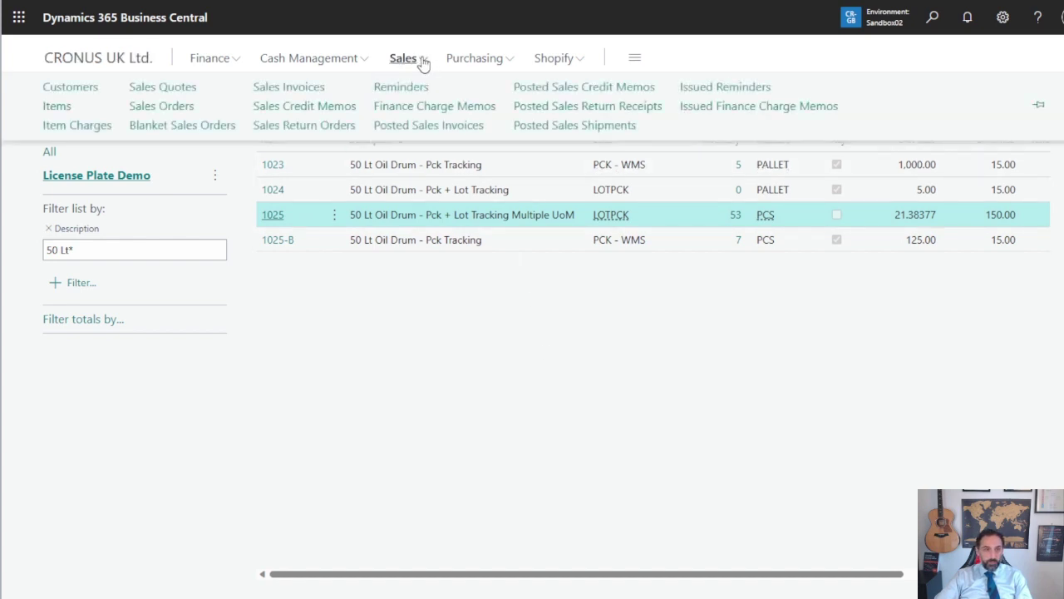
{"action": "left_click", "coordinate": [160, 108]}
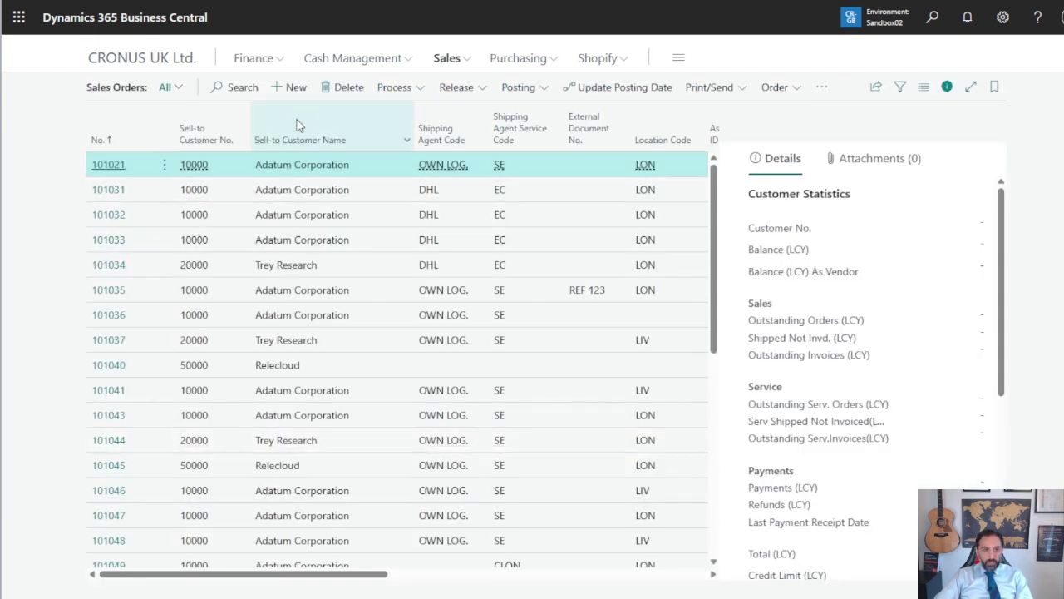
{"action": "left_click", "coordinate": [357, 371]}
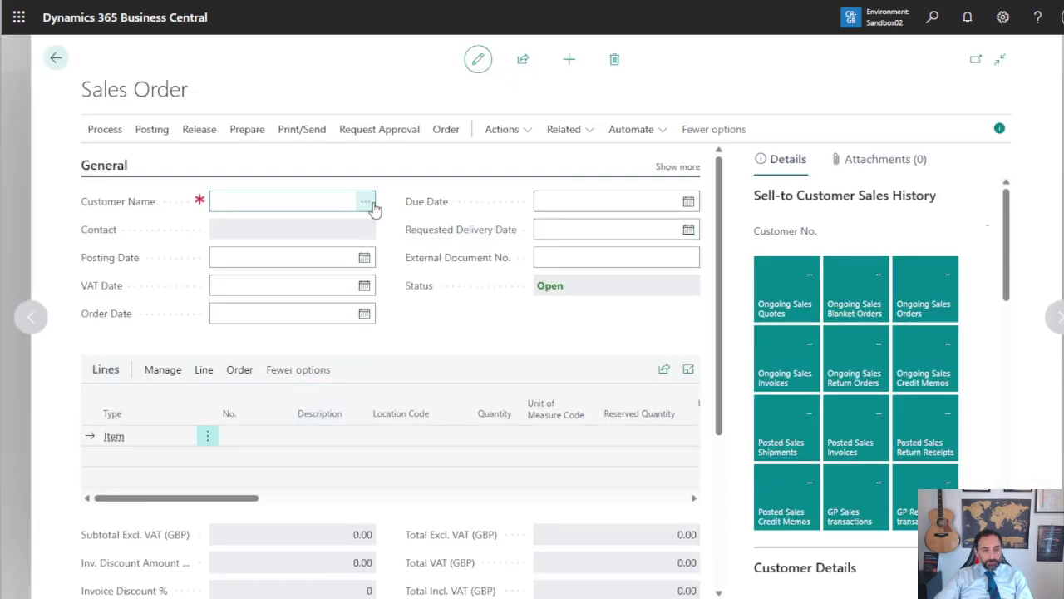
{"action": "left_click", "coordinate": [366, 202]}
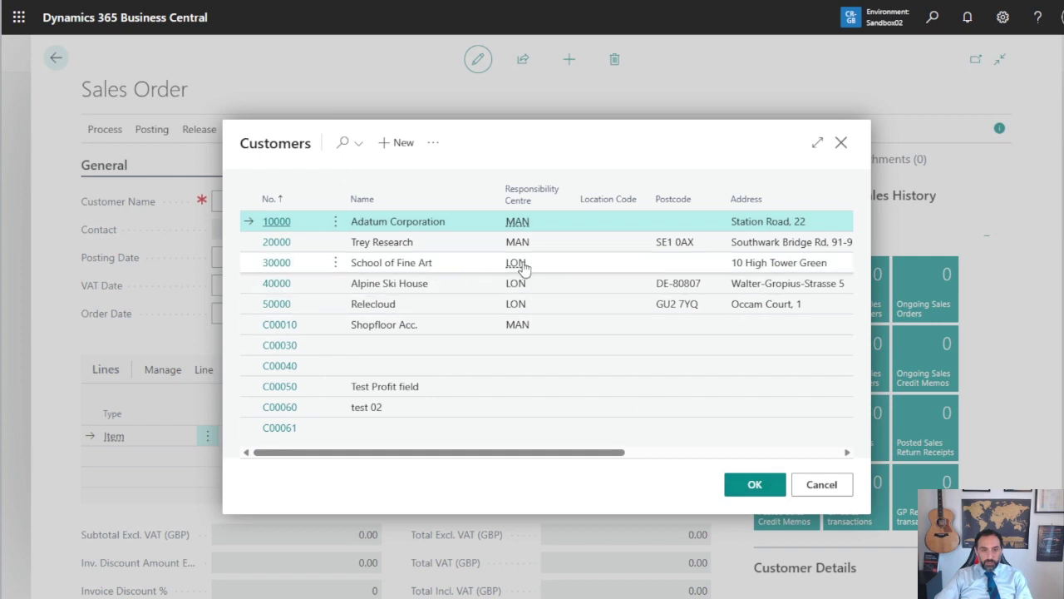
{"action": "left_click", "coordinate": [541, 286]}
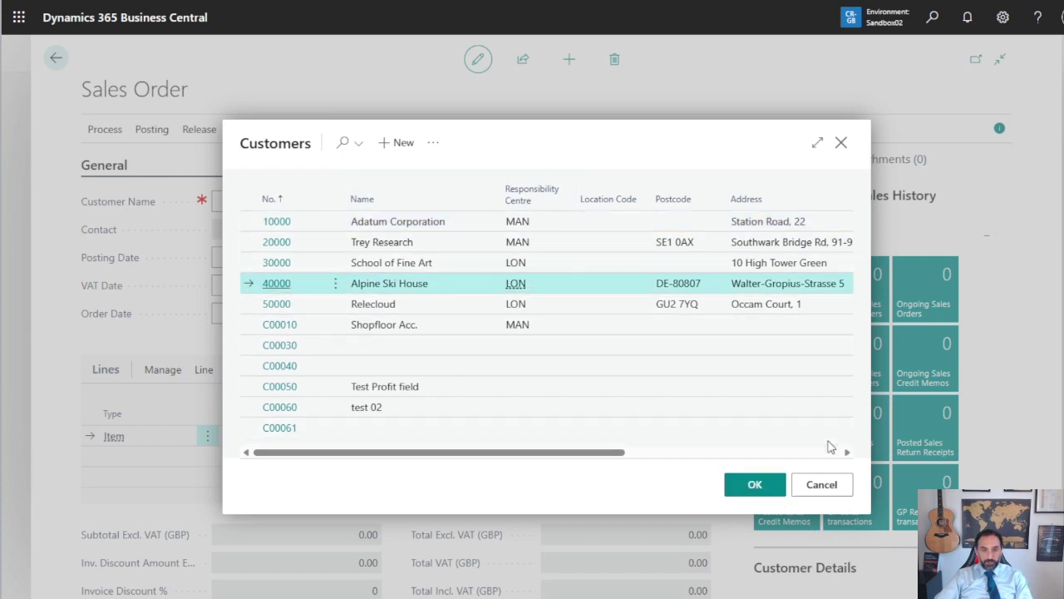
{"action": "left_click", "coordinate": [762, 487]}
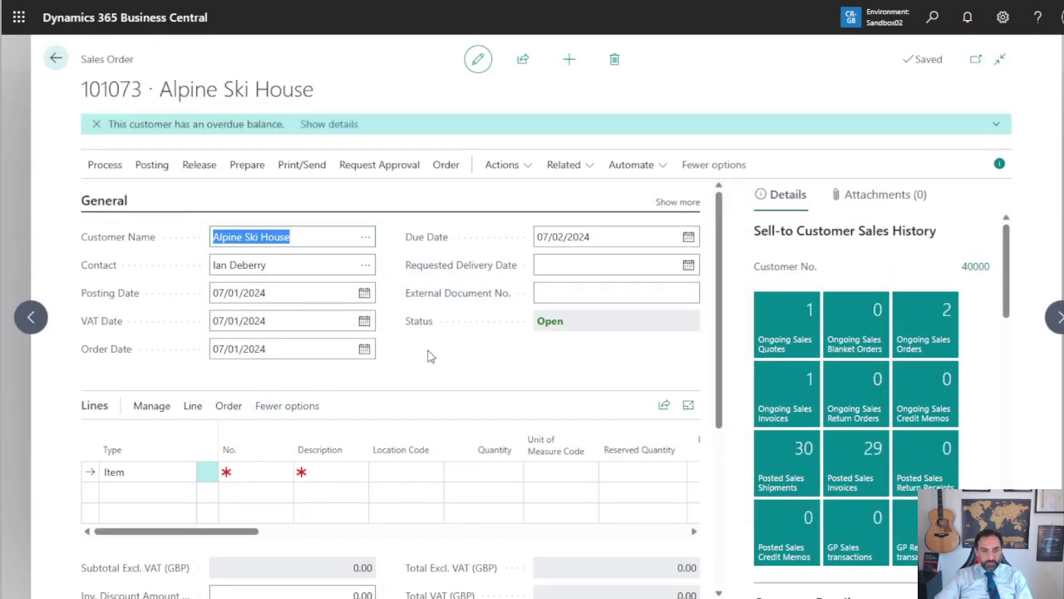
Add item 1025 to the sales order lines with location LON and a quantity of 1 in the PALLET unit
{"action": "left_click", "coordinate": [263, 471]}
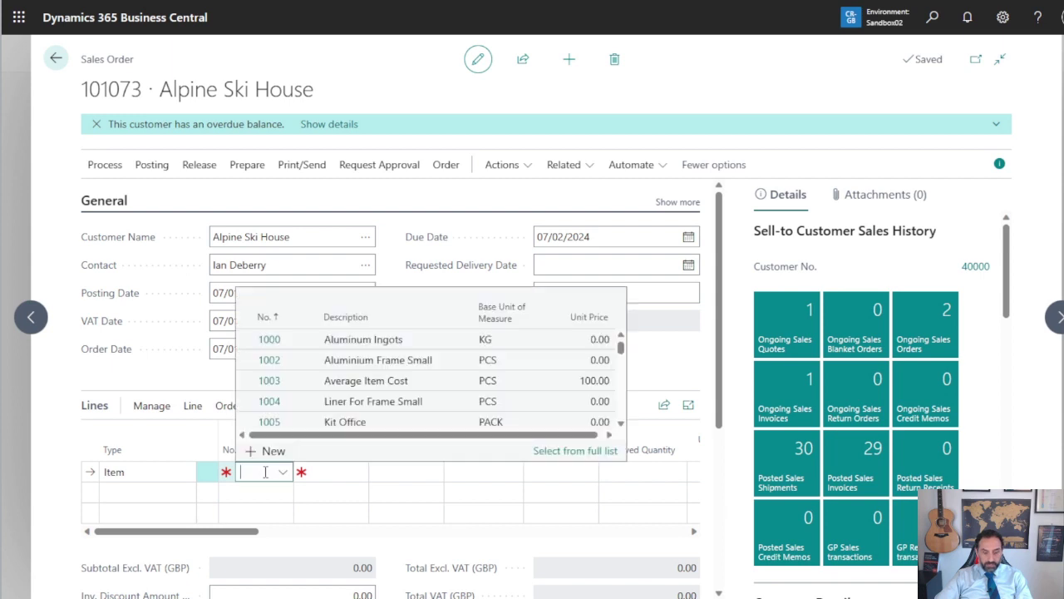
{"action": "type", "text": "1025"}
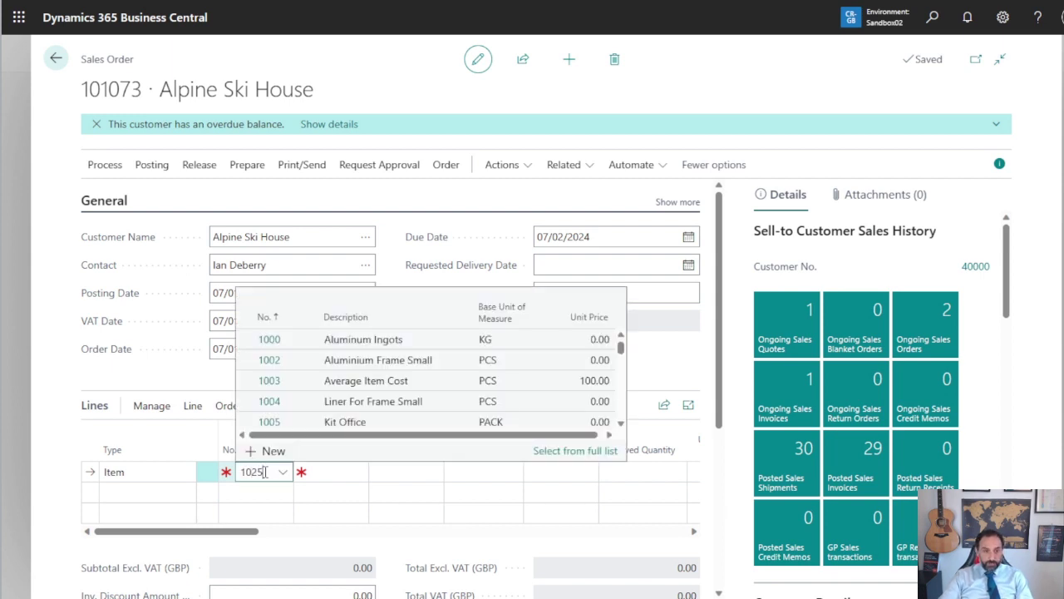
{"action": "key", "text": "Tab"}
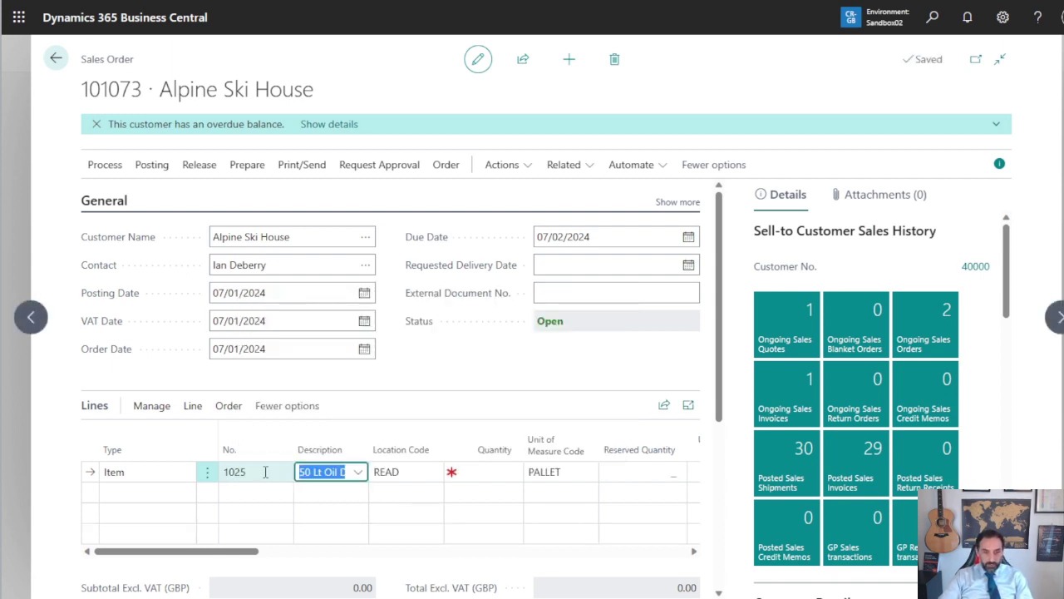
{"action": "key", "text": "Tab"}
{"action": "type", "text": "lon"}
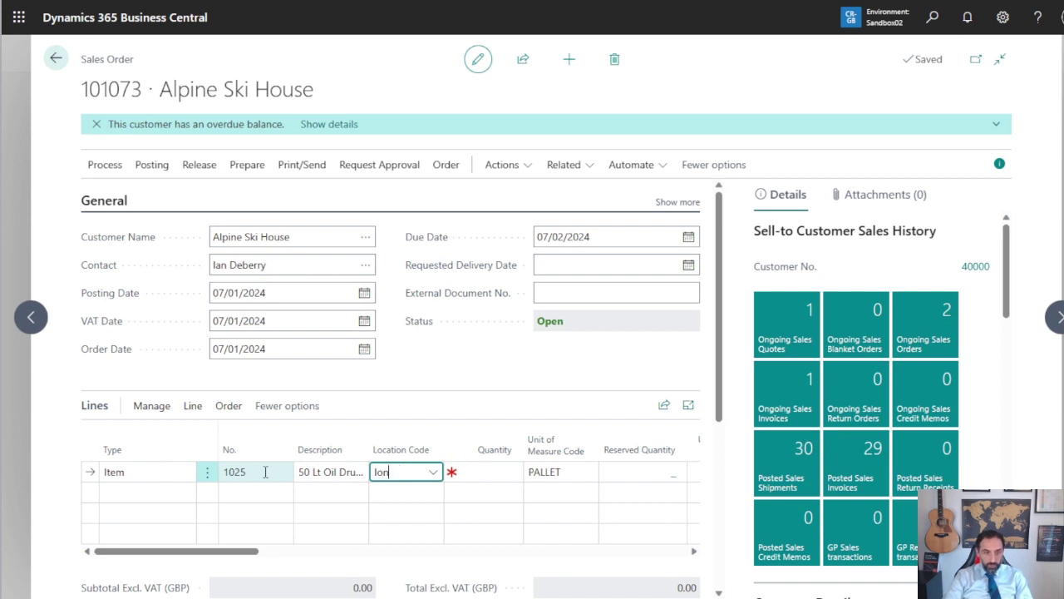
{"action": "key", "text": "Tab"}
{"action": "type", "text": "1"}
{"action": "key", "text": "Tab"}
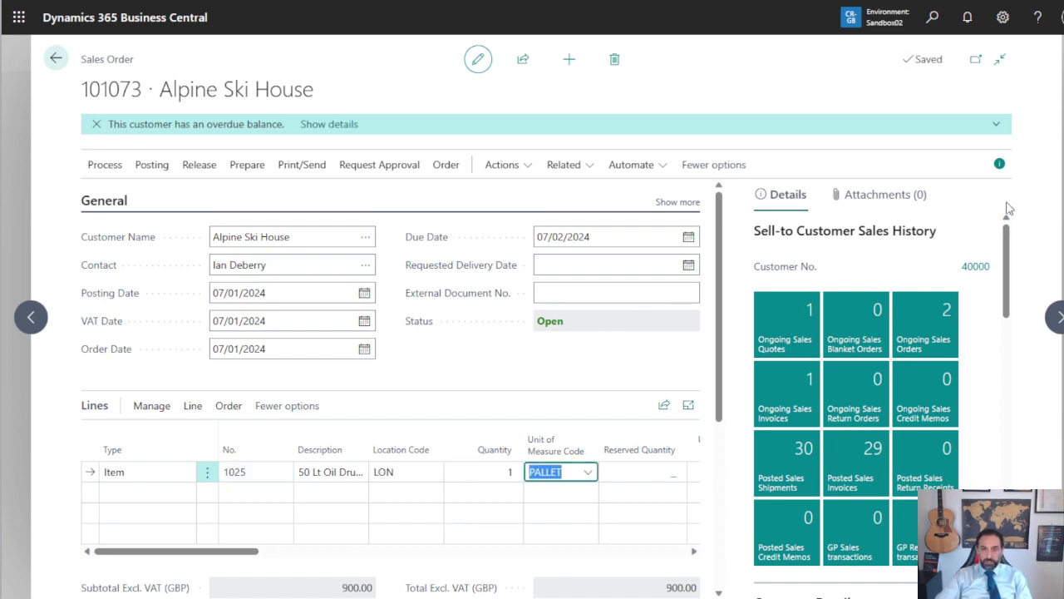
Release the sales order and create a warehouse shipment from it
{"action": "left_click", "coordinate": [999, 163]}
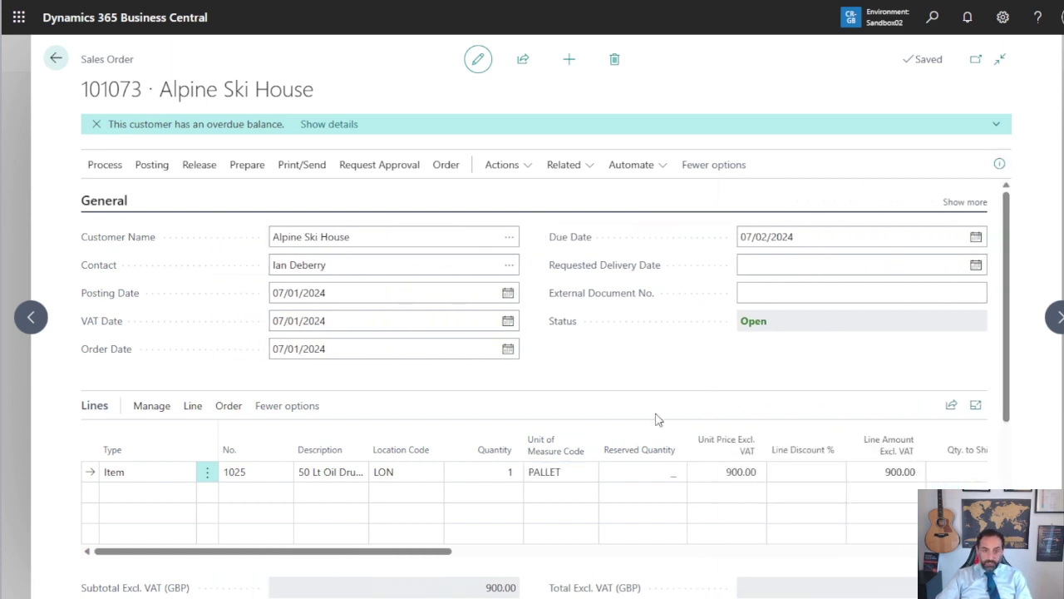
{"action": "left_click", "coordinate": [199, 167]}
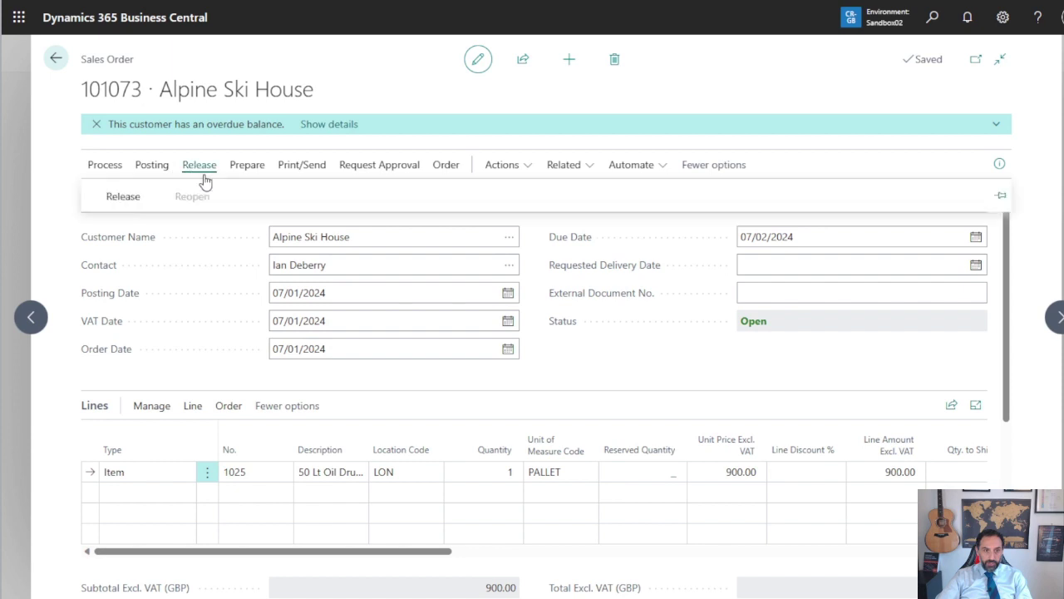
{"action": "left_click", "coordinate": [116, 196]}
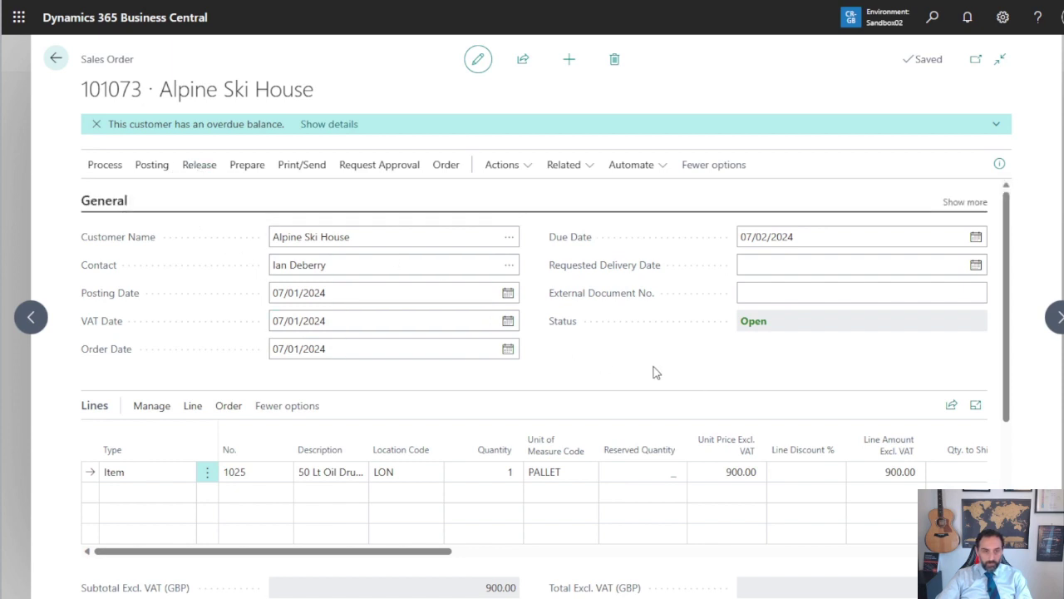
{"action": "left_click", "coordinate": [113, 173]}
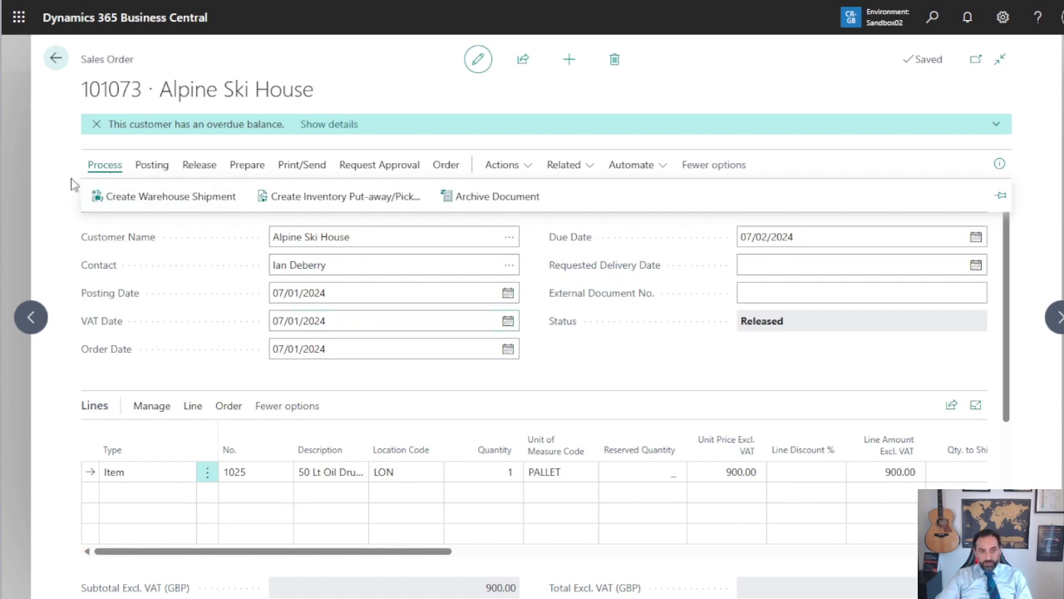
{"action": "left_click", "coordinate": [163, 197]}
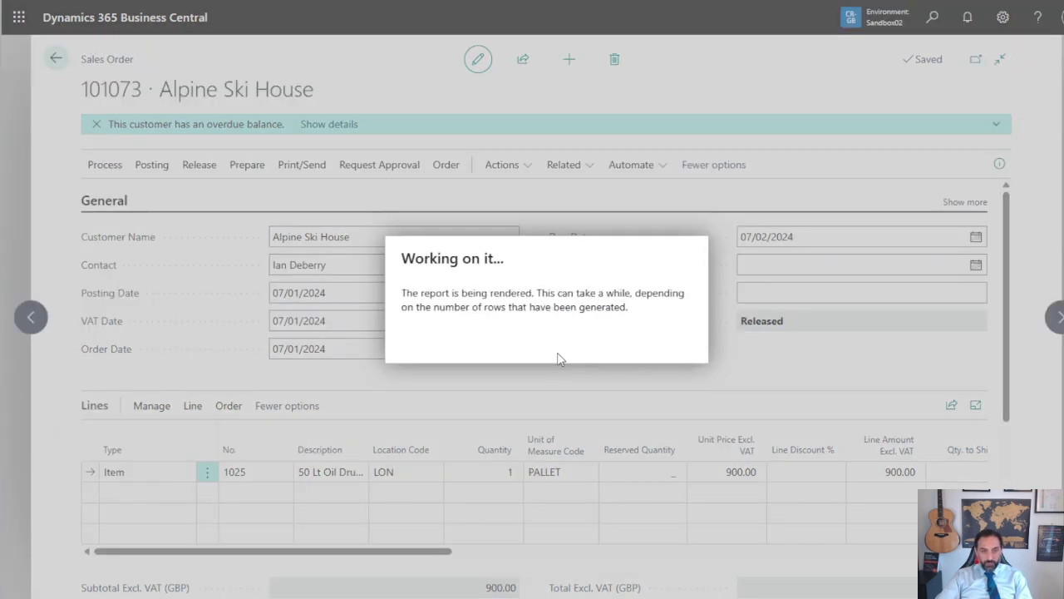
{"action": "left_click", "coordinate": [665, 352]}
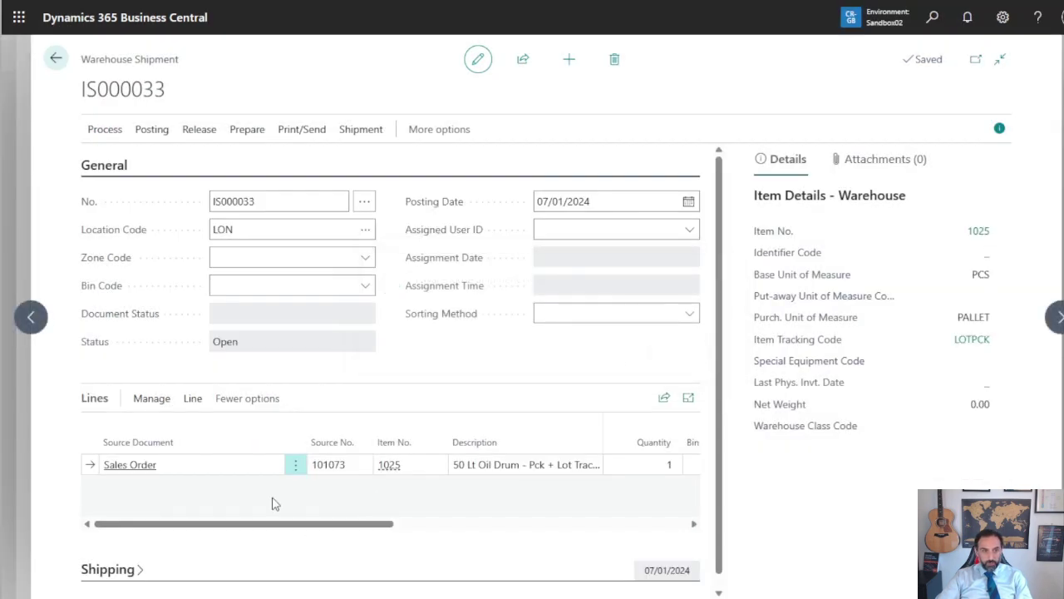
Set the warehouse shipment header's bin code to SHIP and acknowledge the notice about existing lines
{"action": "left_click", "coordinate": [365, 288]}
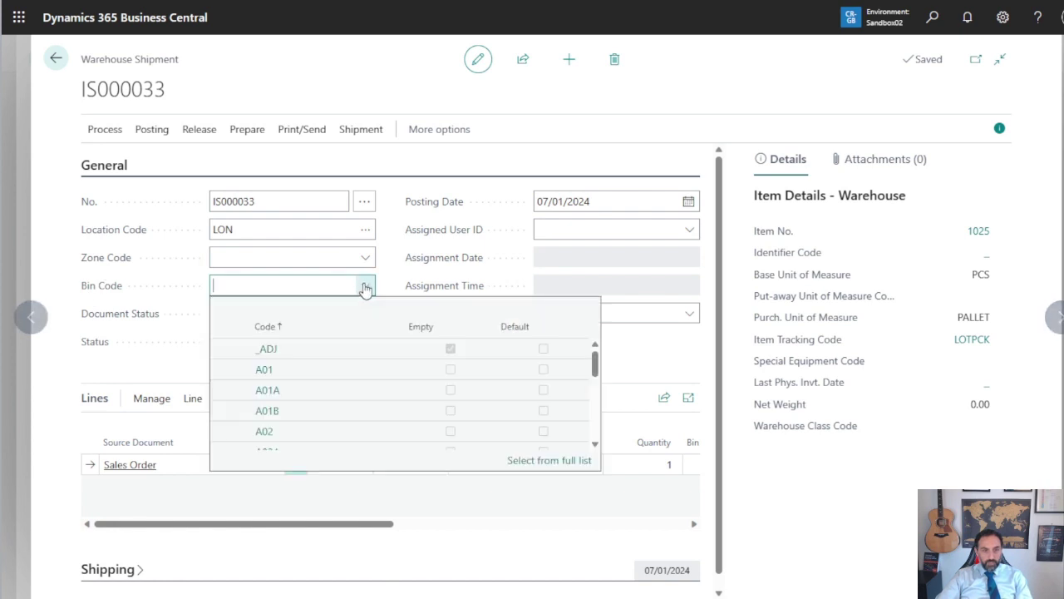
{"action": "scroll", "coordinate": [358, 366], "scroll_direction": "down", "scroll_amount": 3}
{"action": "scroll", "coordinate": [363, 368], "scroll_direction": "down", "scroll_amount": 5}
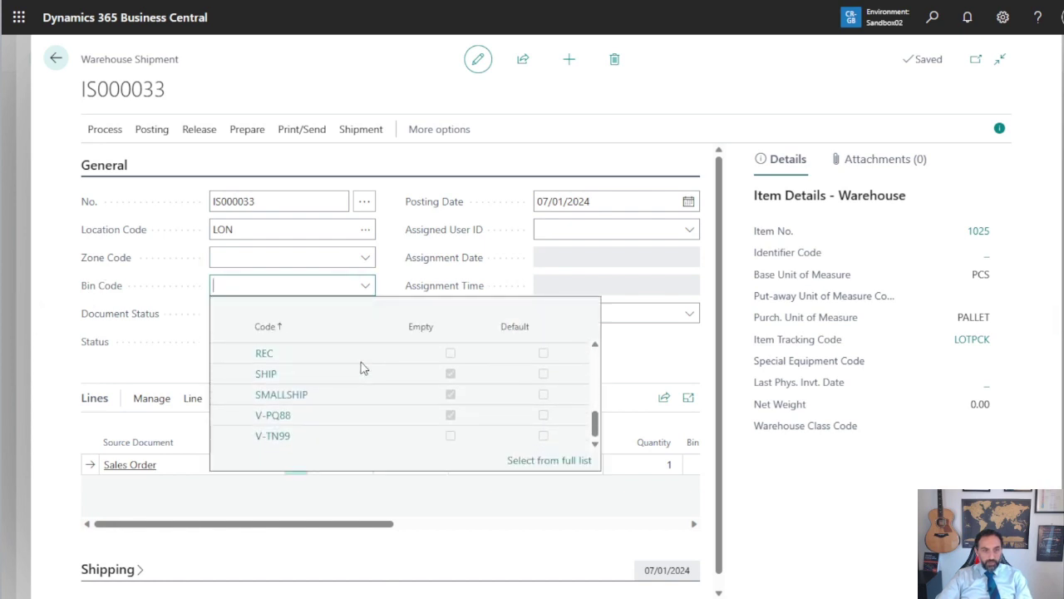
{"action": "left_click", "coordinate": [350, 379]}
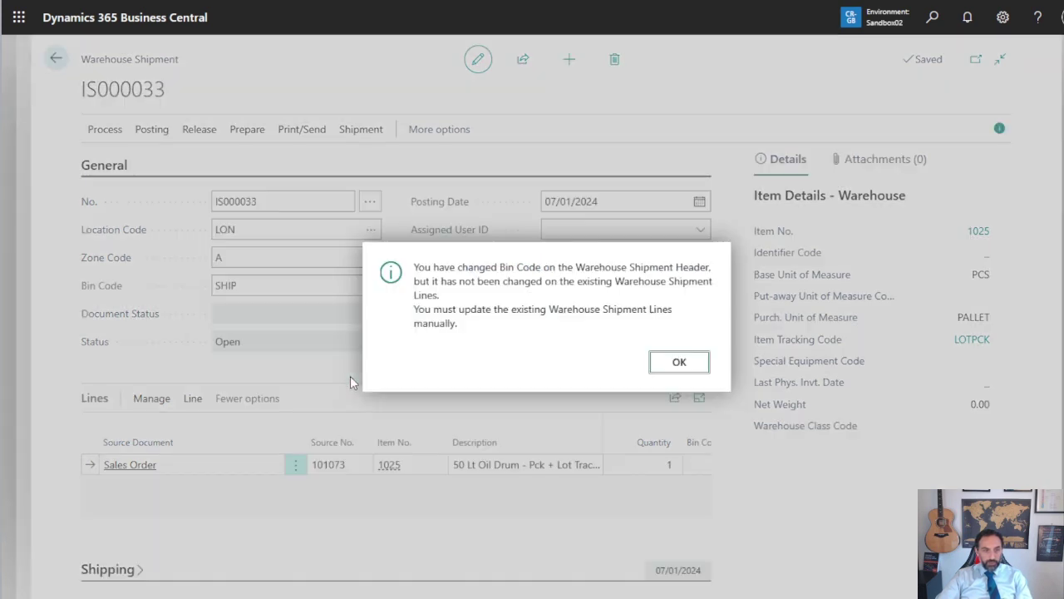
{"action": "left_click", "coordinate": [674, 364]}
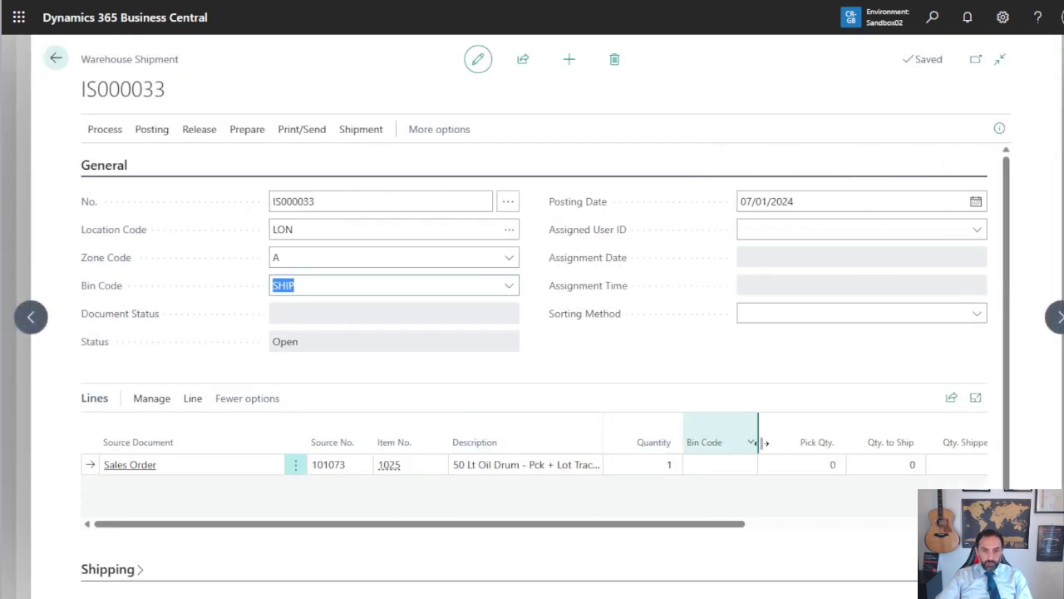
Set the bin code of the shipment line for item 1025 to SHIP
{"action": "left_click", "coordinate": [739, 463]}
{"action": "type", "text": "sh"}
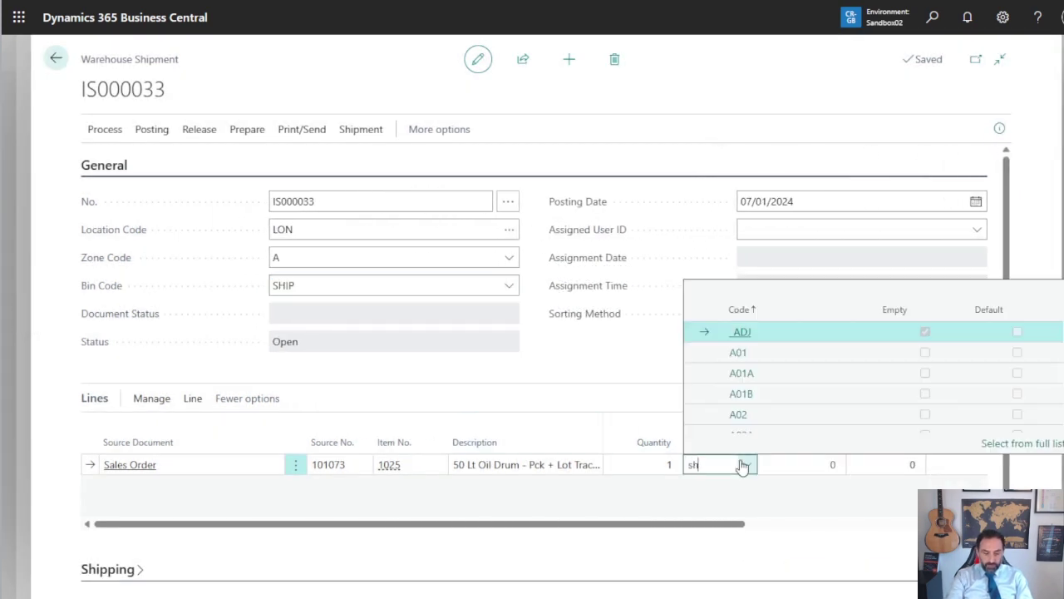
{"action": "type", "text": "ip"}
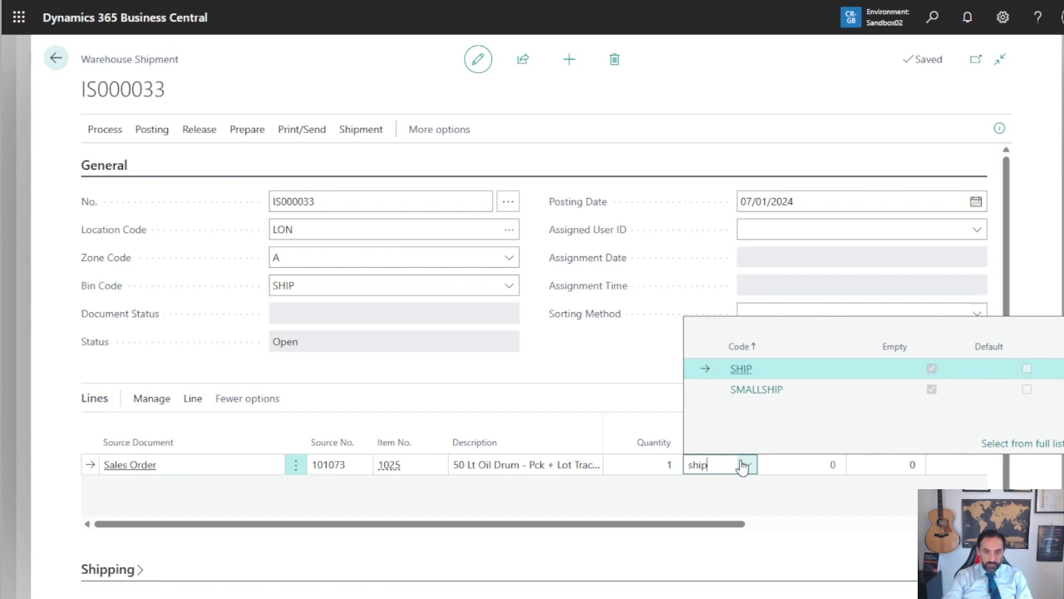
{"action": "left_click", "coordinate": [803, 373]}
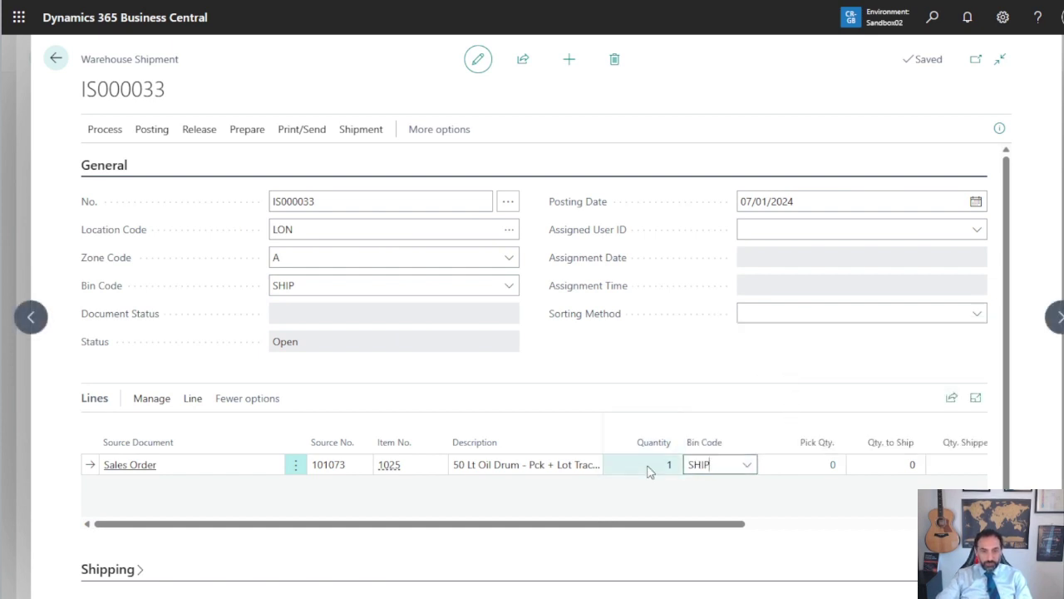
{"action": "left_click", "coordinate": [702, 510]}
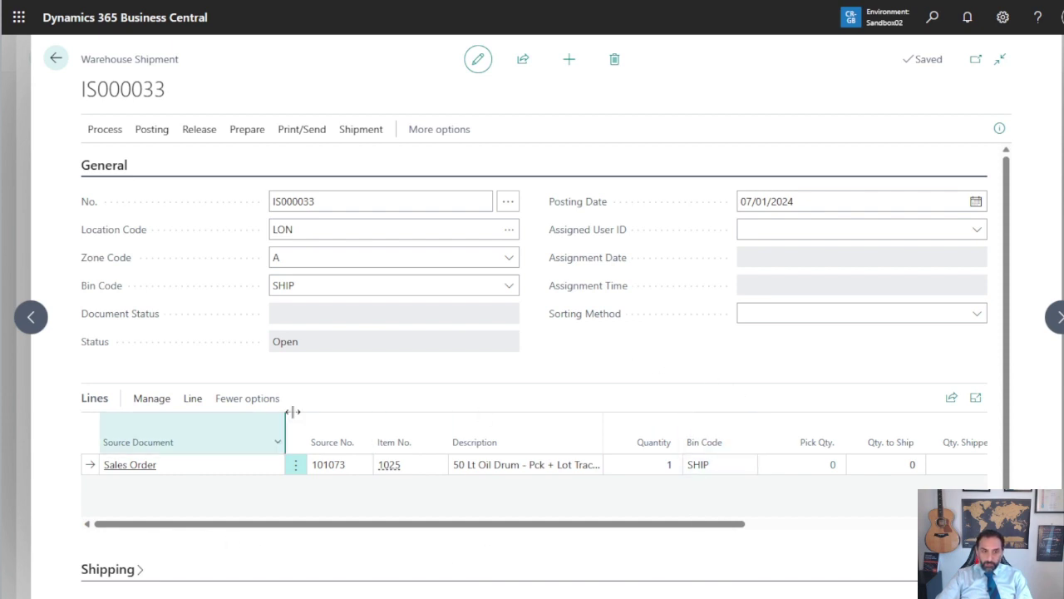
Check the item tracking lines of the shipment line for item 1025 and read the notice about assigning lot numbers
{"action": "left_click", "coordinate": [192, 400]}
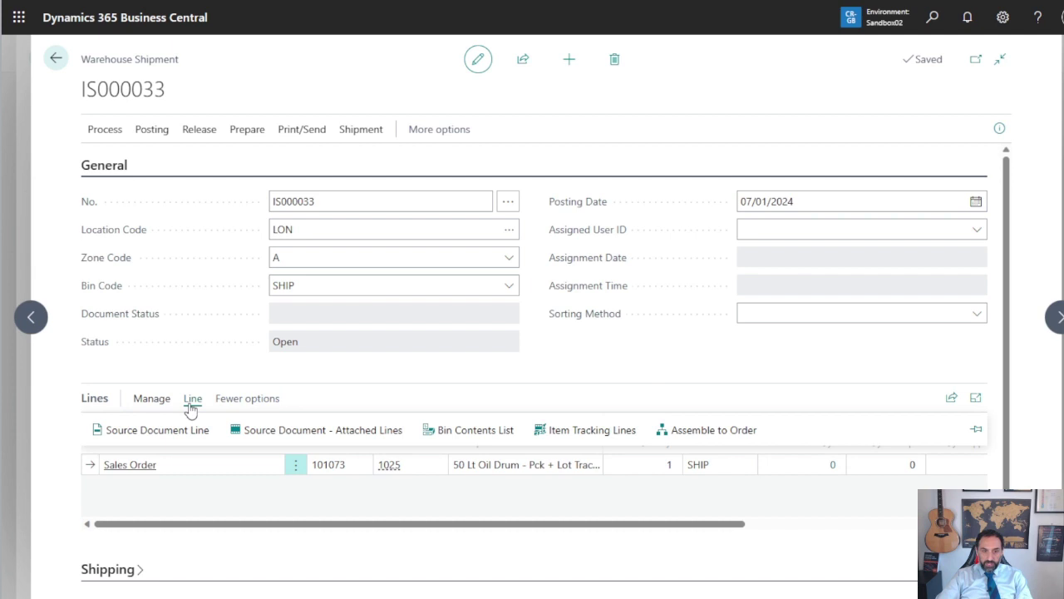
{"action": "left_click", "coordinate": [584, 433]}
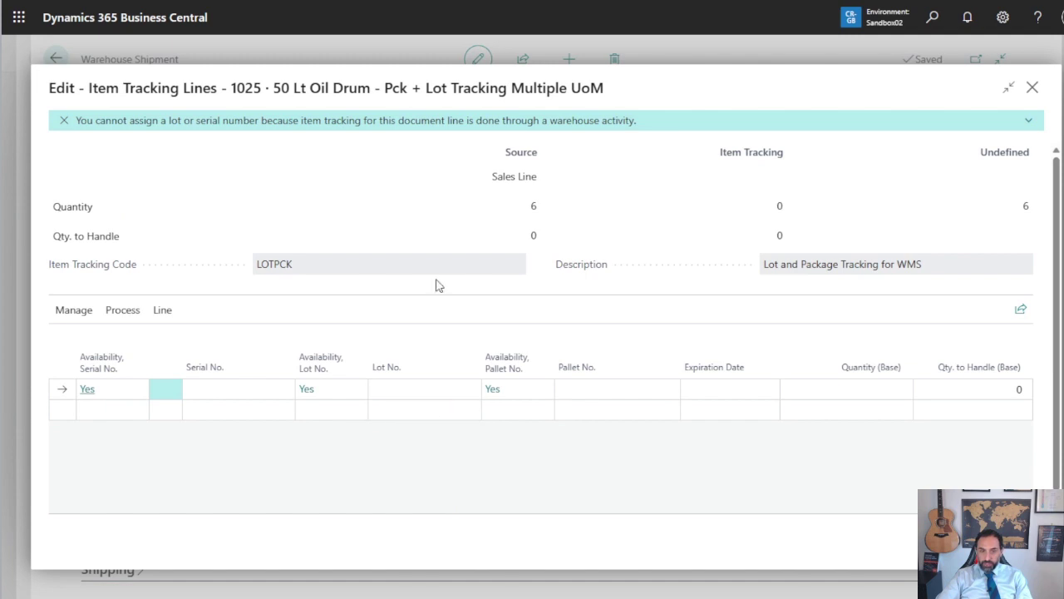
{"action": "left_click_drag", "start_coordinate": [75, 120], "coordinate": [361, 120]}
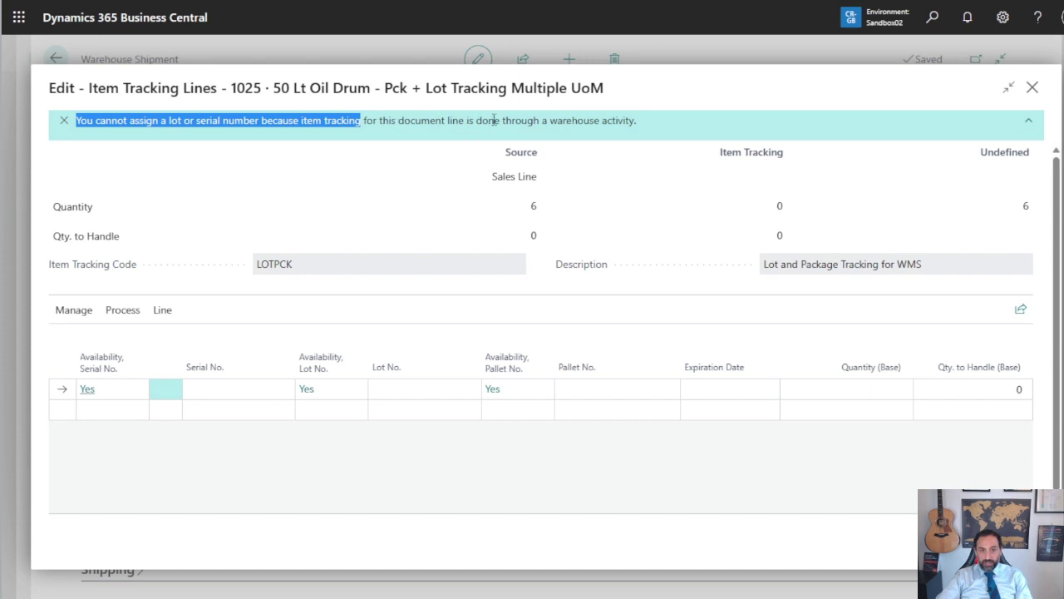
{"action": "left_click", "coordinate": [1032, 87]}
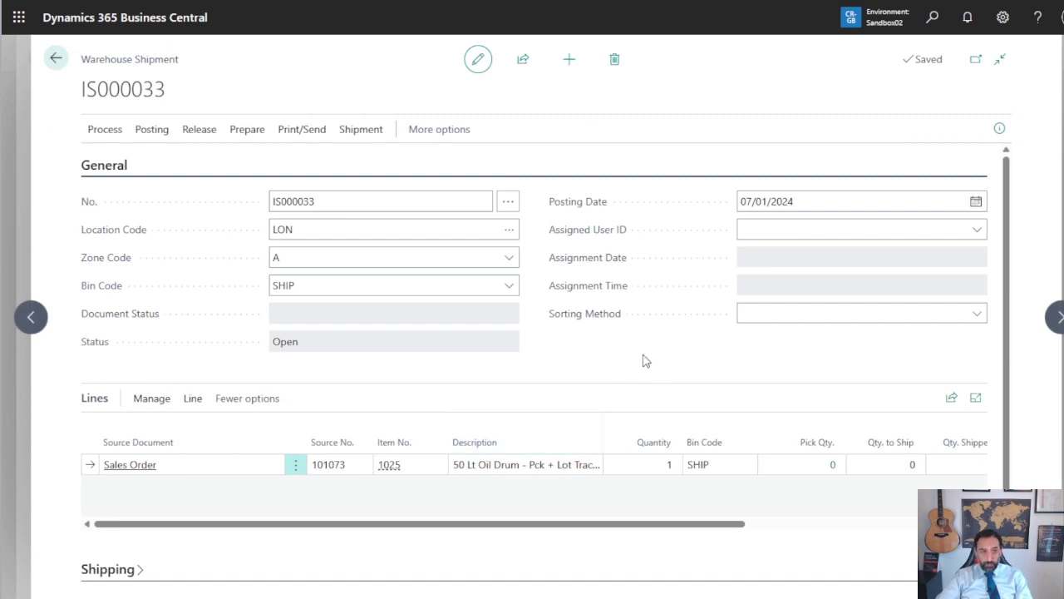
Create a pick from the warehouse shipment with the breakbulk filter set, and acknowledge the confirmation
{"action": "left_click", "coordinate": [113, 131]}
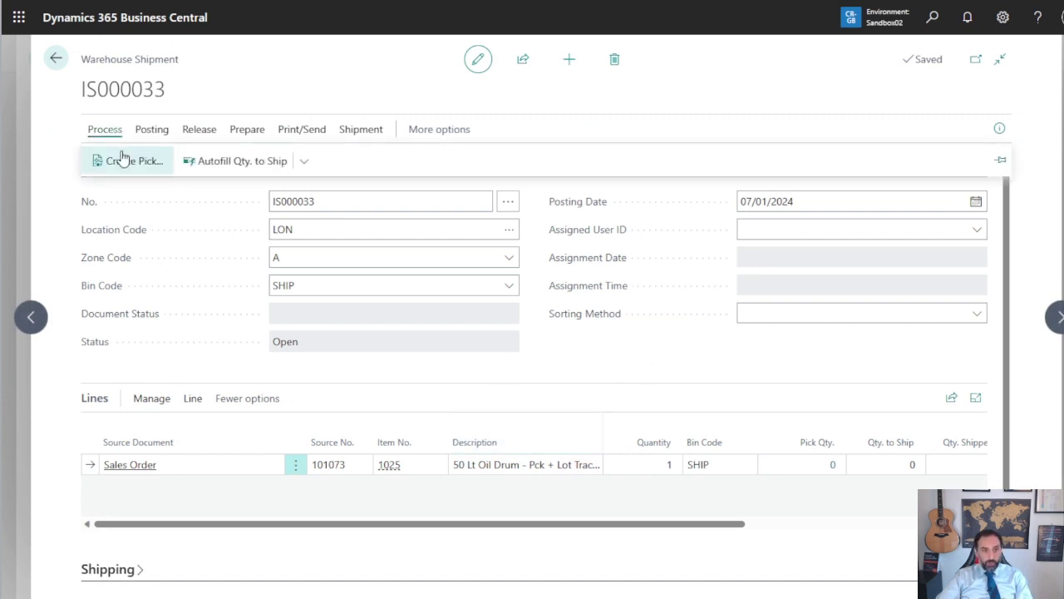
{"action": "left_click", "coordinate": [121, 159]}
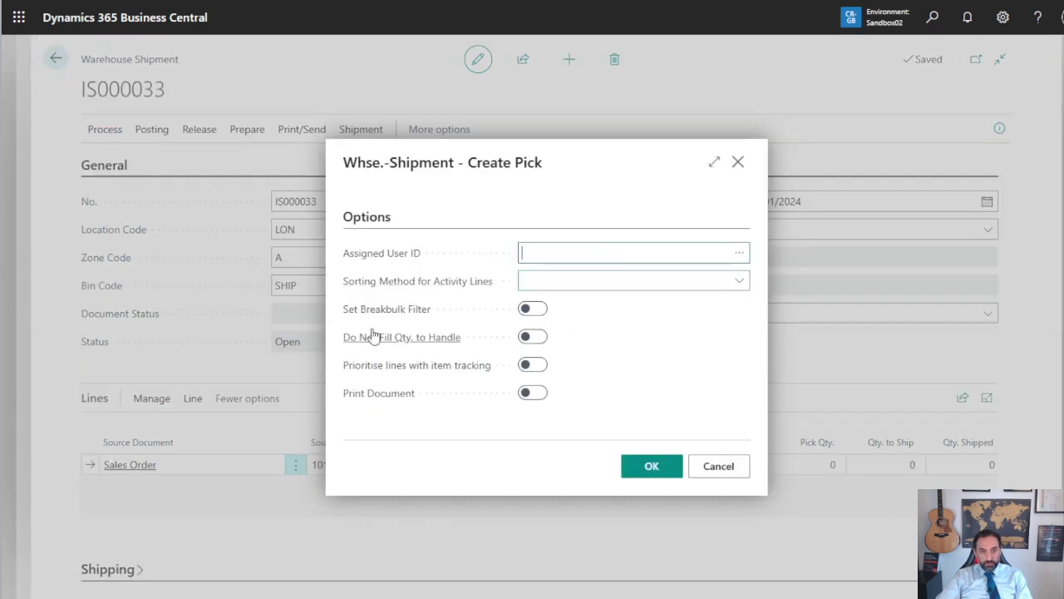
{"action": "left_click", "coordinate": [536, 313]}
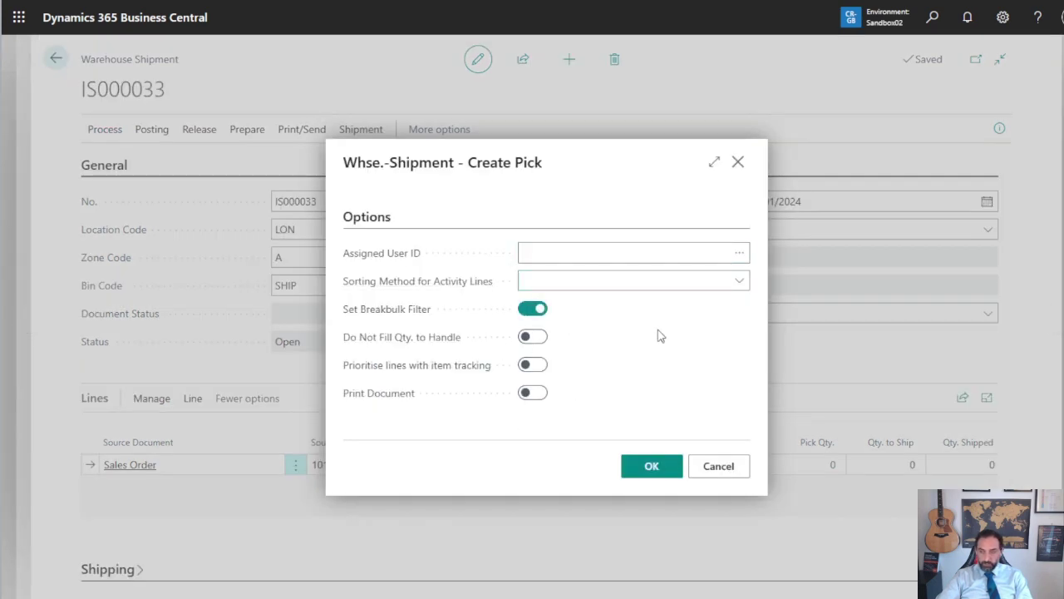
{"action": "left_click", "coordinate": [652, 468]}
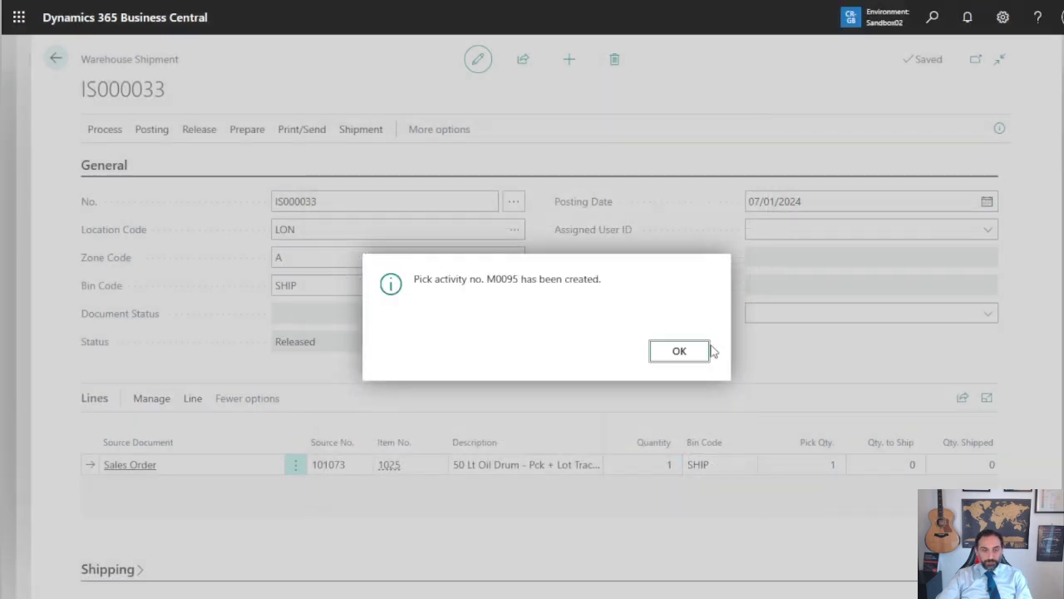
{"action": "left_click", "coordinate": [684, 352]}
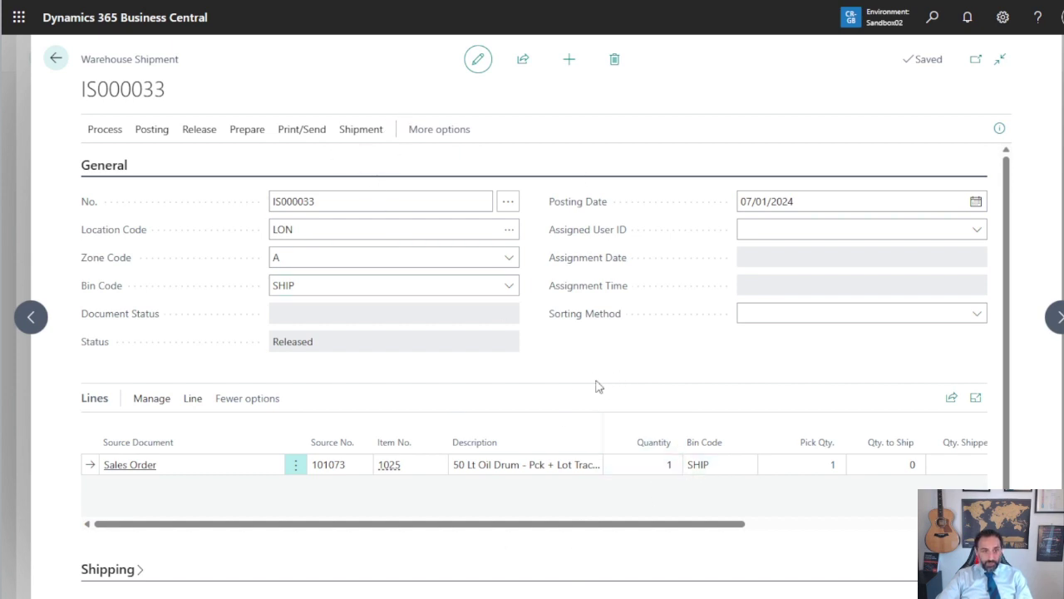
Open the warehouse pick document linked to the shipment in an enlarged view
{"action": "left_click", "coordinate": [361, 129]}
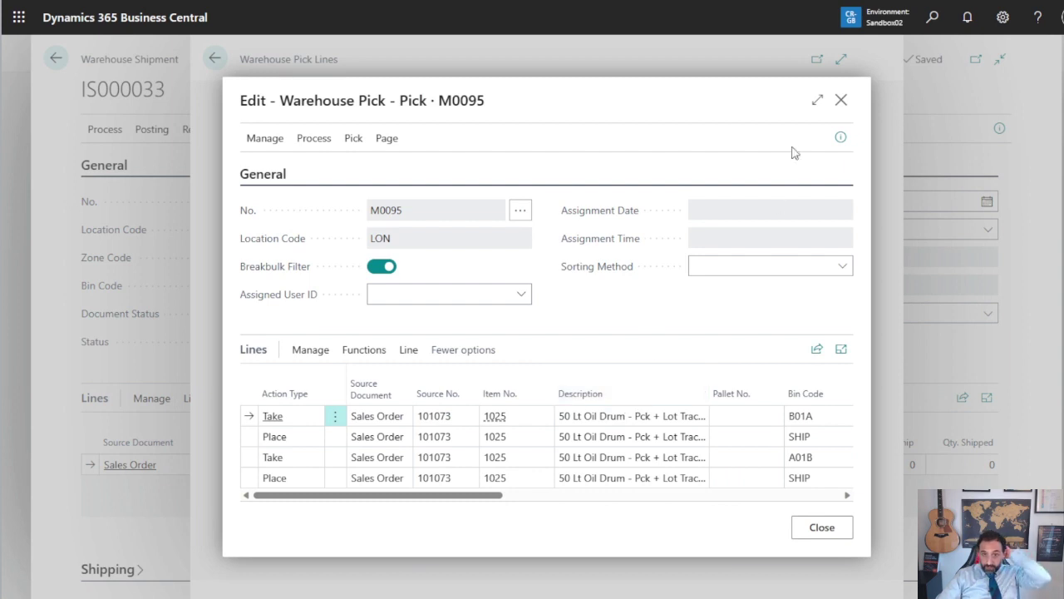
{"action": "left_click", "coordinate": [817, 100]}
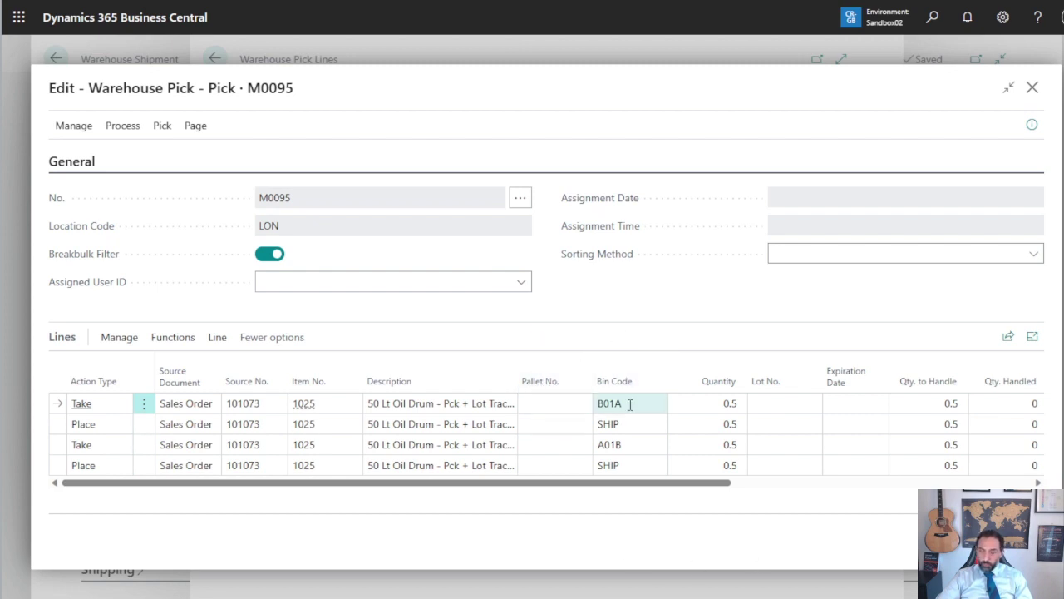
{"action": "left_click", "coordinate": [588, 399]}
{"action": "left_click", "coordinate": [582, 404]}
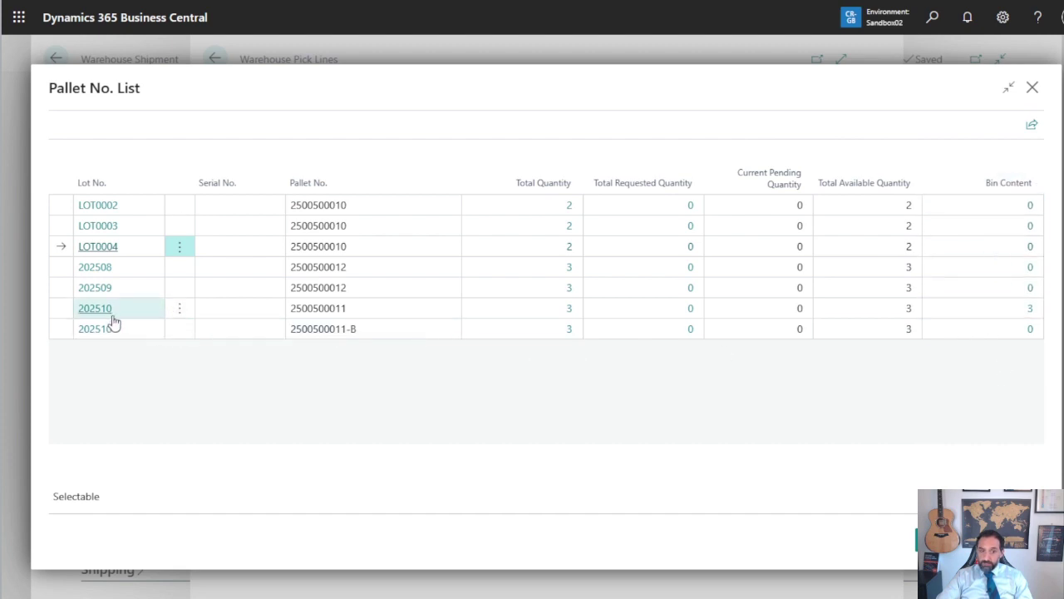
{"action": "left_click", "coordinate": [60, 312]}
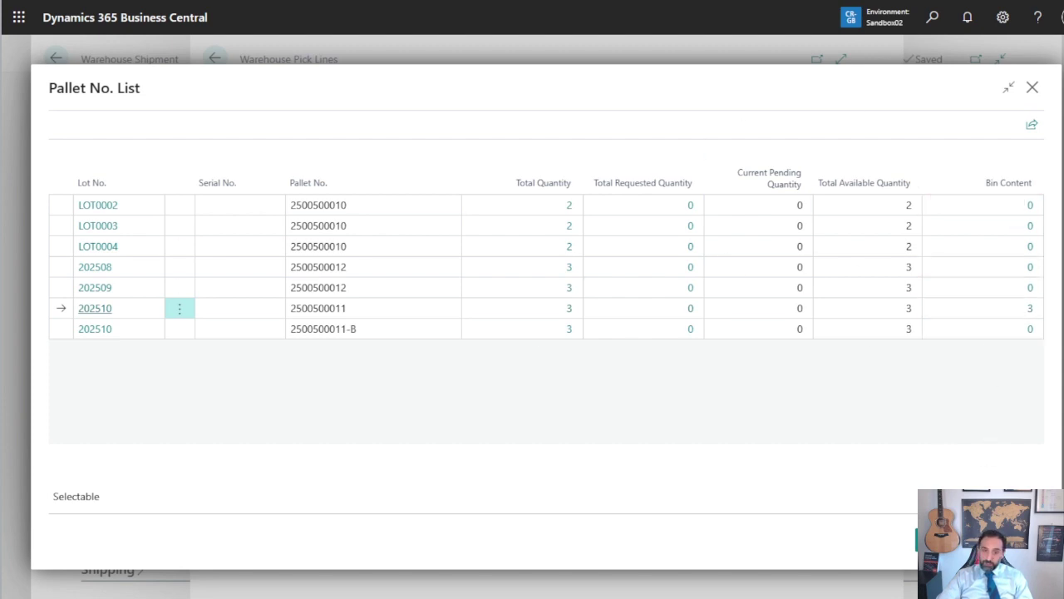
{"action": "key", "text": "Escape"}
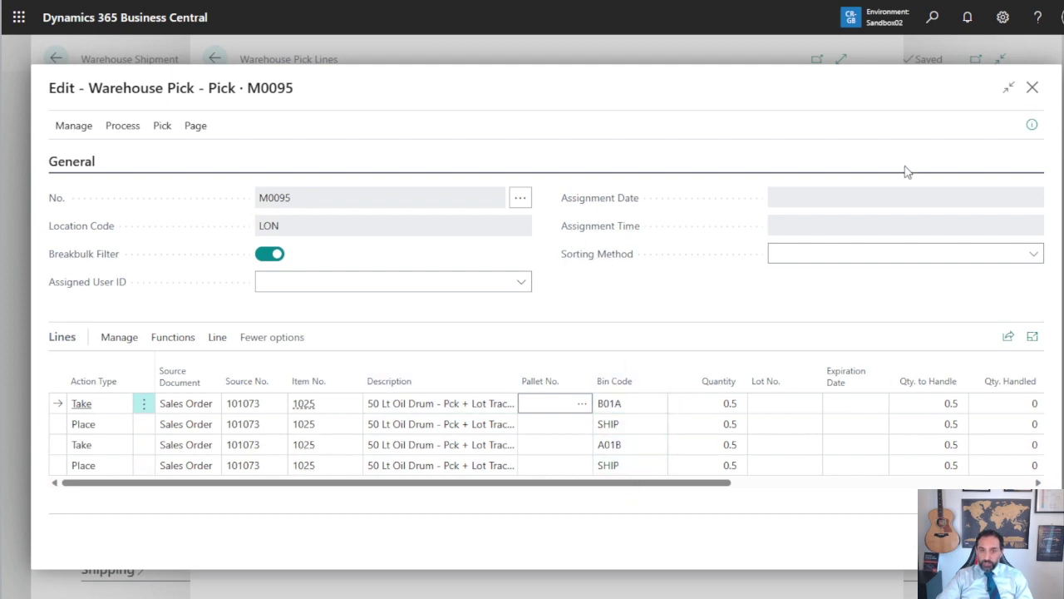
Personalise the warehouse pick lines so that the Pallet No. column comes directly after Bin Code
{"action": "left_click", "coordinate": [1003, 18]}
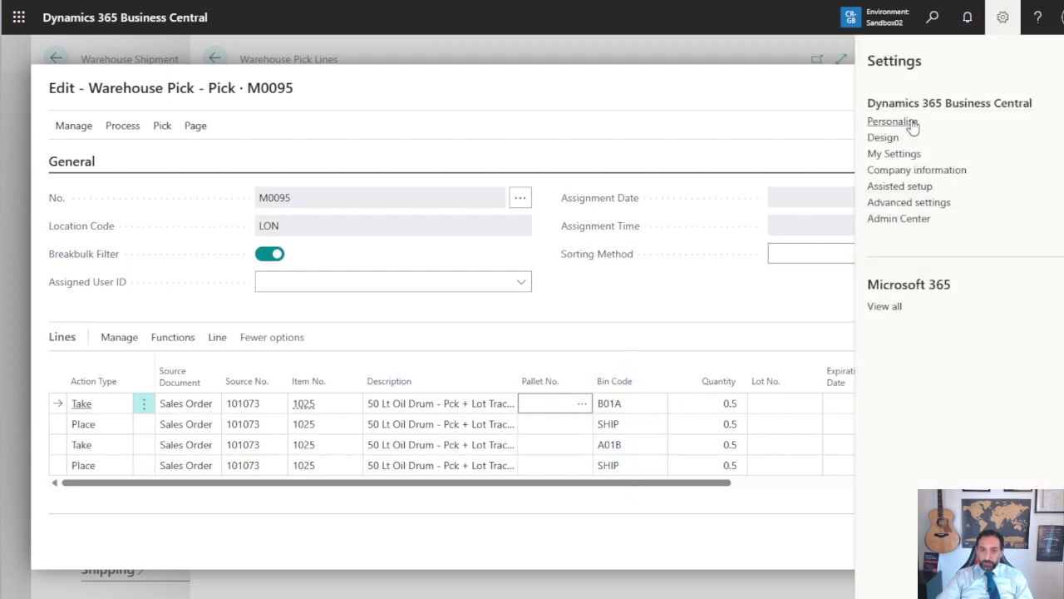
{"action": "left_click", "coordinate": [915, 127]}
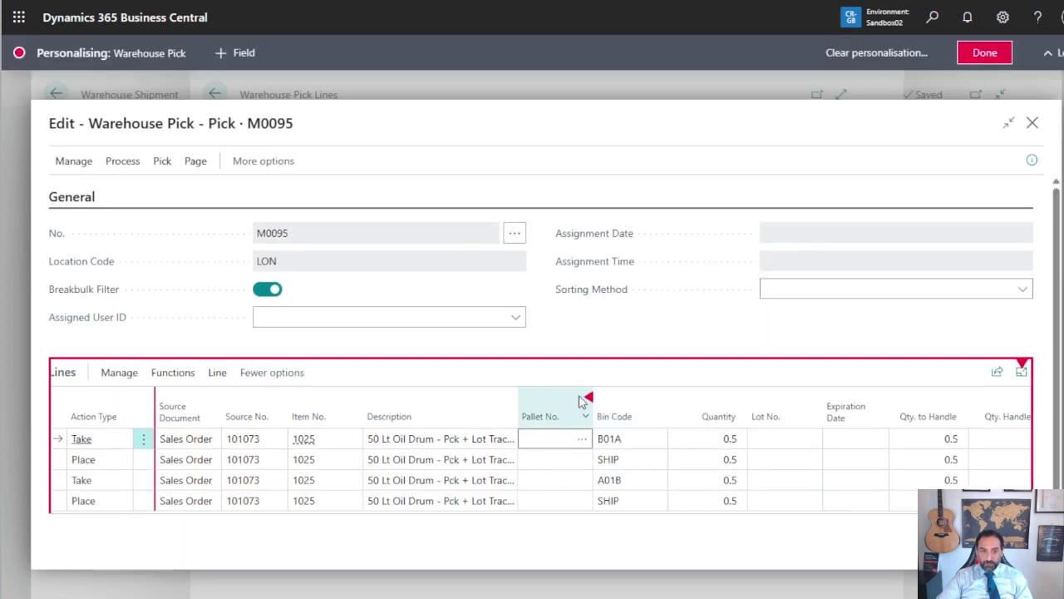
{"action": "left_click", "coordinate": [590, 400]}
{"action": "left_click_drag", "start_coordinate": [589, 399], "coordinate": [683, 390]}
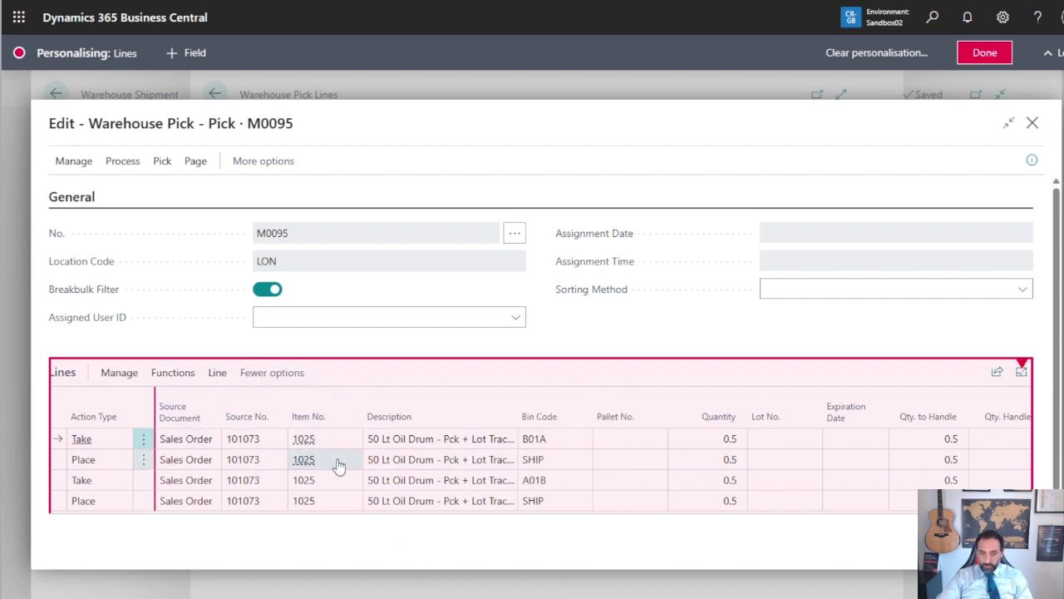
{"action": "left_click", "coordinate": [992, 53]}
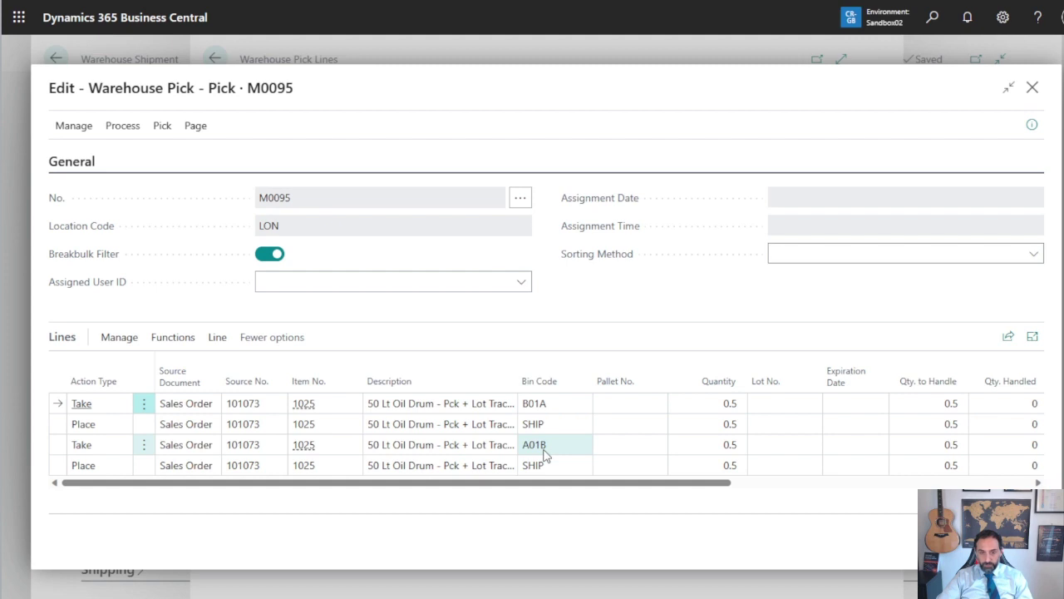
{"action": "left_click", "coordinate": [641, 405]}
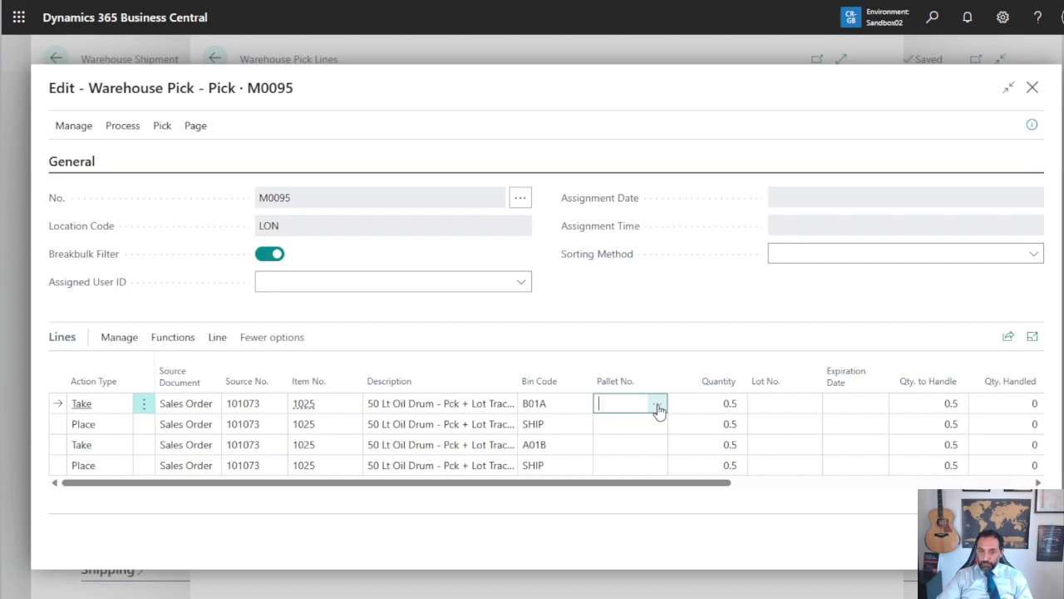
{"action": "left_click", "coordinate": [657, 405]}
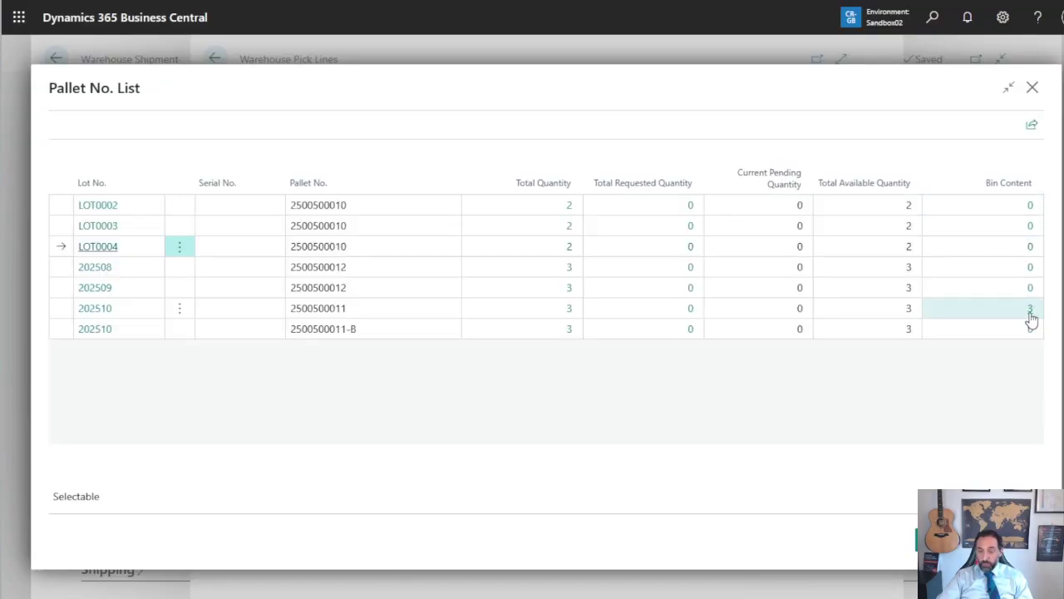
{"action": "left_click", "coordinate": [64, 309]}
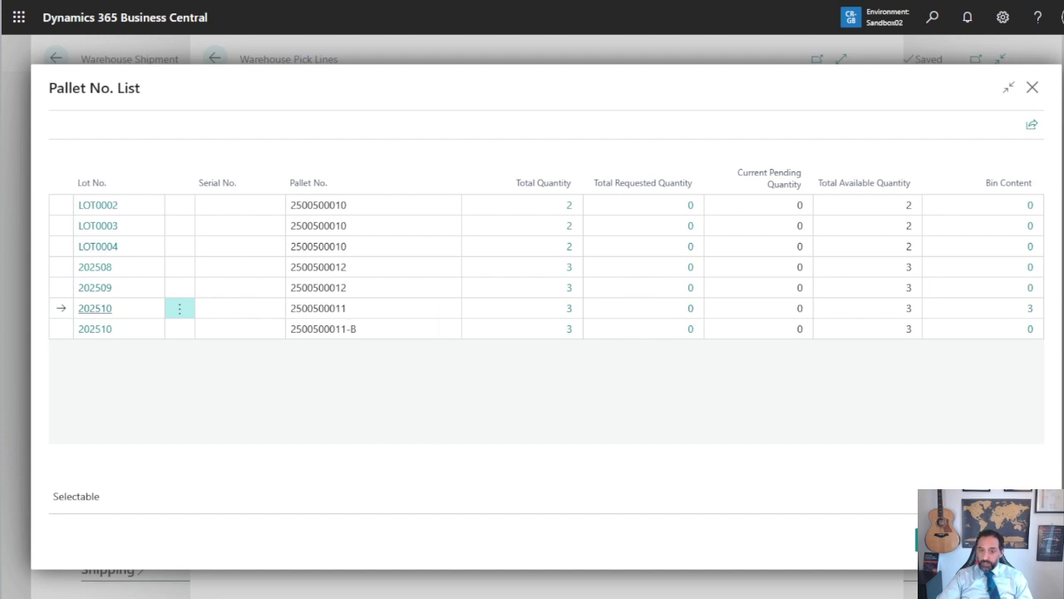
{"action": "left_click", "coordinate": [945, 540]}
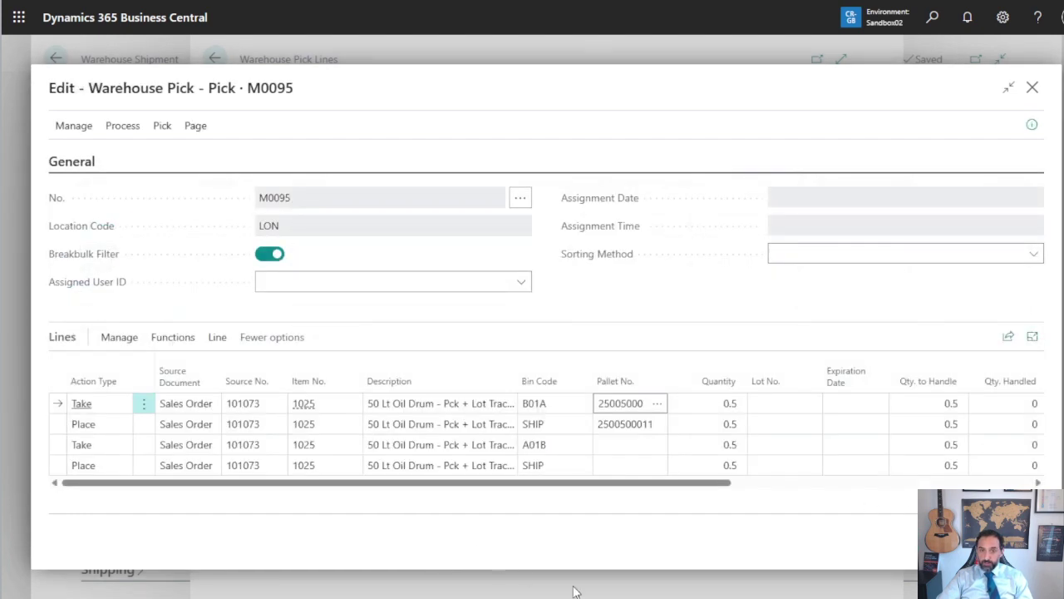
{"action": "left_click", "coordinate": [643, 445]}
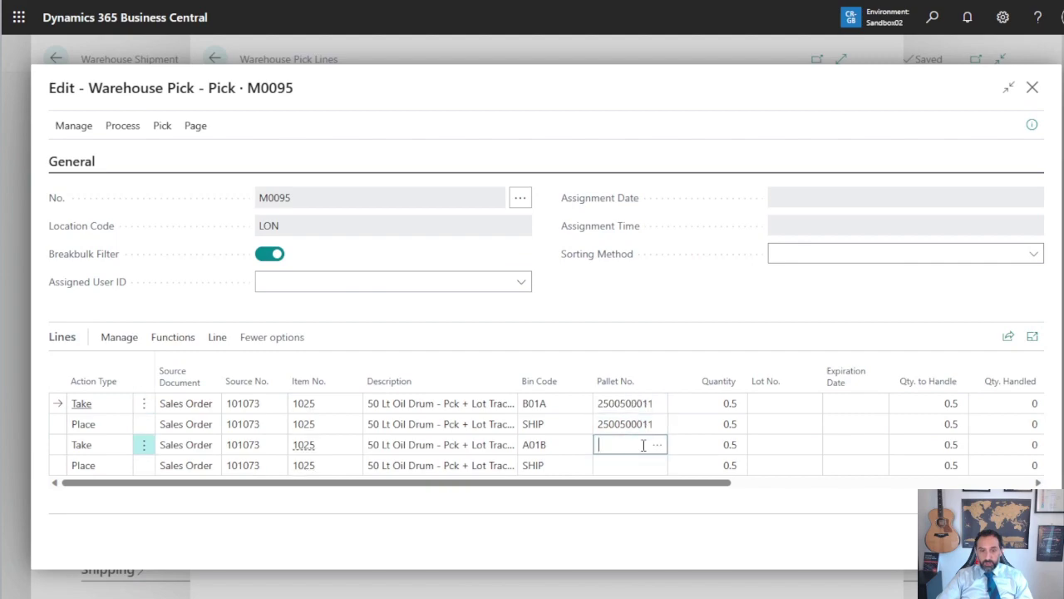
{"action": "left_click", "coordinate": [657, 445]}
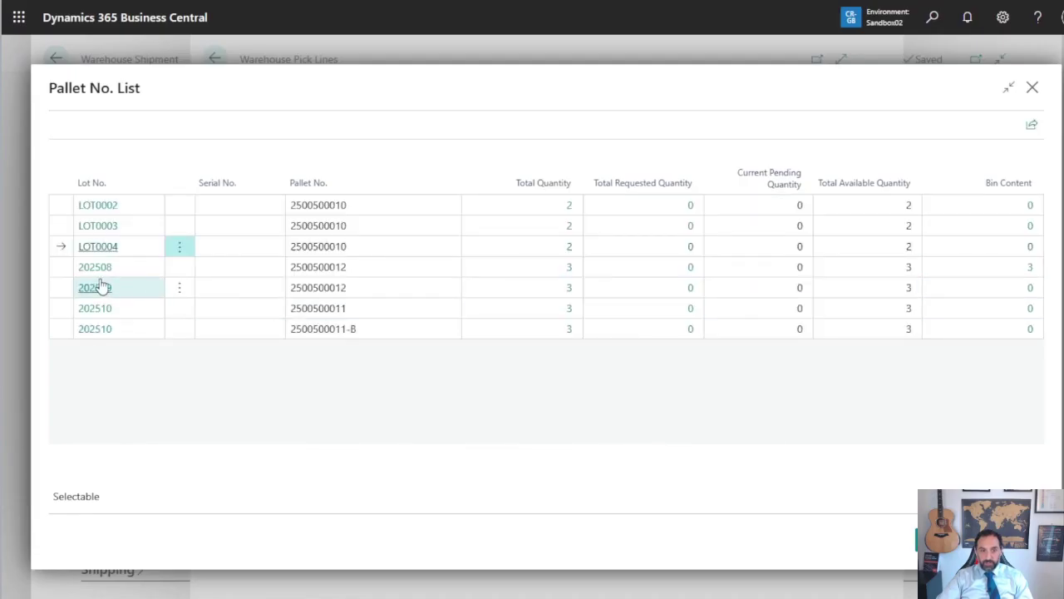
{"action": "left_click", "coordinate": [62, 267]}
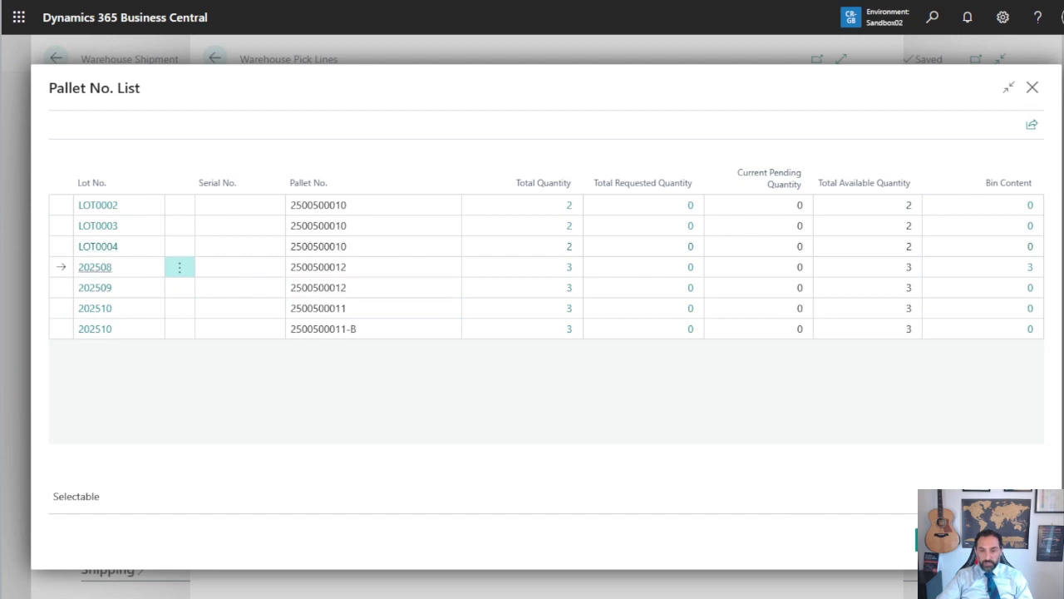
{"action": "left_click", "coordinate": [940, 539]}
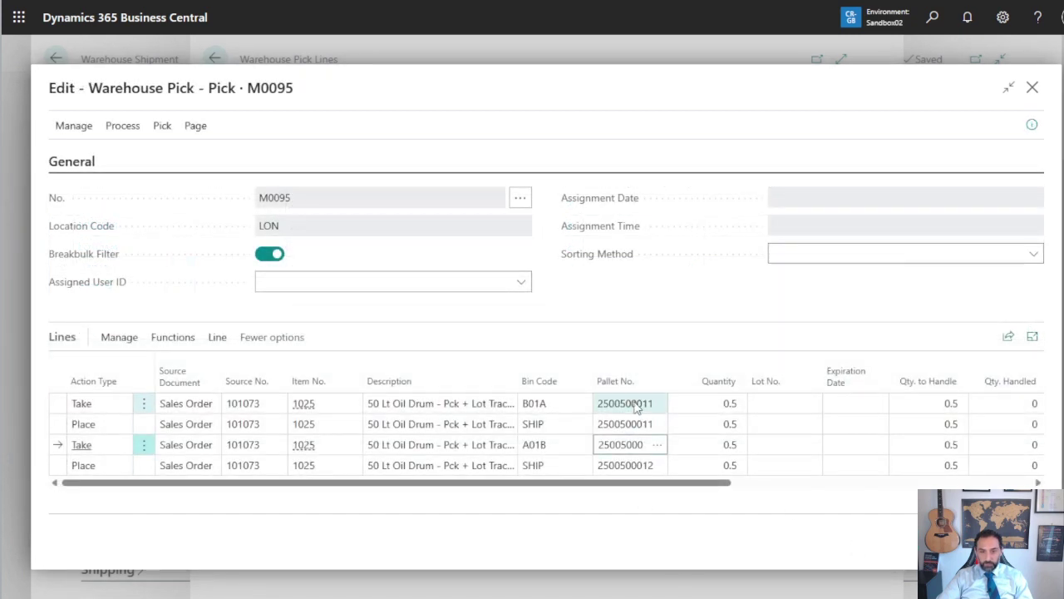
Assign lot 202510 to the take line in bin B01A and lot 202508 to the take line in bin A01B
{"action": "left_click", "coordinate": [794, 403]}
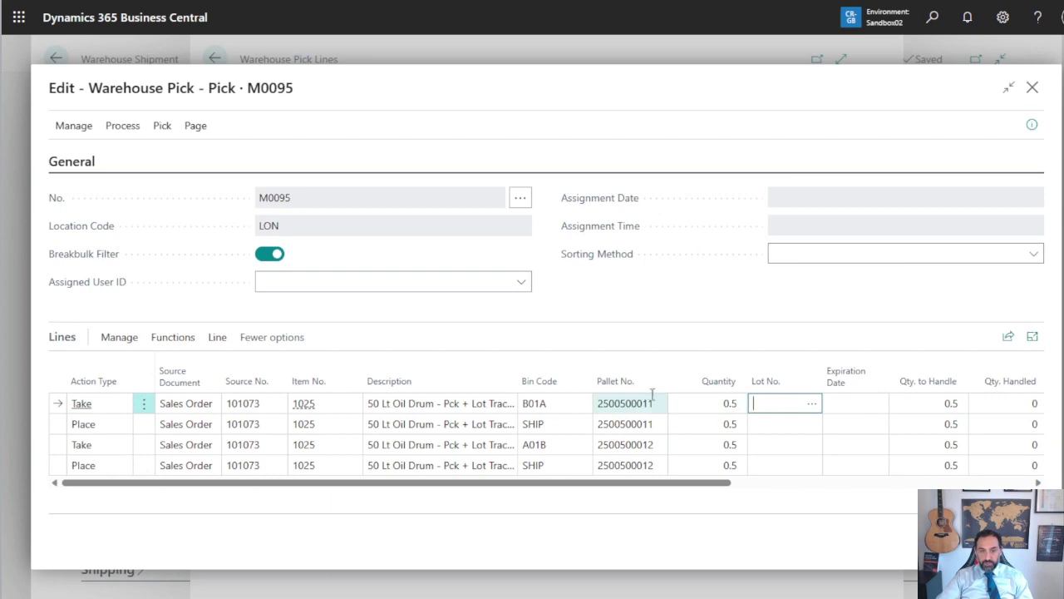
{"action": "left_click", "coordinate": [812, 405]}
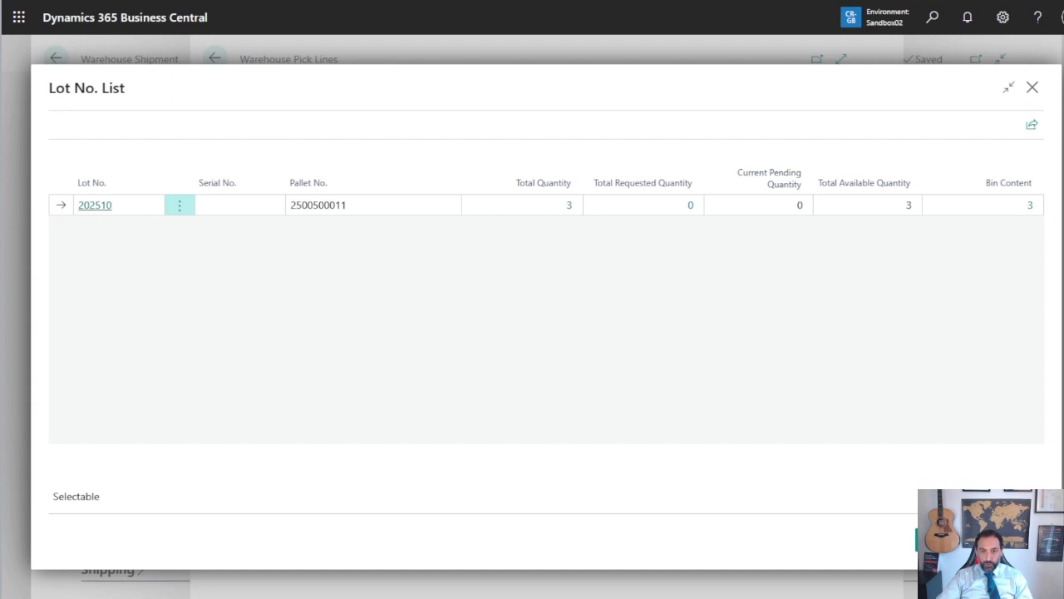
{"action": "left_click", "coordinate": [940, 540]}
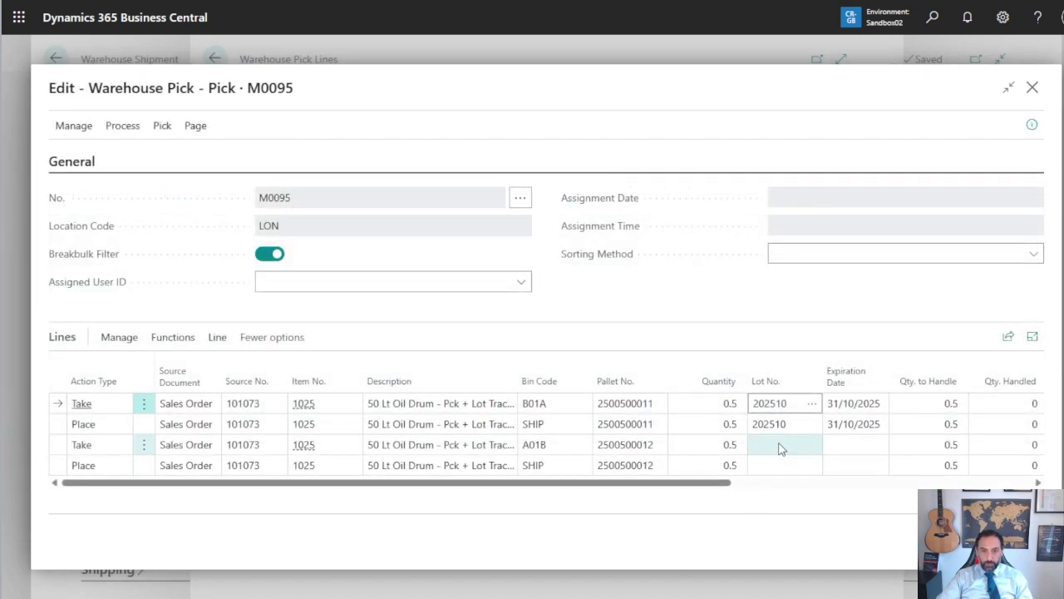
{"action": "left_click", "coordinate": [780, 450]}
{"action": "left_click", "coordinate": [811, 445]}
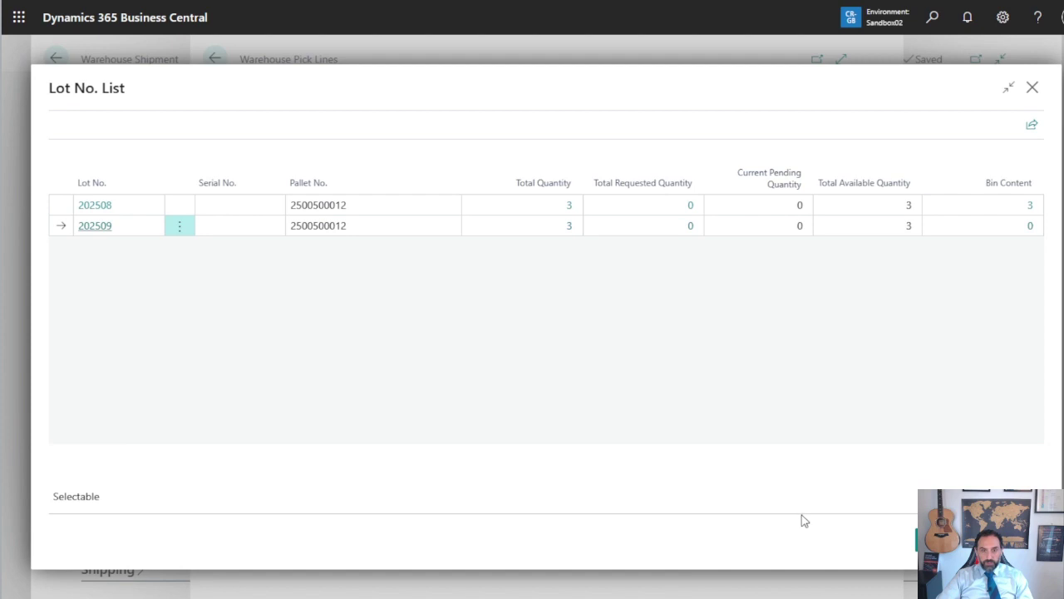
{"action": "left_click", "coordinate": [62, 205]}
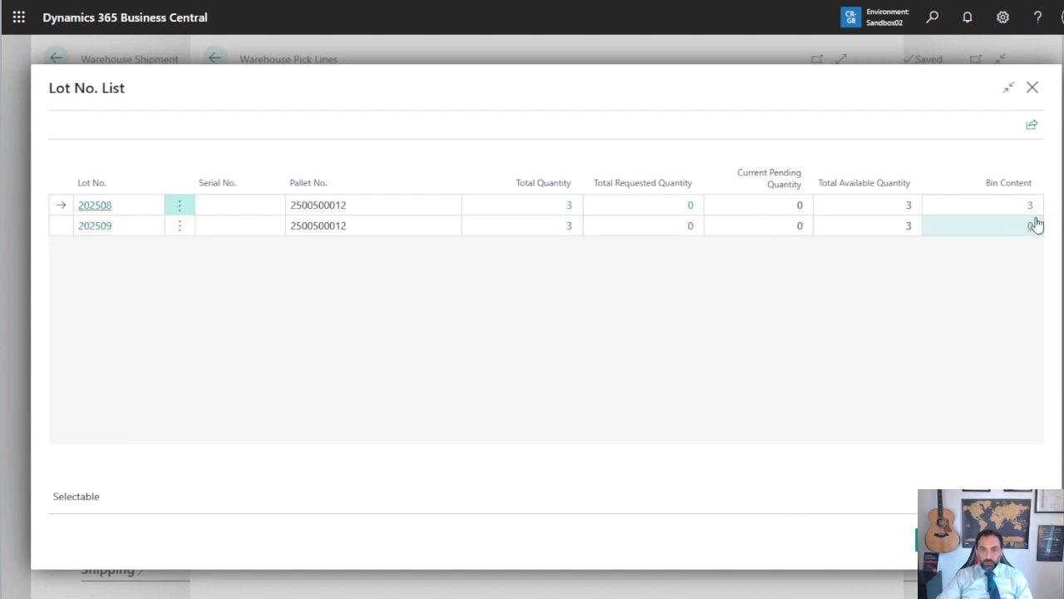
{"action": "left_click", "coordinate": [938, 540]}
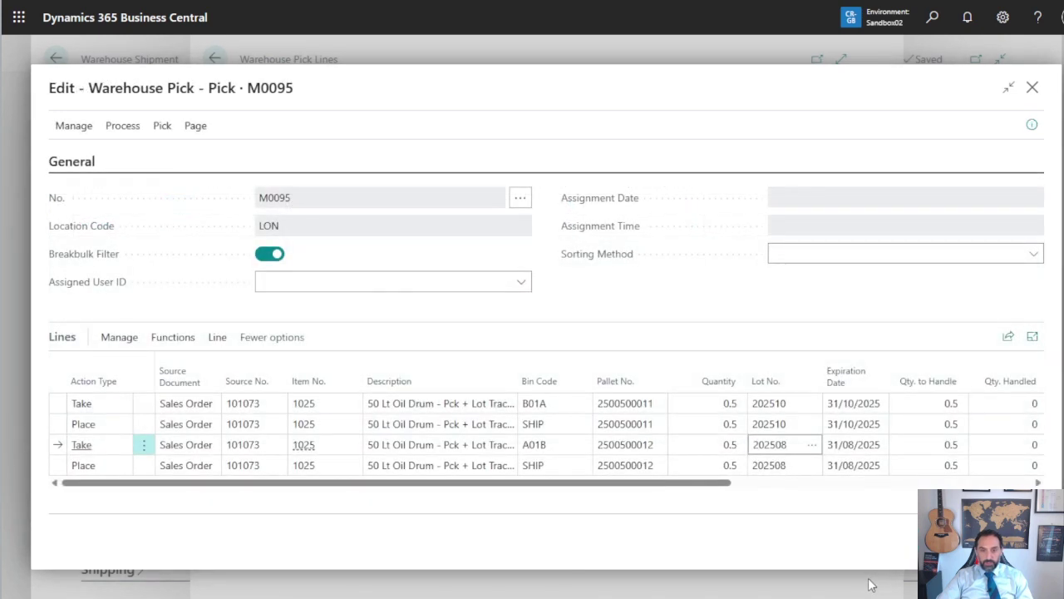
{"action": "left_click", "coordinate": [698, 299]}
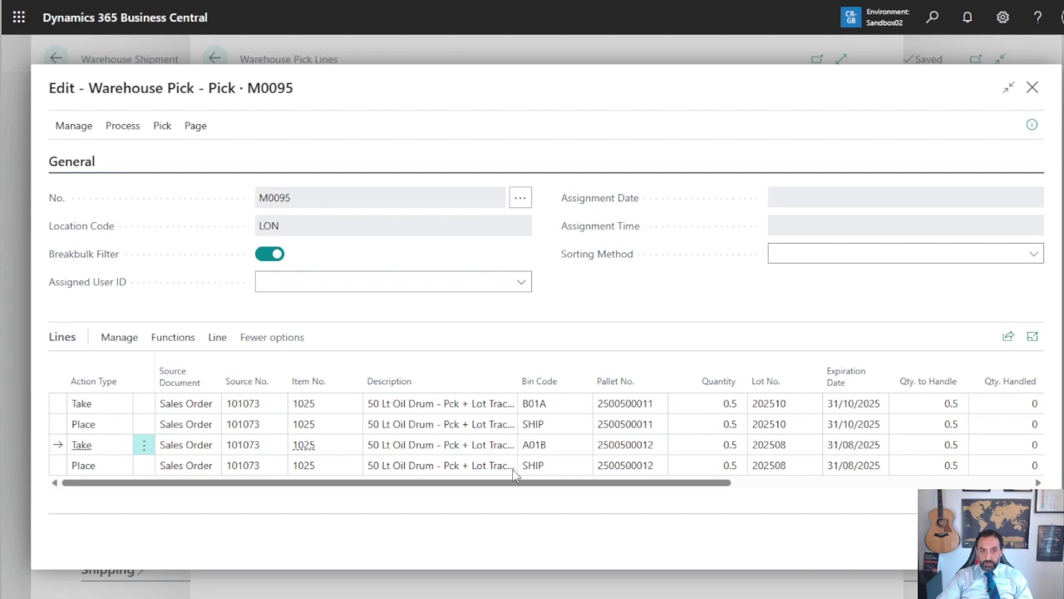
Register the warehouse pick and confirm the registration
{"action": "left_click", "coordinate": [114, 129]}
{"action": "left_click", "coordinate": [110, 161]}
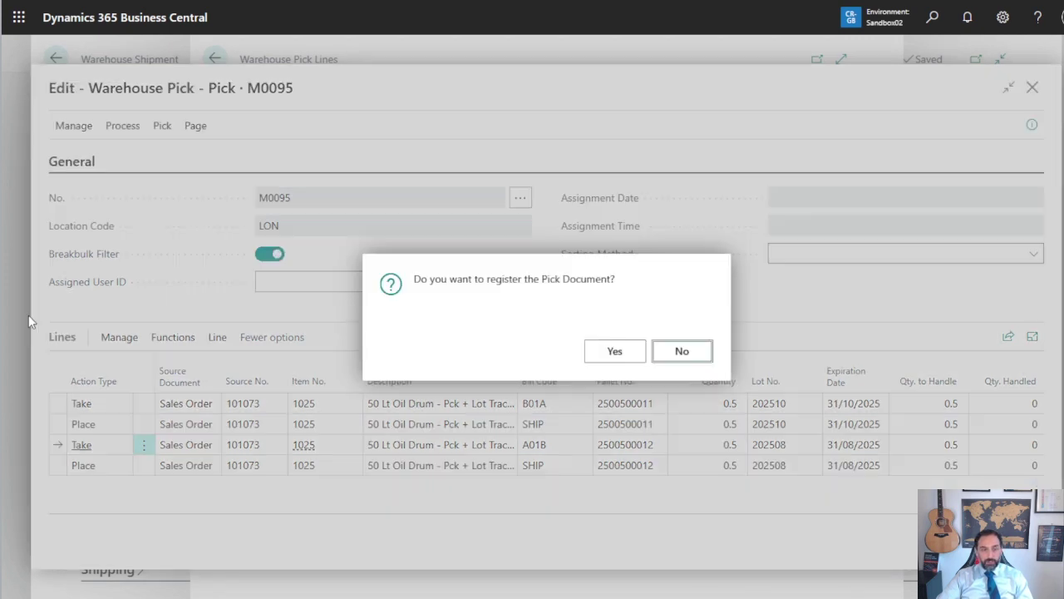
{"action": "key", "text": "Return"}
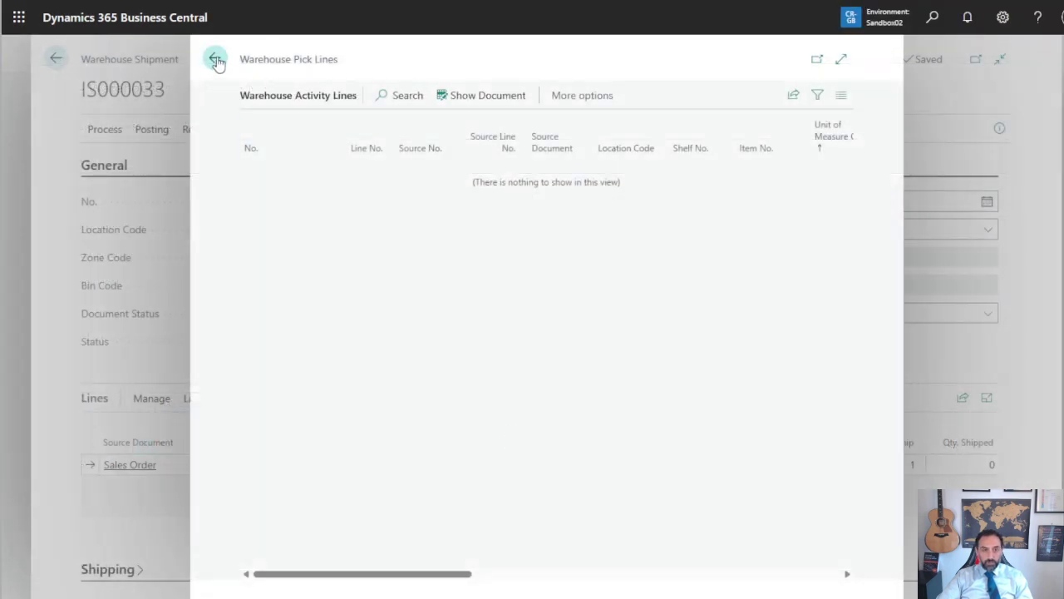
Return to the warehouse shipment and check the bin contents and item tracking lines of the shipment line for item 1025
{"action": "left_click", "coordinate": [215, 60]}
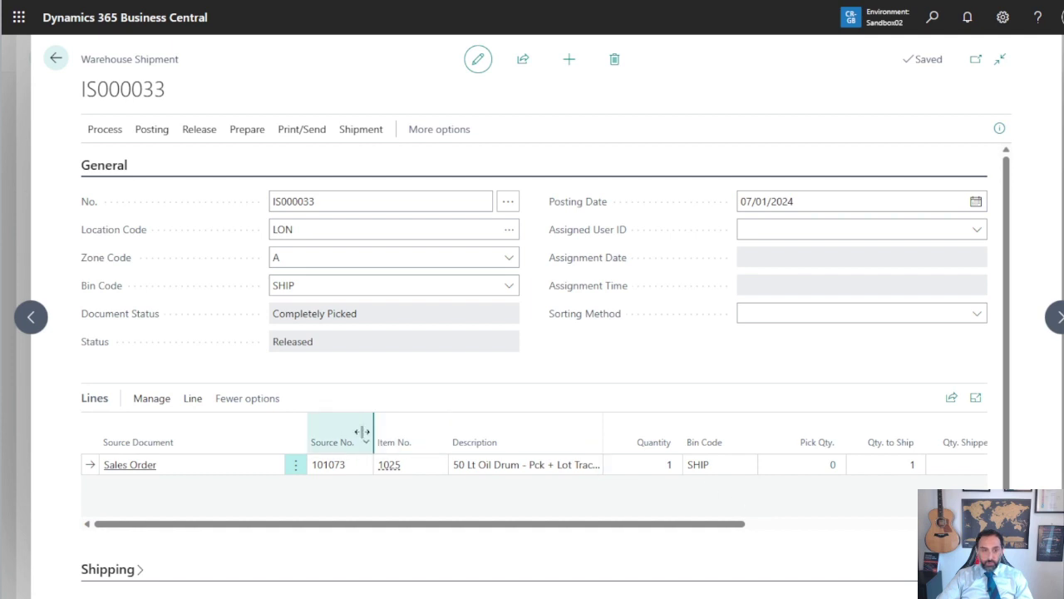
{"action": "left_click", "coordinate": [193, 399]}
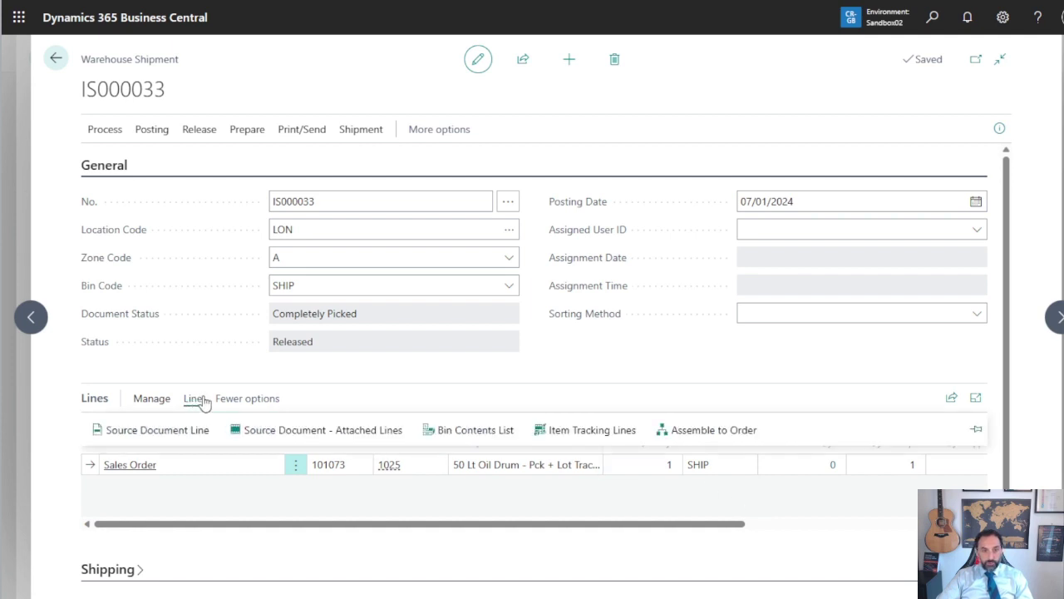
{"action": "left_click", "coordinate": [471, 434]}
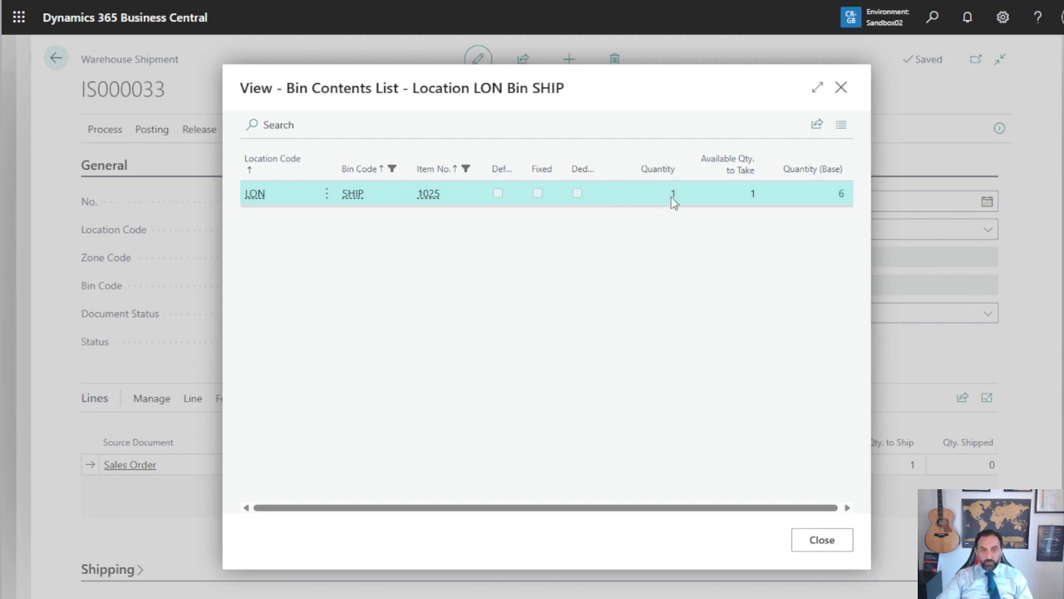
{"action": "left_click", "coordinate": [840, 88]}
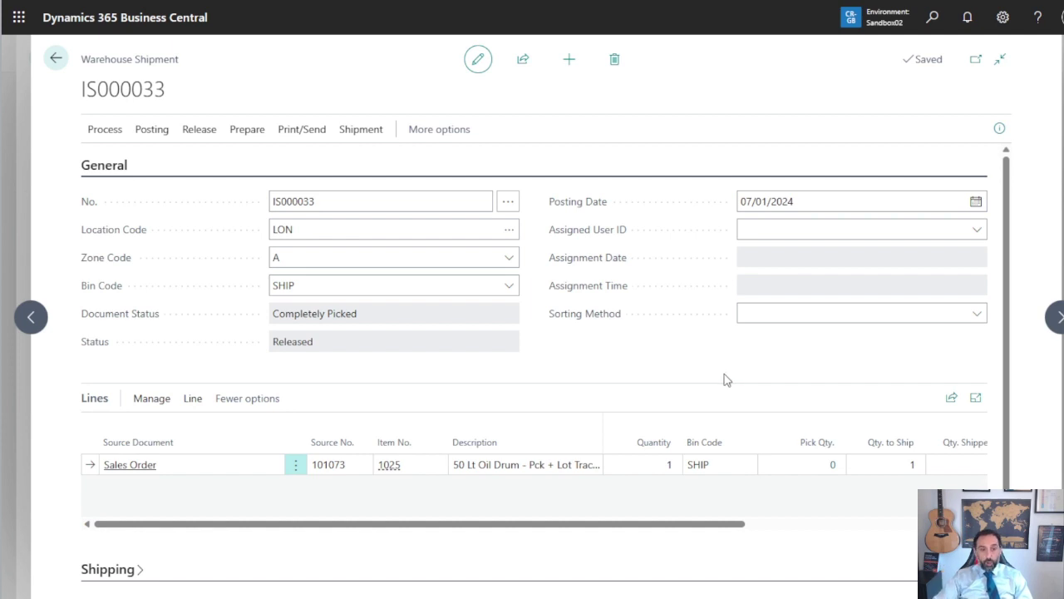
{"action": "left_click", "coordinate": [193, 400]}
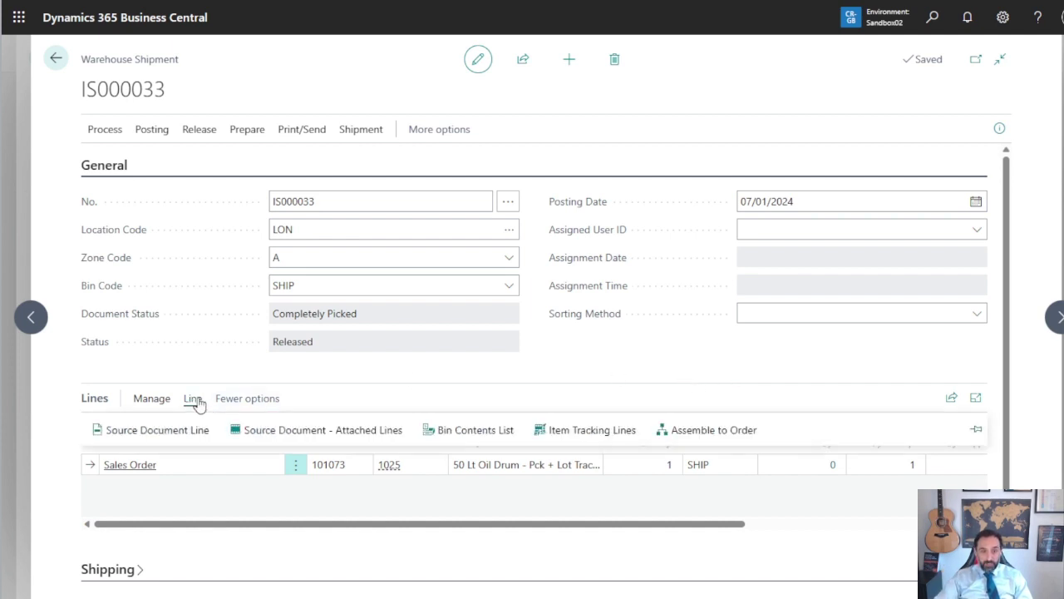
{"action": "left_click", "coordinate": [573, 434]}
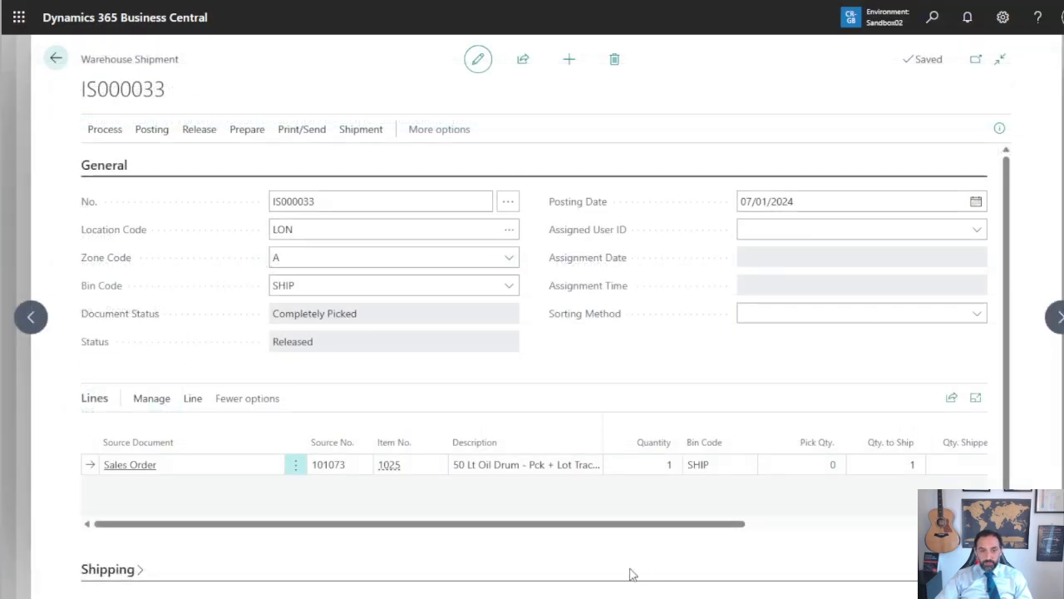
Post the warehouse shipment with the Ship option and close the posting confirmation
{"action": "left_click", "coordinate": [113, 129]}
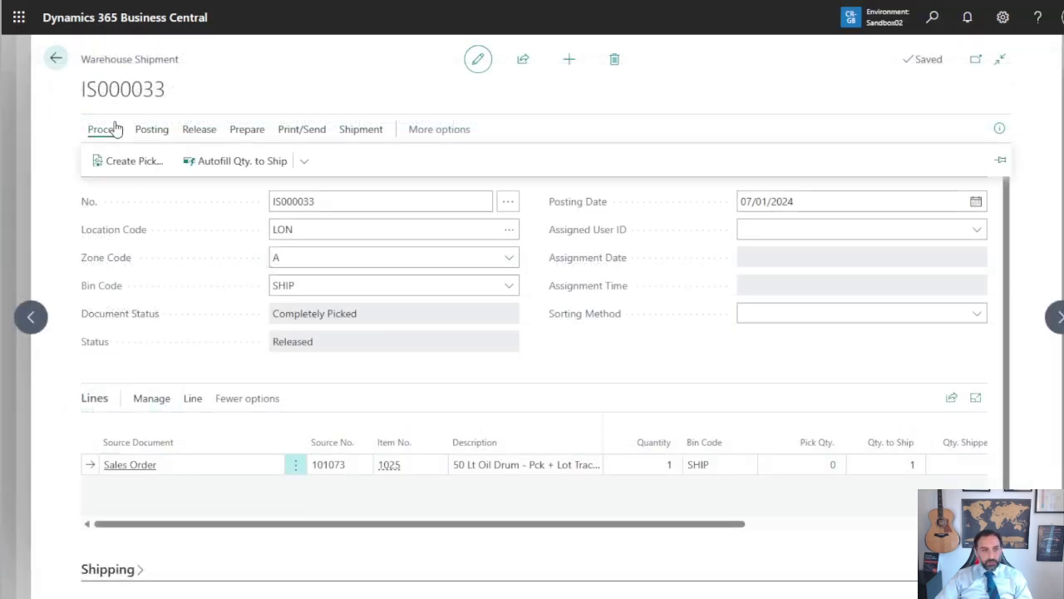
{"action": "left_click", "coordinate": [147, 133]}
{"action": "left_click", "coordinate": [143, 161]}
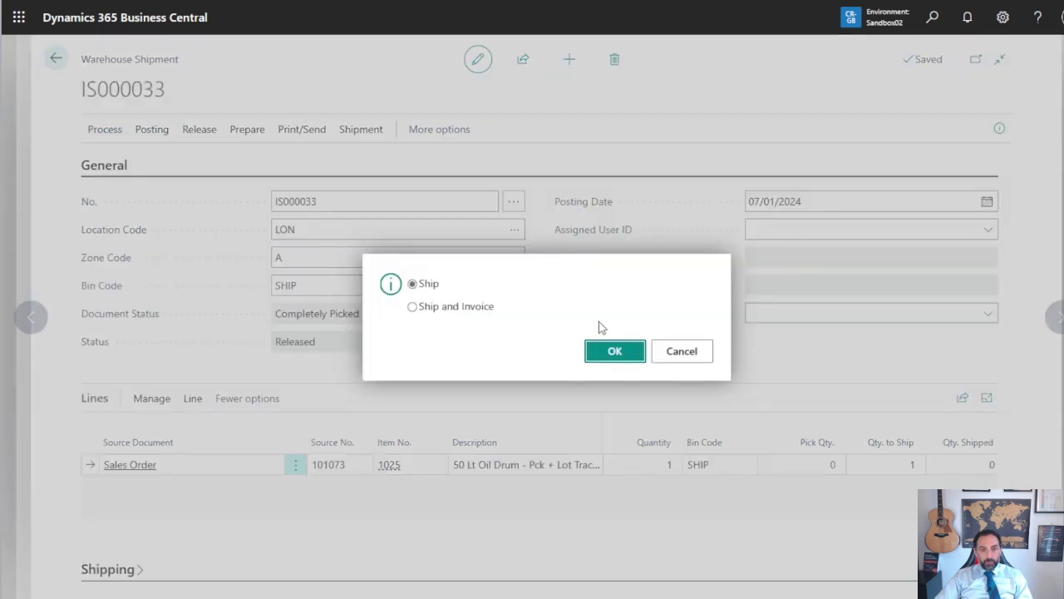
{"action": "key", "text": "Return"}
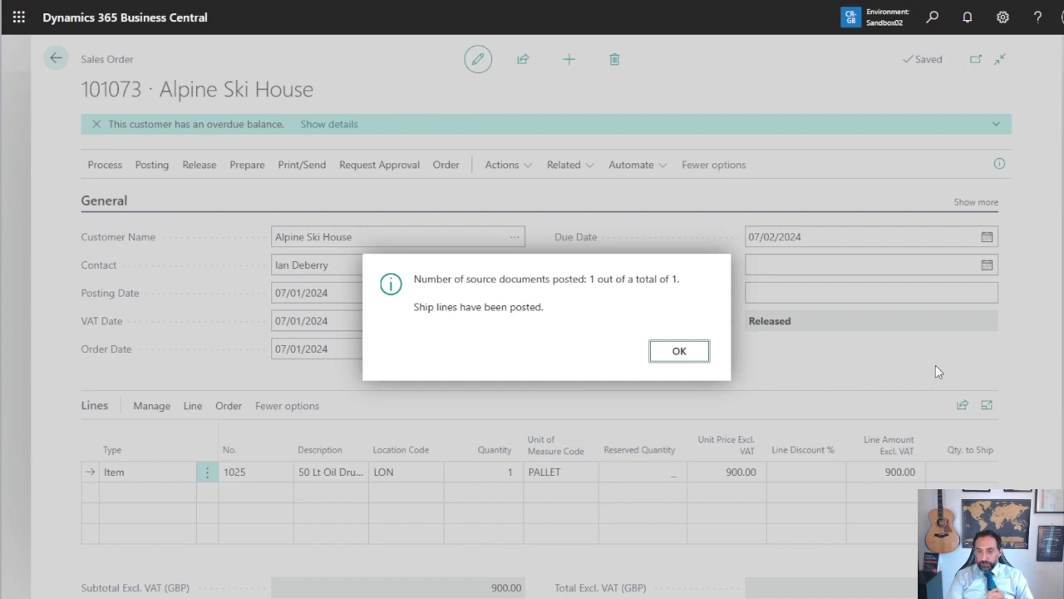
{"action": "left_click", "coordinate": [696, 351]}
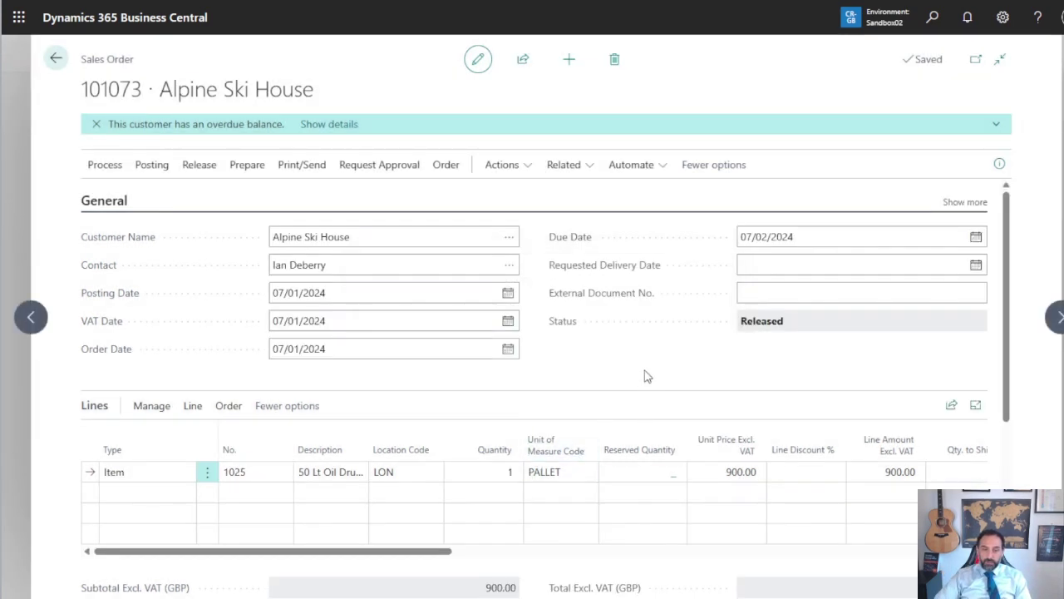